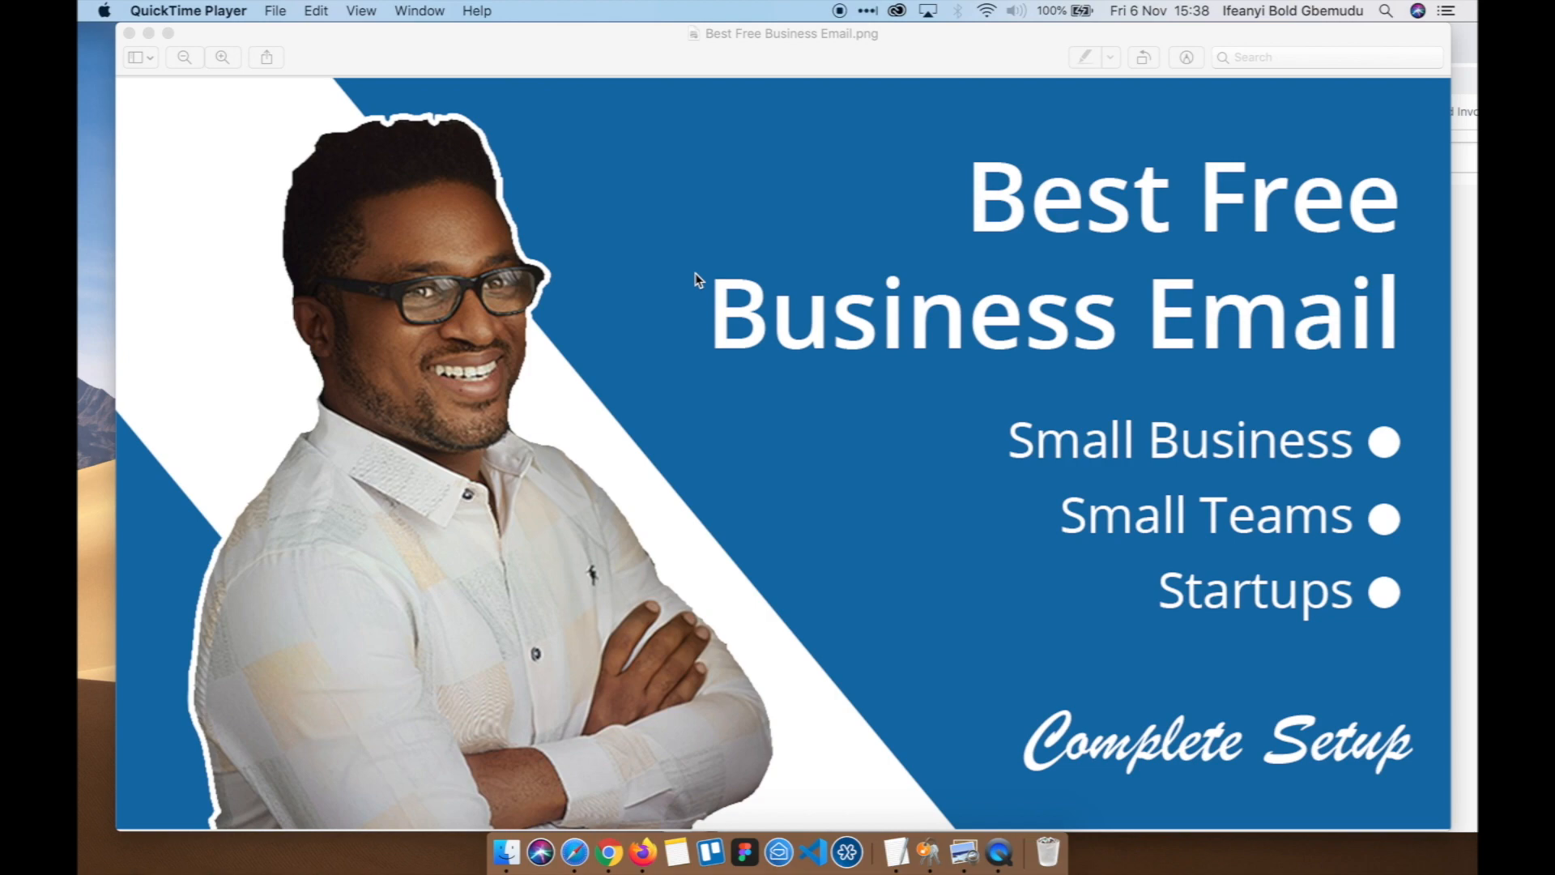
Look through the professional business email YouTube video page in Chrome and the viewer comments below it.
{"action": "key", "text": "ctrl+Up"}
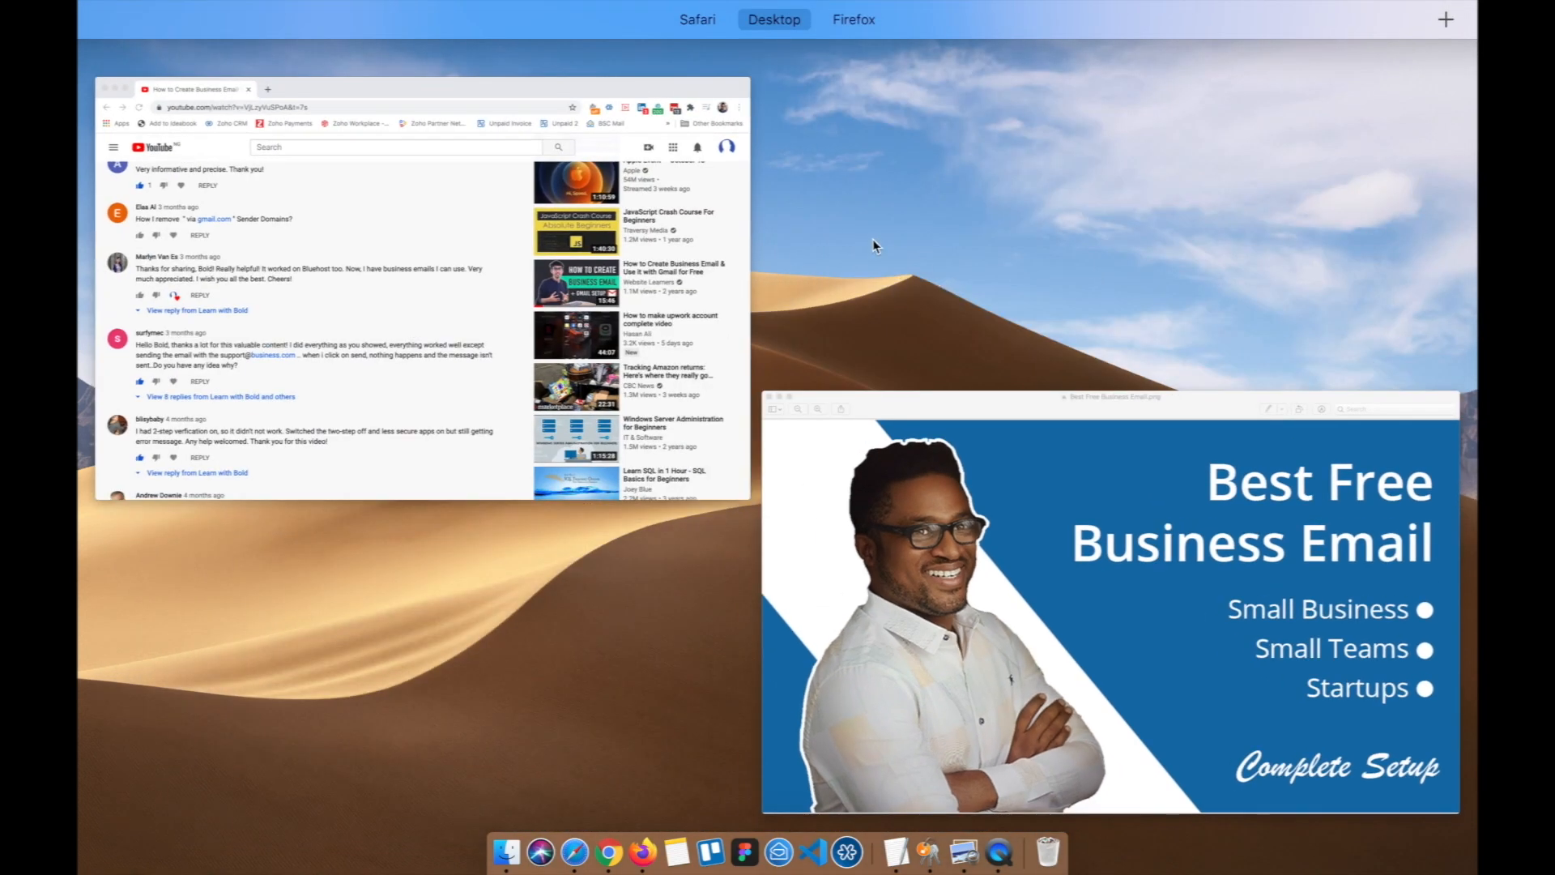
{"action": "left_click", "coordinate": [484, 259]}
{"action": "scroll", "coordinate": [1003, 377], "scroll_direction": "up", "scroll_amount": 15}
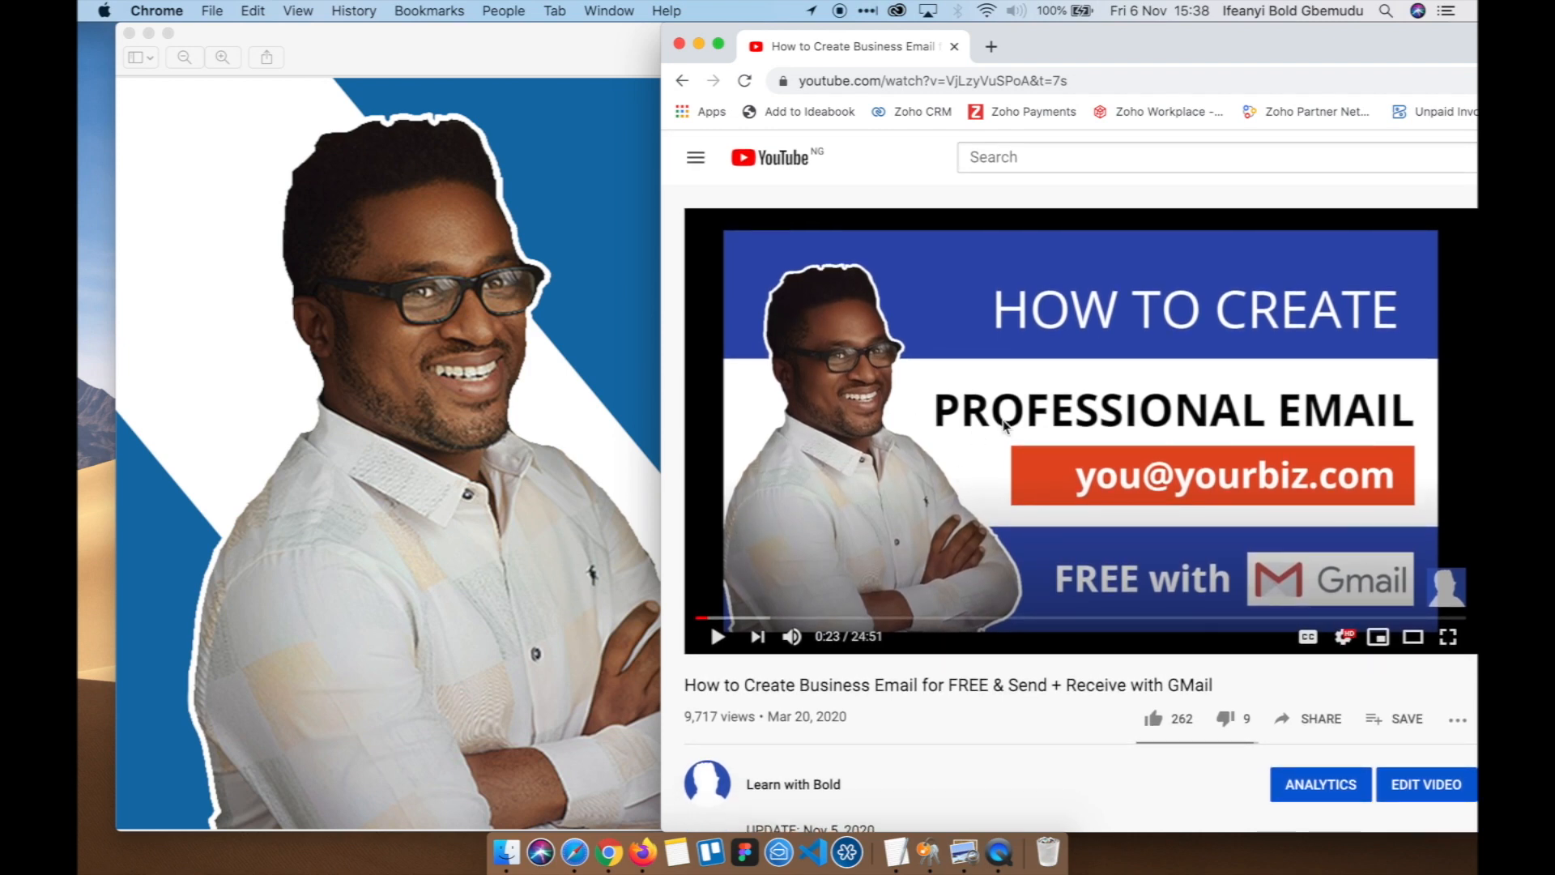
{"action": "scroll", "coordinate": [932, 470], "scroll_direction": "down", "scroll_amount": 4}
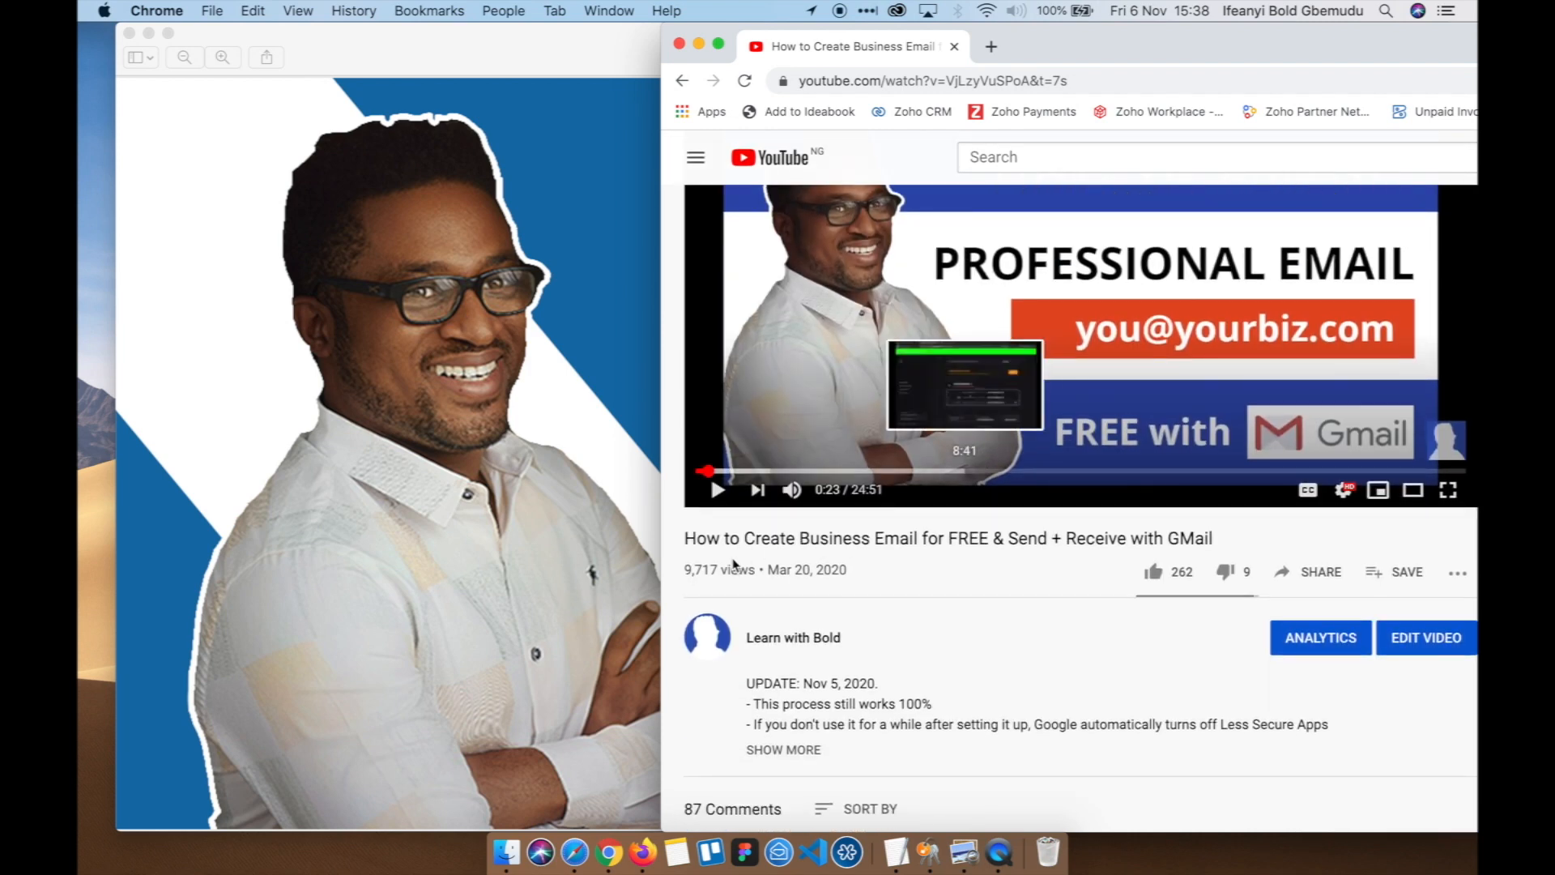
{"action": "scroll", "coordinate": [834, 583], "scroll_direction": "down", "scroll_amount": 10}
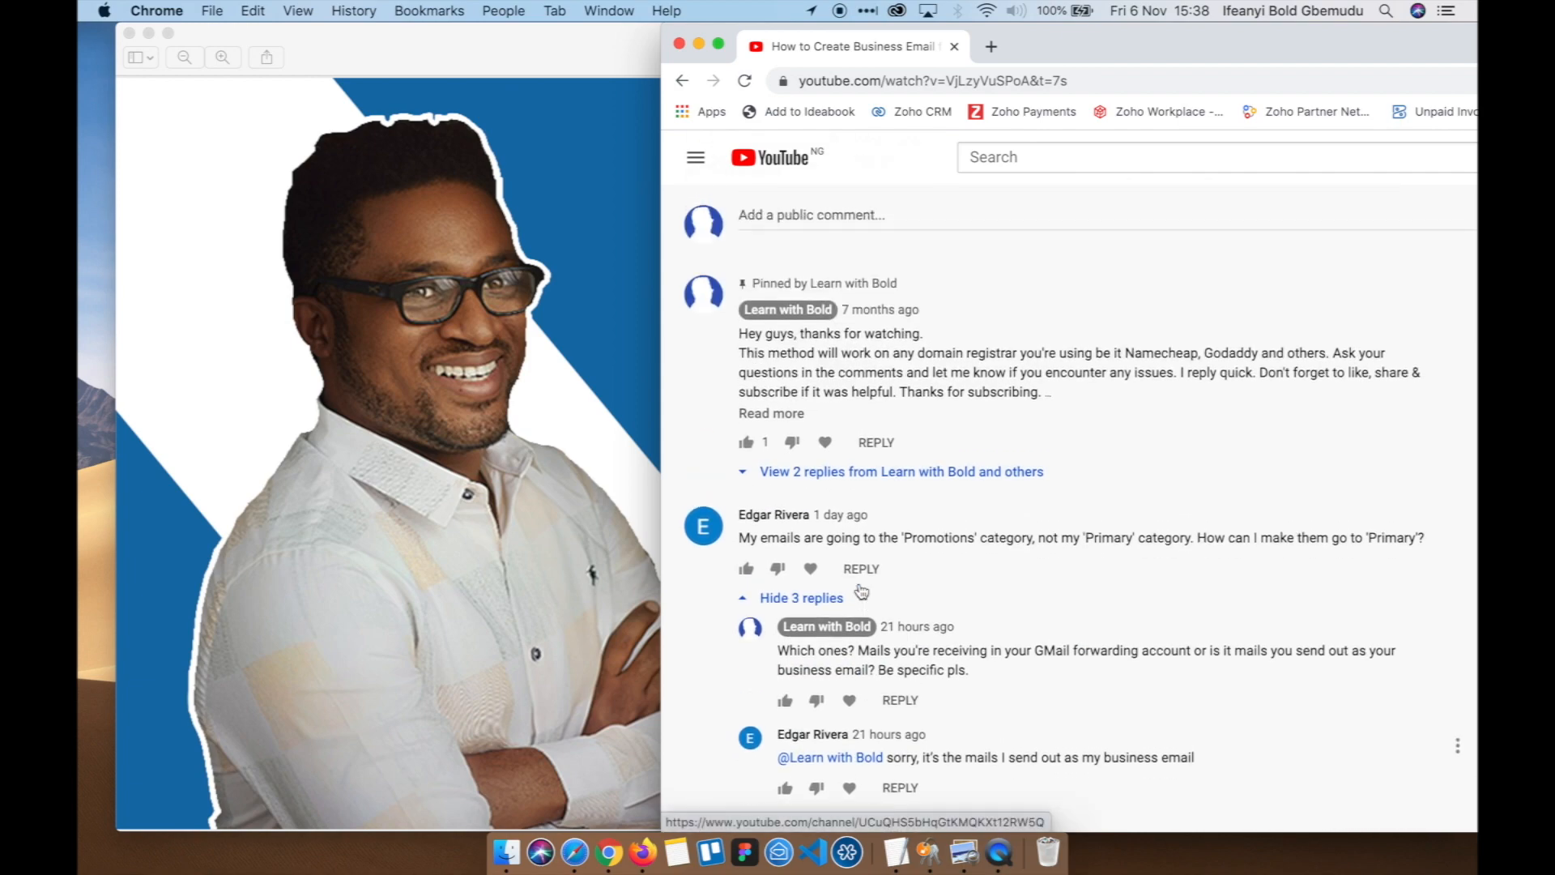
{"action": "scroll", "coordinate": [861, 589], "scroll_direction": "up", "scroll_amount": 2}
{"action": "scroll", "coordinate": [861, 589], "scroll_direction": "down", "scroll_amount": 20}
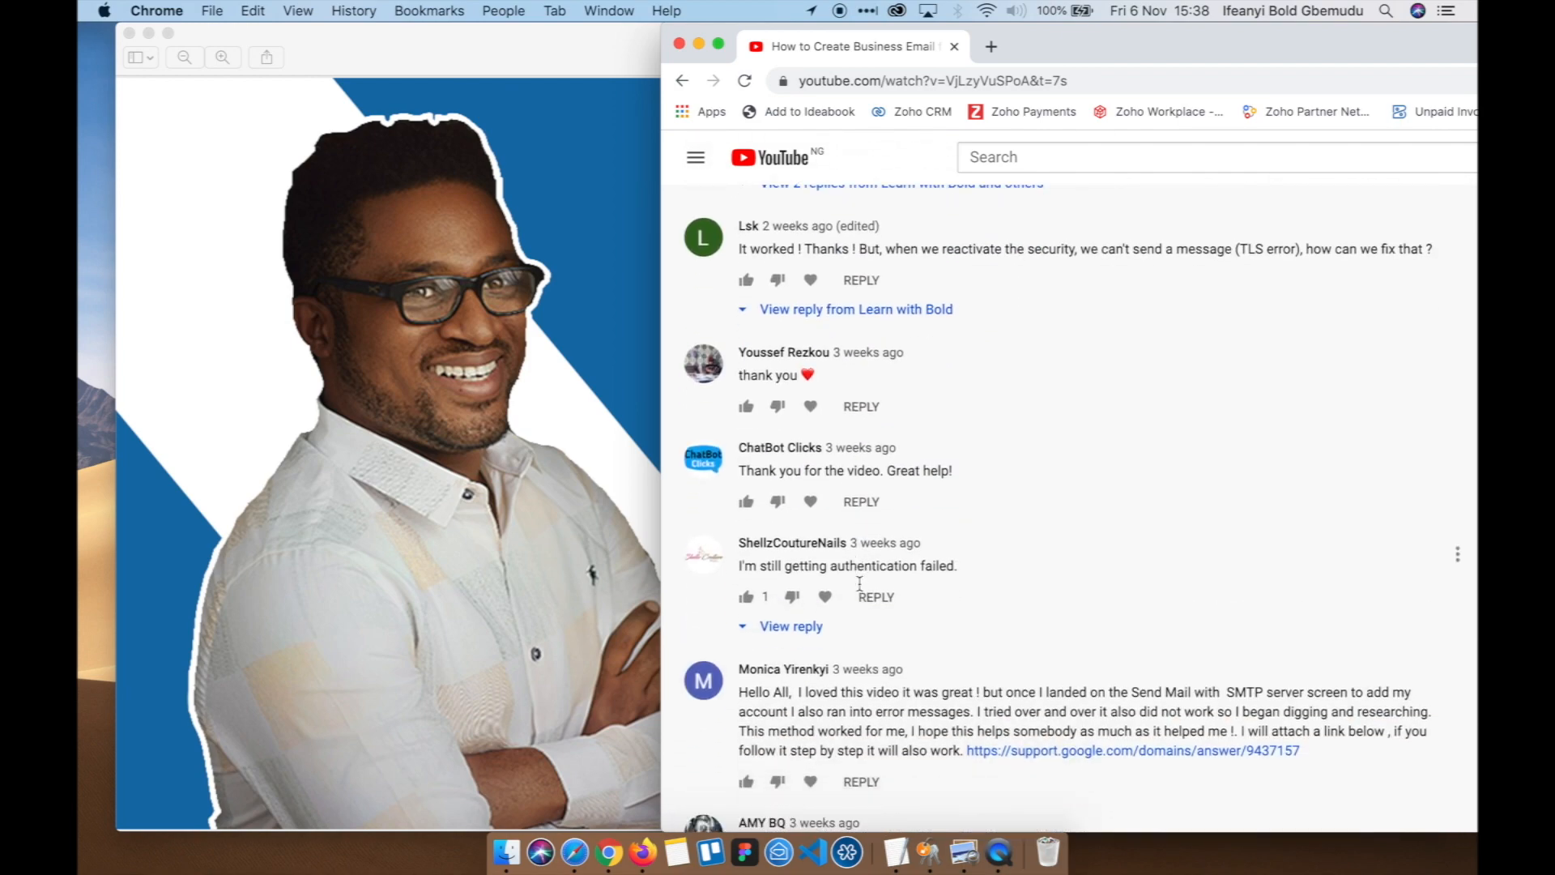
{"action": "scroll", "coordinate": [859, 581], "scroll_direction": "down", "scroll_amount": 20}
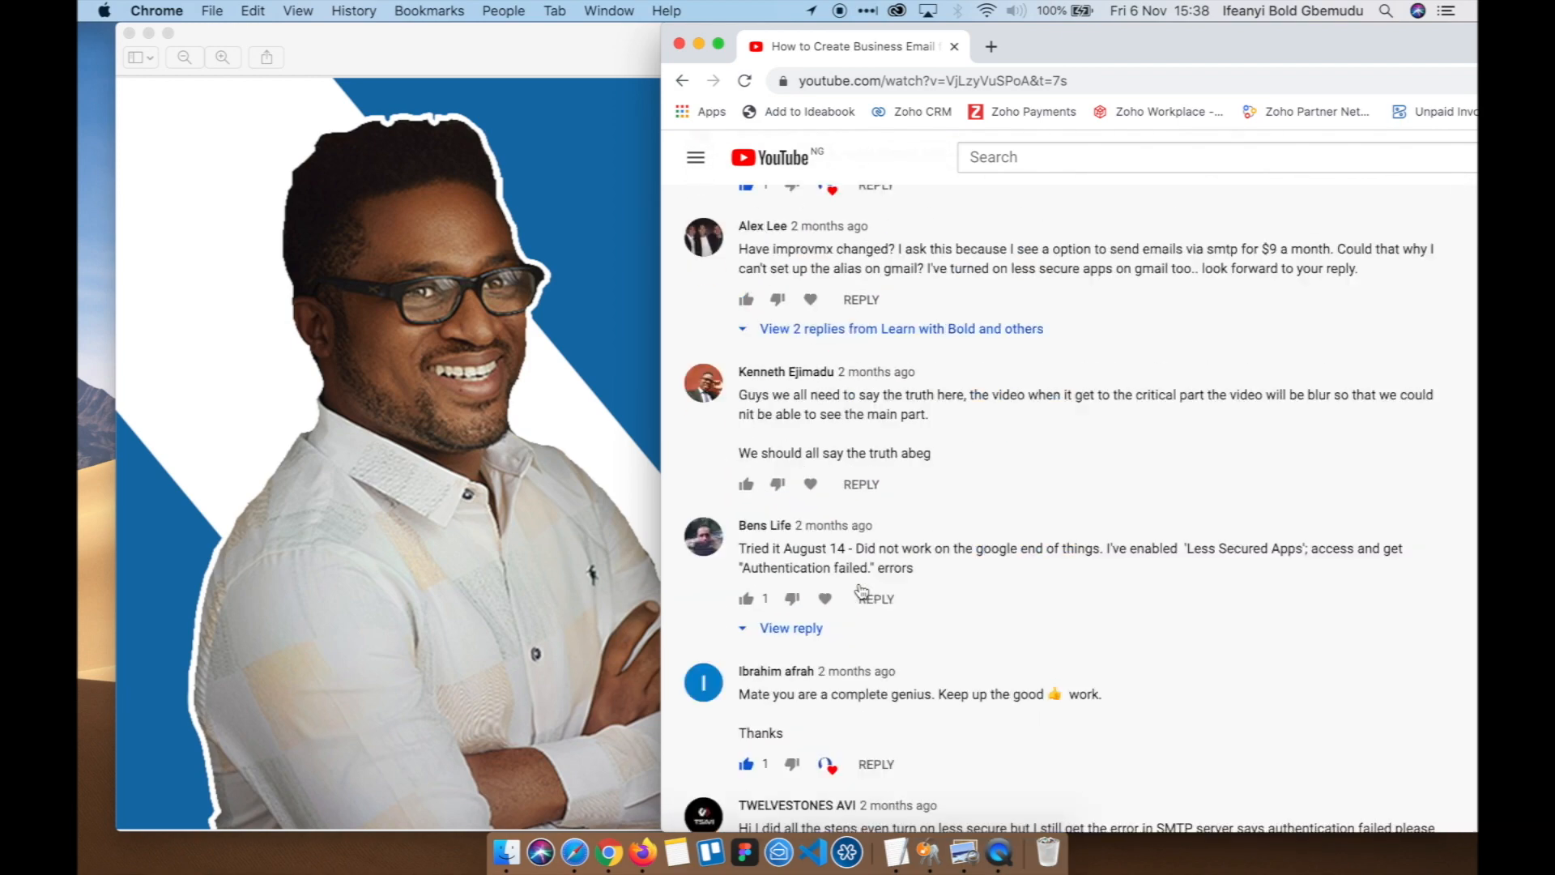
{"action": "scroll", "coordinate": [861, 589], "scroll_direction": "up", "scroll_amount": 20}
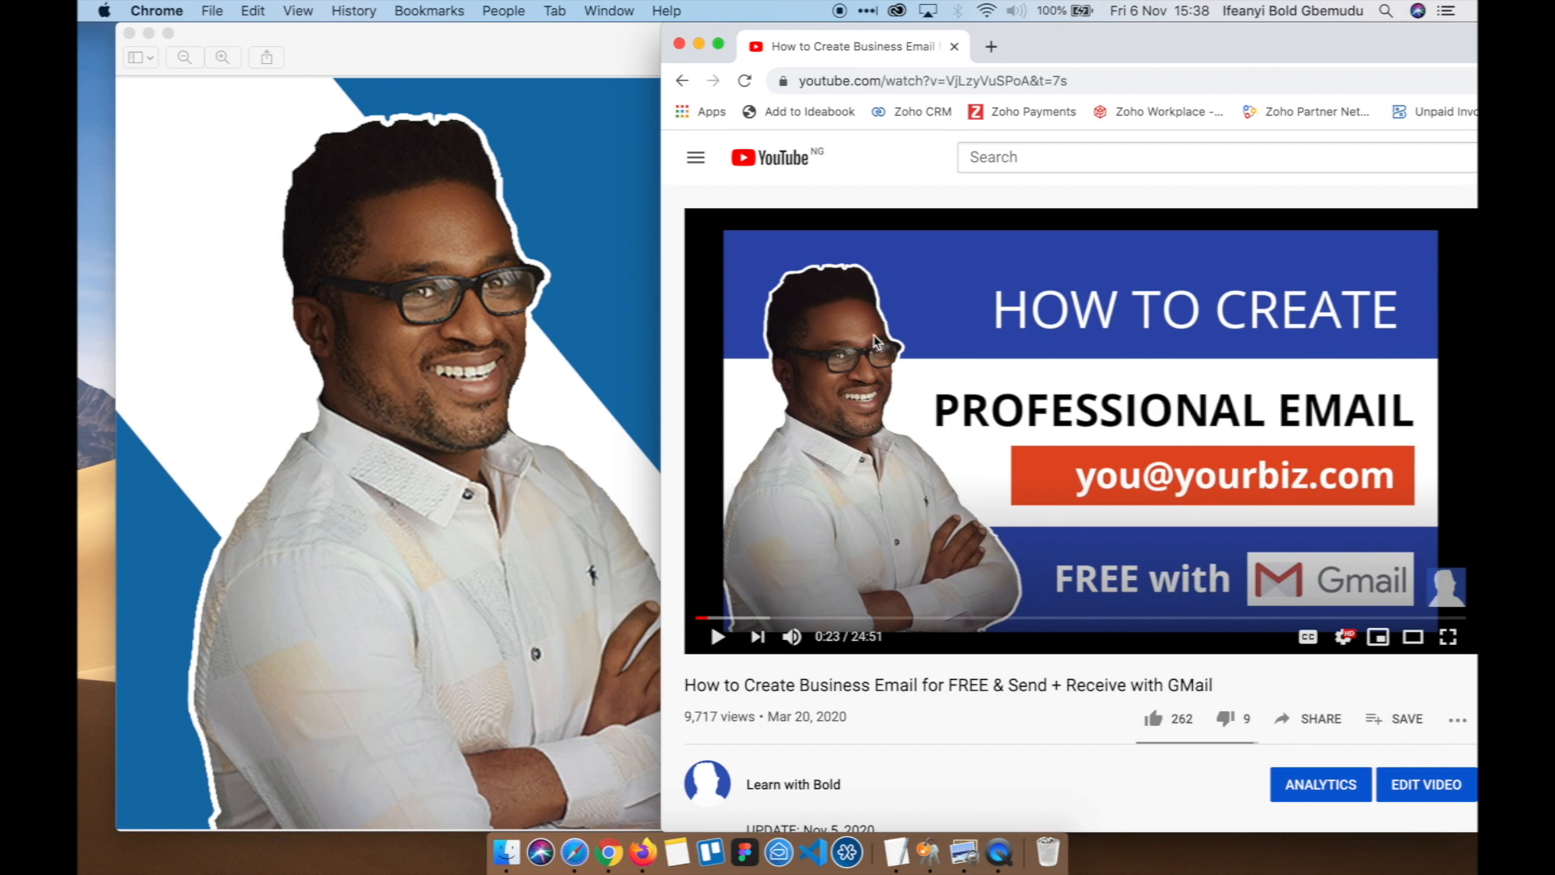
Switch to Firefox and load the website zohomail.com.
{"action": "left_click", "coordinate": [570, 375]}
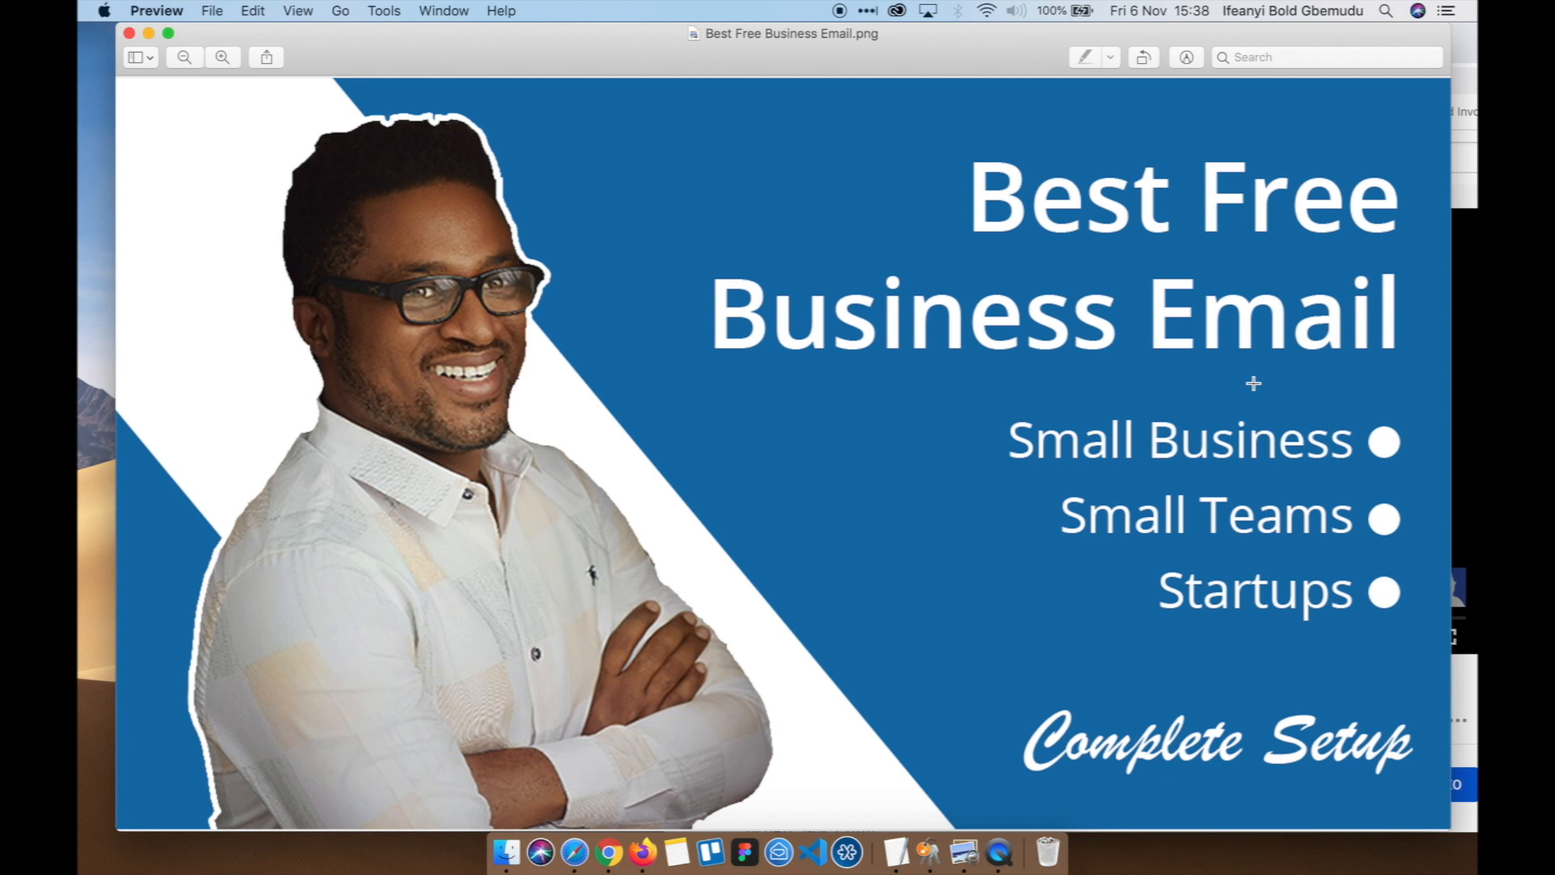
{"action": "key", "text": "ctrl+Right"}
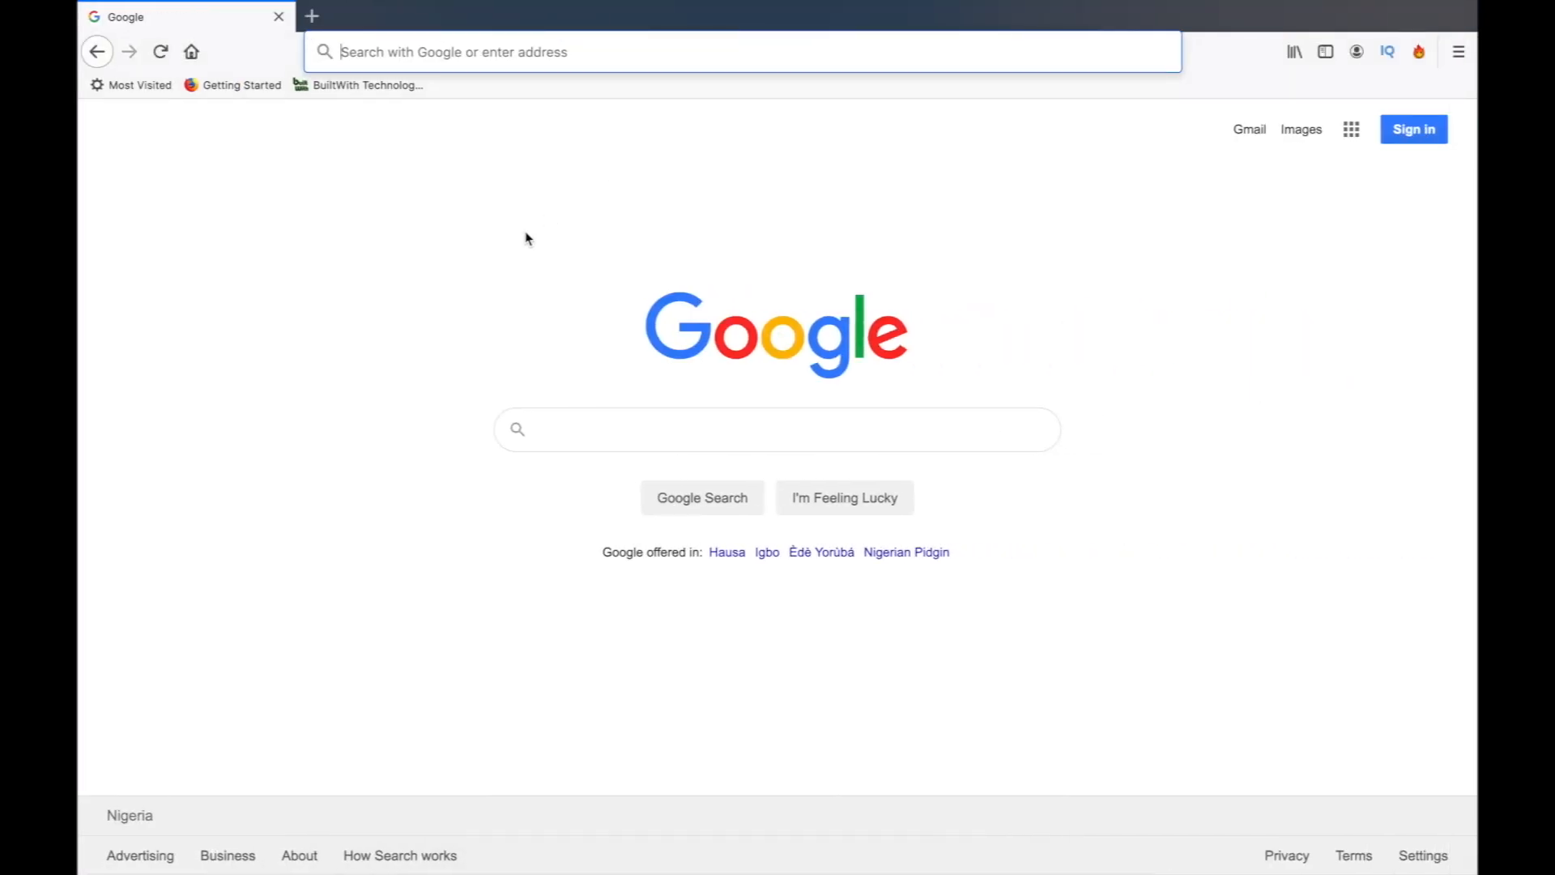
{"action": "type", "text": "zohomail.com"}
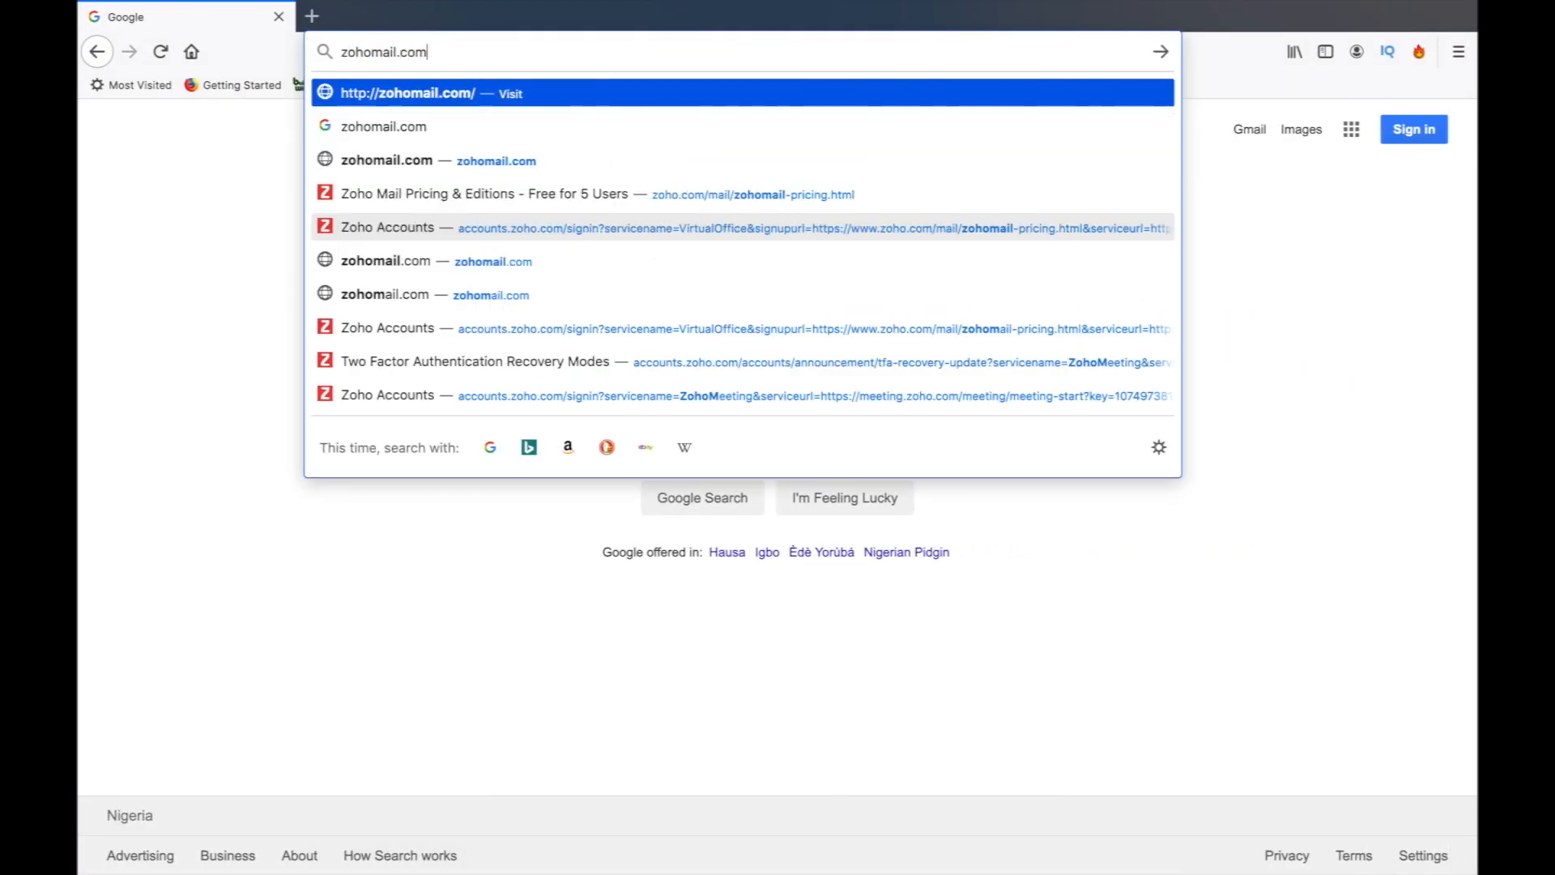
{"action": "key", "text": "Return"}
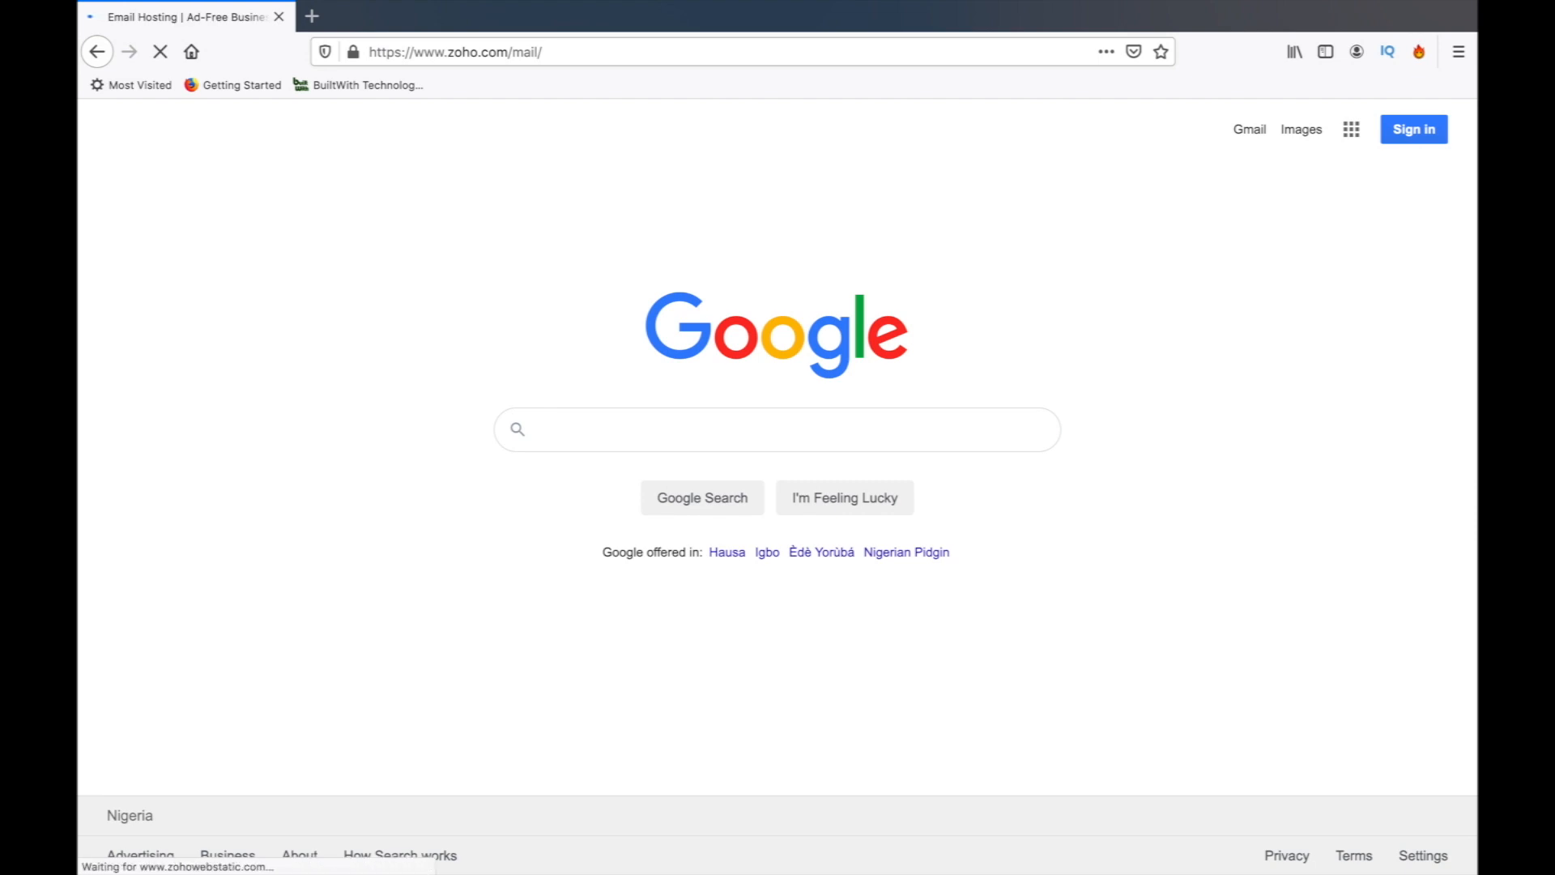
Switch to Safari and examine the learnwithbold.com domain in the Namecheap account dashboard.
{"action": "key", "text": "ctrl+Left"}
{"action": "key", "text": "ctrl+Left"}
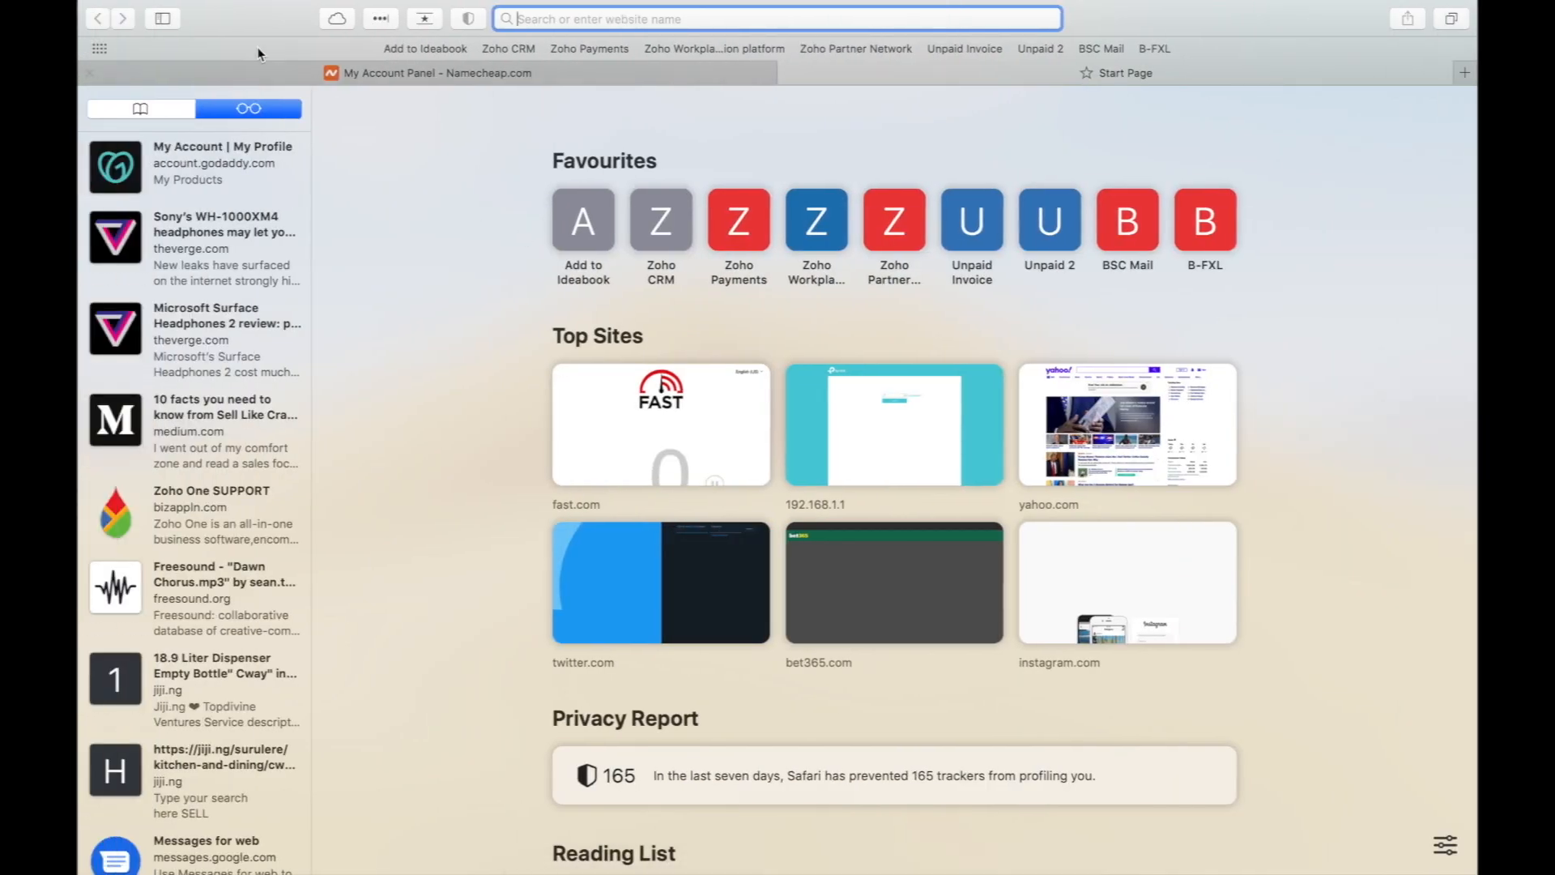
{"action": "left_click", "coordinate": [381, 71]}
{"action": "scroll", "coordinate": [349, 622], "scroll_direction": "down", "scroll_amount": 1}
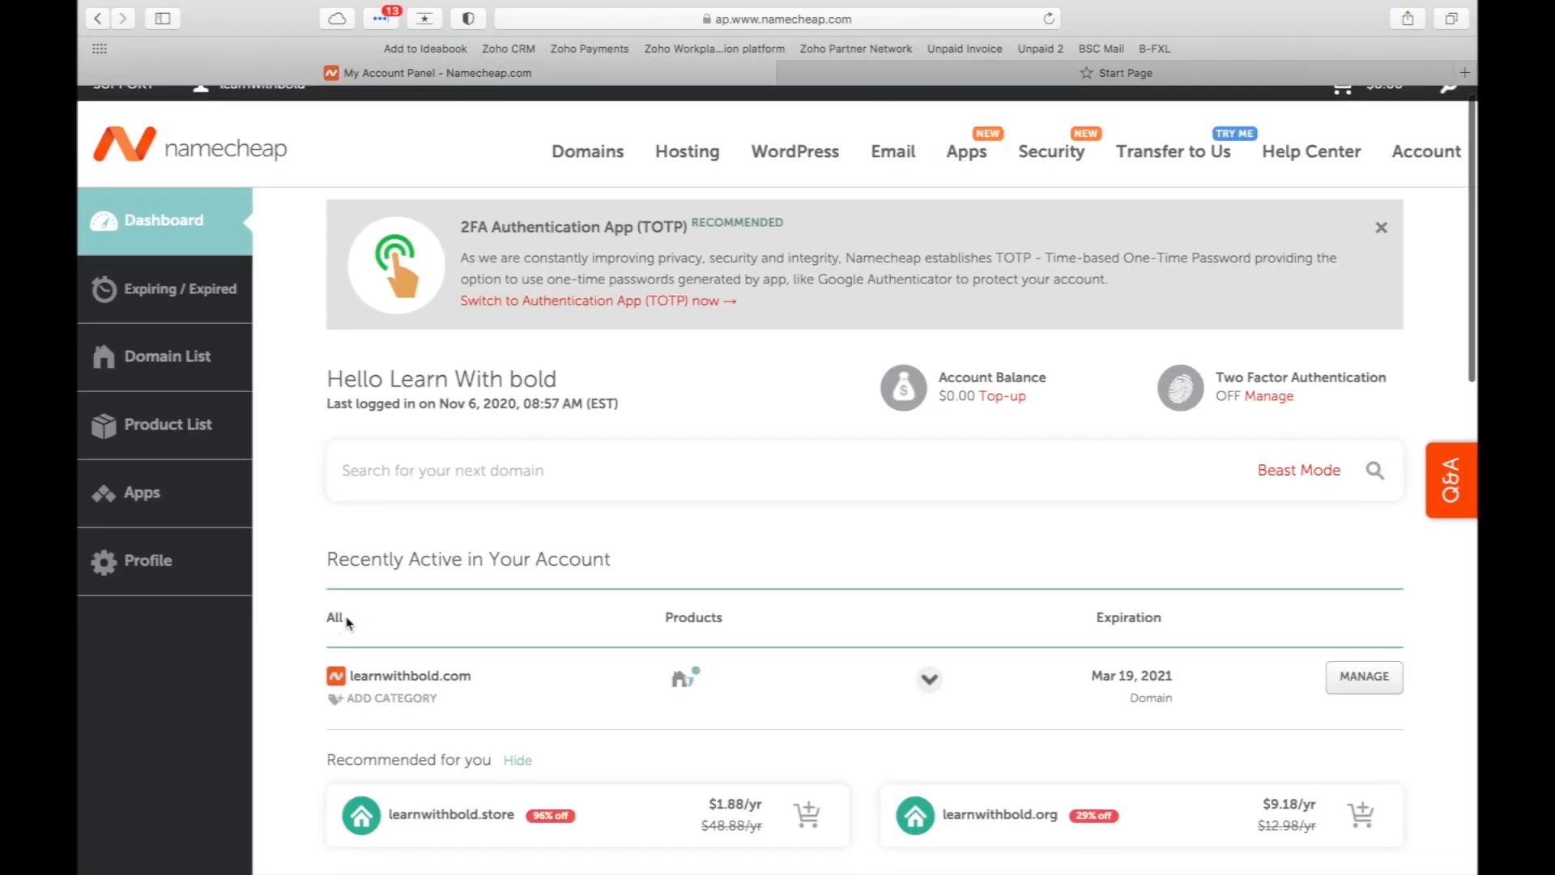
{"action": "scroll", "coordinate": [349, 622], "scroll_direction": "down", "scroll_amount": 3}
{"action": "scroll", "coordinate": [324, 510], "scroll_direction": "up", "scroll_amount": 5}
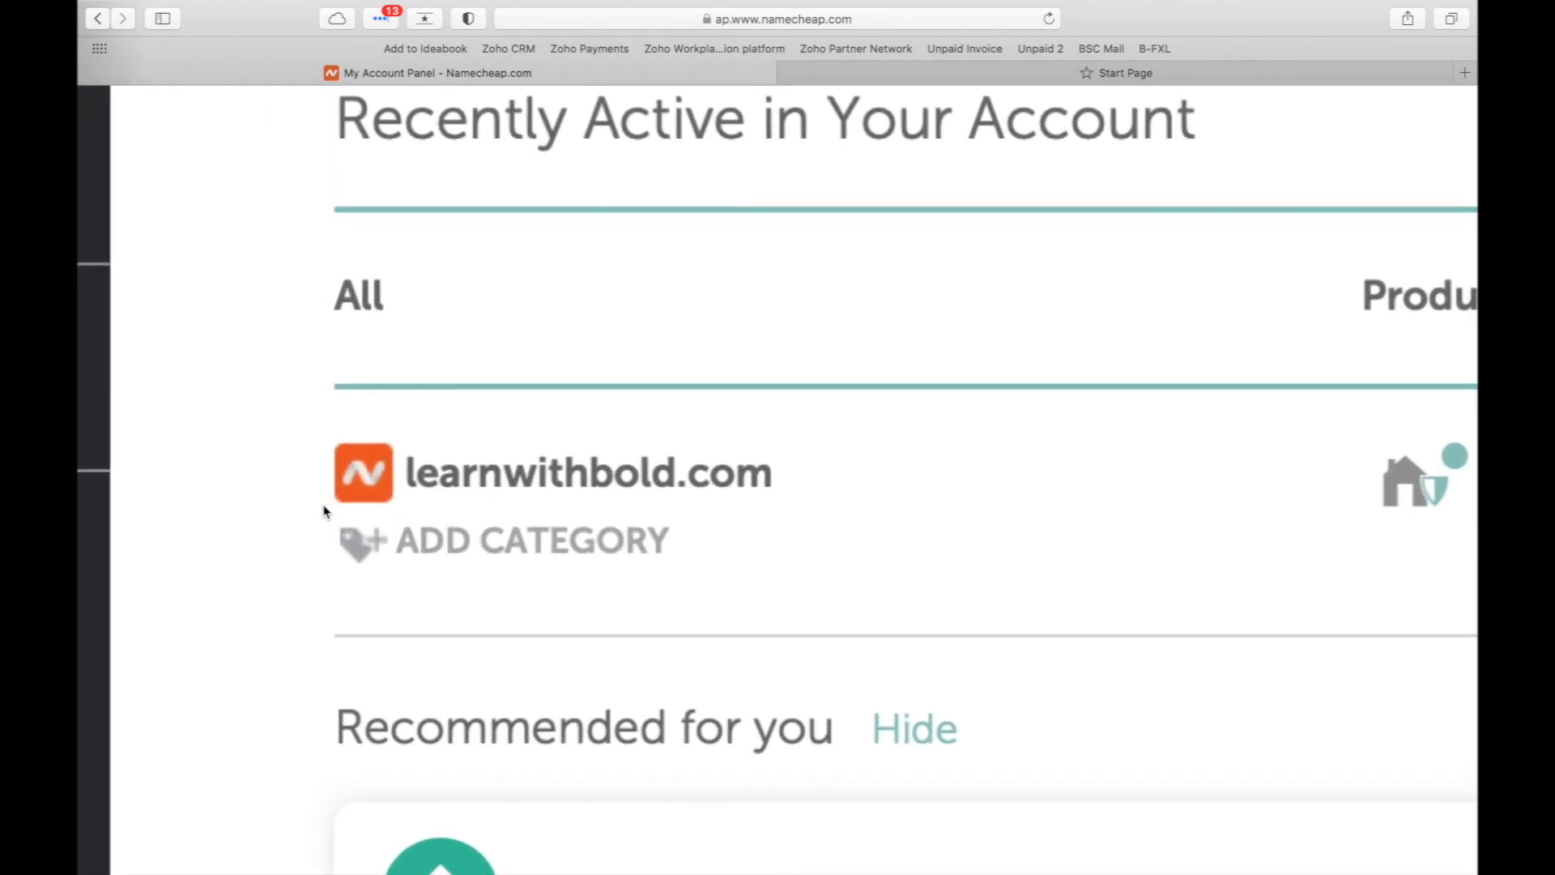
{"action": "scroll", "coordinate": [324, 510], "scroll_direction": "down", "scroll_amount": 5}
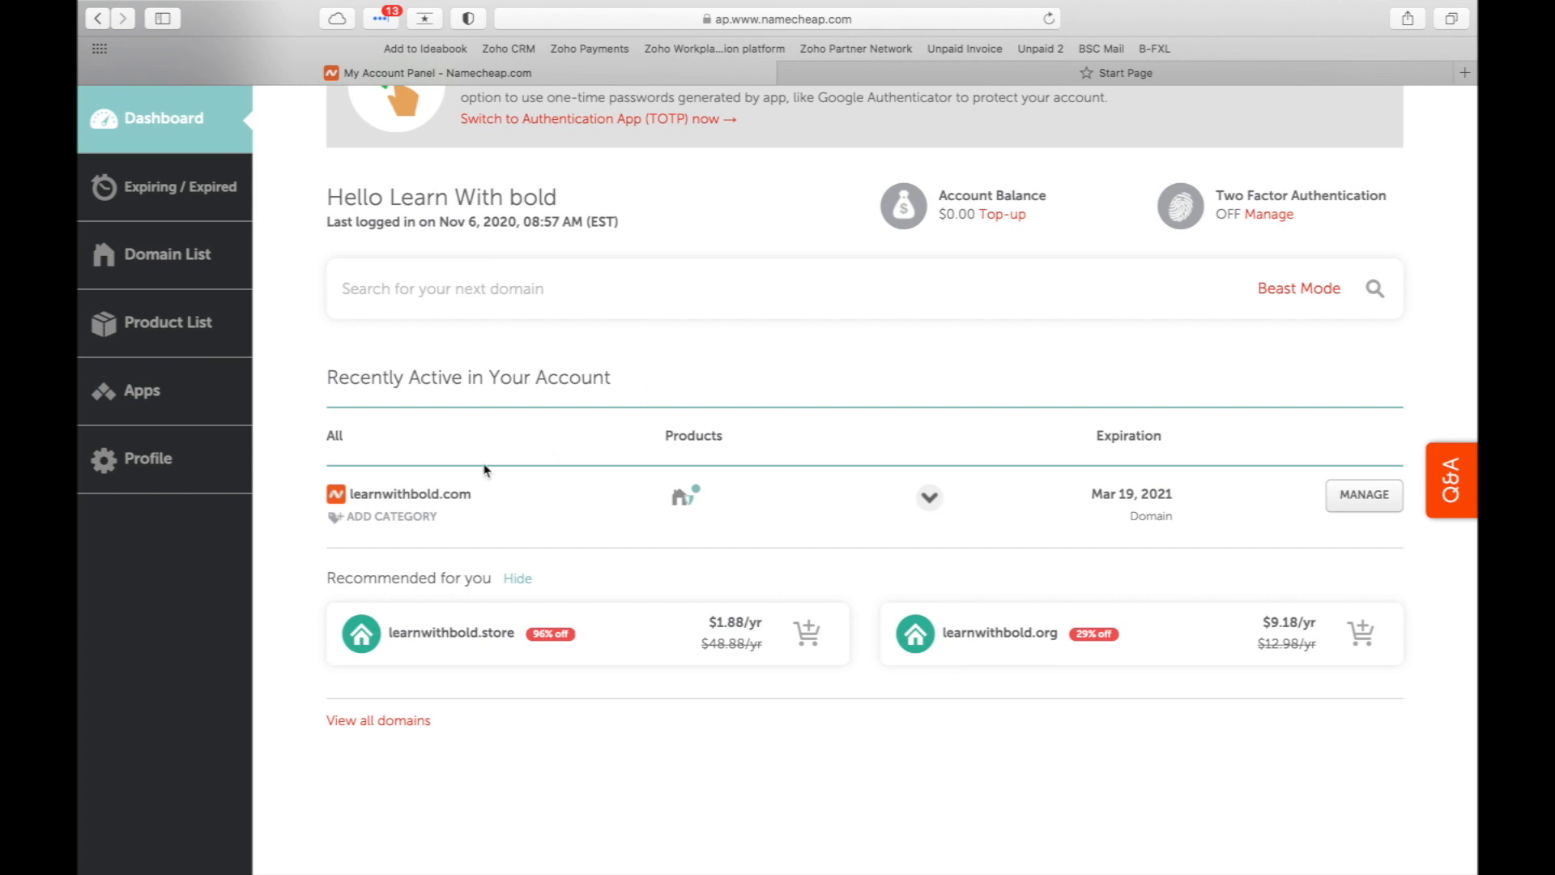
{"action": "scroll", "coordinate": [537, 469], "scroll_direction": "up", "scroll_amount": 2}
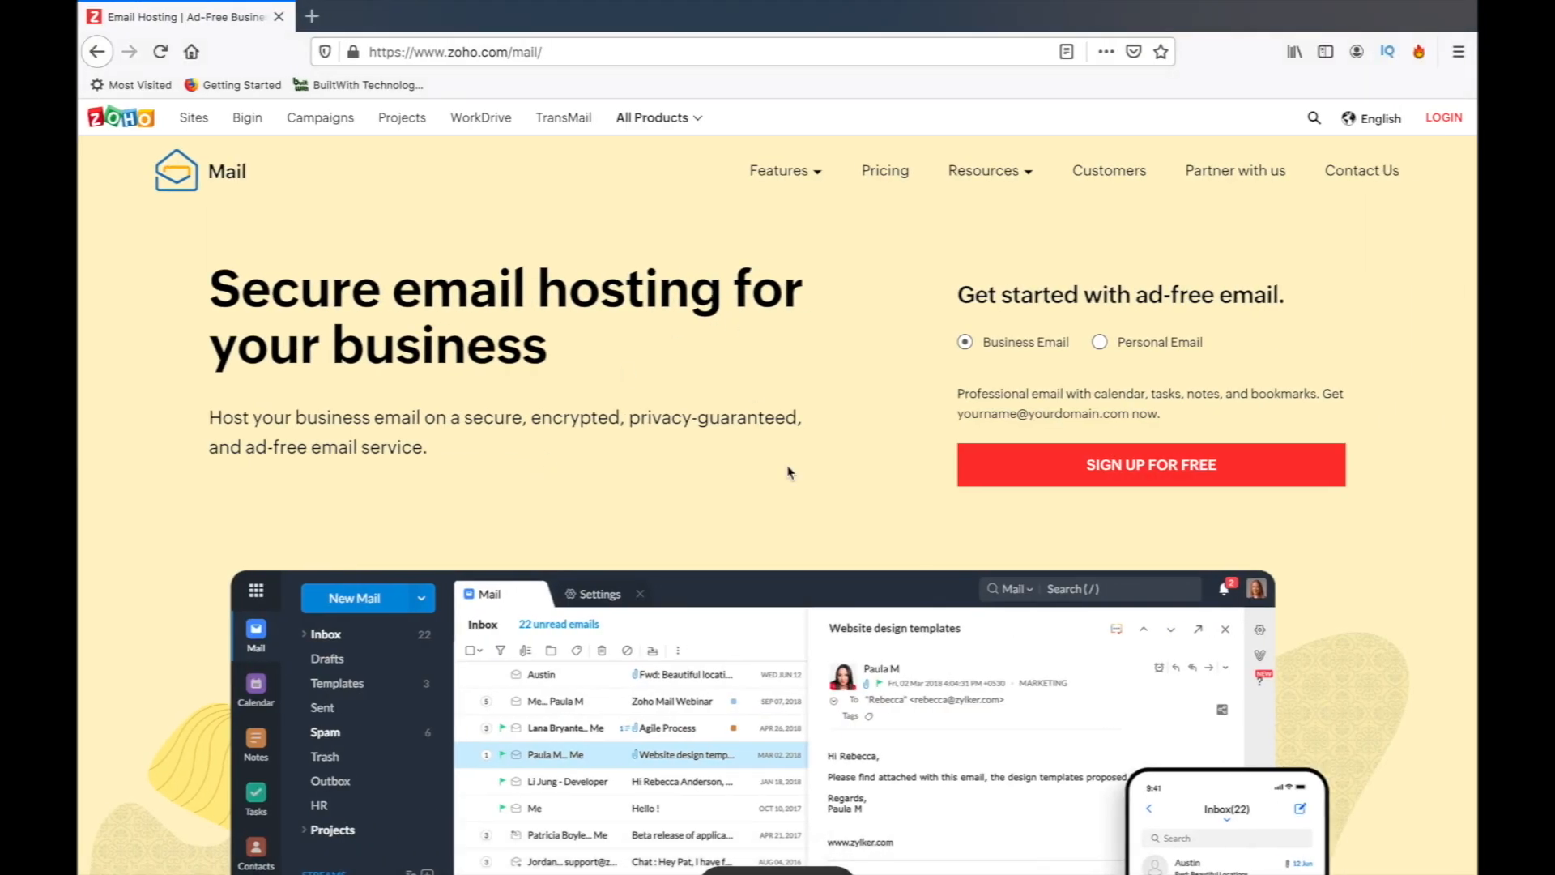
Back in Firefox, view the Zoho Mail pricing page and compare the paid plans with the Forever Free Plan, dismissing the chat window.
{"action": "left_click", "coordinate": [890, 178]}
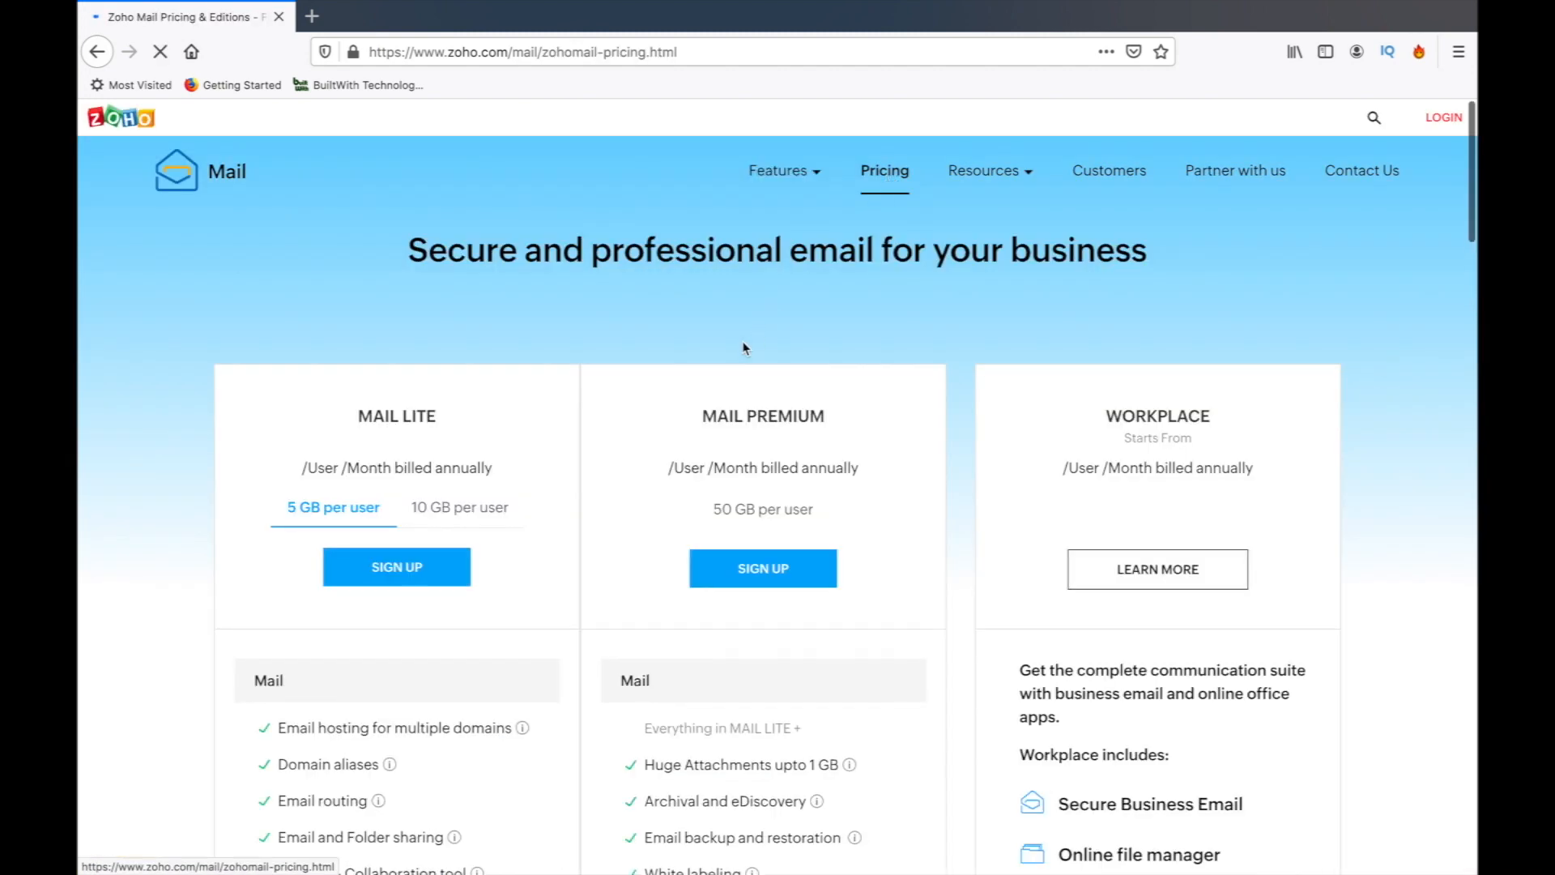
{"action": "scroll", "coordinate": [931, 678], "scroll_direction": "down", "scroll_amount": 2}
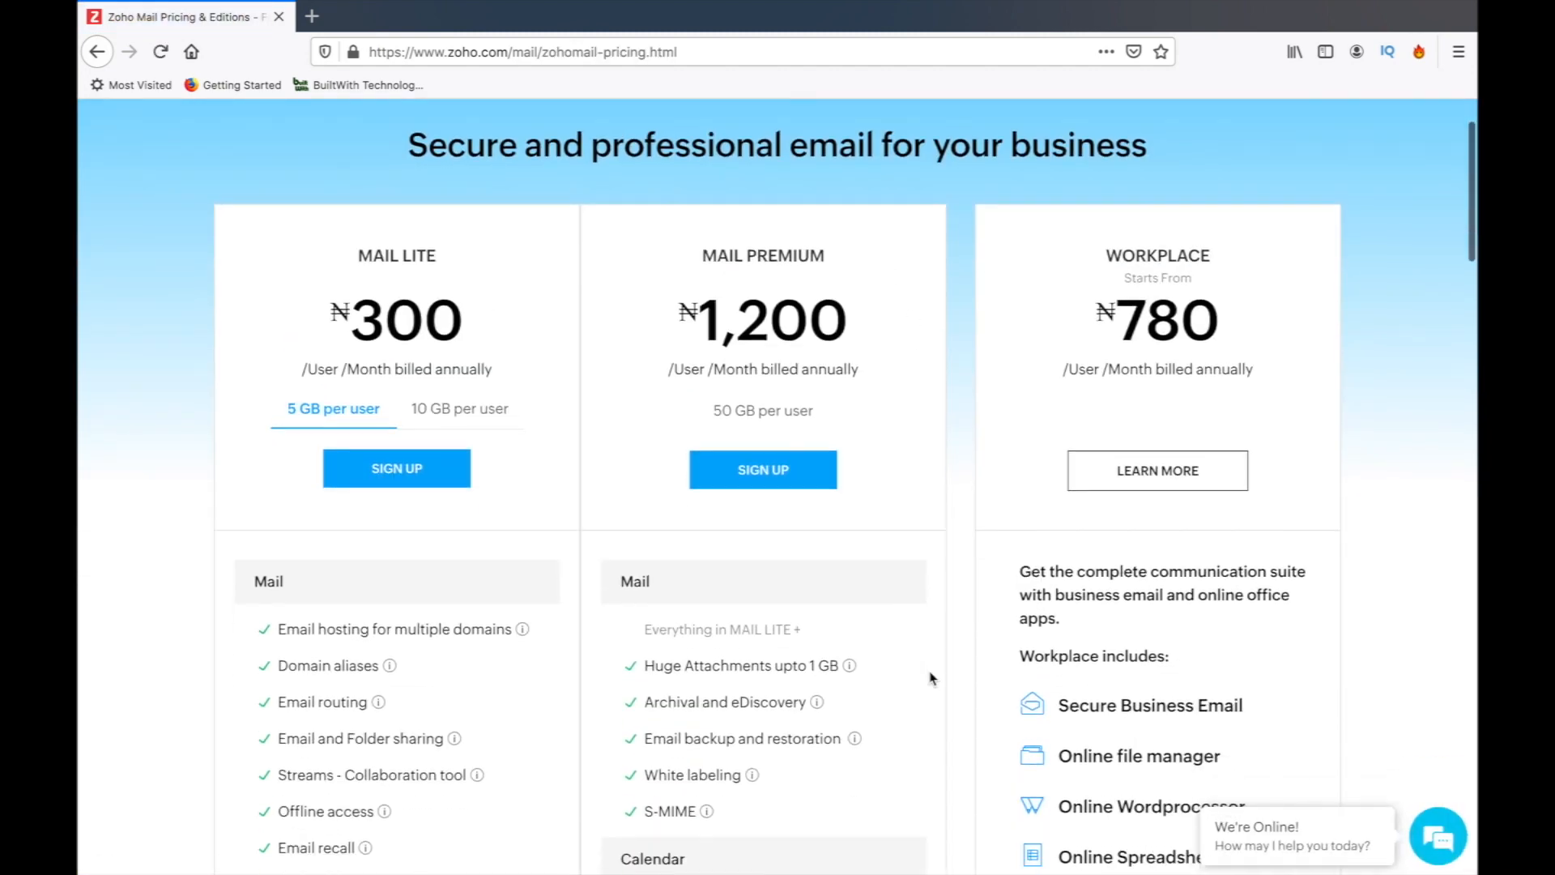
{"action": "scroll", "coordinate": [932, 678], "scroll_direction": "down", "scroll_amount": 5}
{"action": "scroll", "coordinate": [932, 679], "scroll_direction": "up", "scroll_amount": 5}
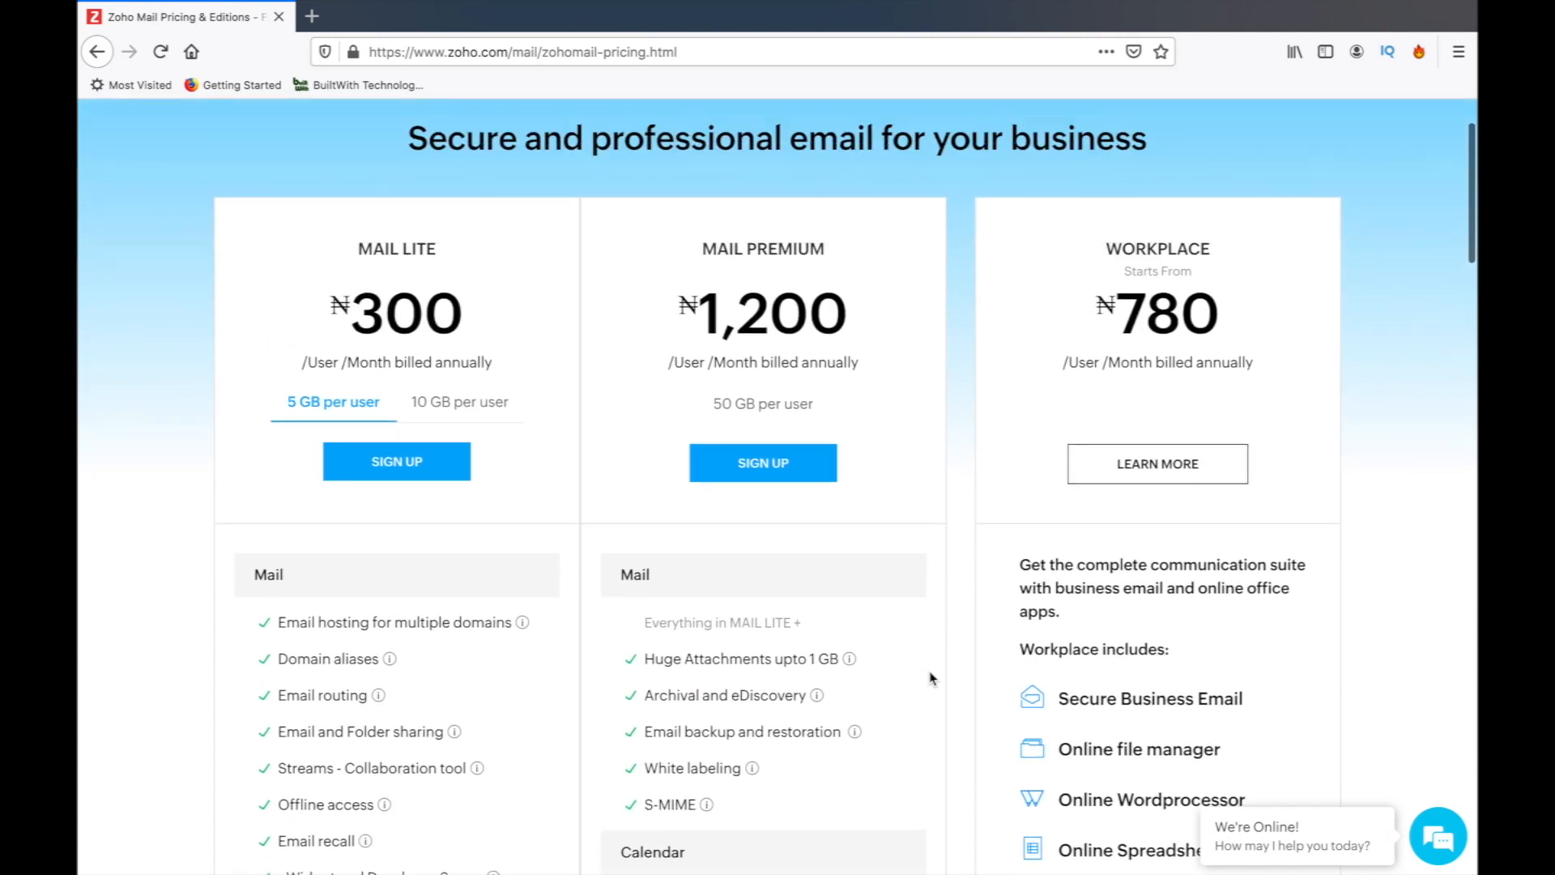
{"action": "scroll", "coordinate": [931, 678], "scroll_direction": "up", "scroll_amount": 2}
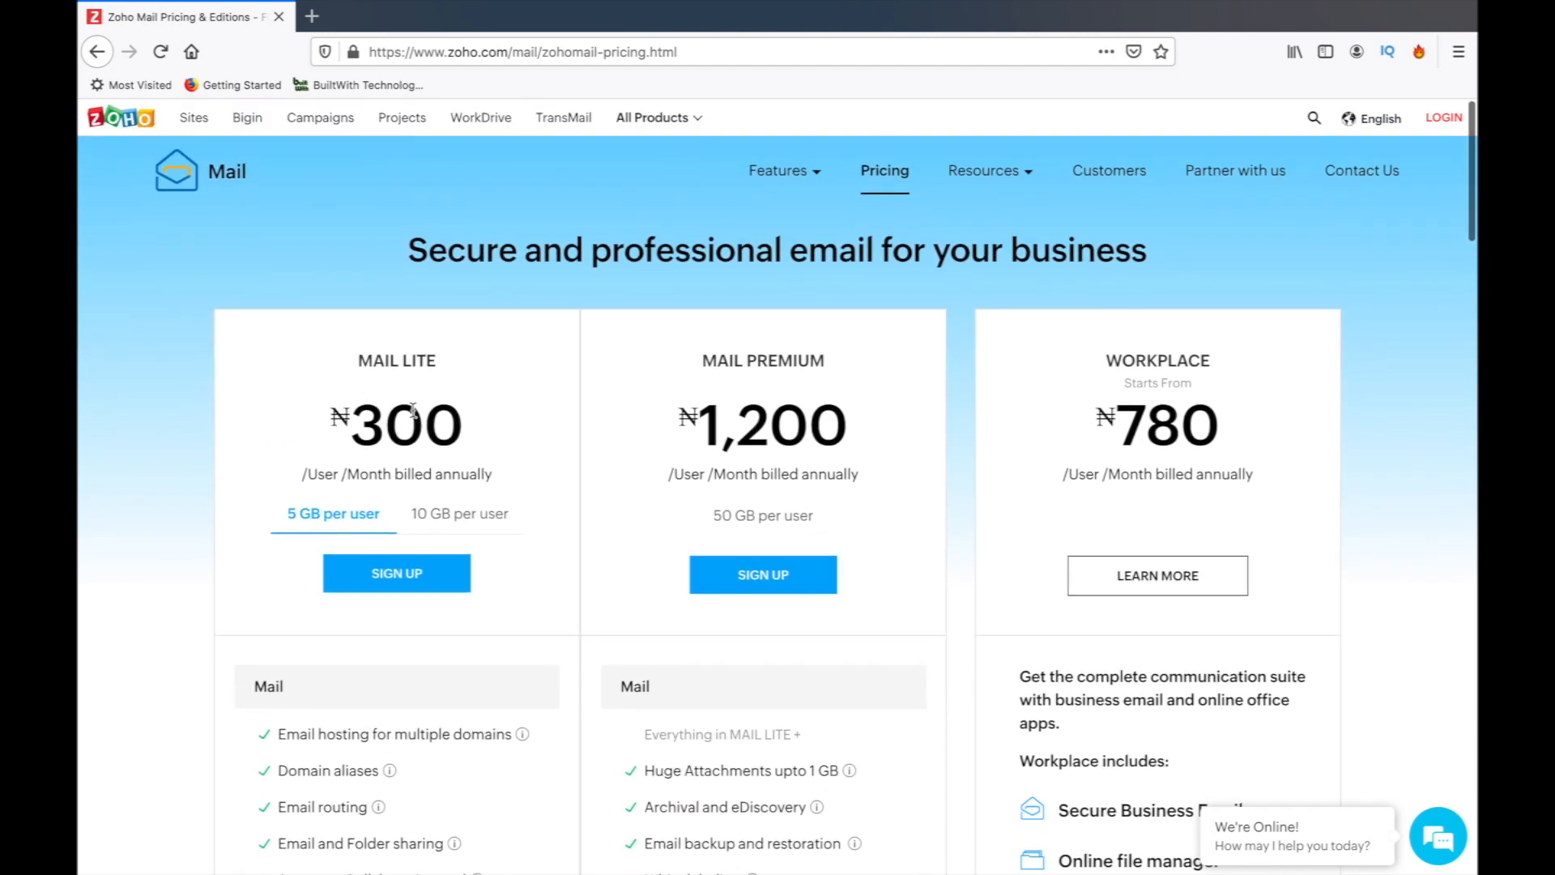
{"action": "scroll", "coordinate": [1032, 510], "scroll_direction": "down", "scroll_amount": 2}
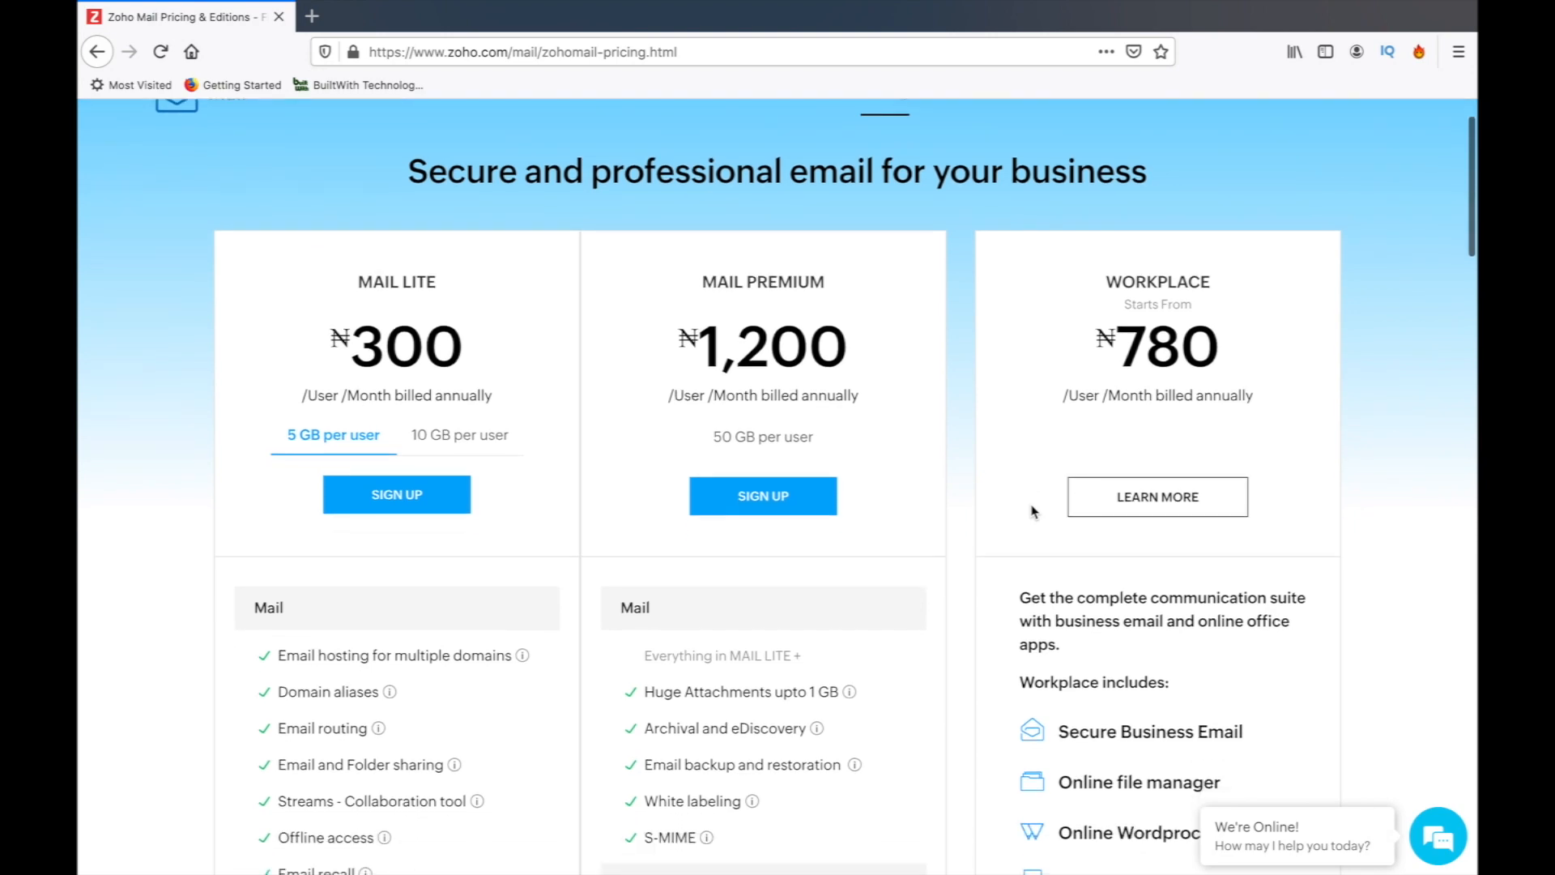
{"action": "scroll", "coordinate": [1031, 510], "scroll_direction": "down", "scroll_amount": 15}
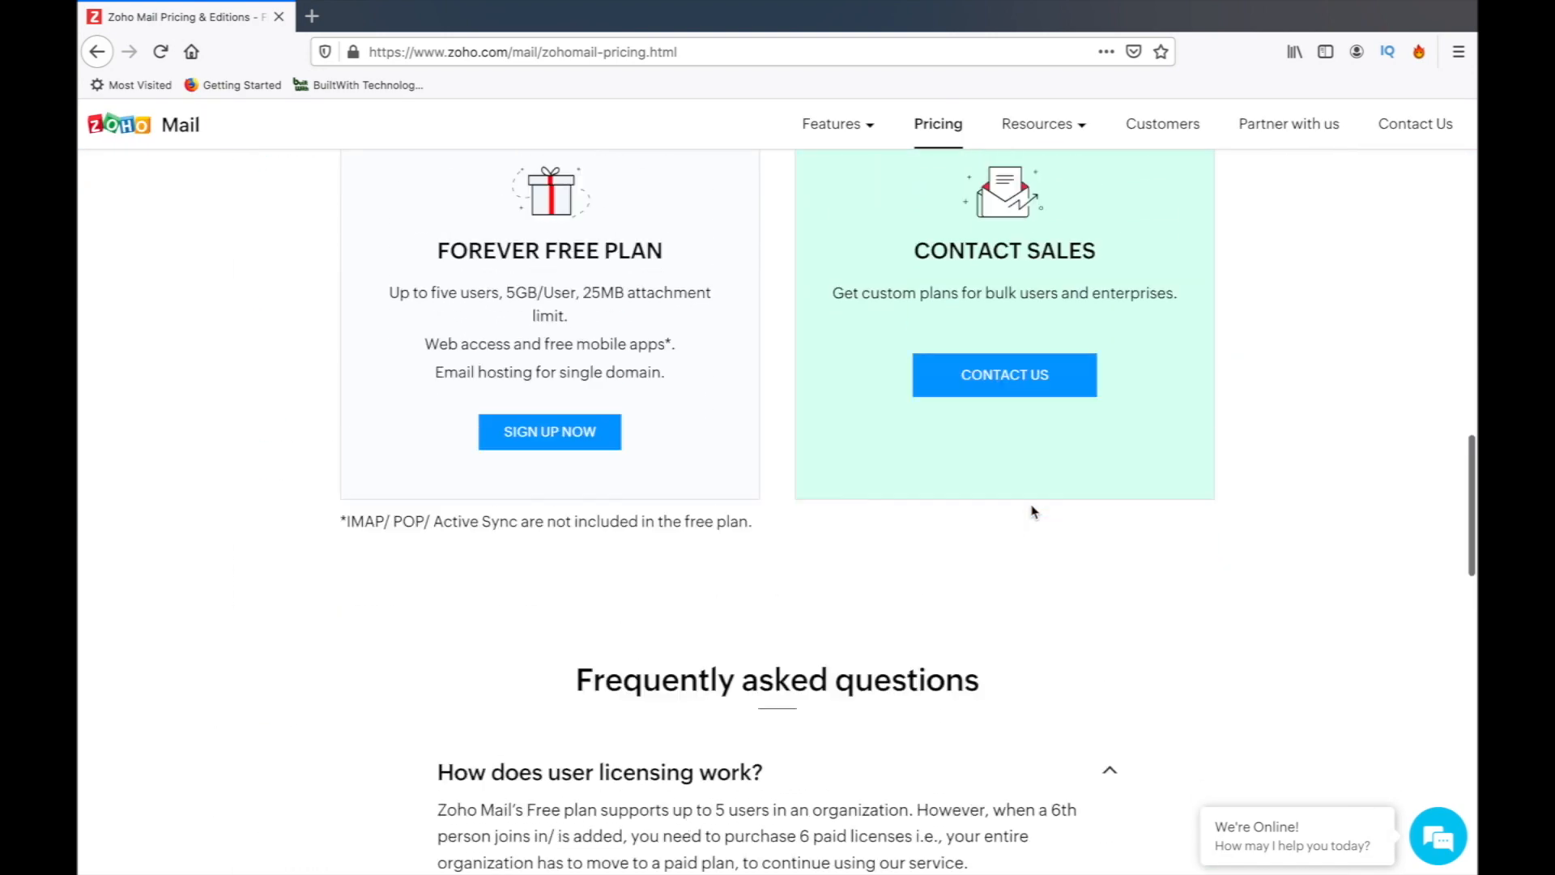
{"action": "scroll", "coordinate": [1032, 510], "scroll_direction": "up", "scroll_amount": 3}
{"action": "scroll", "coordinate": [1031, 513], "scroll_direction": "down", "scroll_amount": 1}
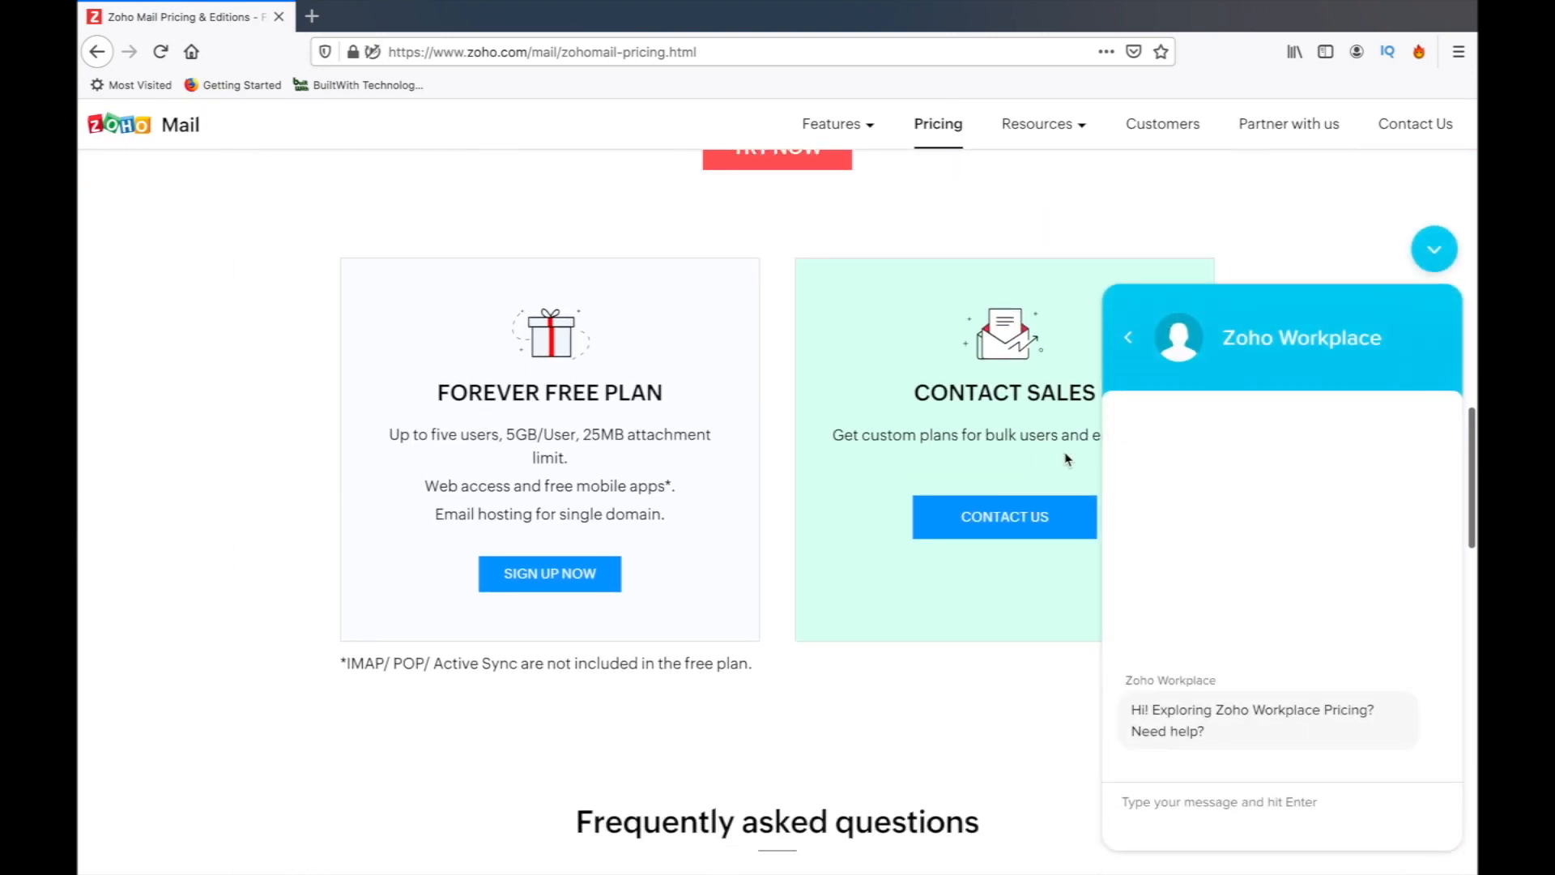
{"action": "left_click", "coordinate": [1433, 249]}
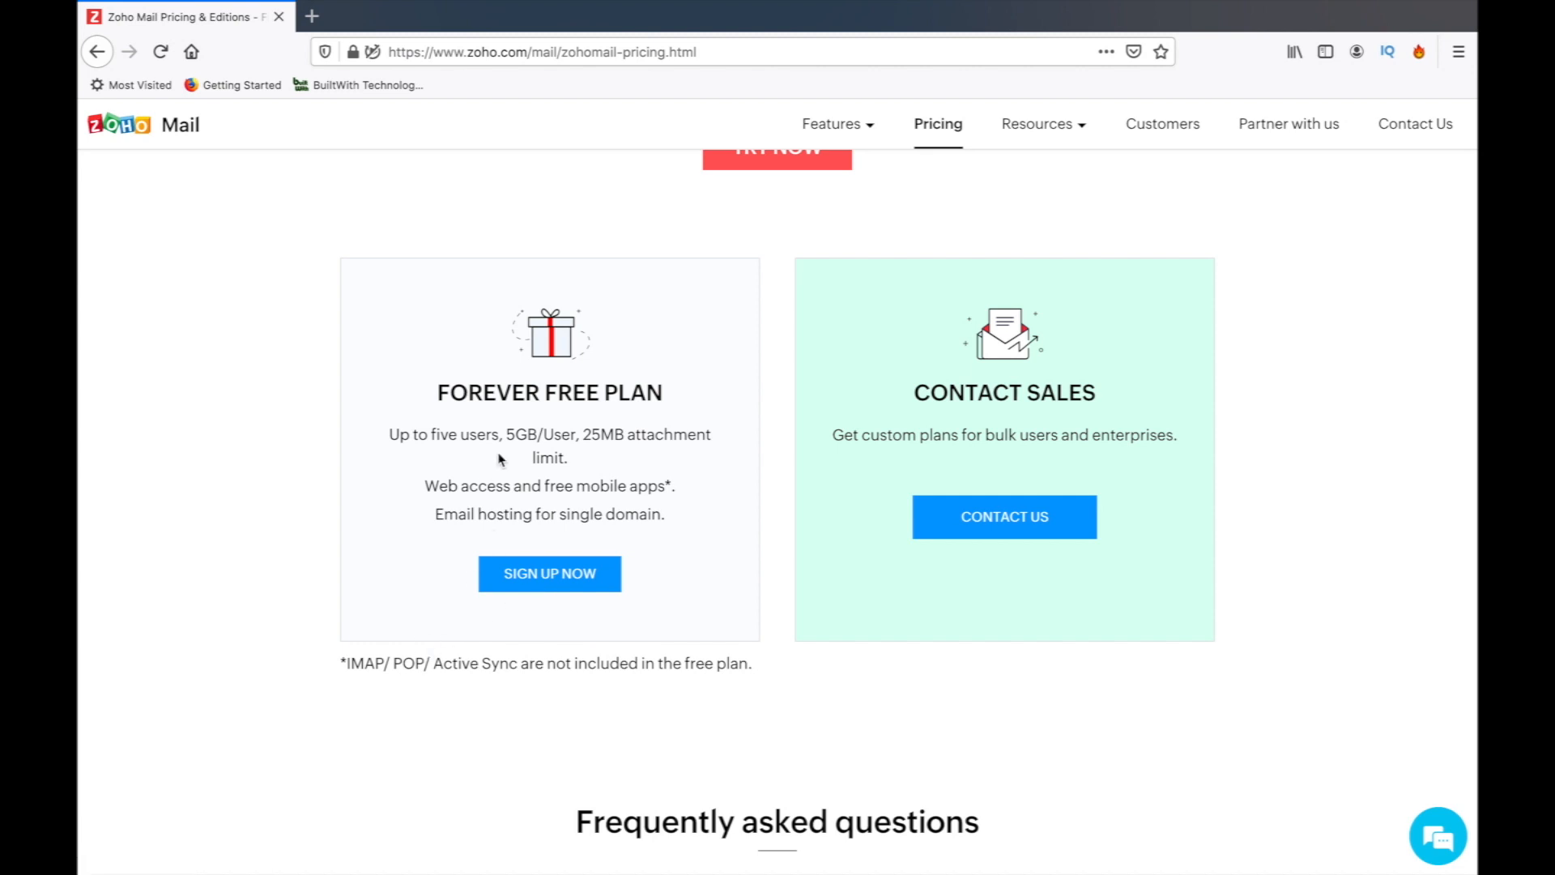
Review the Forever Free Plan's user and storage limits and its IMAP/POP note, and start signing up for that plan.
{"action": "left_click_drag", "start_coordinate": [507, 434], "coordinate": [535, 434]}
{"action": "left_click_drag", "start_coordinate": [749, 671], "coordinate": [334, 674]}
{"action": "left_click", "coordinate": [557, 681]}
{"action": "scroll", "coordinate": [565, 687], "scroll_direction": "up", "scroll_amount": 1}
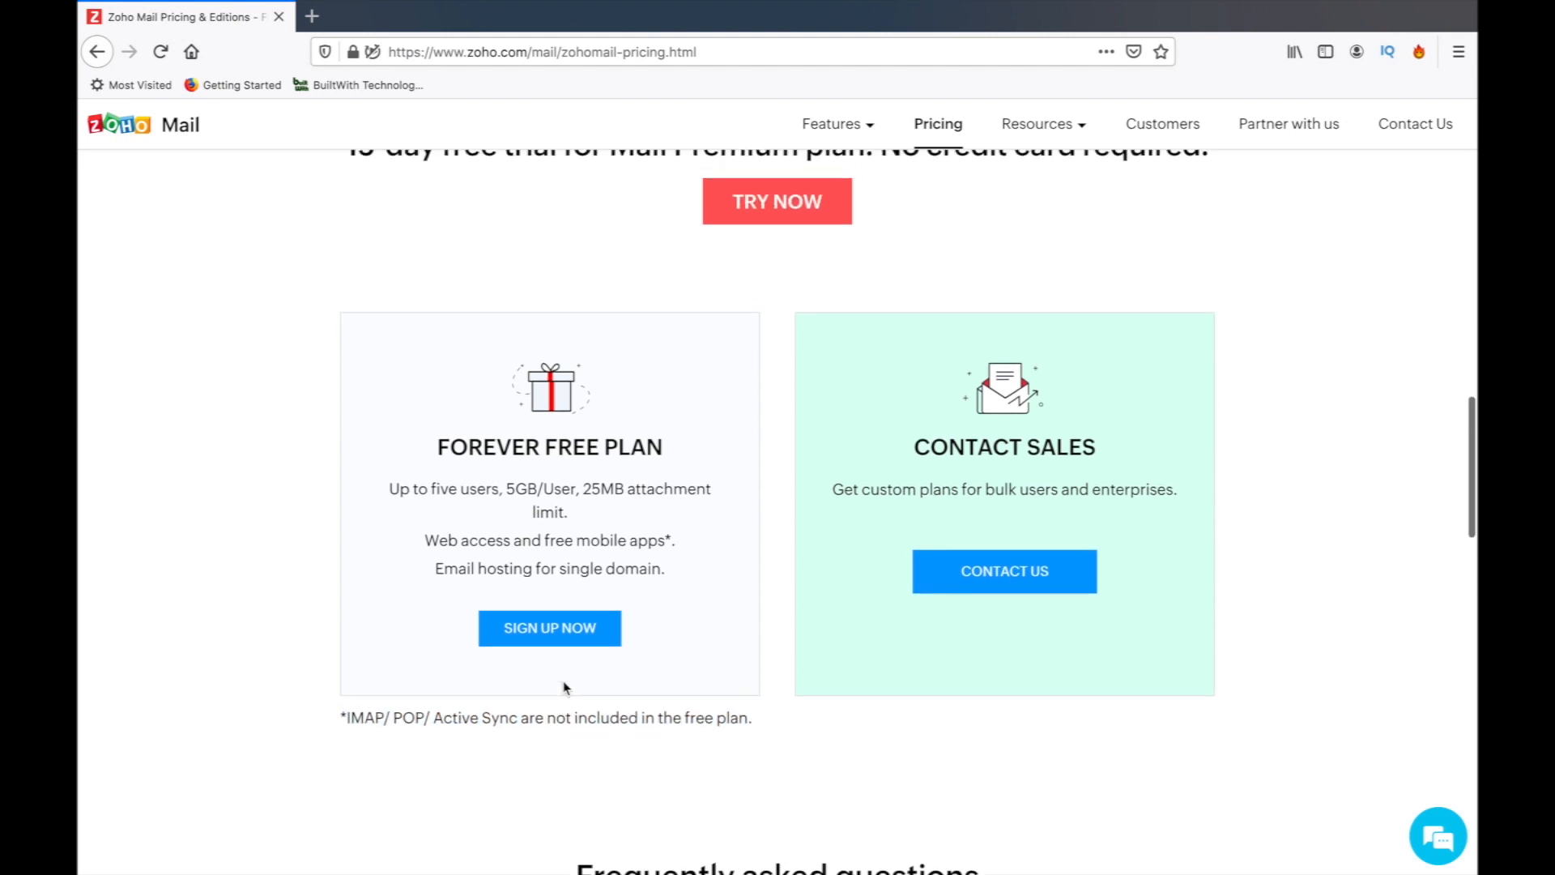
{"action": "scroll", "coordinate": [565, 687], "scroll_direction": "down", "scroll_amount": 5}
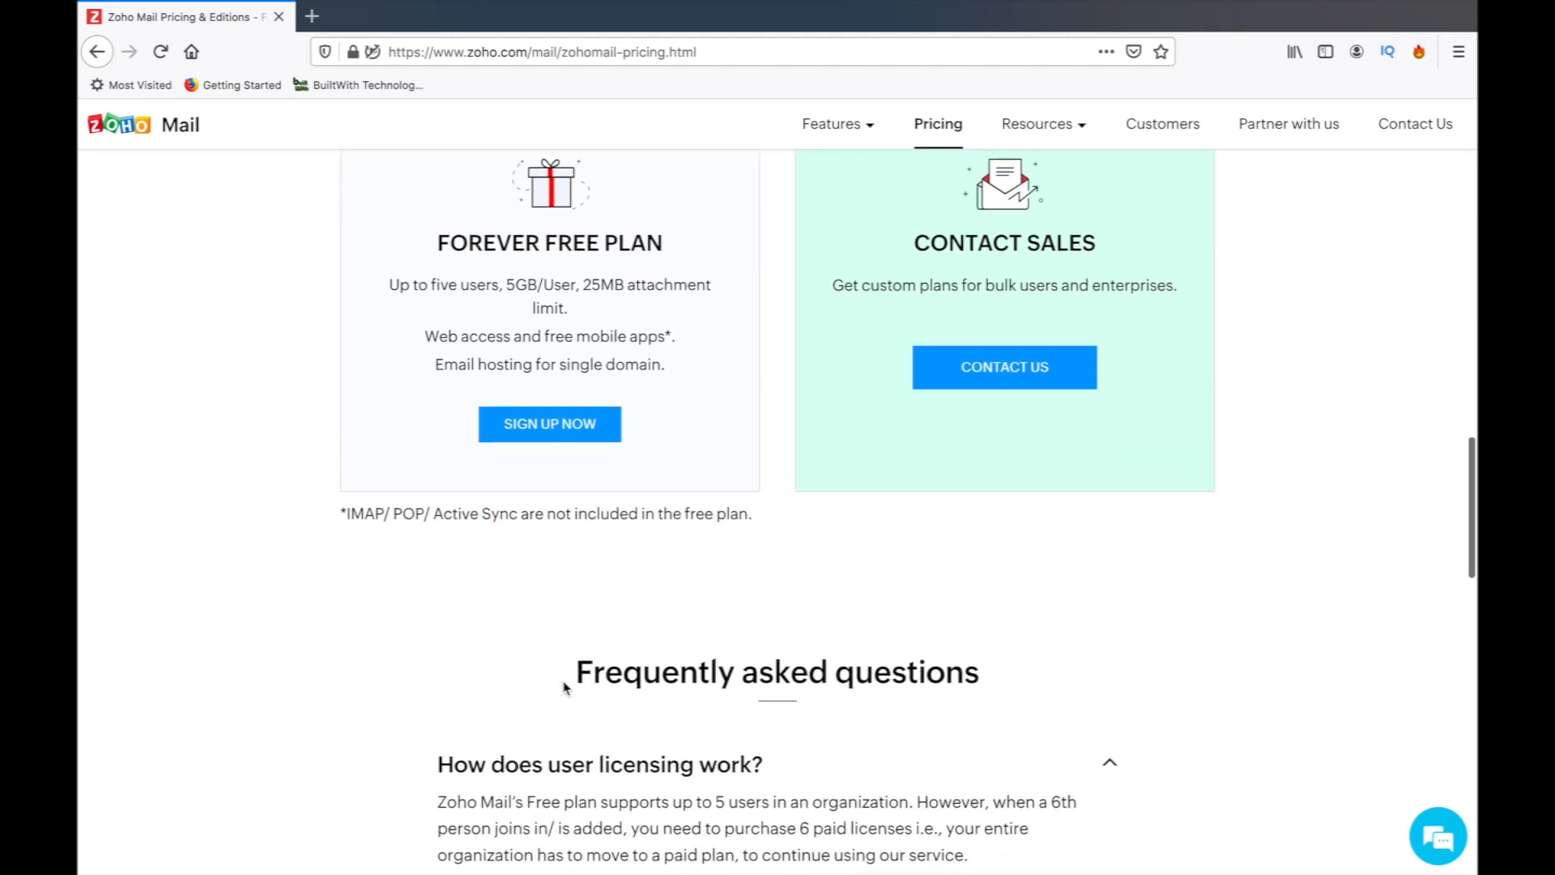
{"action": "scroll", "coordinate": [565, 687], "scroll_direction": "up", "scroll_amount": 4}
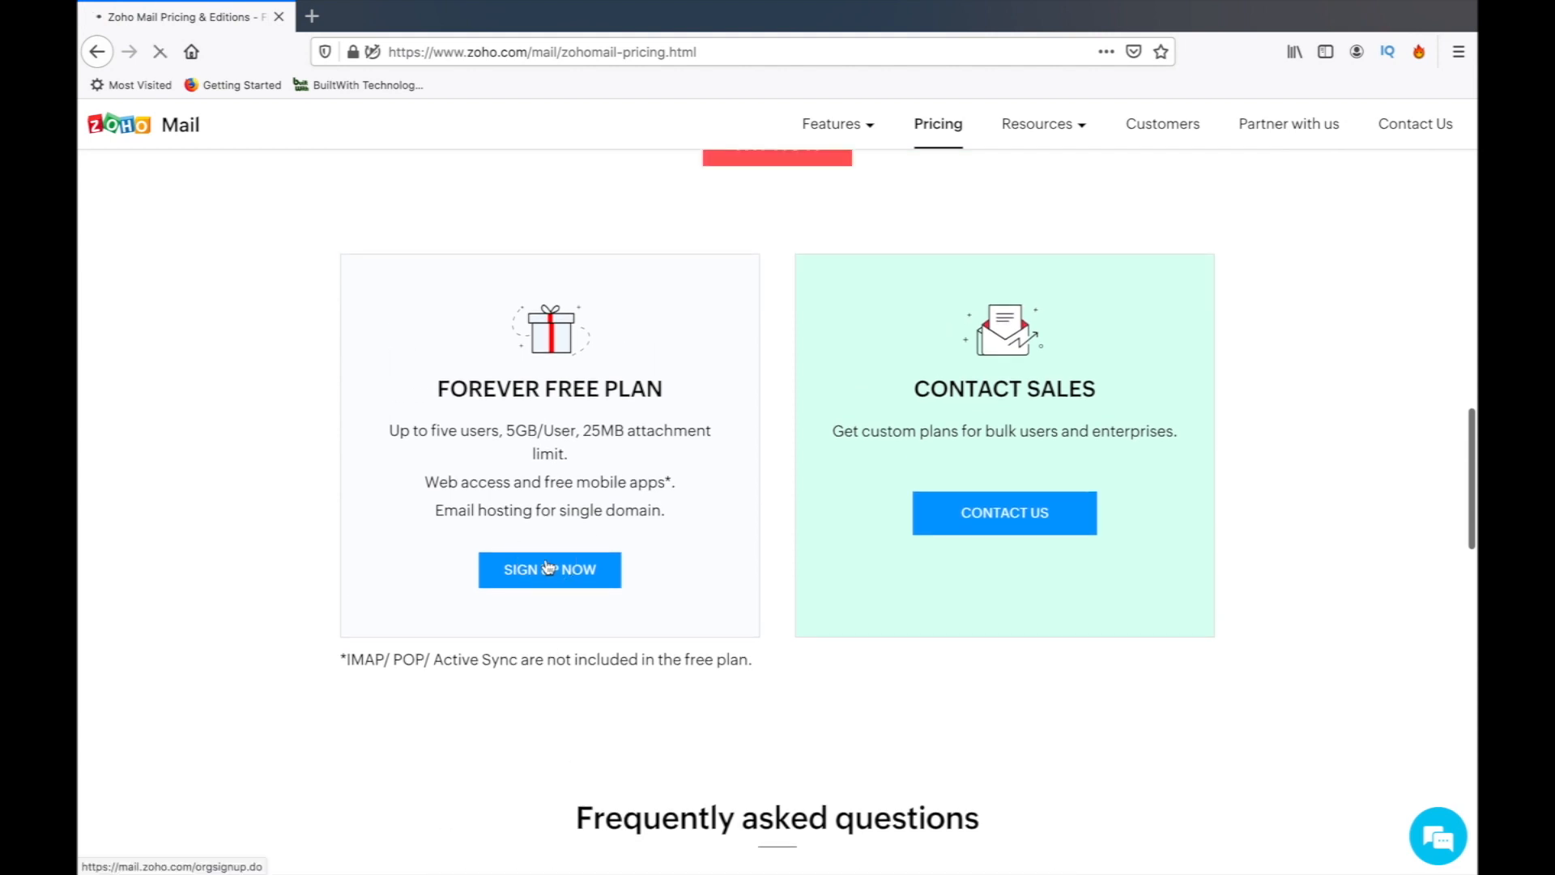
{"action": "left_click", "coordinate": [549, 569]}
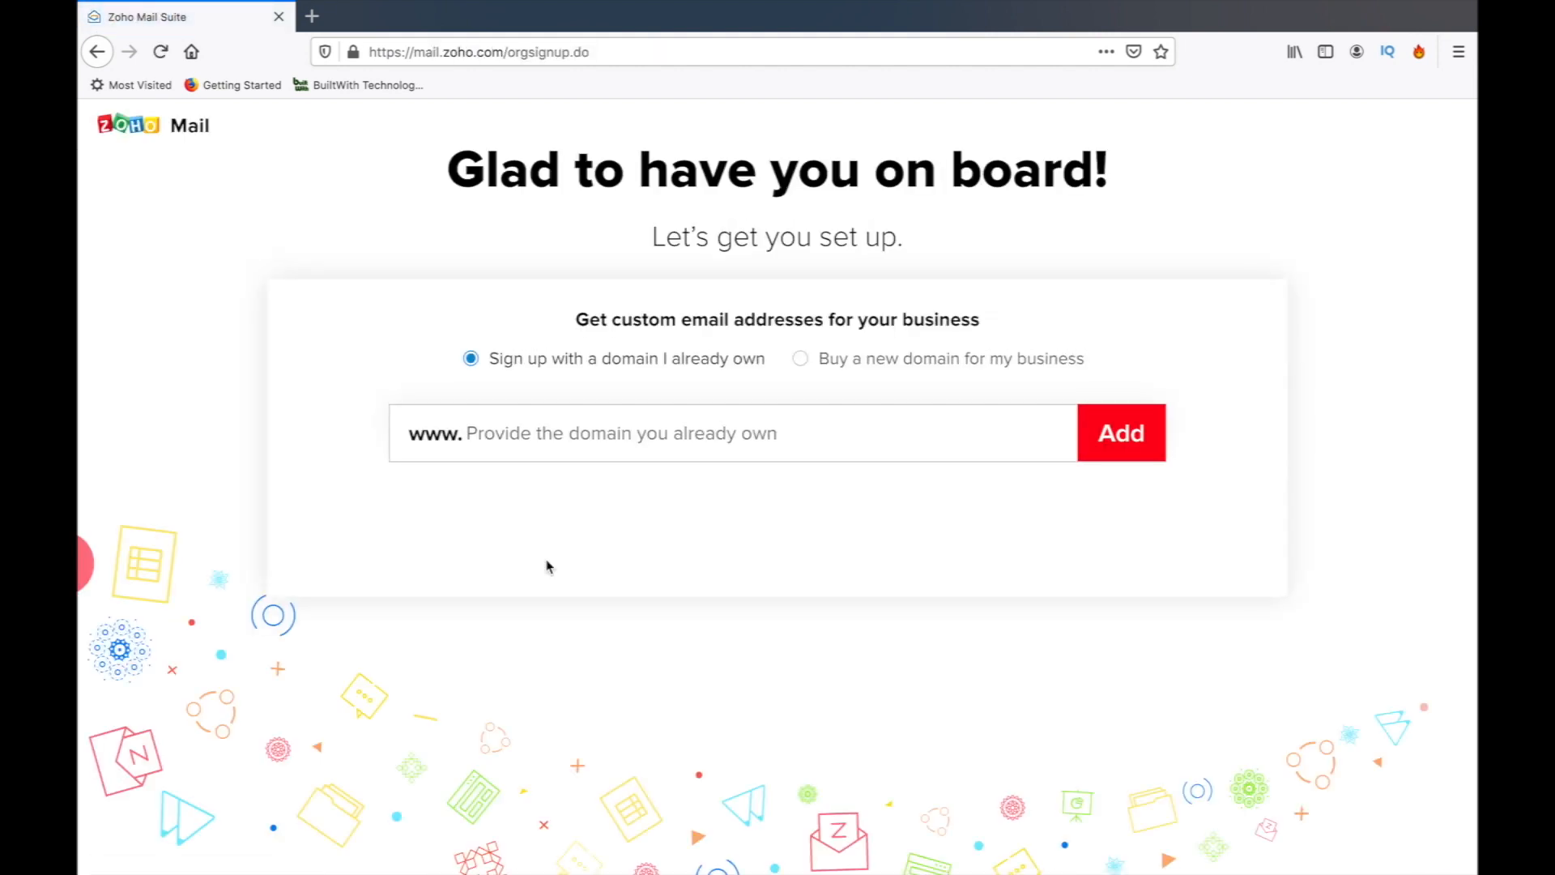
Choose to sign up with an already owned domain and enter learnwithbold.com as the domain.
{"action": "left_click", "coordinate": [801, 361]}
{"action": "left_click", "coordinate": [472, 359]}
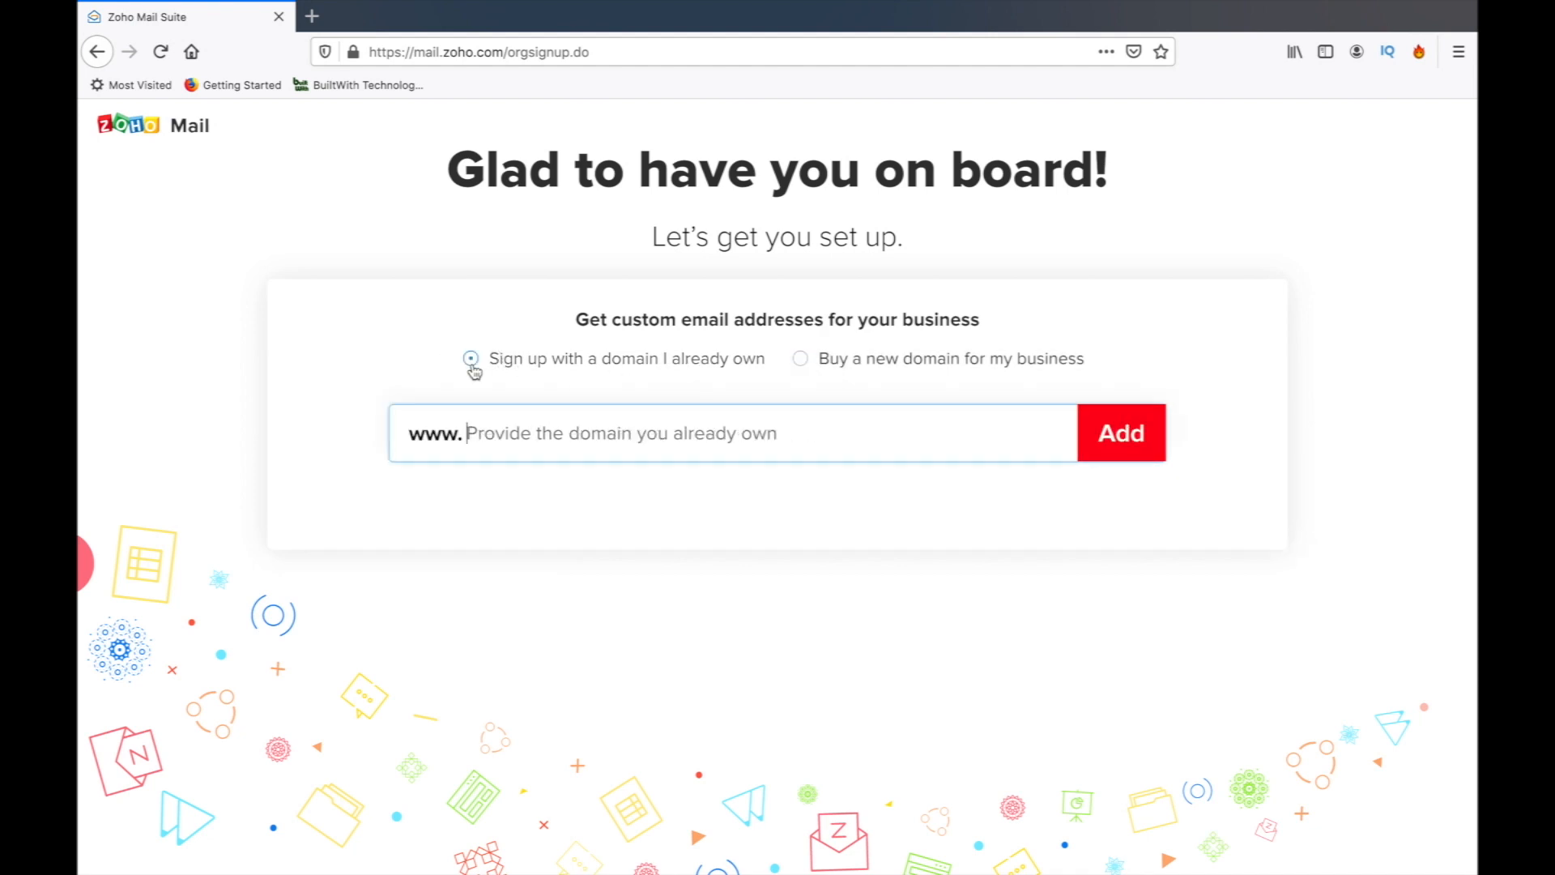
{"action": "left_click", "coordinate": [534, 442]}
{"action": "type", "text": "learnw"}
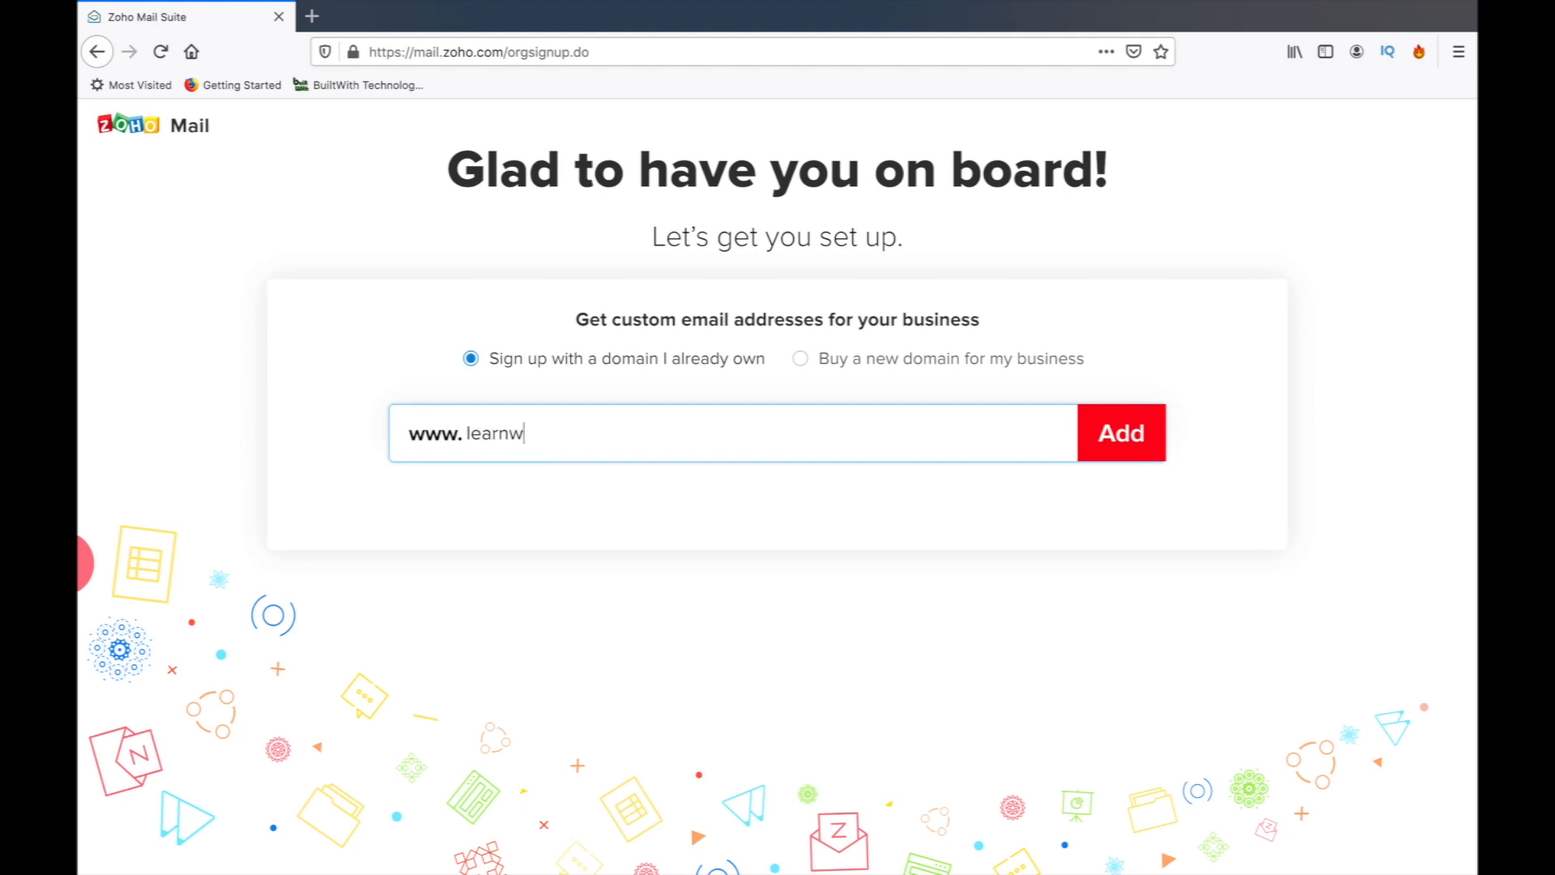
{"action": "type", "text": "ithbod"}
{"action": "key", "text": "BackSpace"}
{"action": "type", "text": "ld.com"}
Check the spelling of the owned domain name on the Namecheap dashboard in Safari and return to the sign-up form in Firefox.
{"action": "key", "text": "ctrl+Up"}
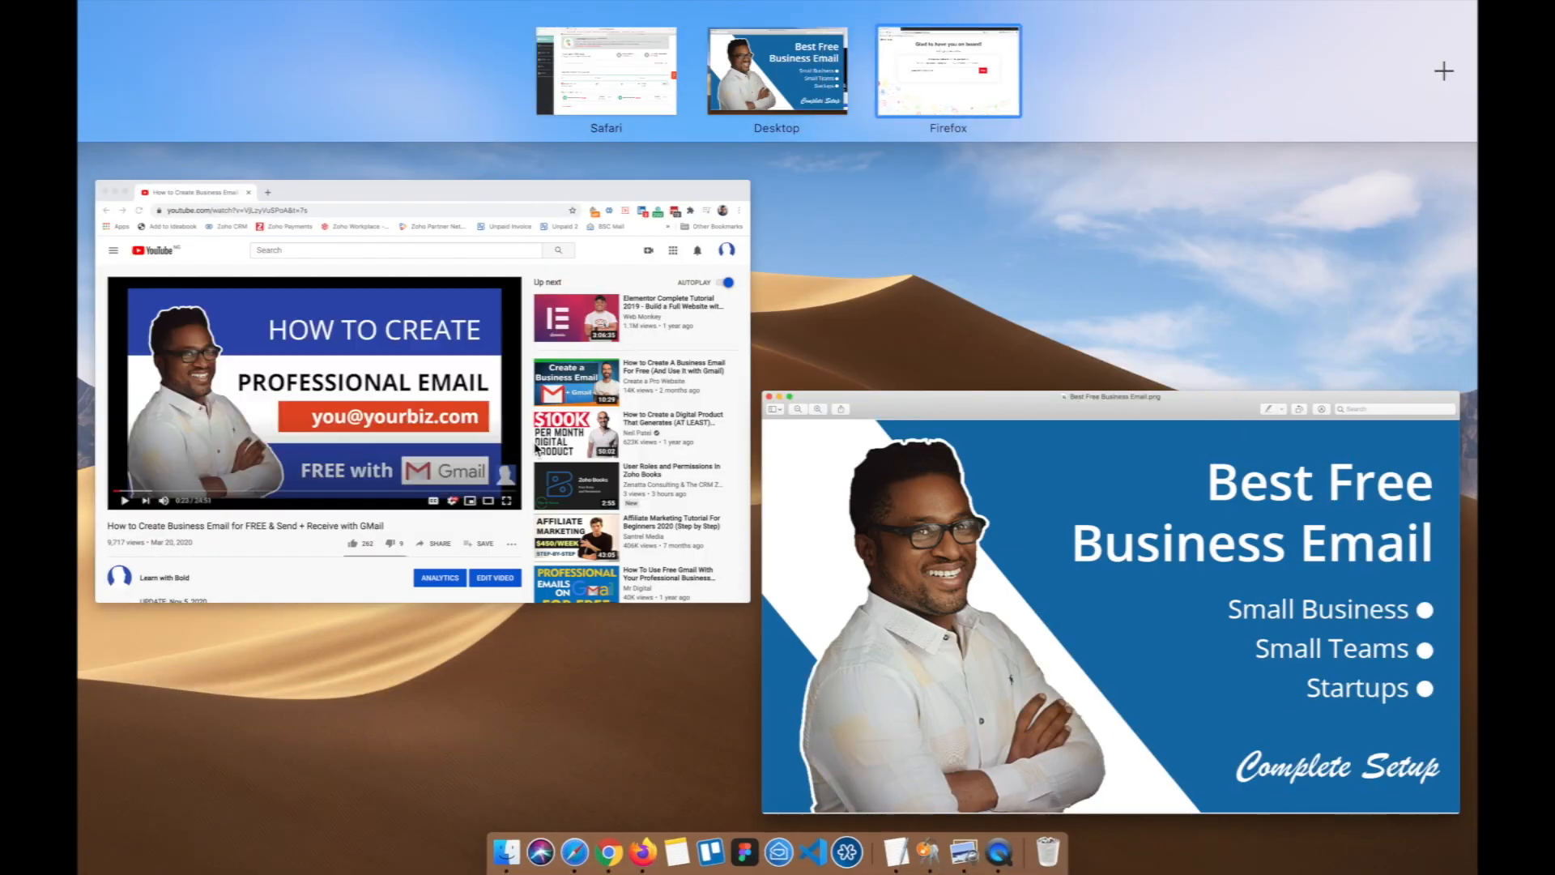
{"action": "left_click", "coordinate": [595, 79]}
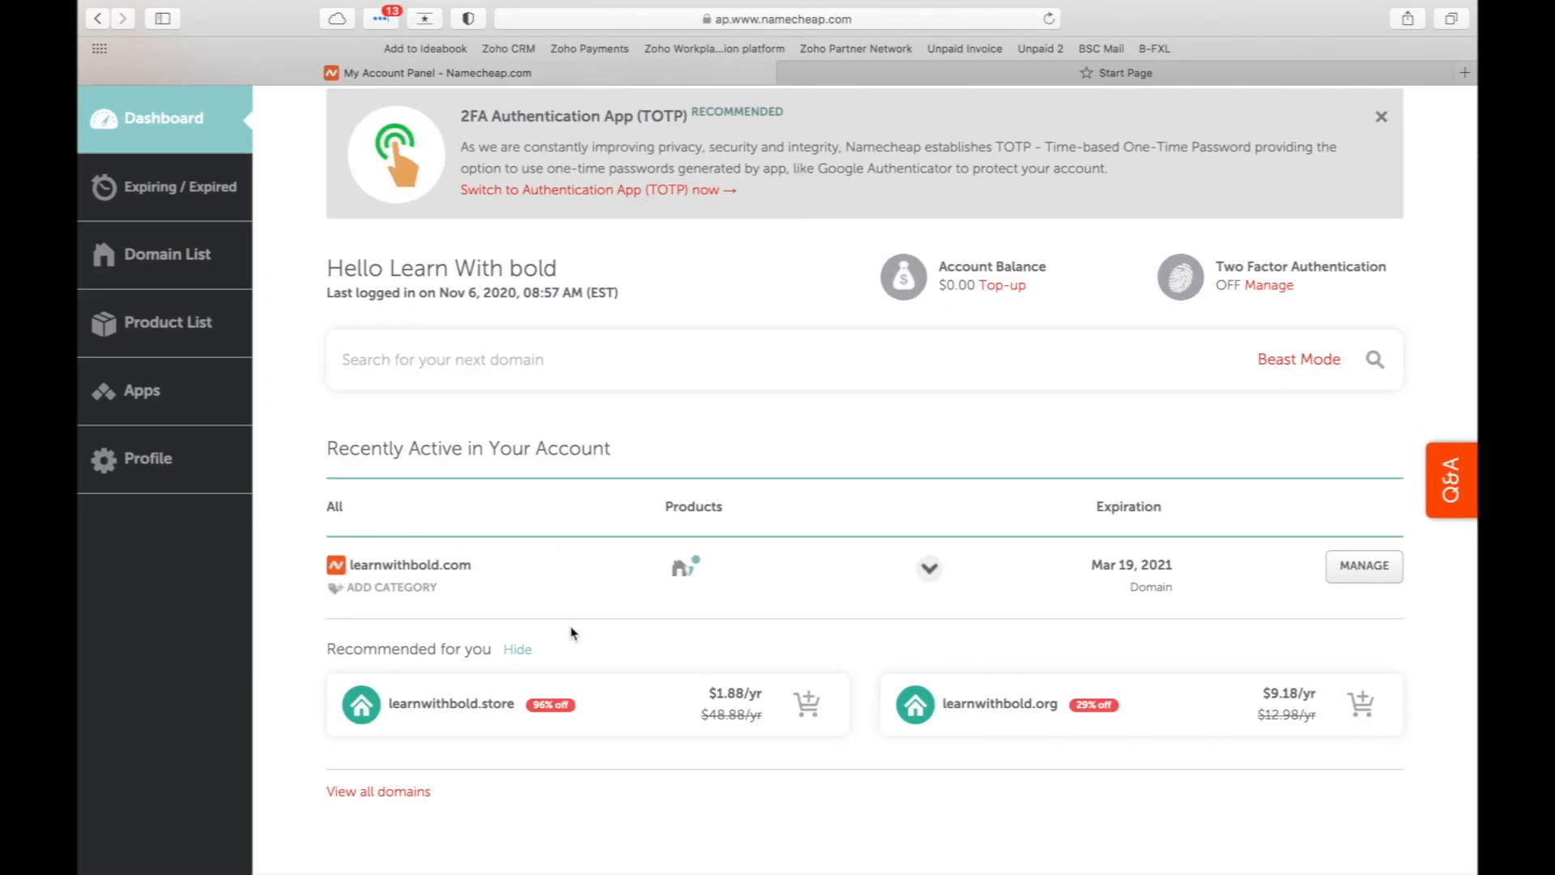
{"action": "left_click_drag", "start_coordinate": [351, 570], "coordinate": [469, 564]}
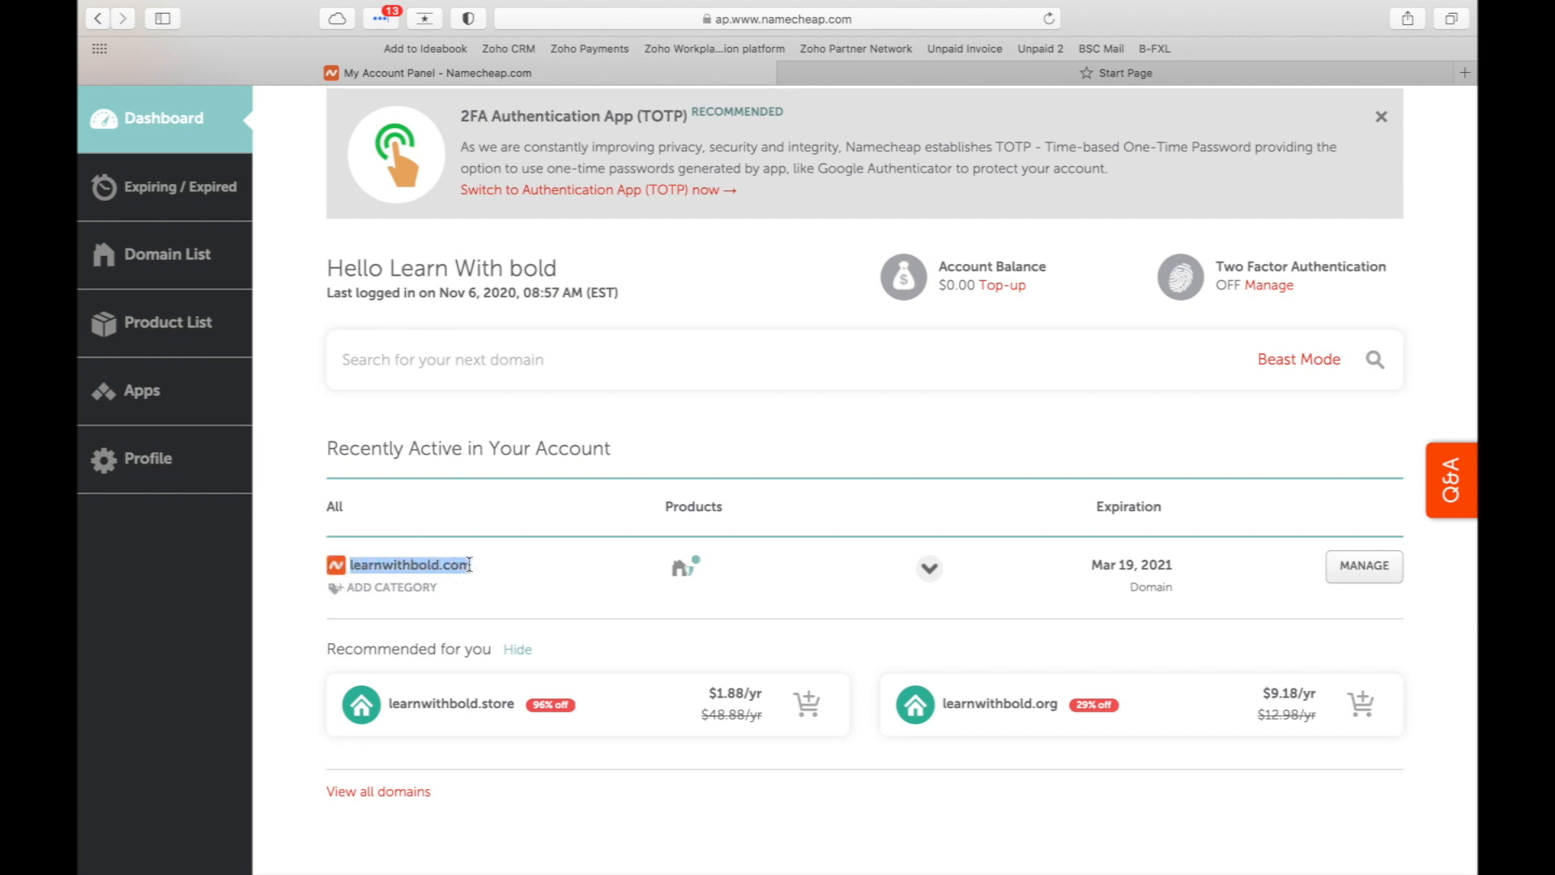
{"action": "key", "text": "ctrl+Up"}
{"action": "left_click", "coordinate": [982, 58]}
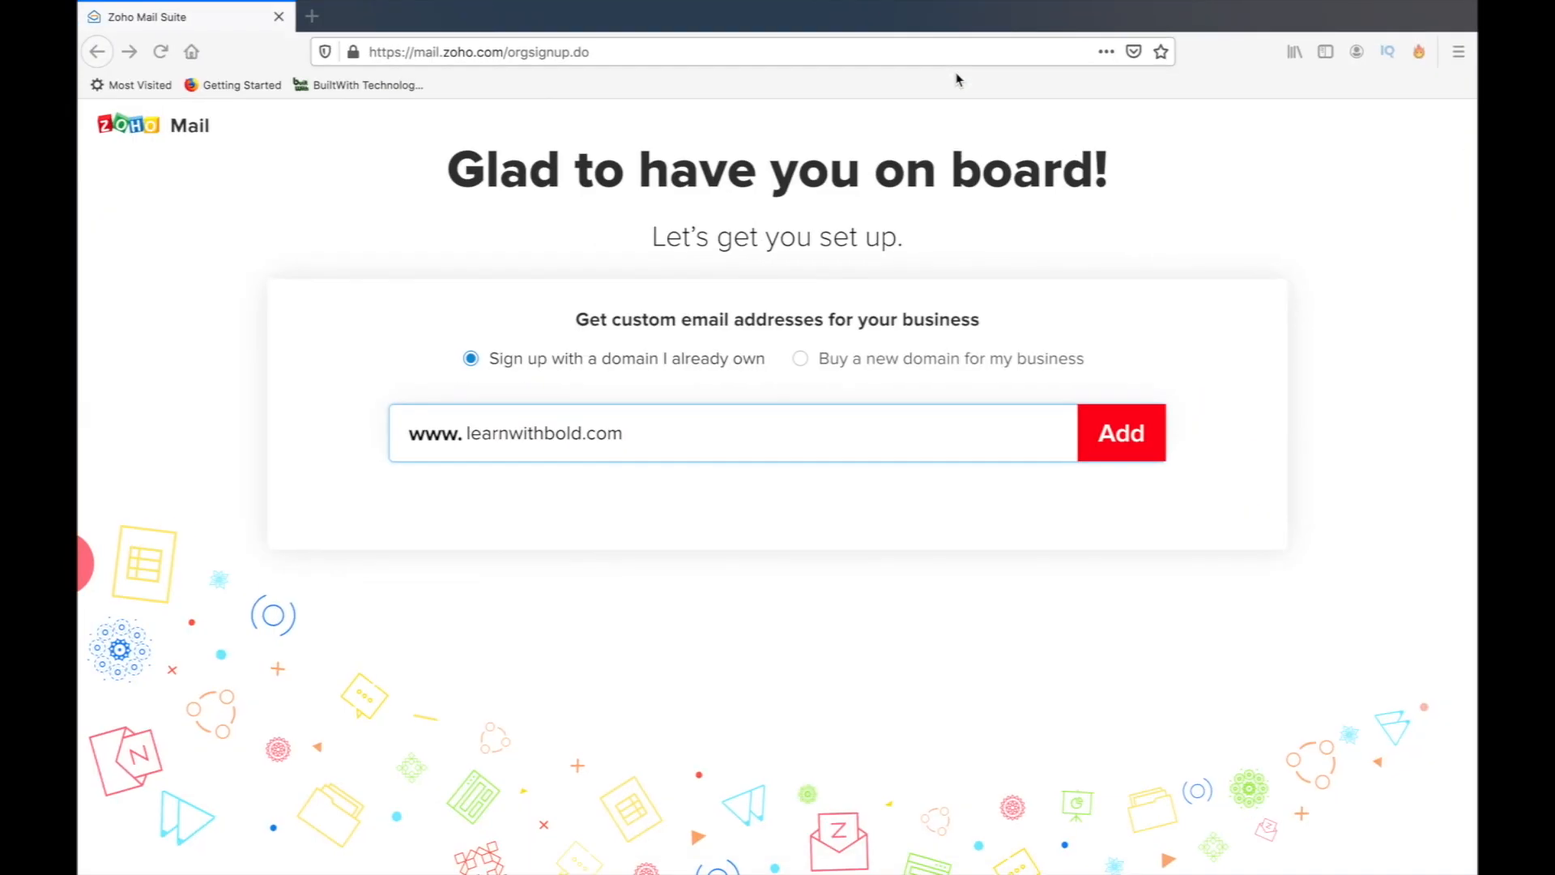
Add the entered learnwithbold.com domain to the Zoho Mail sign-up.
{"action": "triple_click", "coordinate": [592, 435]}
{"action": "left_click", "coordinate": [592, 435]}
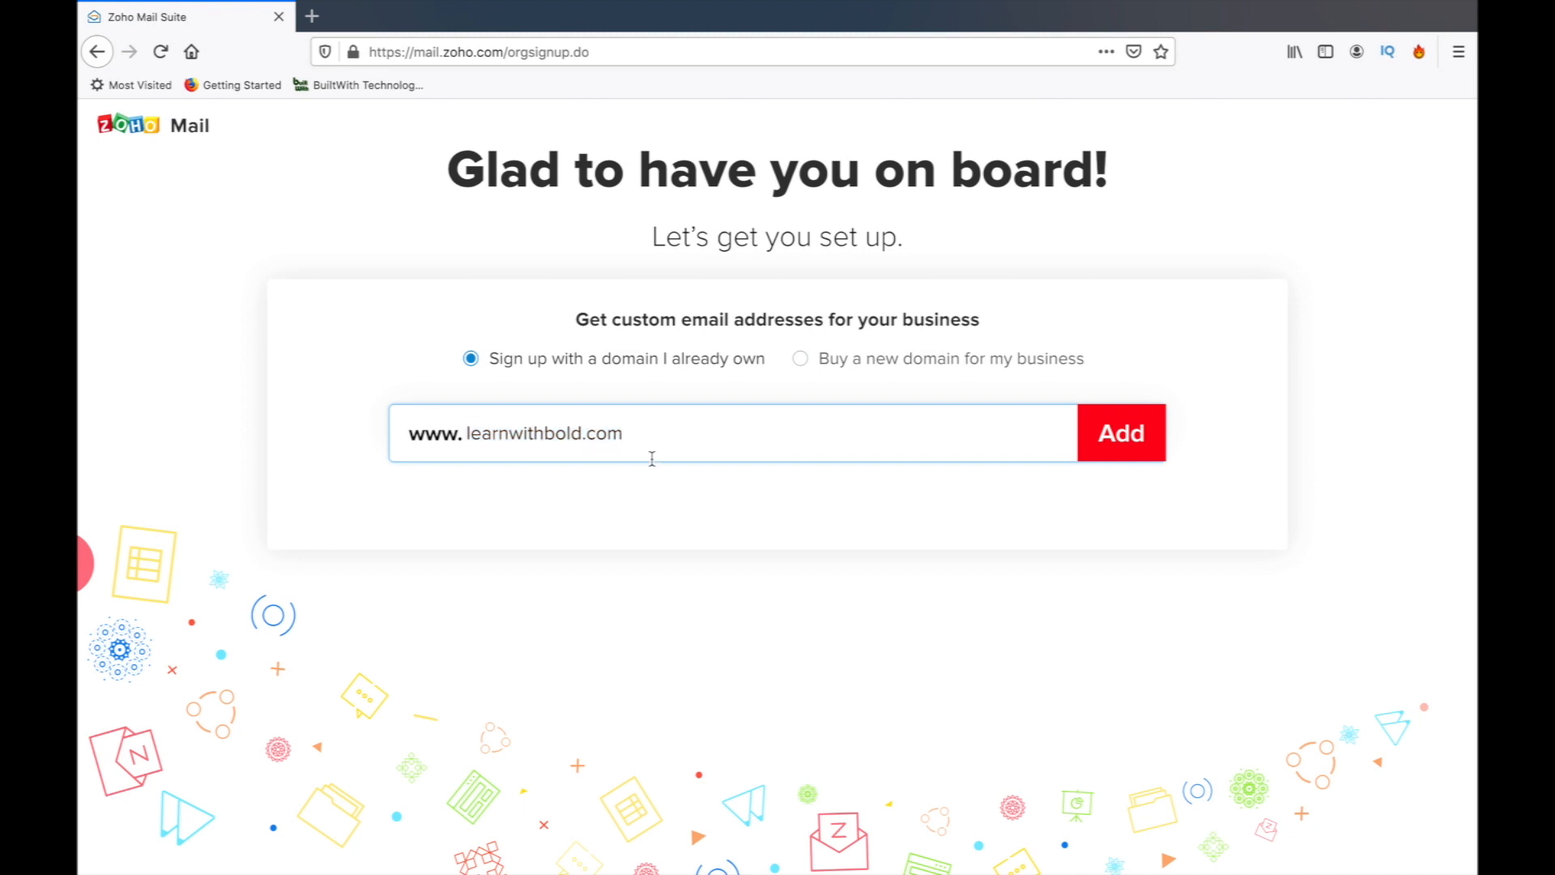
{"action": "left_click", "coordinate": [1110, 445]}
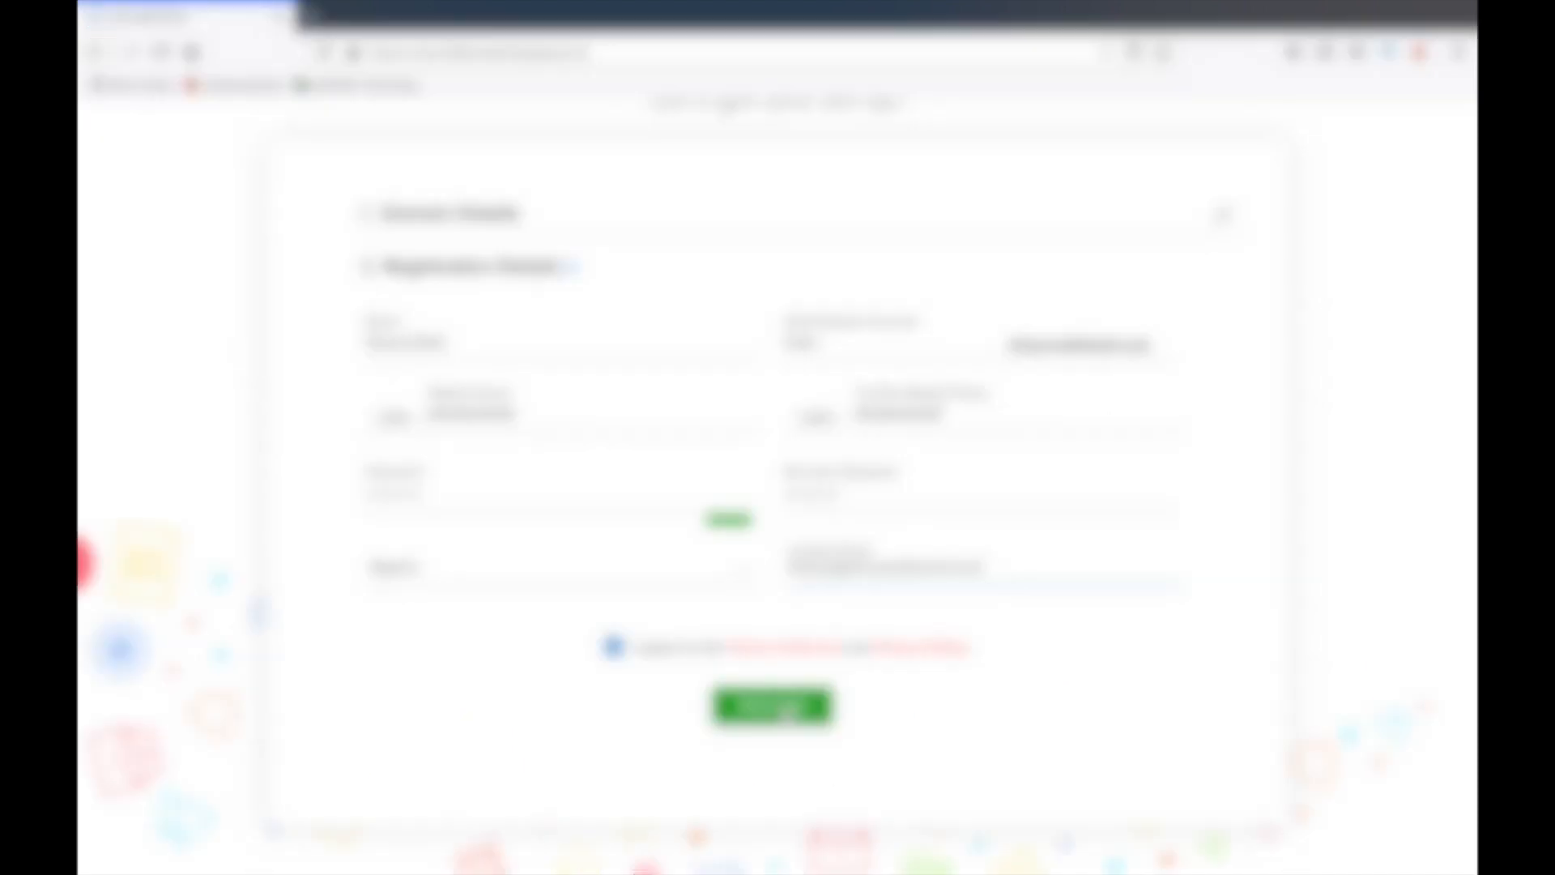
Submit the completed registration details and sign-up summary, and verify the mobile number with the received verification code.
{"action": "left_click", "coordinate": [776, 716]}
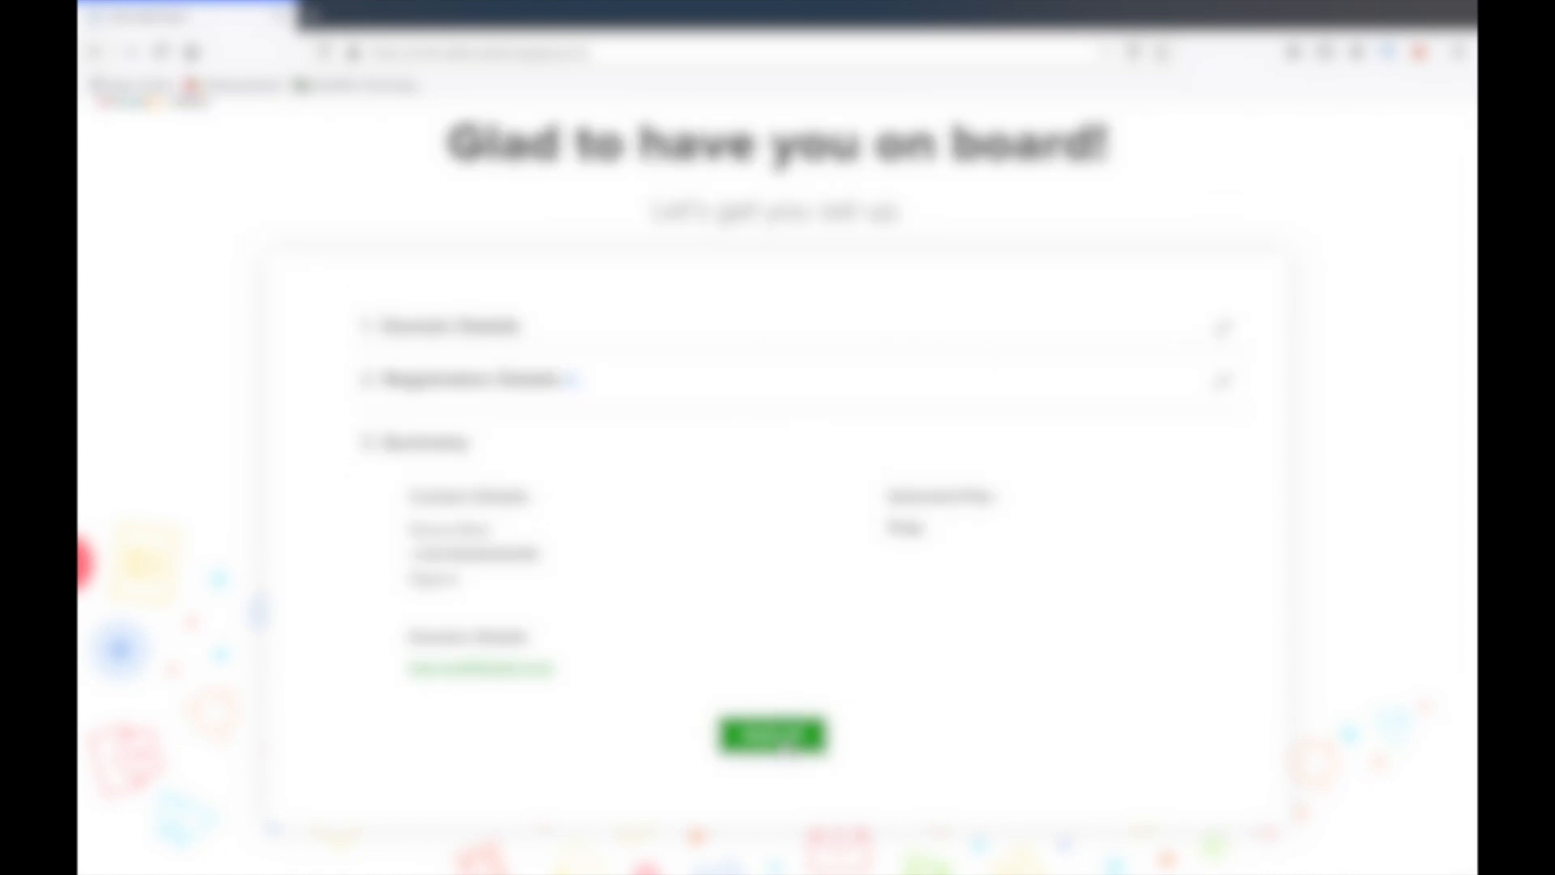
{"action": "left_click", "coordinate": [776, 737]}
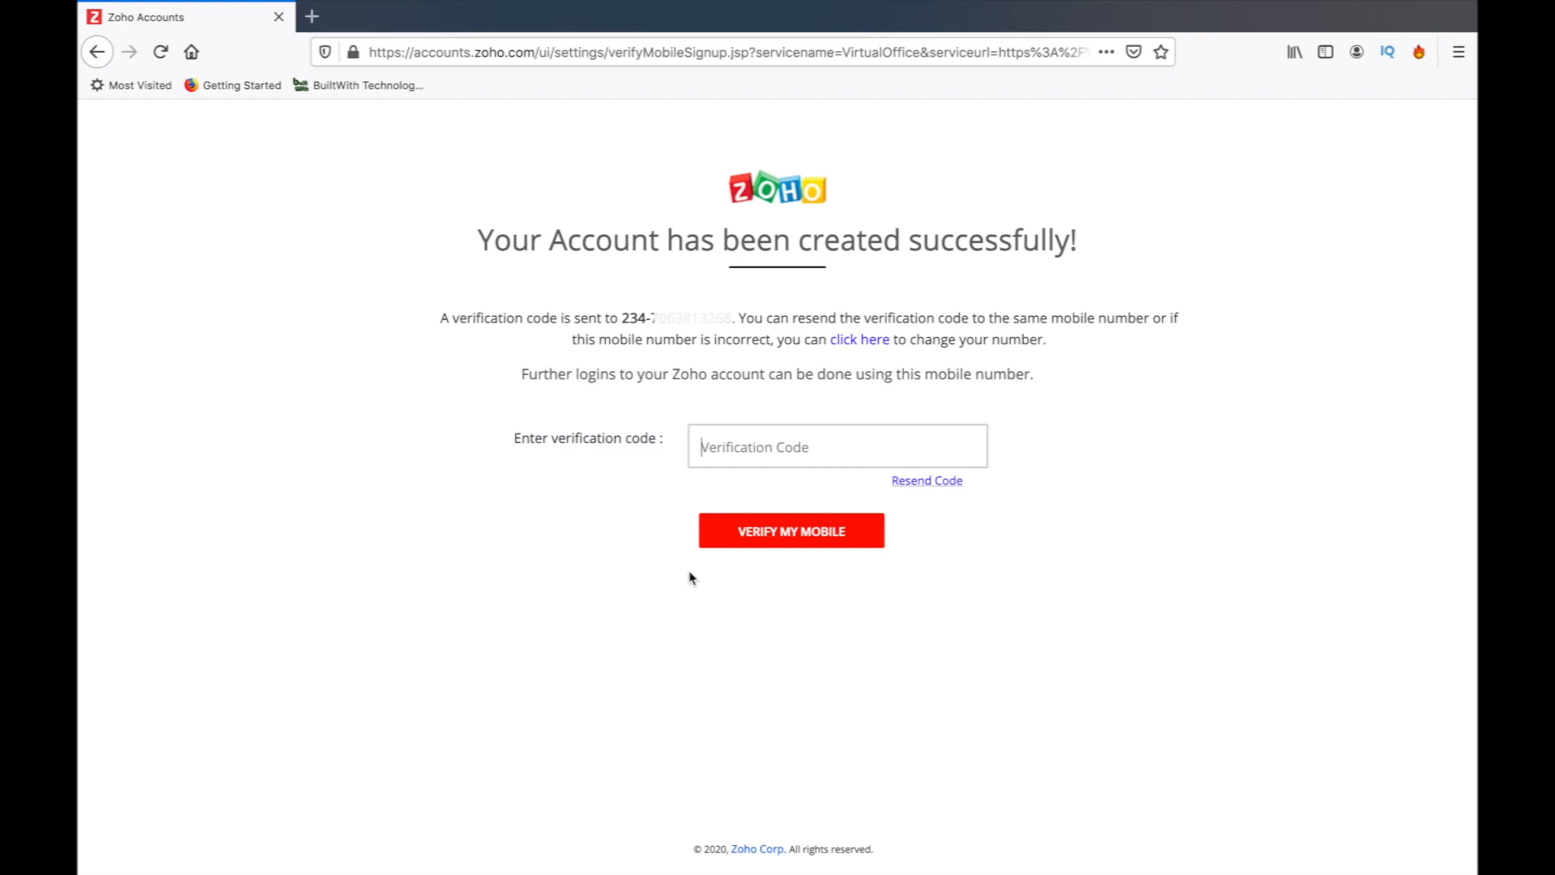
{"action": "left_click", "coordinate": [824, 540]}
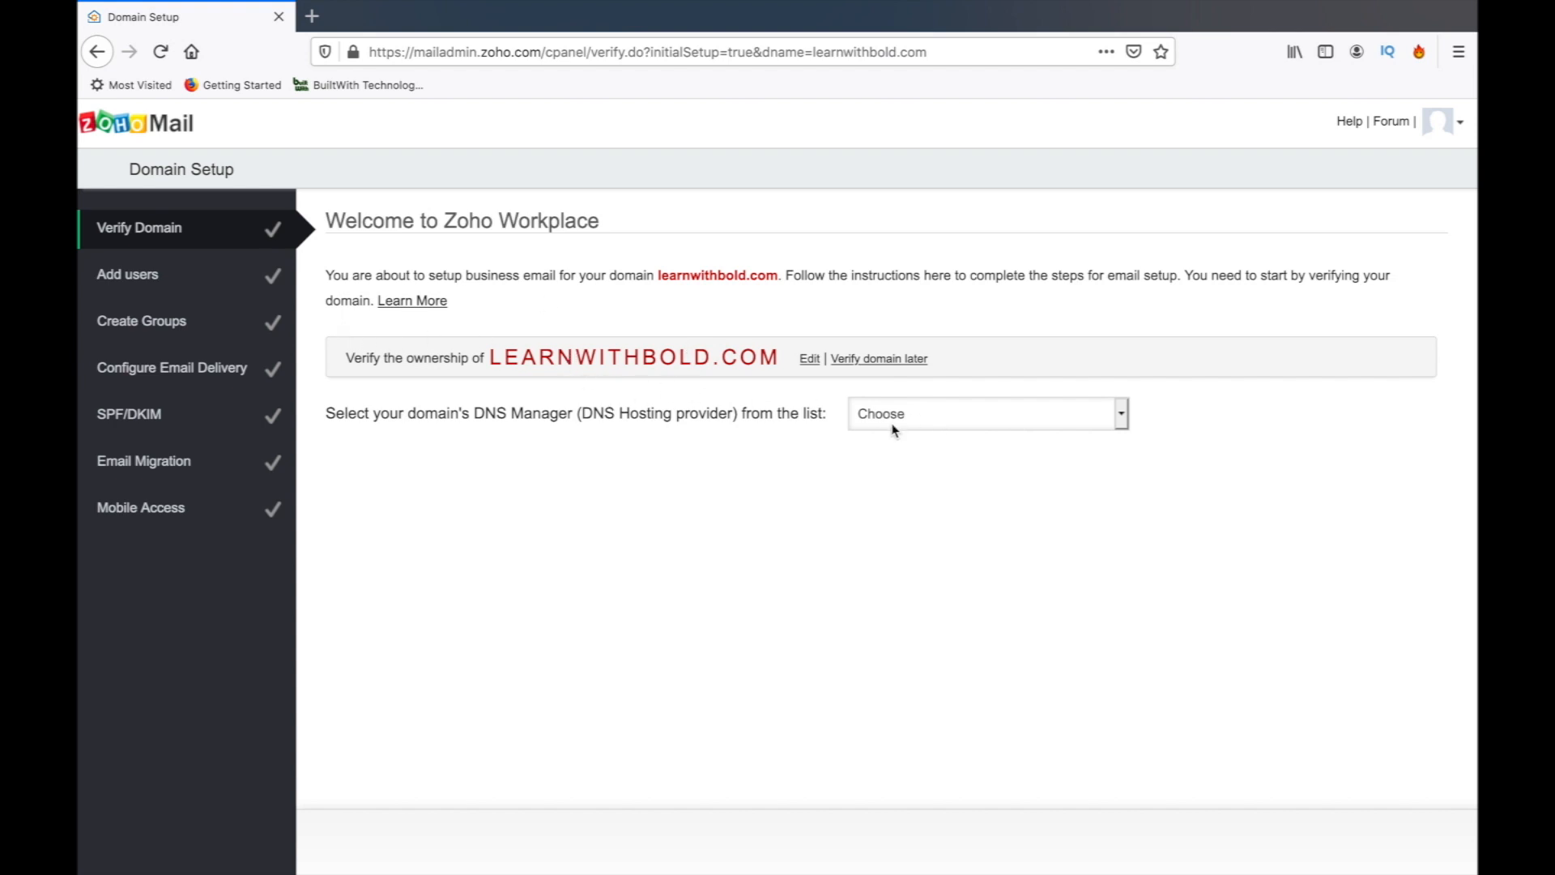
Select Others.. as the DNS hosting provider for learnwithbold.com in the Zoho domain verification.
{"action": "left_click", "coordinate": [990, 427]}
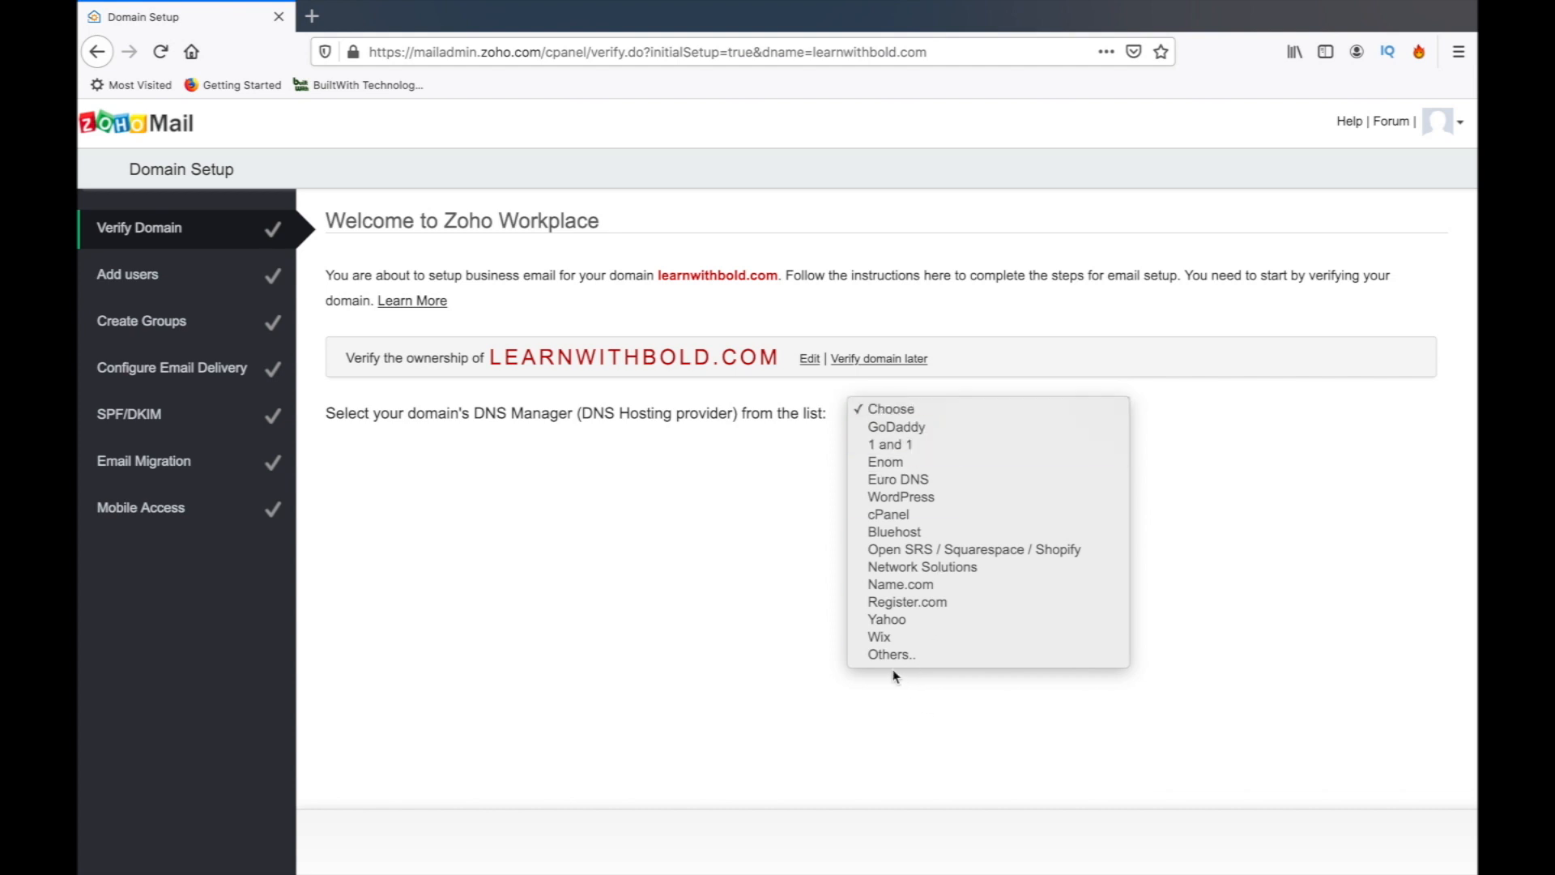
{"action": "left_click", "coordinate": [934, 437]}
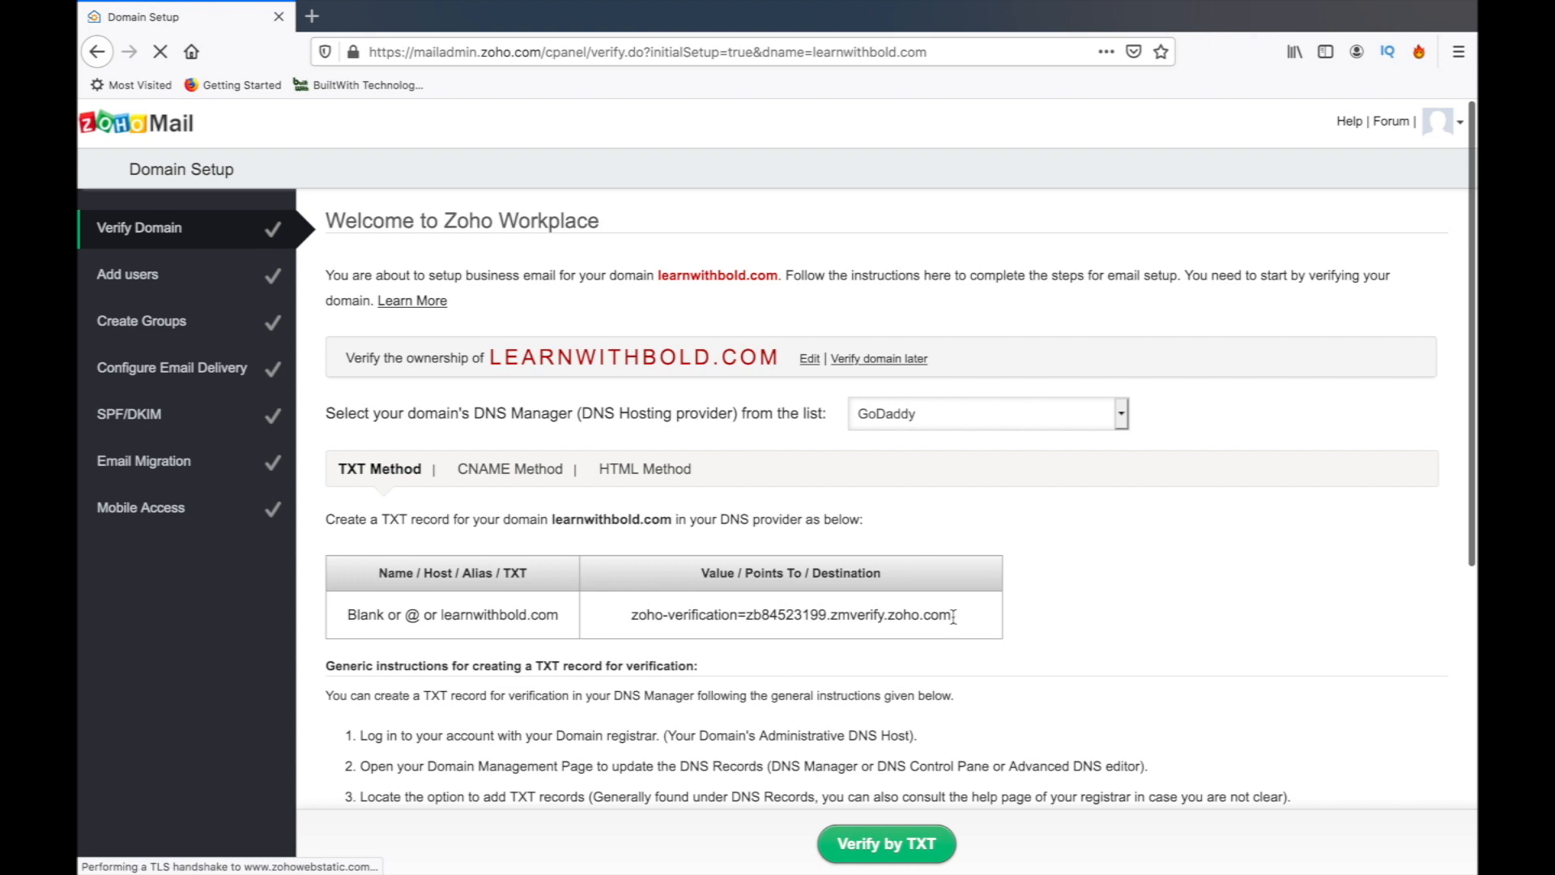
{"action": "left_click", "coordinate": [990, 424]}
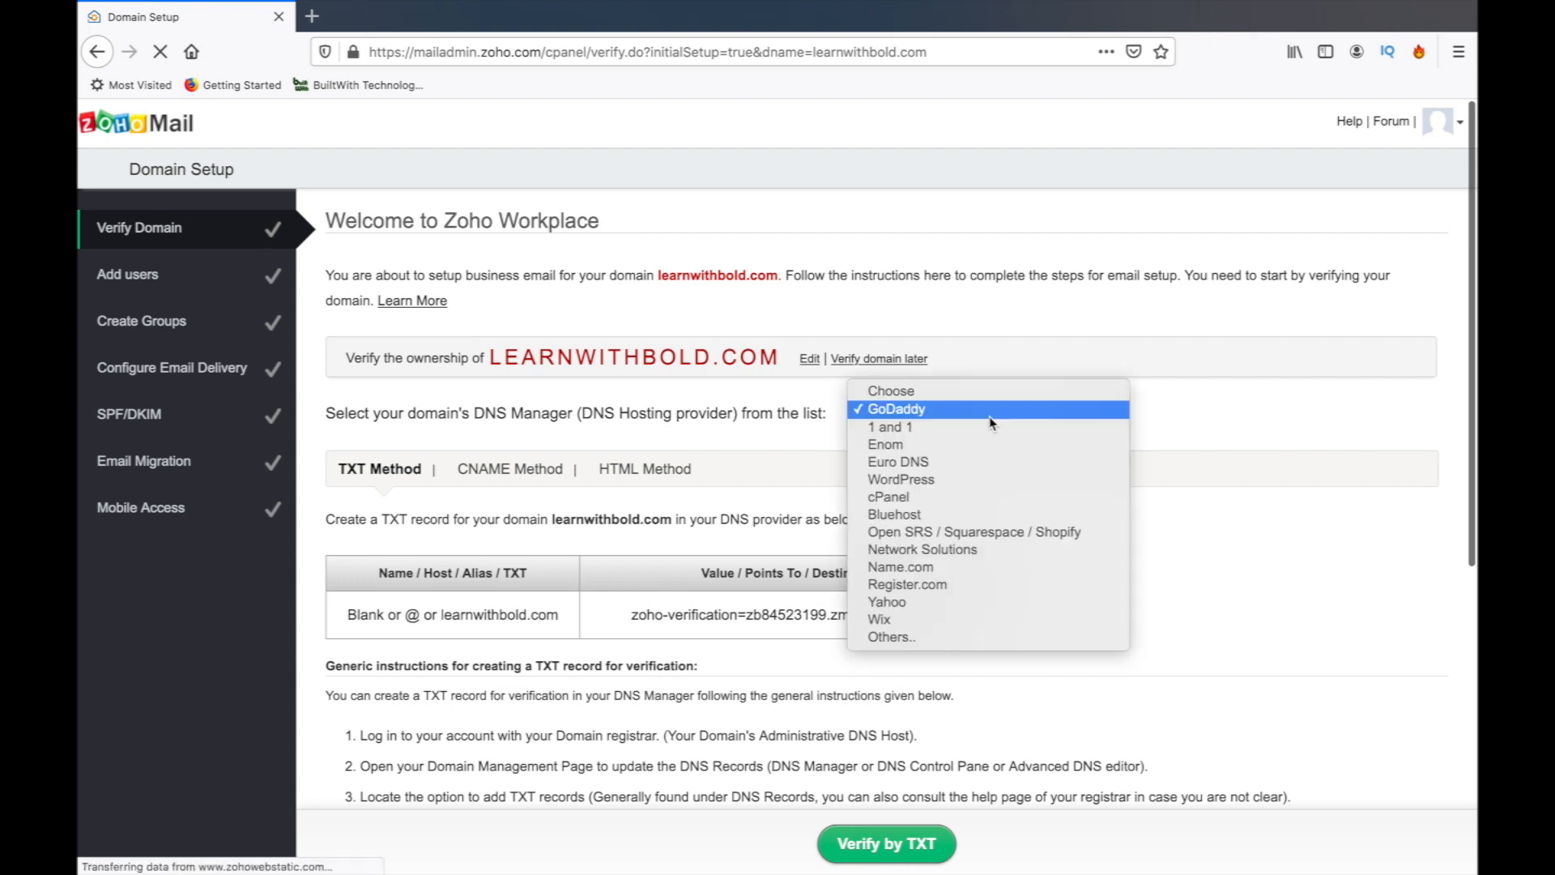
{"action": "left_click", "coordinate": [952, 645]}
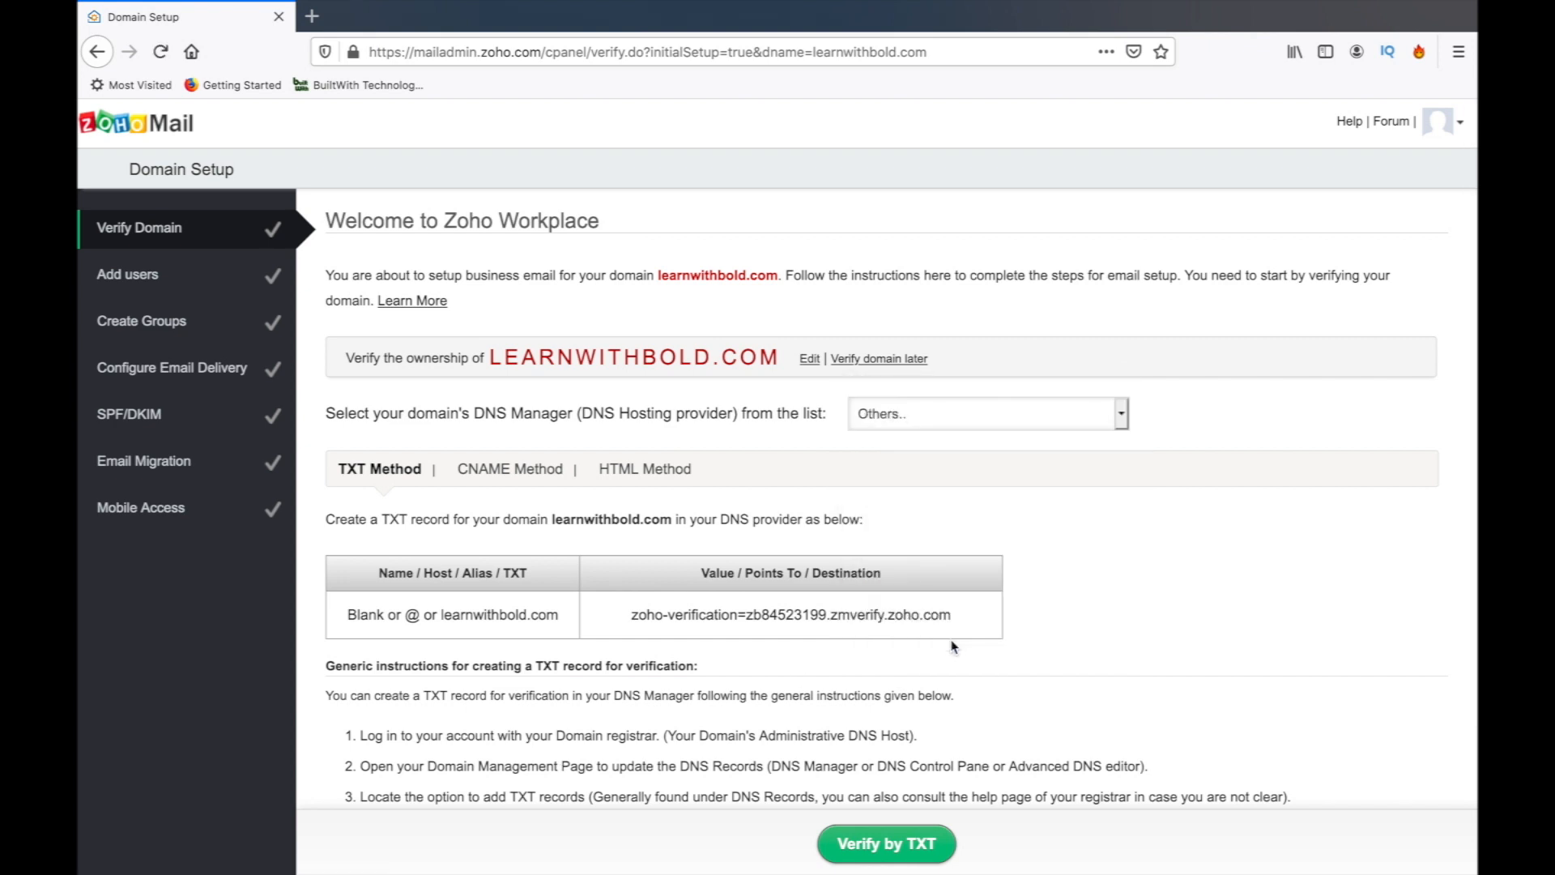
Copy the Zoho verification value shown for the domain's TXT record.
{"action": "scroll", "coordinate": [1009, 517], "scroll_direction": "down", "scroll_amount": 2}
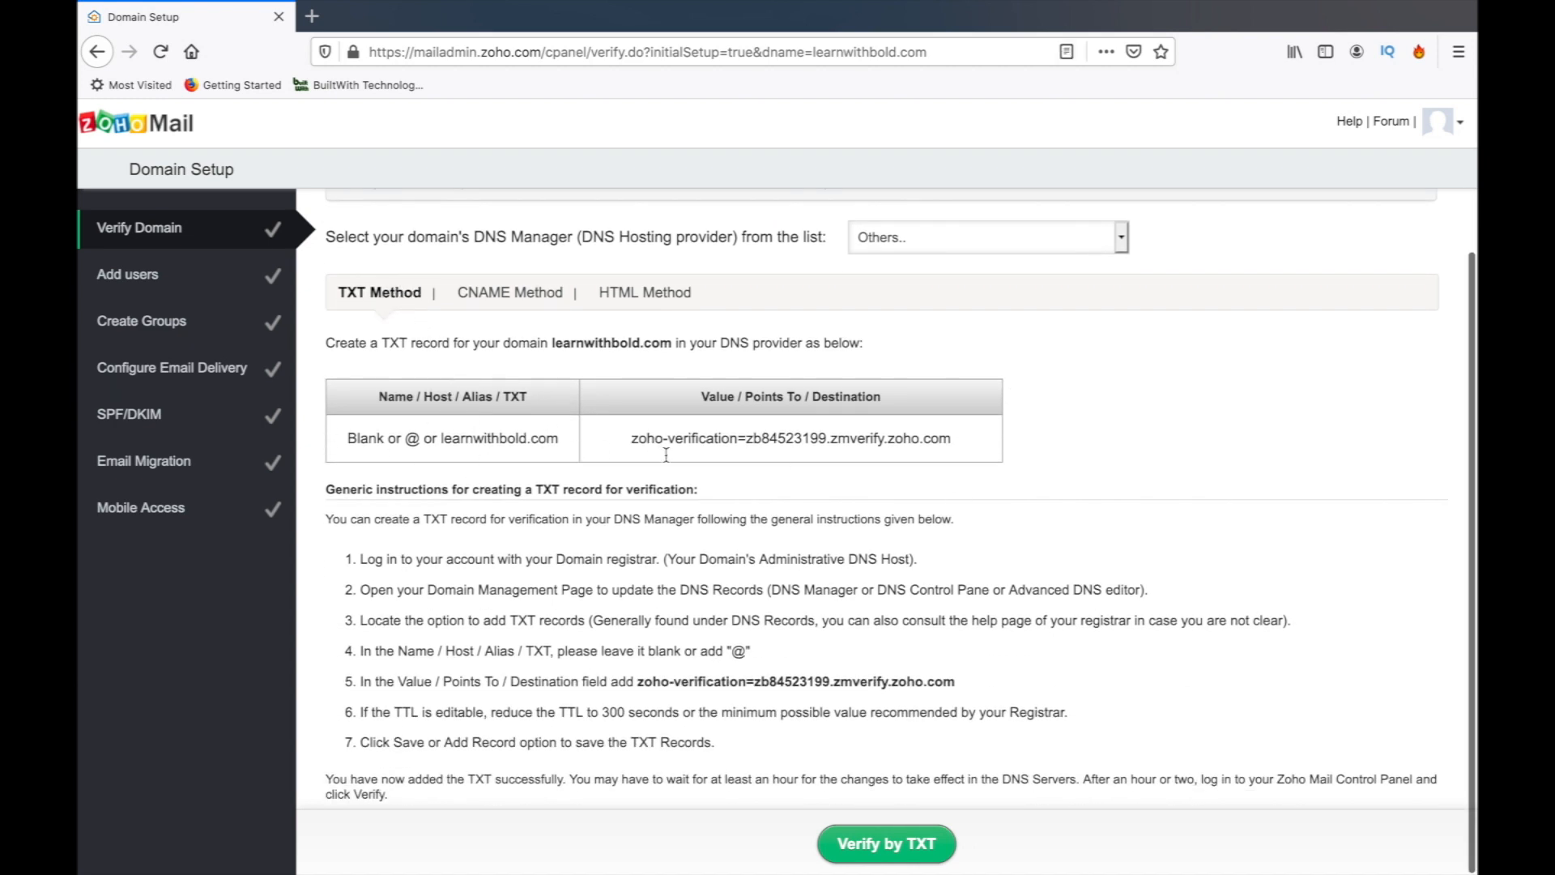
{"action": "left_click_drag", "start_coordinate": [630, 440], "coordinate": [956, 428]}
{"action": "left_click", "coordinate": [956, 428]}
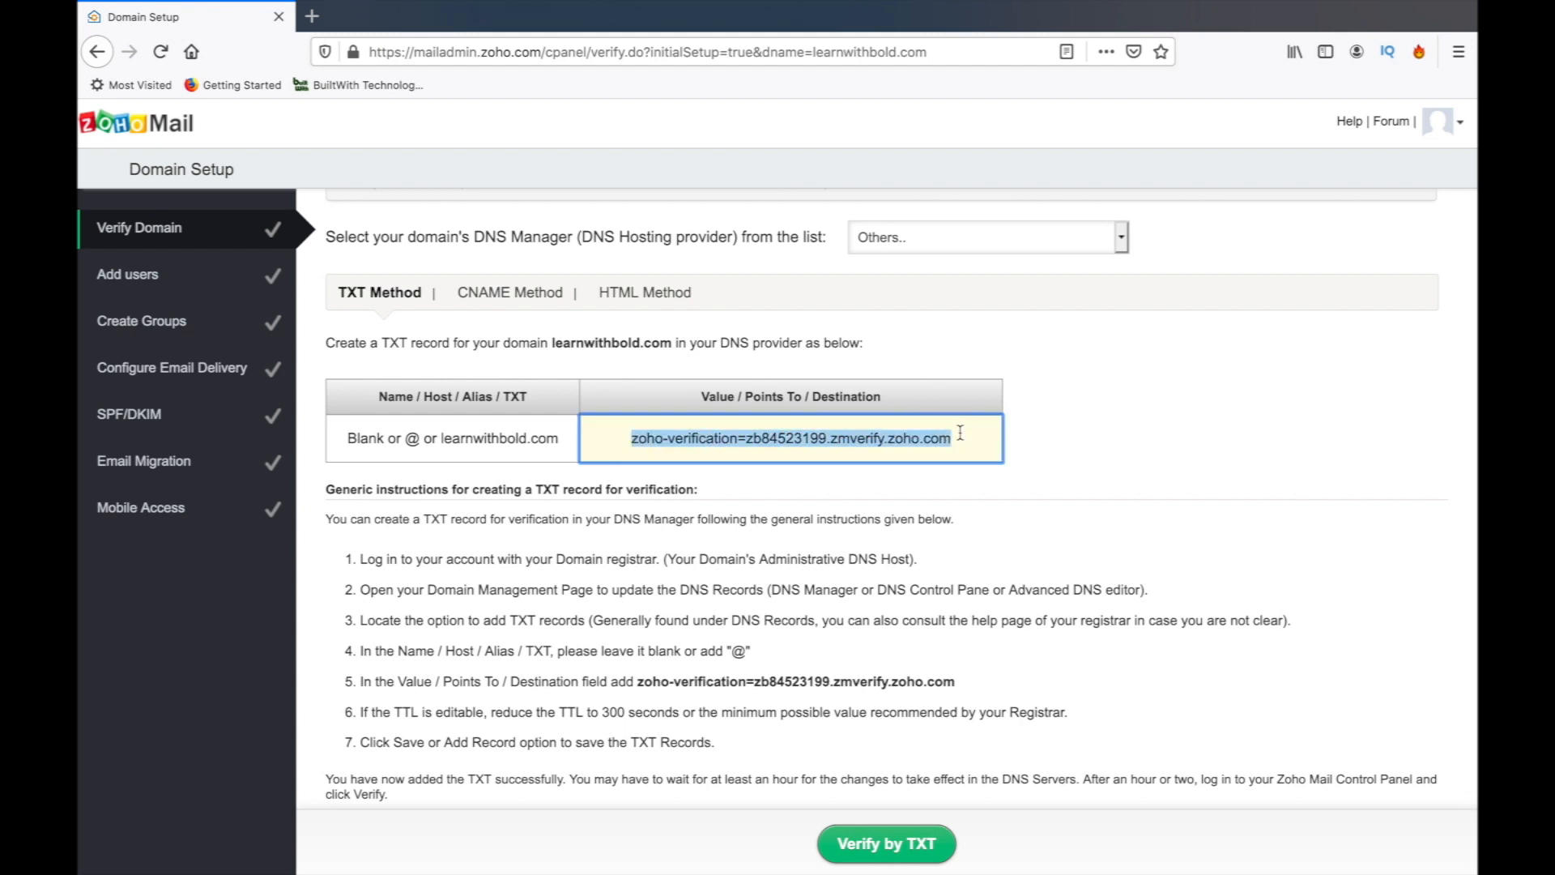
{"action": "right_click", "coordinate": [869, 439]}
{"action": "left_click", "coordinate": [913, 497]}
Switch to Namecheap in Safari and open the Advanced DNS host records of learnwithbold.com.
{"action": "key", "text": "ctrl+Left"}
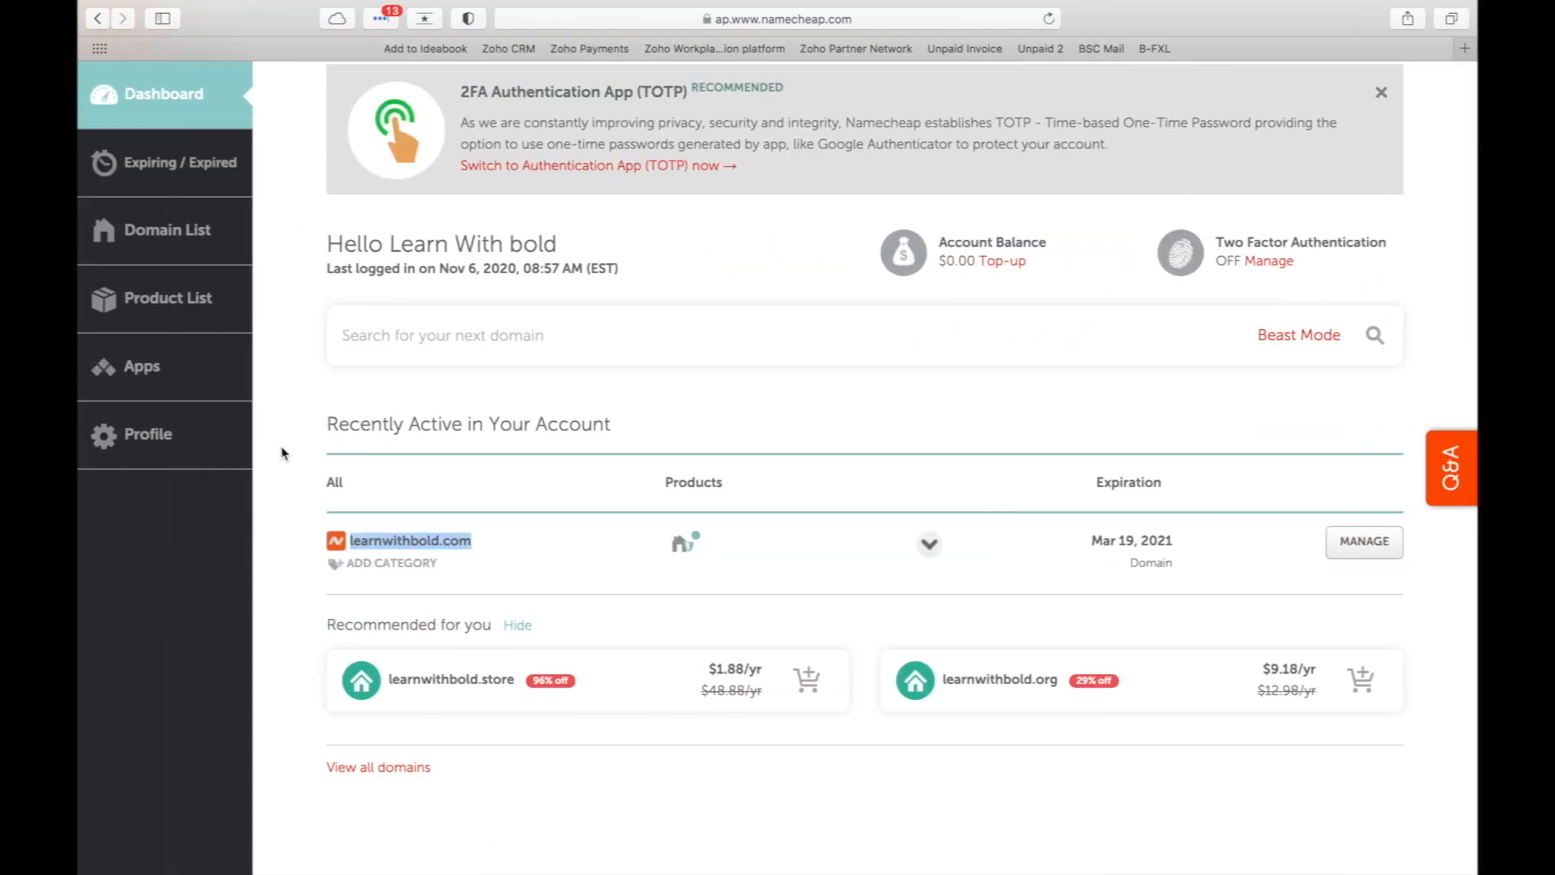
{"action": "left_click", "coordinate": [284, 454]}
{"action": "scroll", "coordinate": [281, 455], "scroll_direction": "up", "scroll_amount": 2}
{"action": "scroll", "coordinate": [282, 455], "scroll_direction": "down", "scroll_amount": 2}
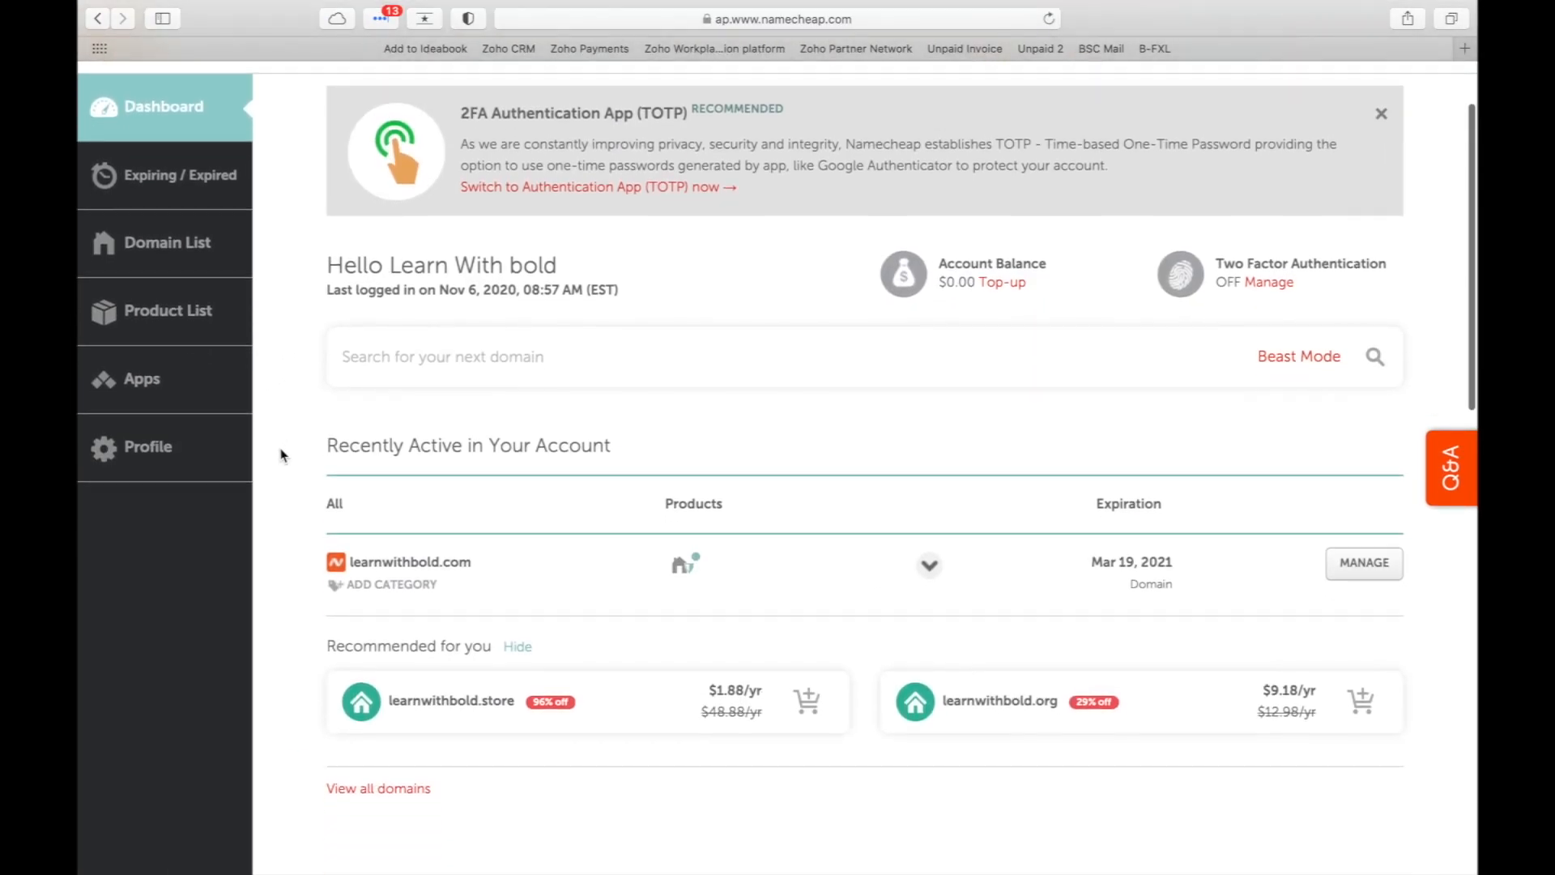
{"action": "scroll", "coordinate": [282, 455], "scroll_direction": "down", "scroll_amount": 2}
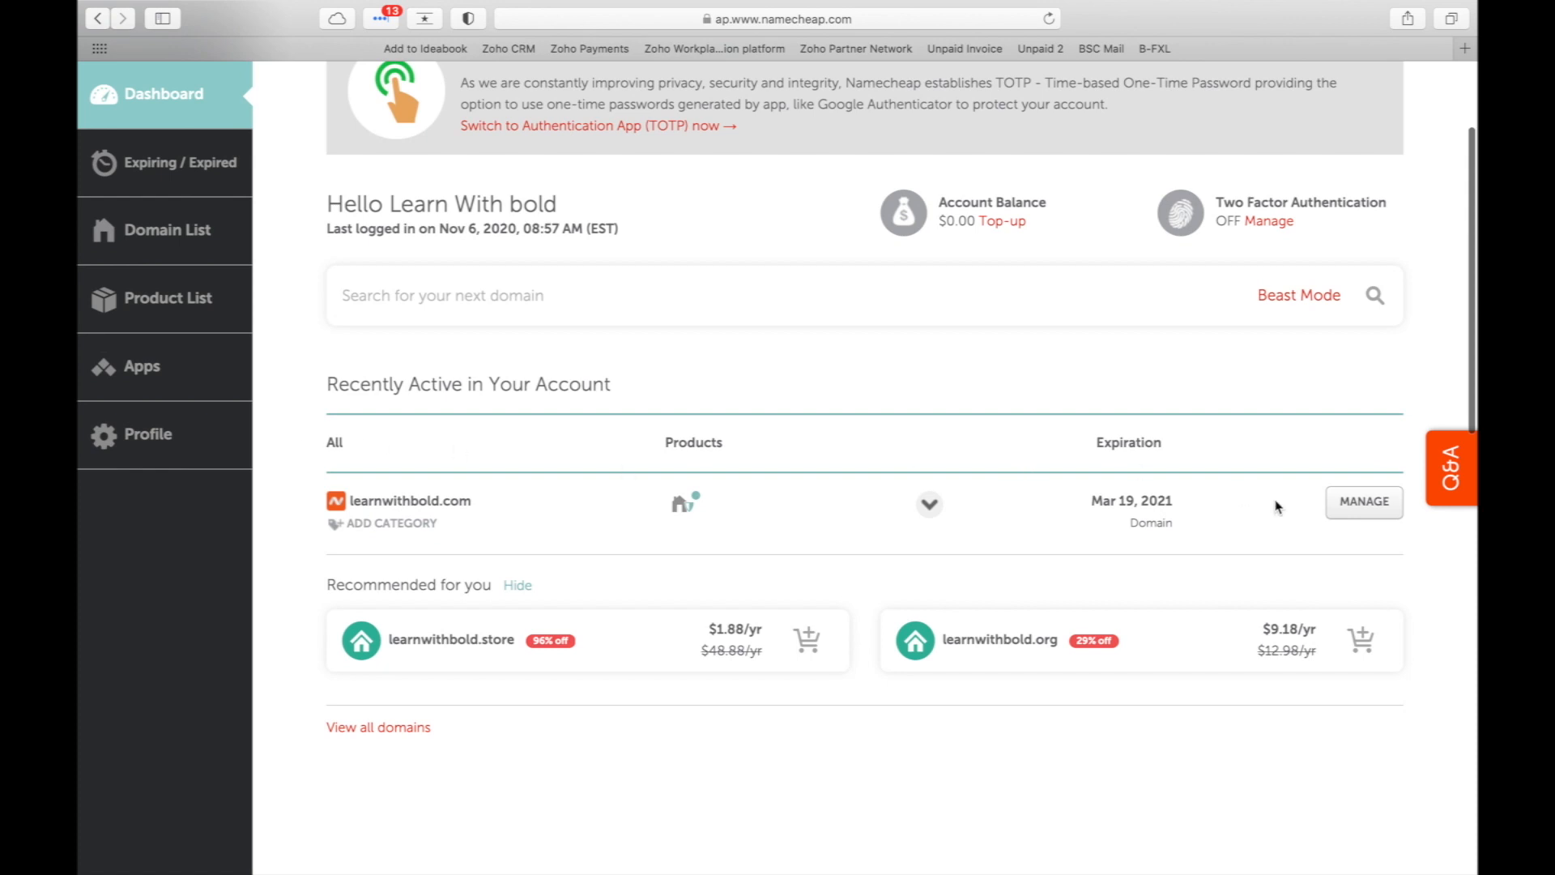
{"action": "left_click", "coordinate": [1364, 504]}
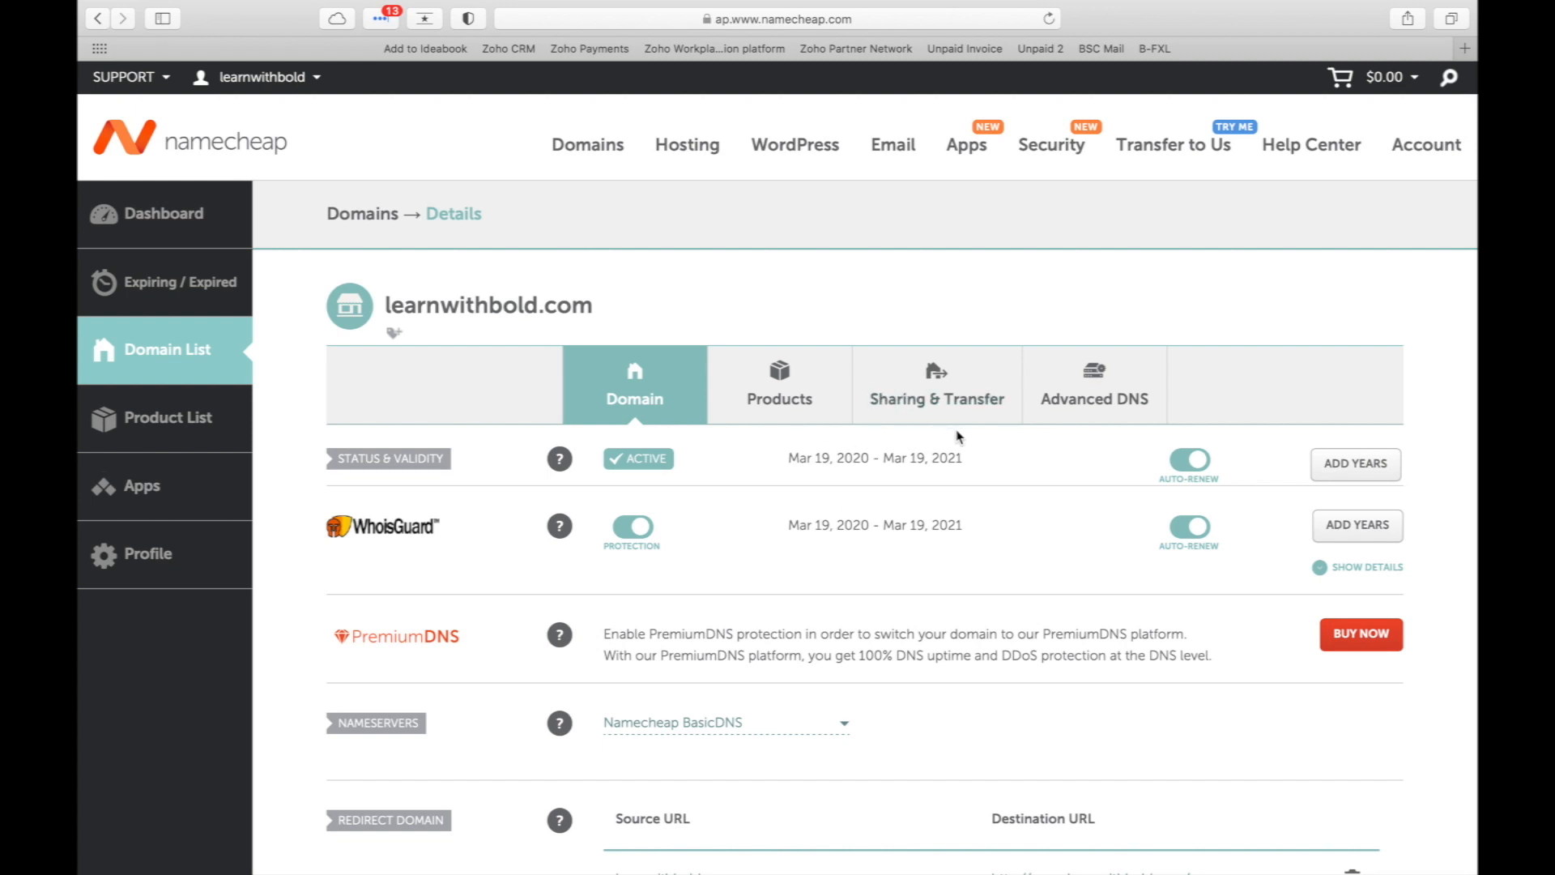
{"action": "left_click", "coordinate": [1085, 403]}
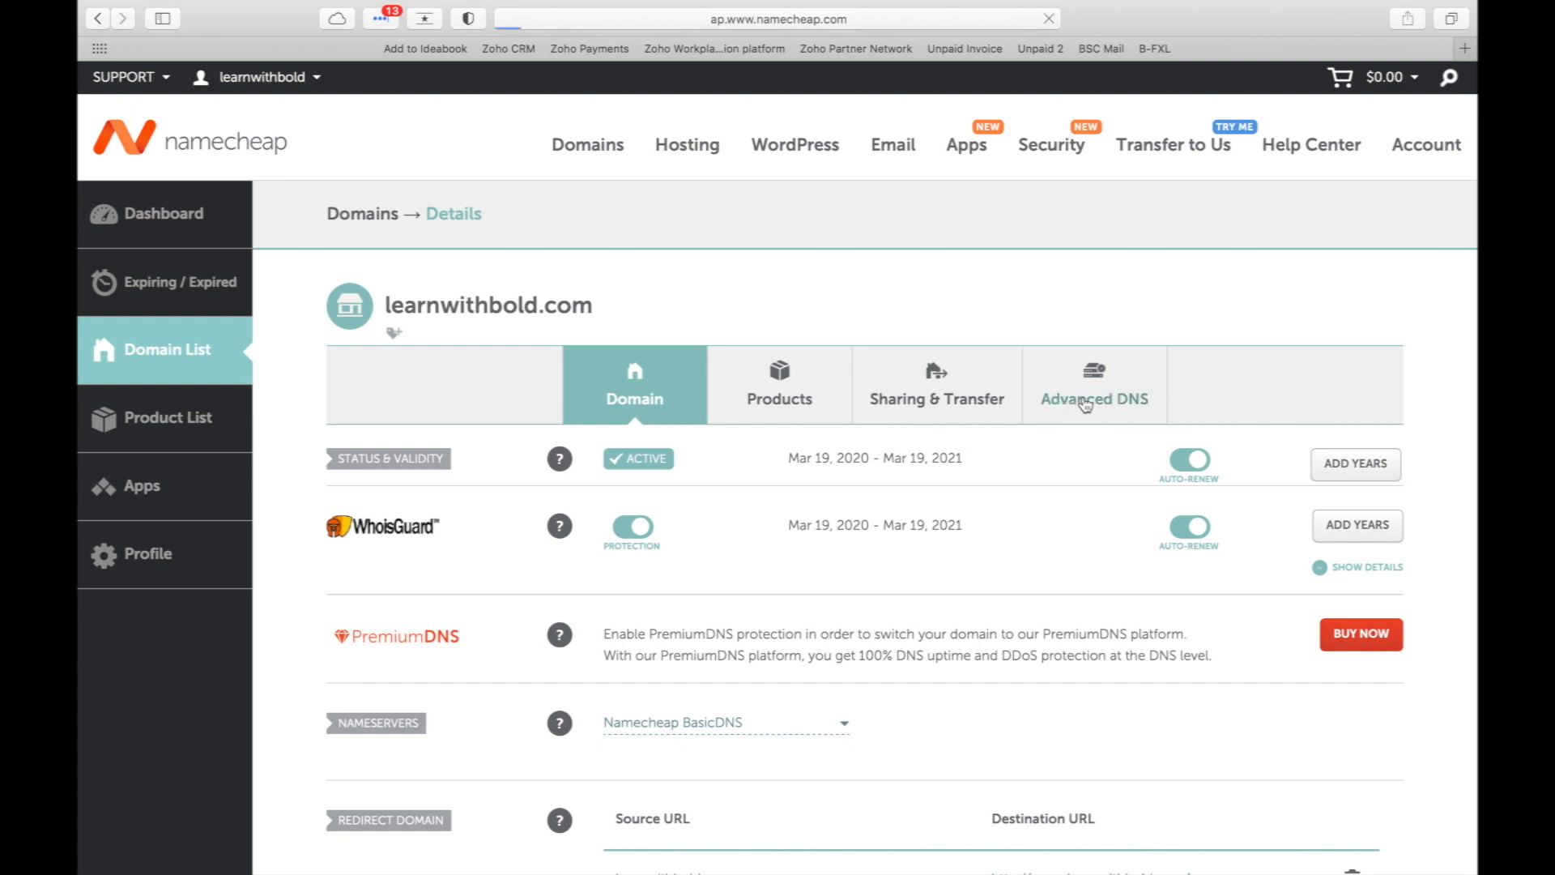
{"action": "scroll", "coordinate": [1042, 594], "scroll_direction": "down", "scroll_amount": 3}
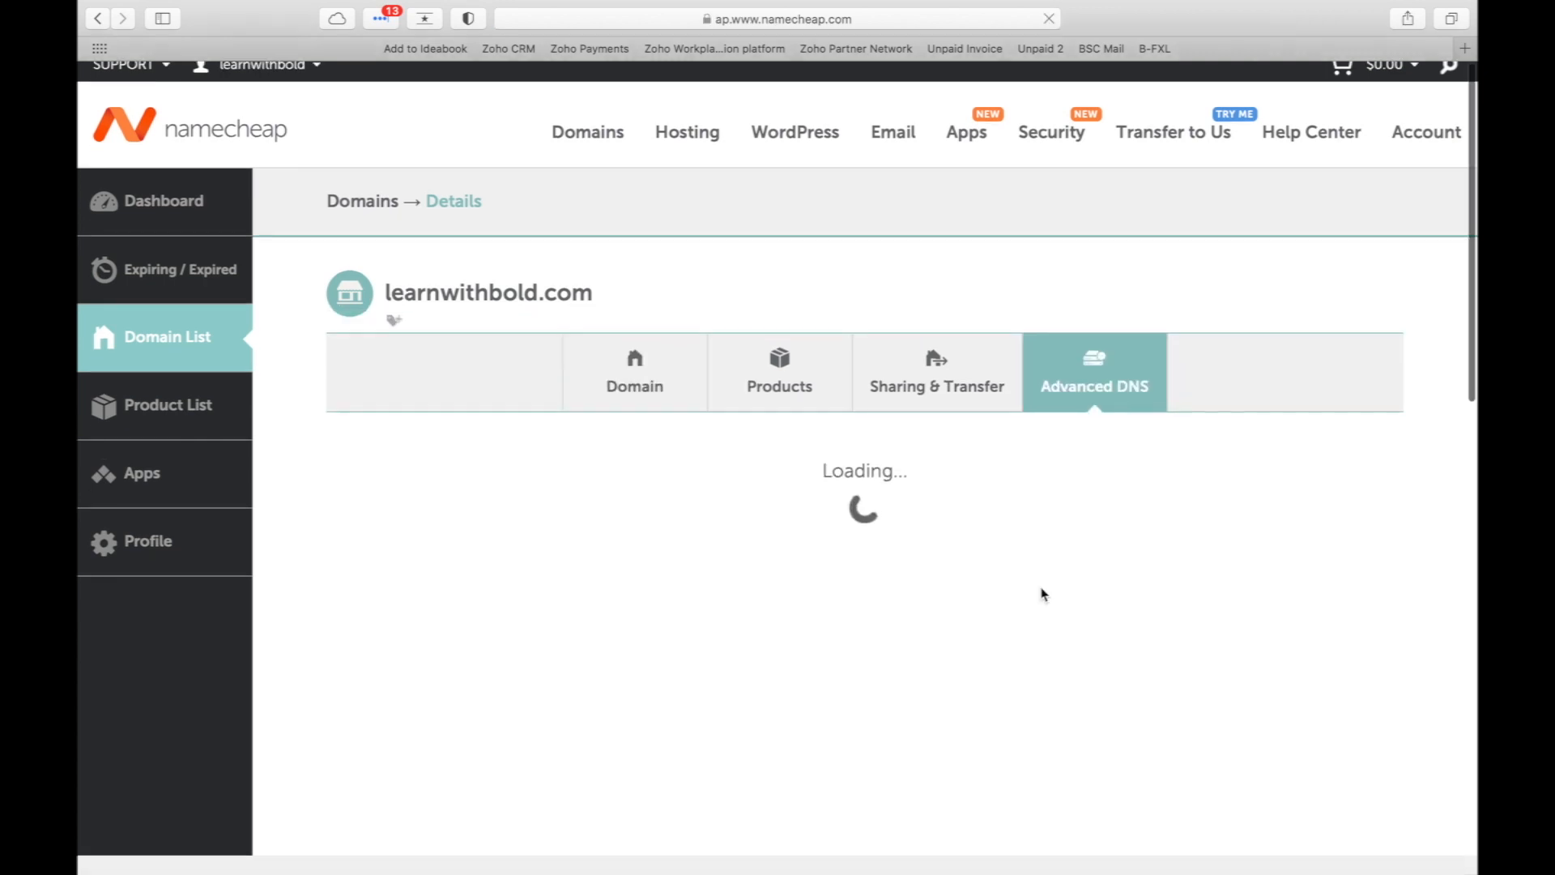
{"action": "scroll", "coordinate": [1042, 594], "scroll_direction": "down", "scroll_amount": 2}
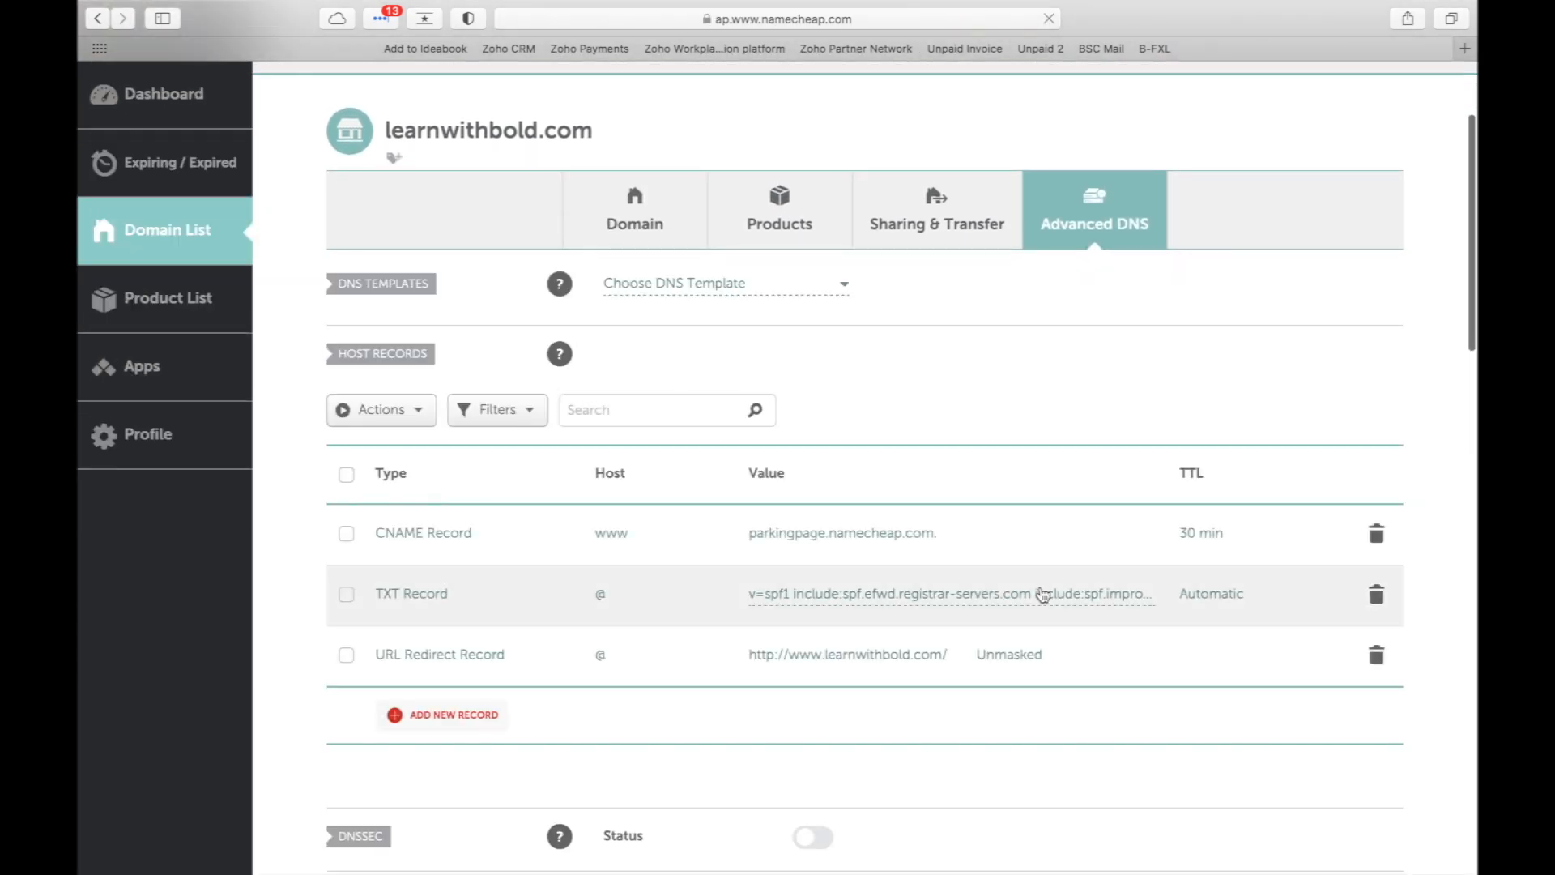
{"action": "scroll", "coordinate": [1042, 594], "scroll_direction": "down", "scroll_amount": 2}
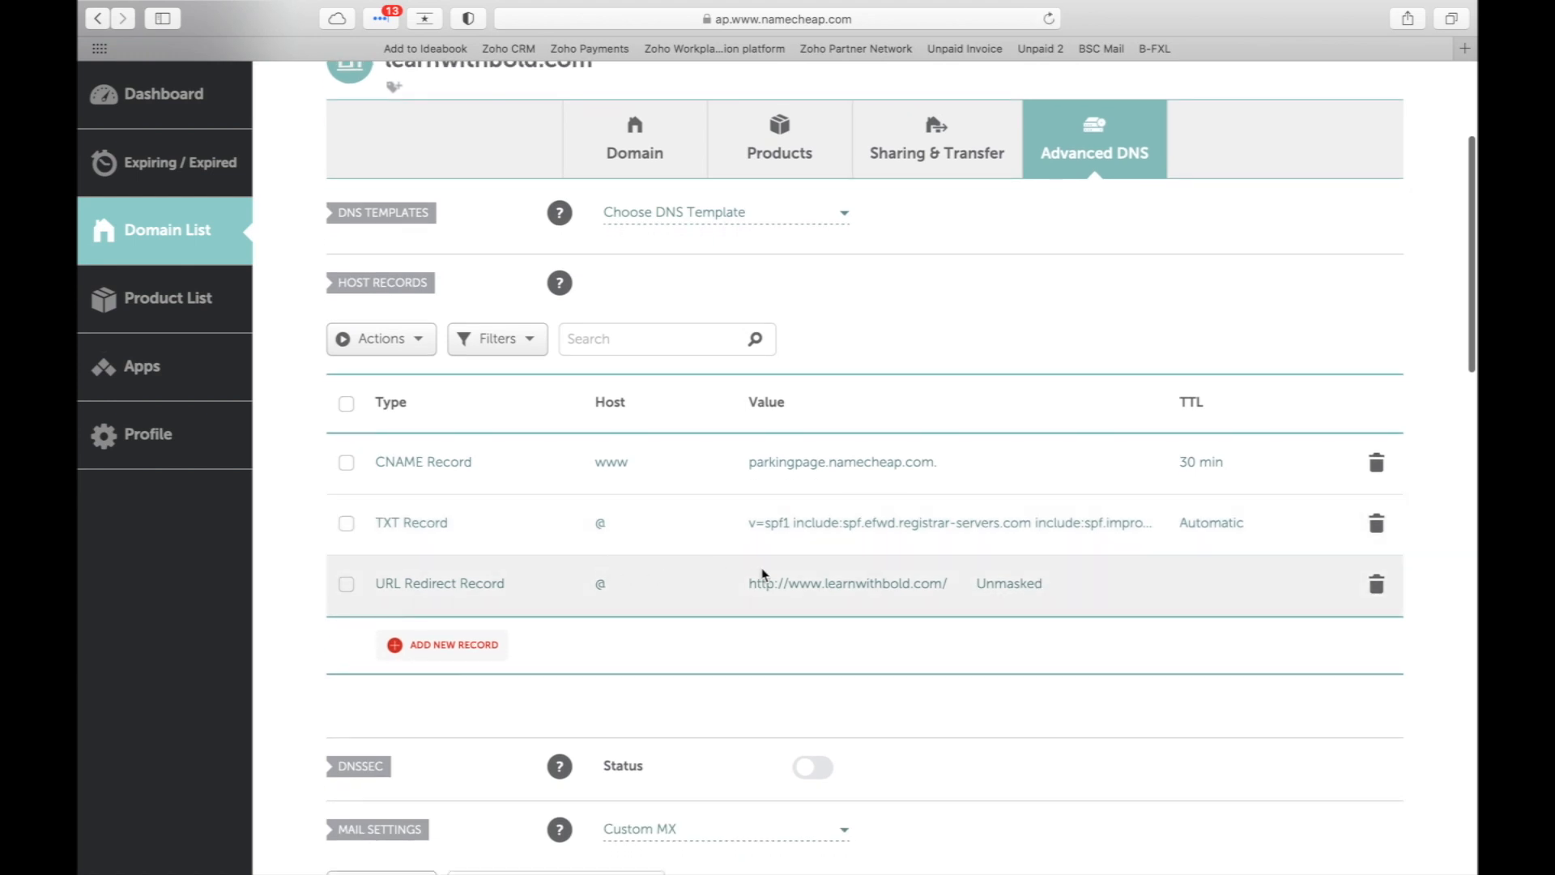
Add a new host record to the domain and set its type to TXT Record.
{"action": "left_click", "coordinate": [423, 343]}
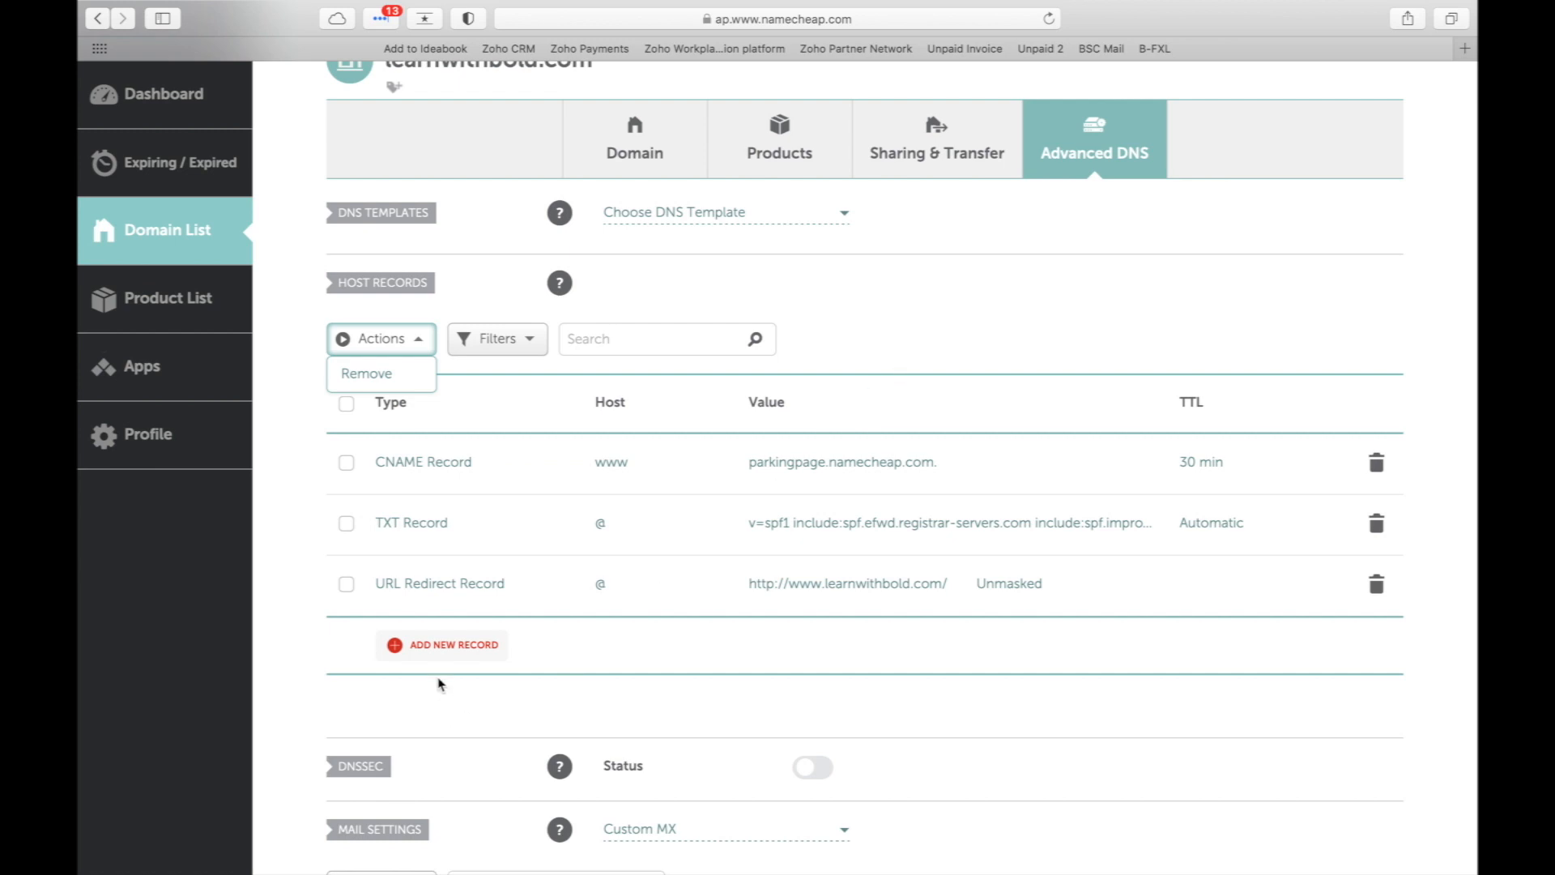
{"action": "left_click", "coordinate": [442, 646]}
{"action": "scroll", "coordinate": [442, 651], "scroll_direction": "down", "scroll_amount": 2}
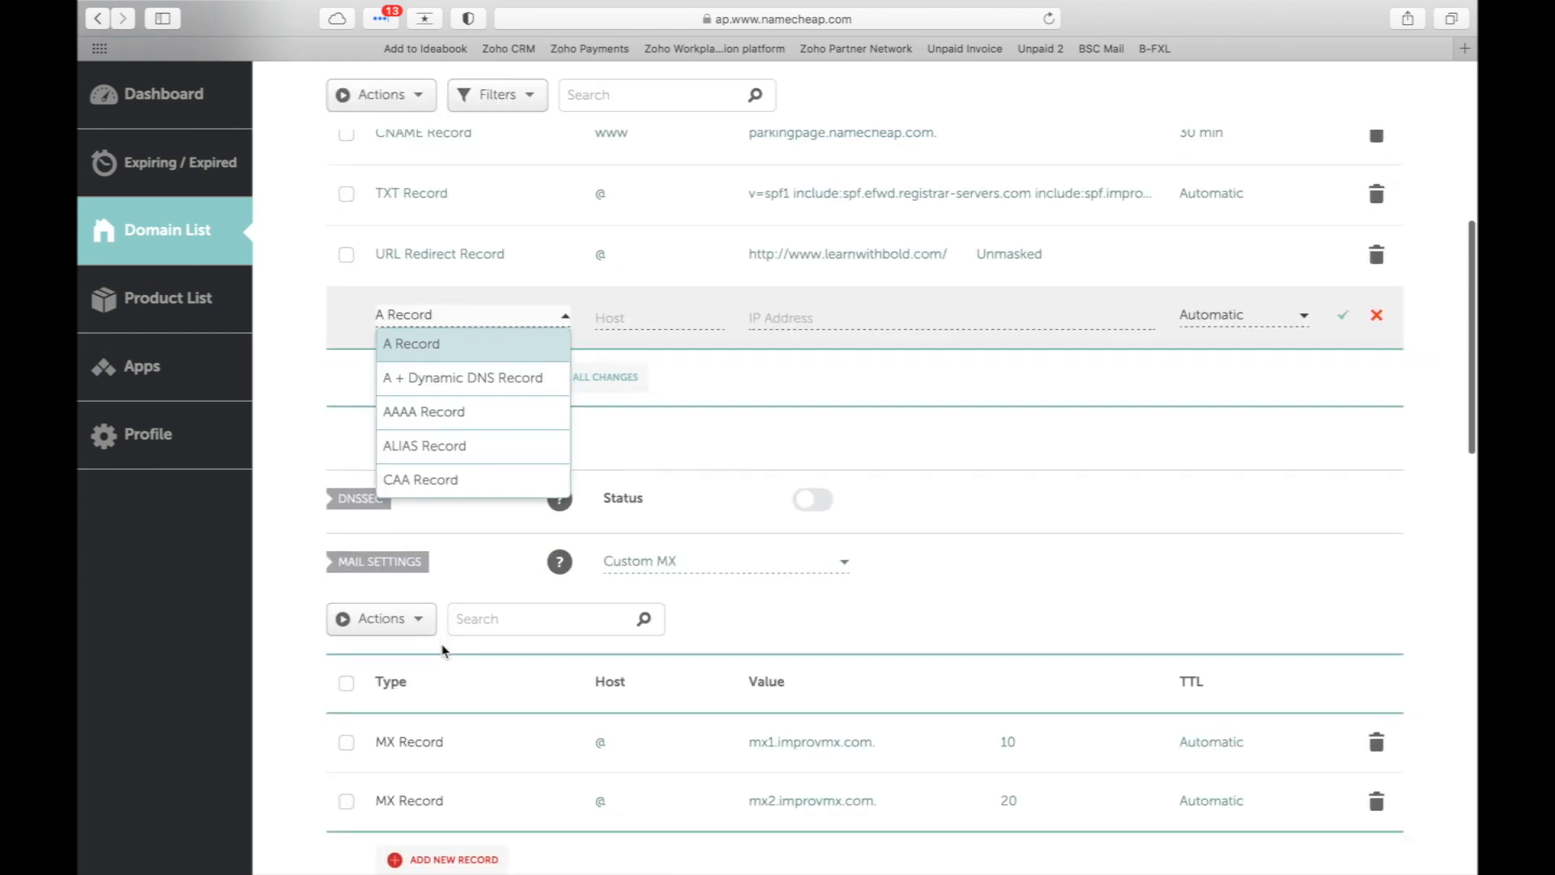
{"action": "scroll", "coordinate": [442, 651], "scroll_direction": "up", "scroll_amount": 1}
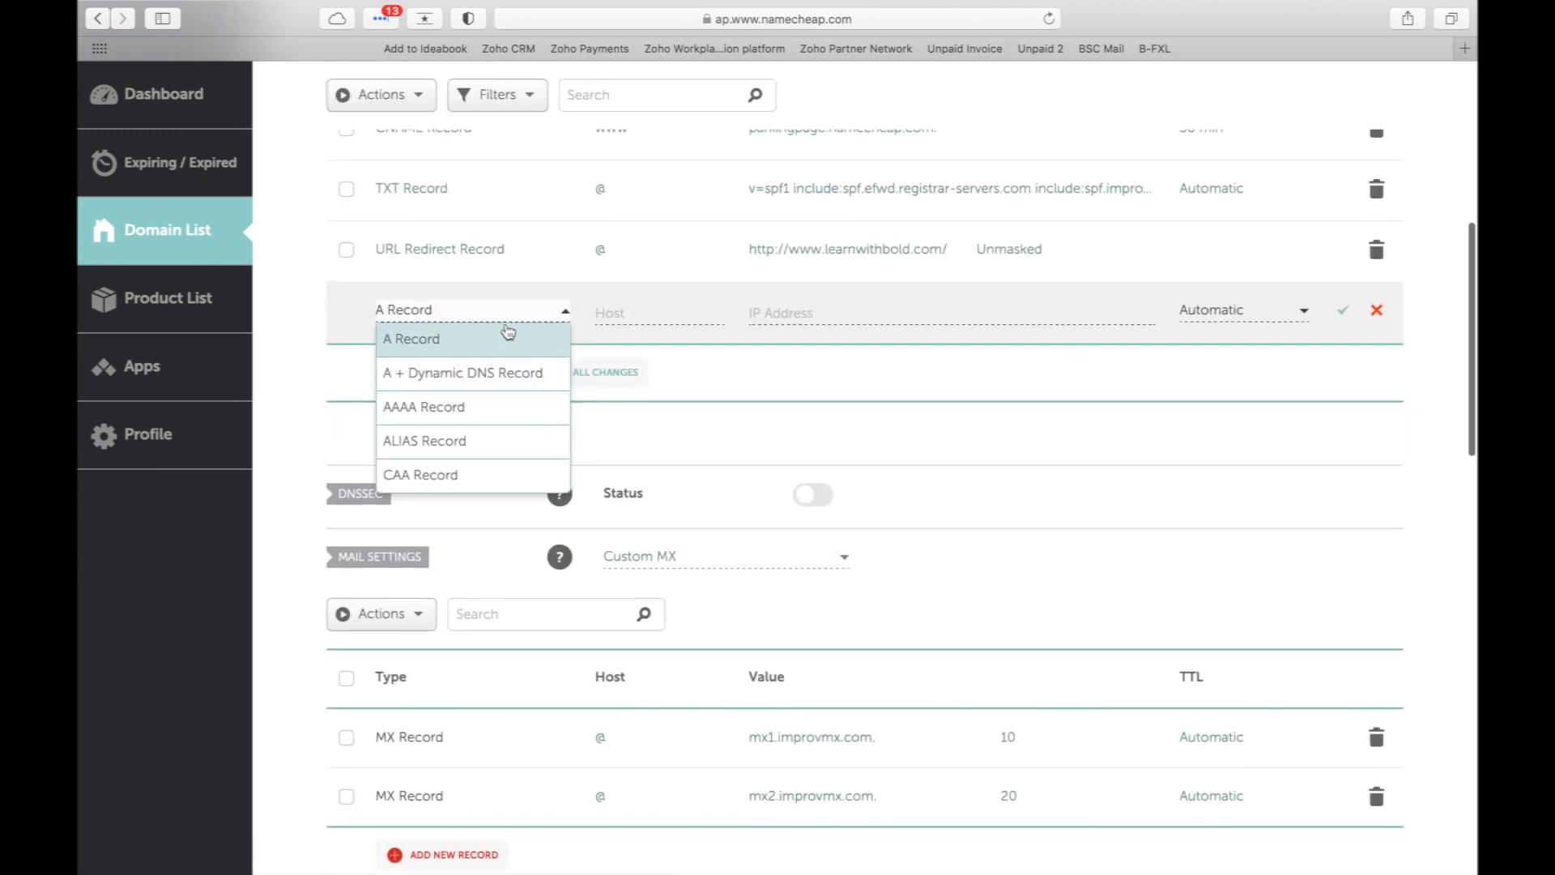
{"action": "scroll", "coordinate": [489, 438], "scroll_direction": "down", "scroll_amount": 4}
{"action": "scroll", "coordinate": [489, 437], "scroll_direction": "down", "scroll_amount": 1}
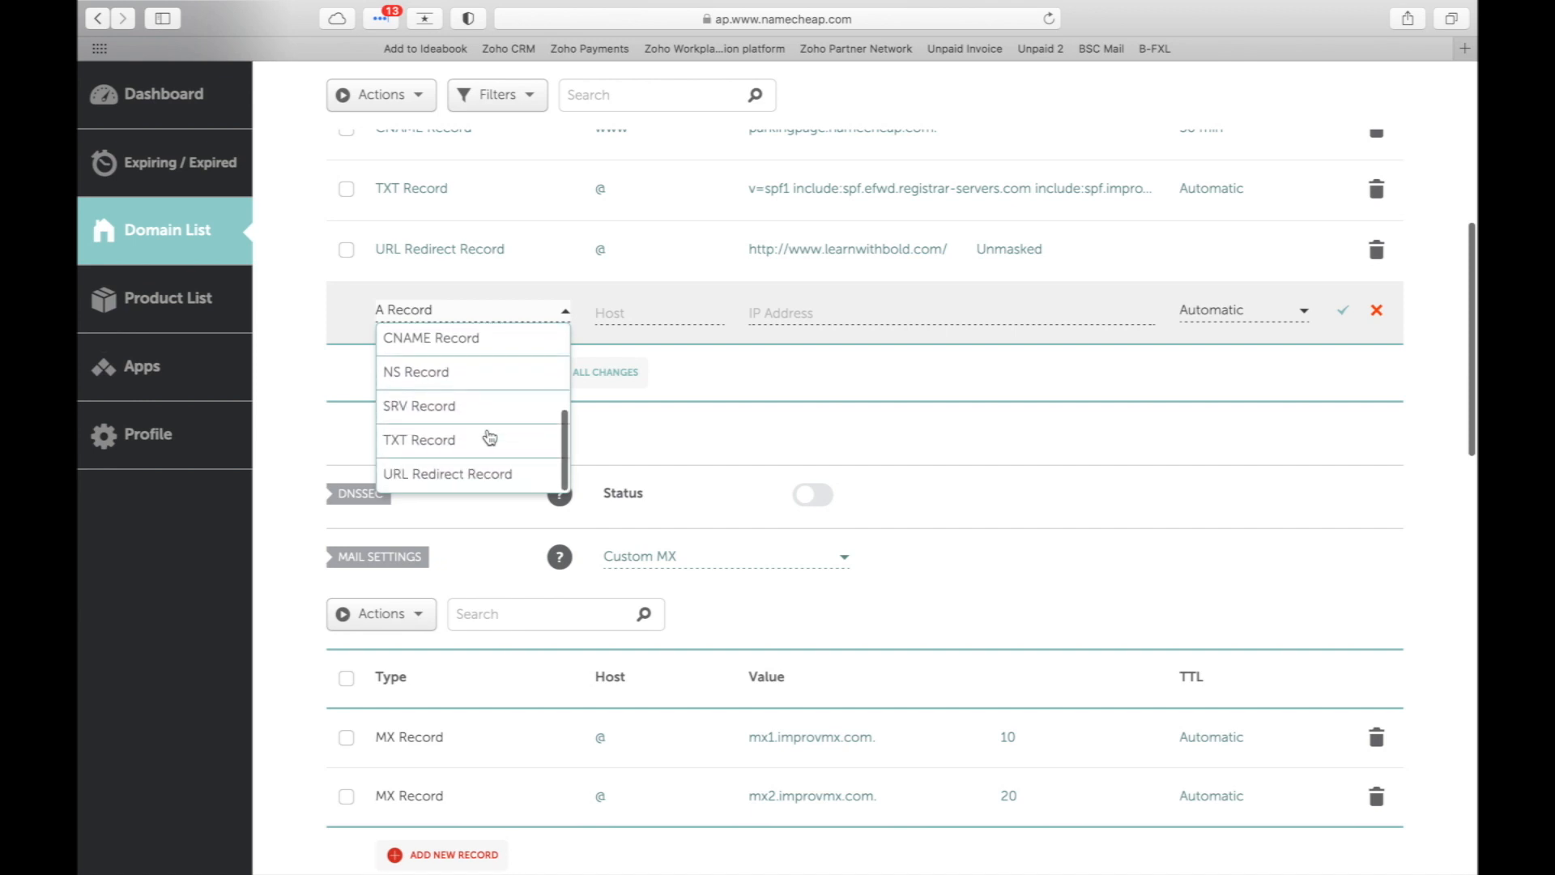
{"action": "left_click", "coordinate": [486, 438]}
Set the new TXT record's host to @, paste the copied Zoho verification value as its value, and save the record.
{"action": "left_click", "coordinate": [654, 314]}
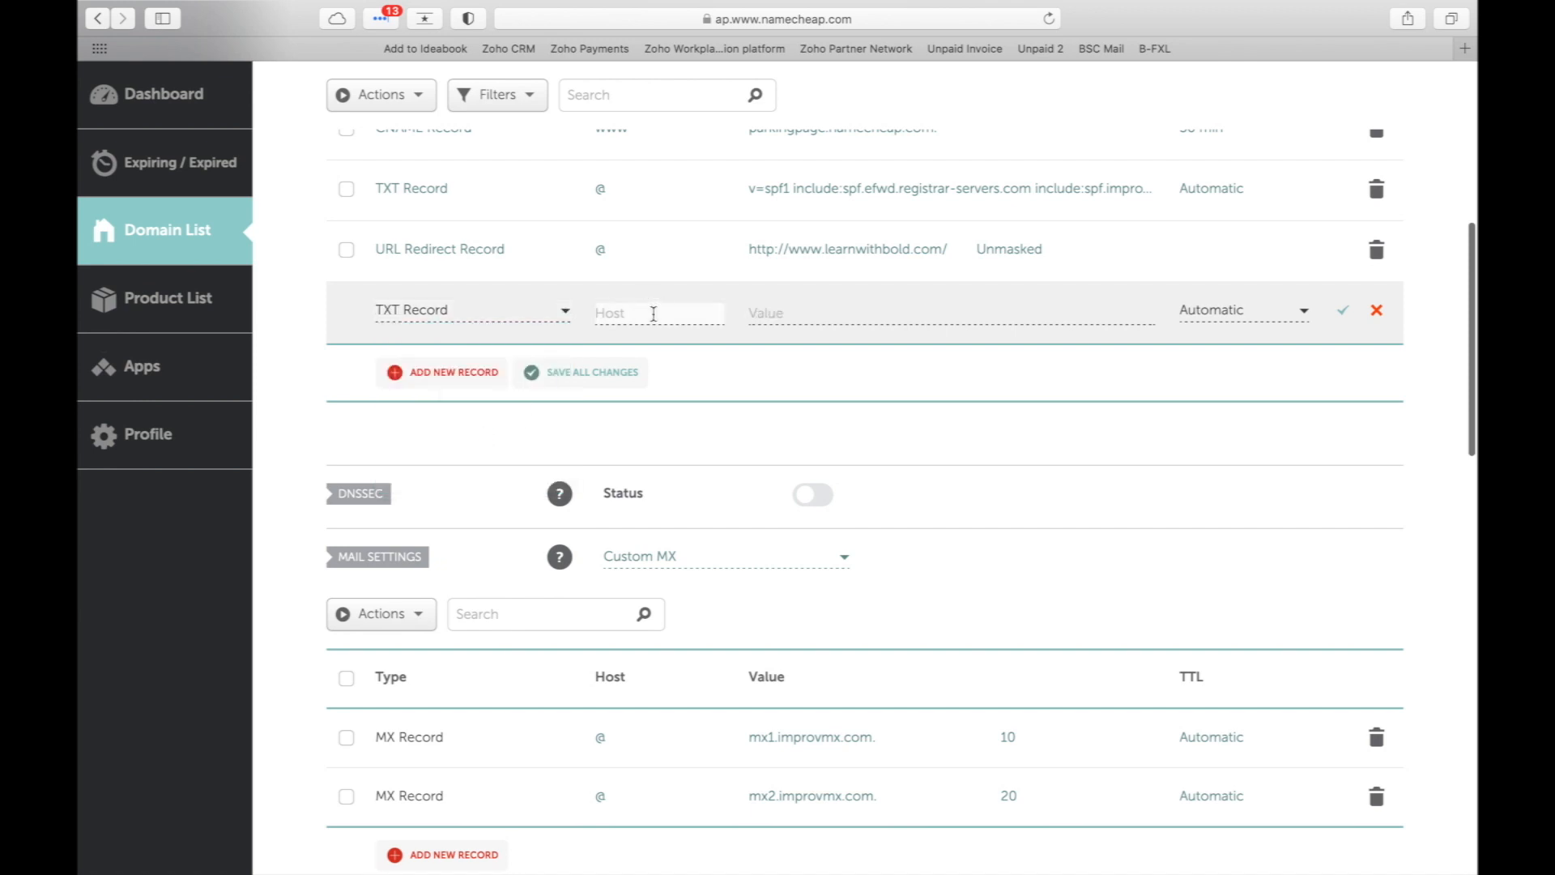
{"action": "type", "text": "@"}
{"action": "left_click", "coordinate": [827, 309]}
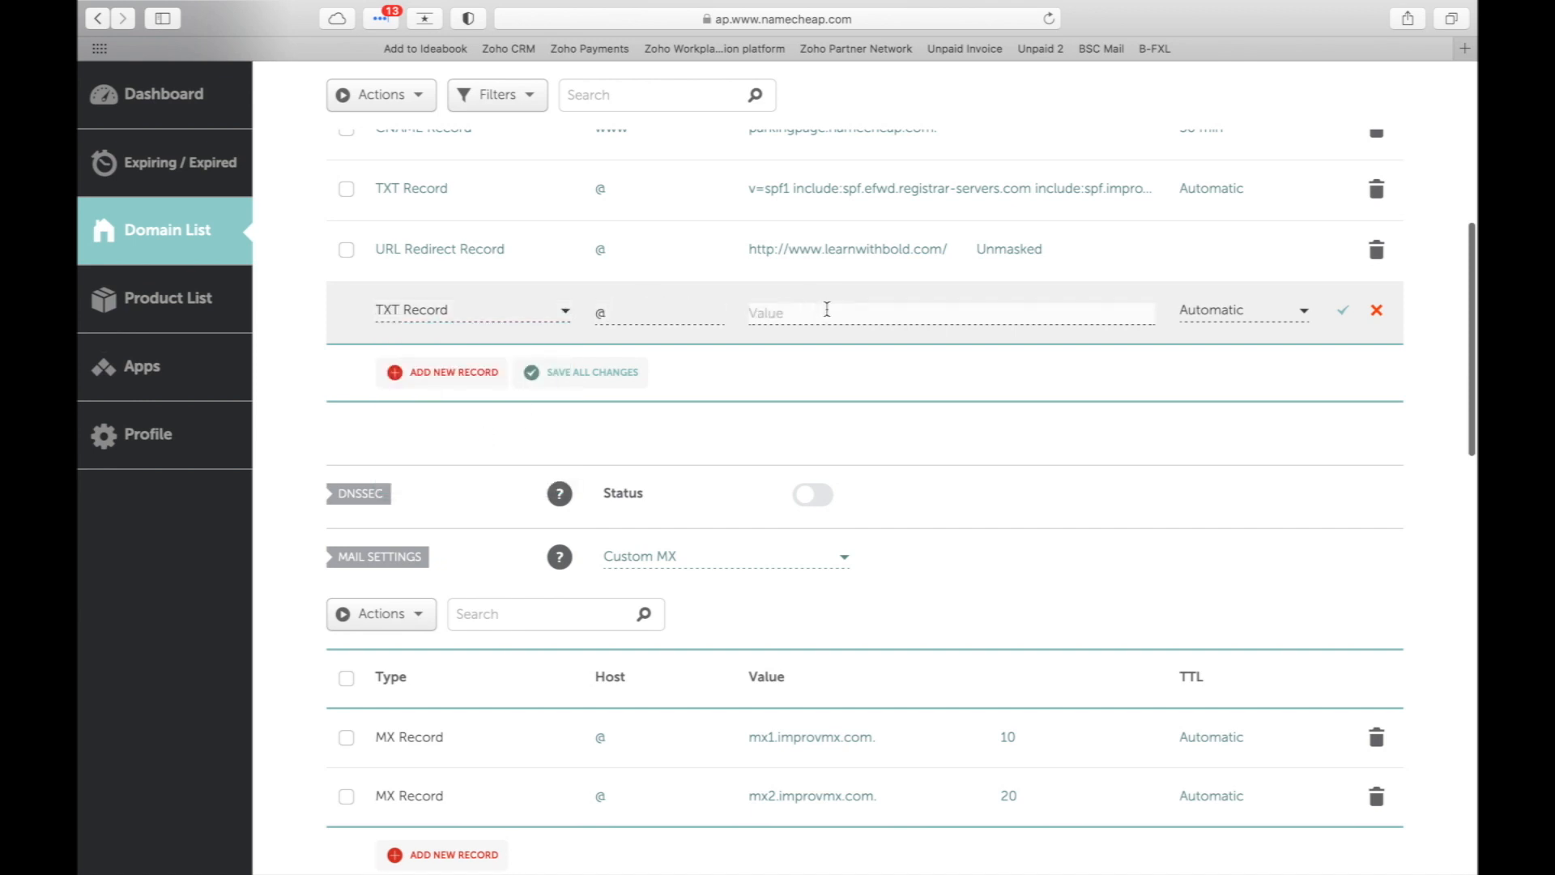
{"action": "type", "text": "zoho-verification=zb84523199.zmverify.zoho.com"}
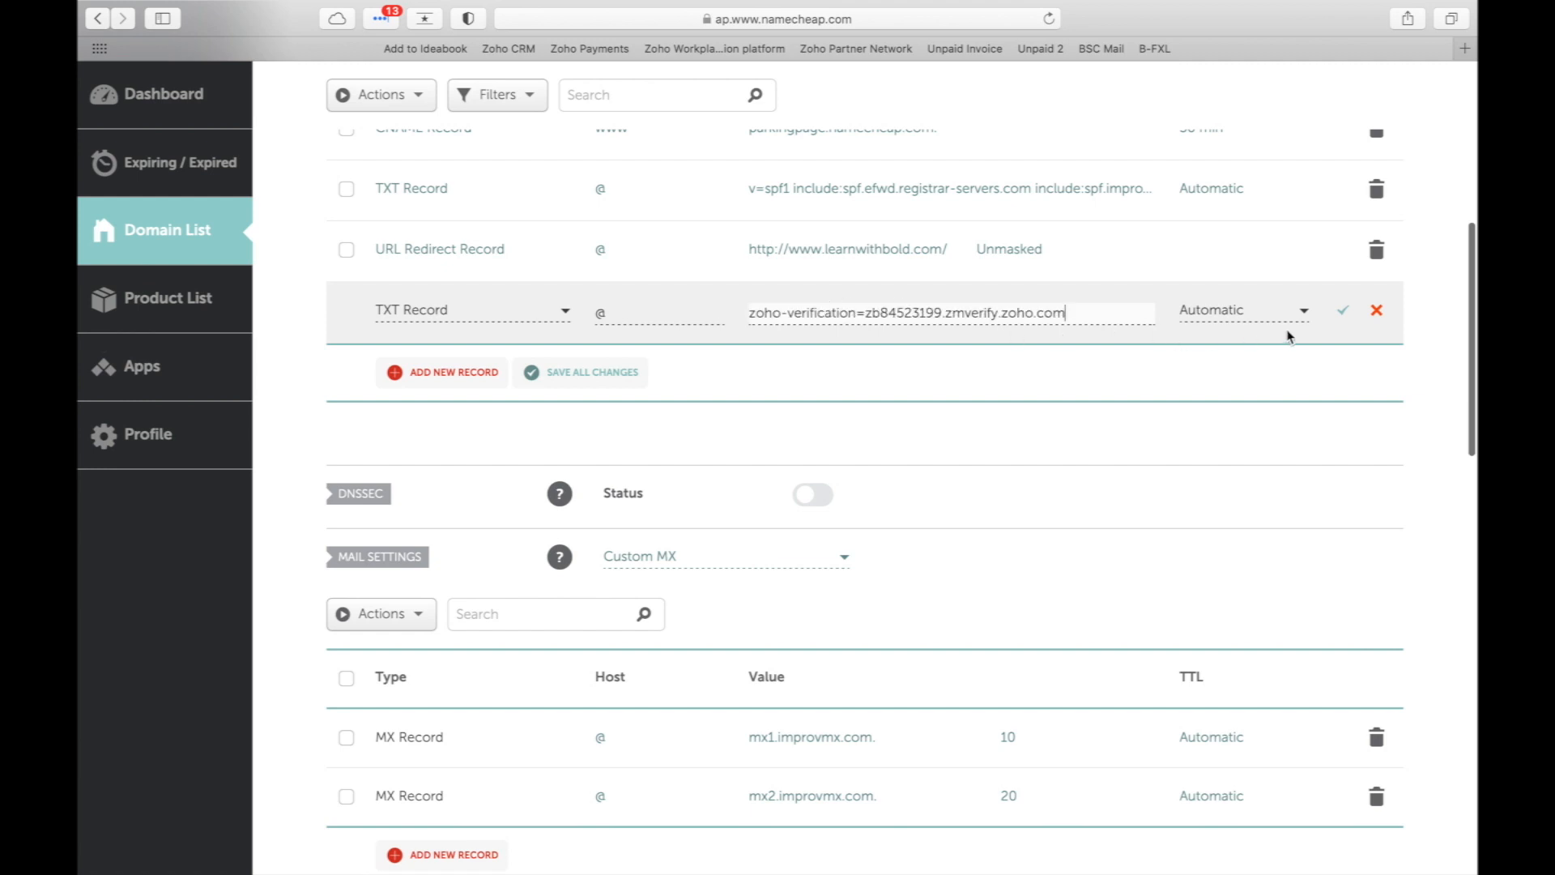
{"action": "left_click", "coordinate": [1343, 312]}
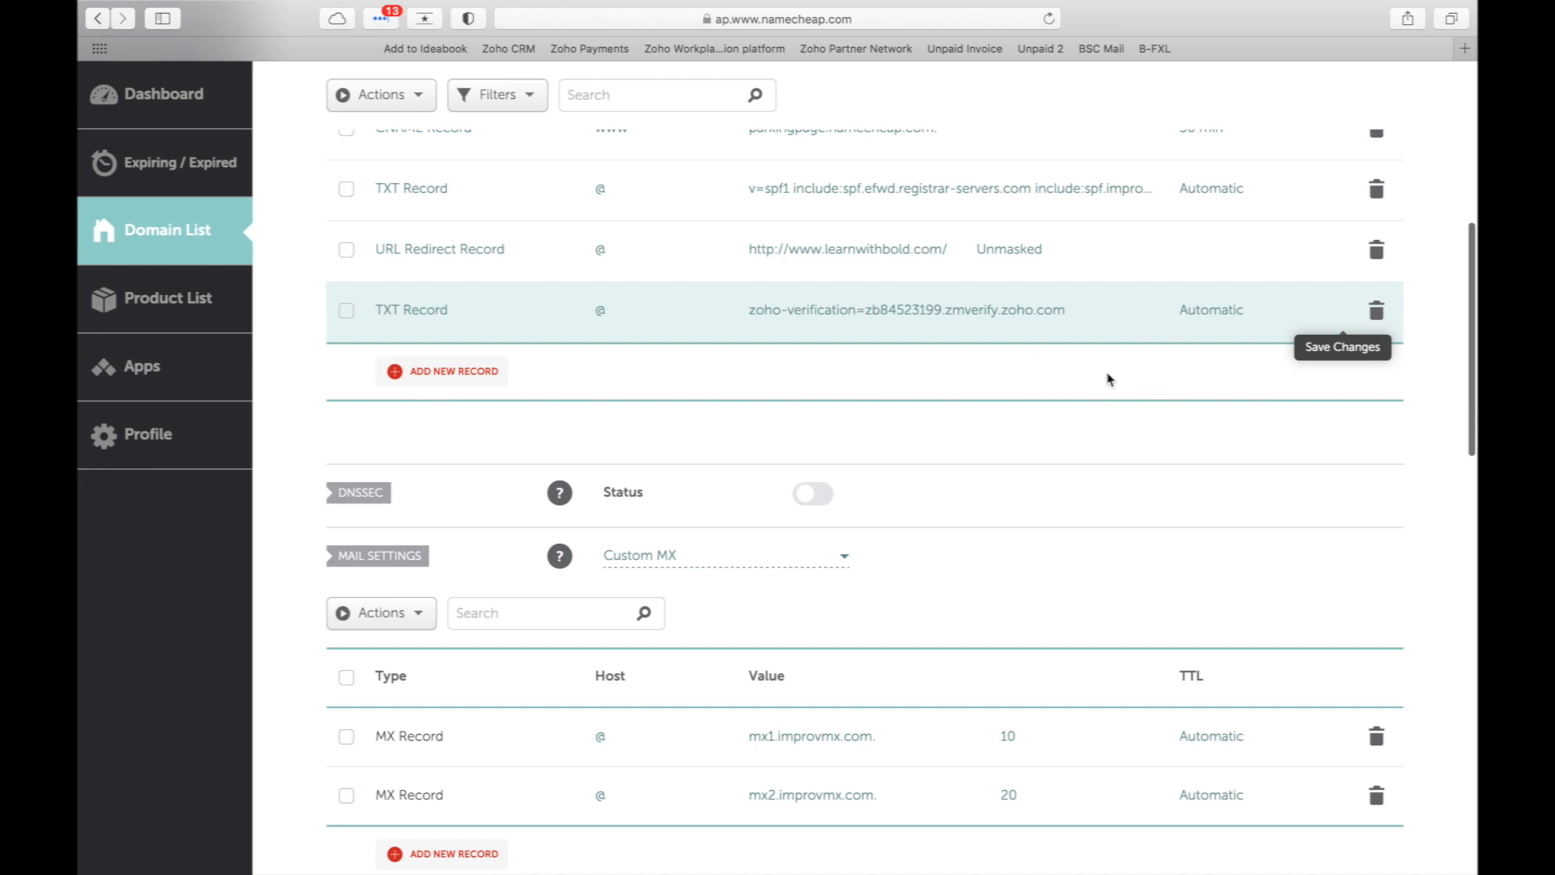
Switch from Namecheap in Safari back to the Zoho domain verification page in Firefox.
{"action": "key", "text": "ctrl+Up"}
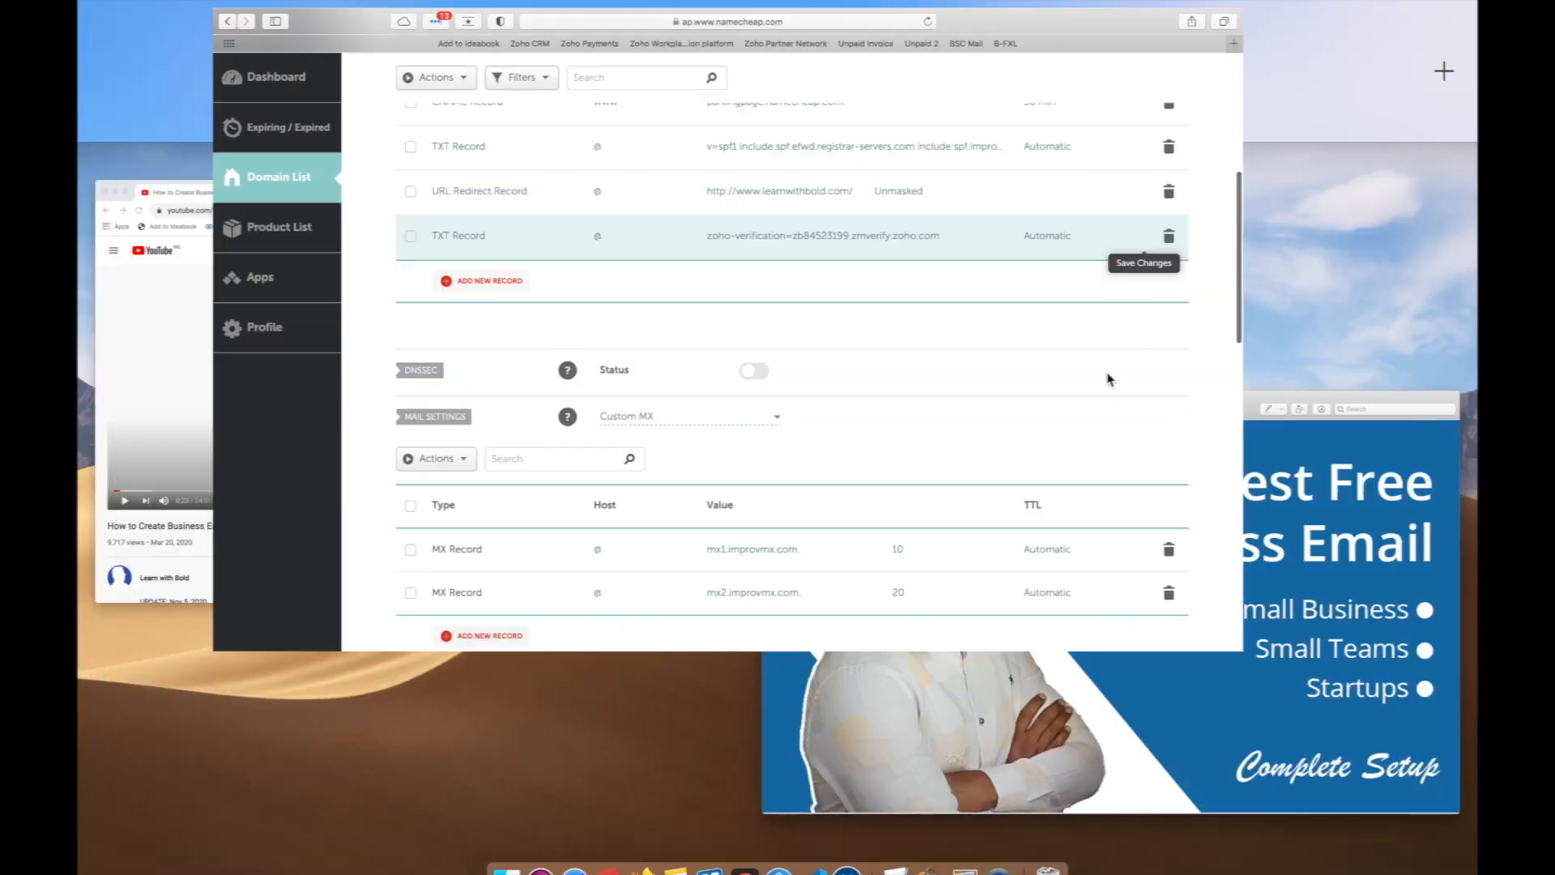
{"action": "left_click_drag", "start_coordinate": [635, 72], "coordinate": [808, 98]}
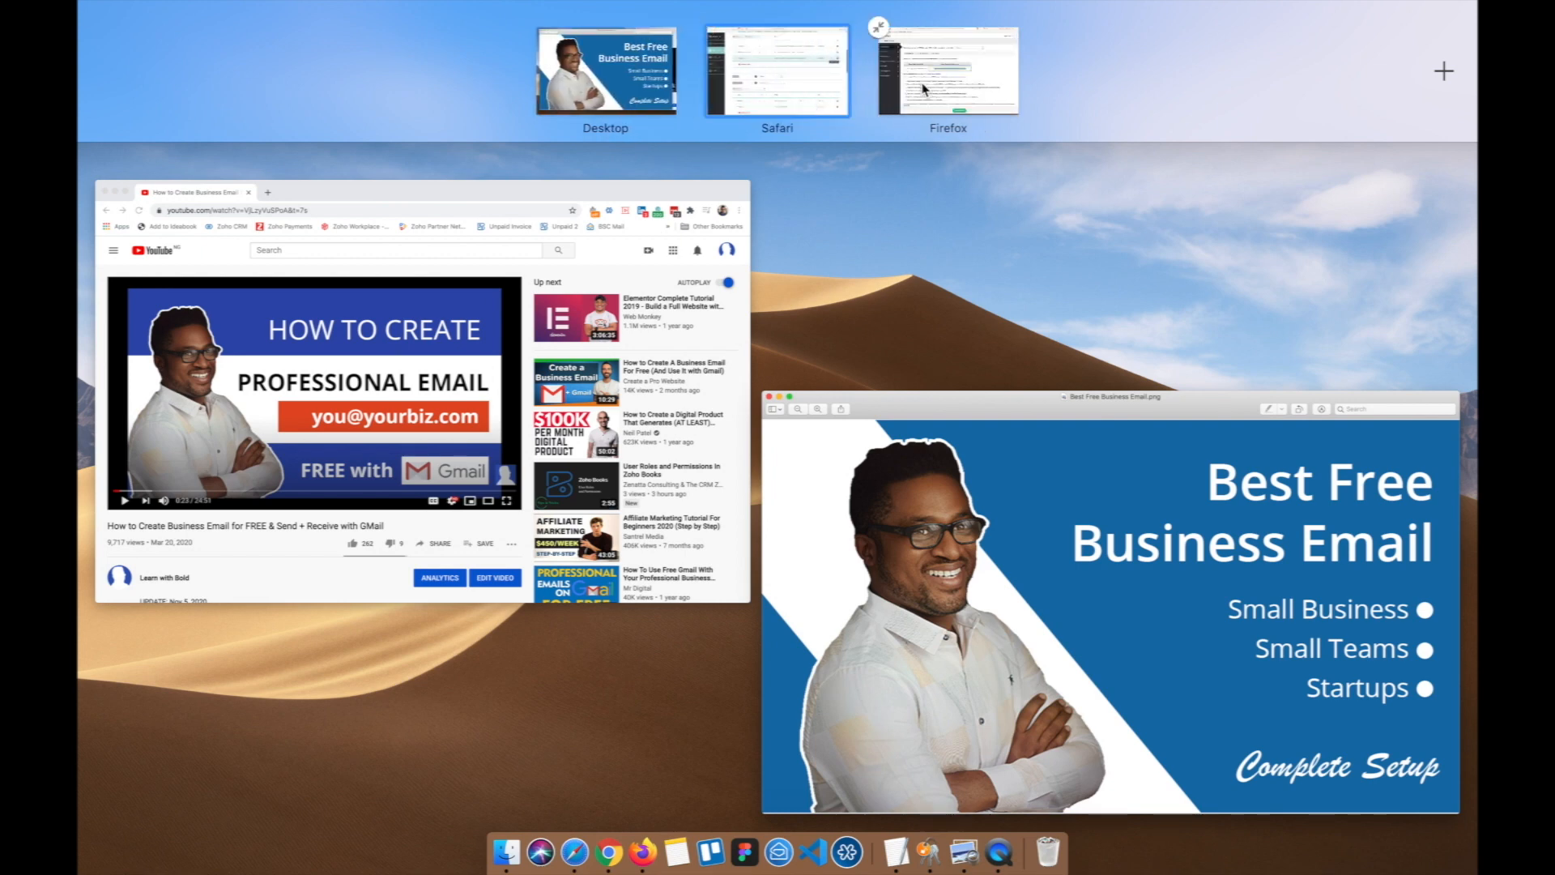
{"action": "left_click", "coordinate": [791, 85]}
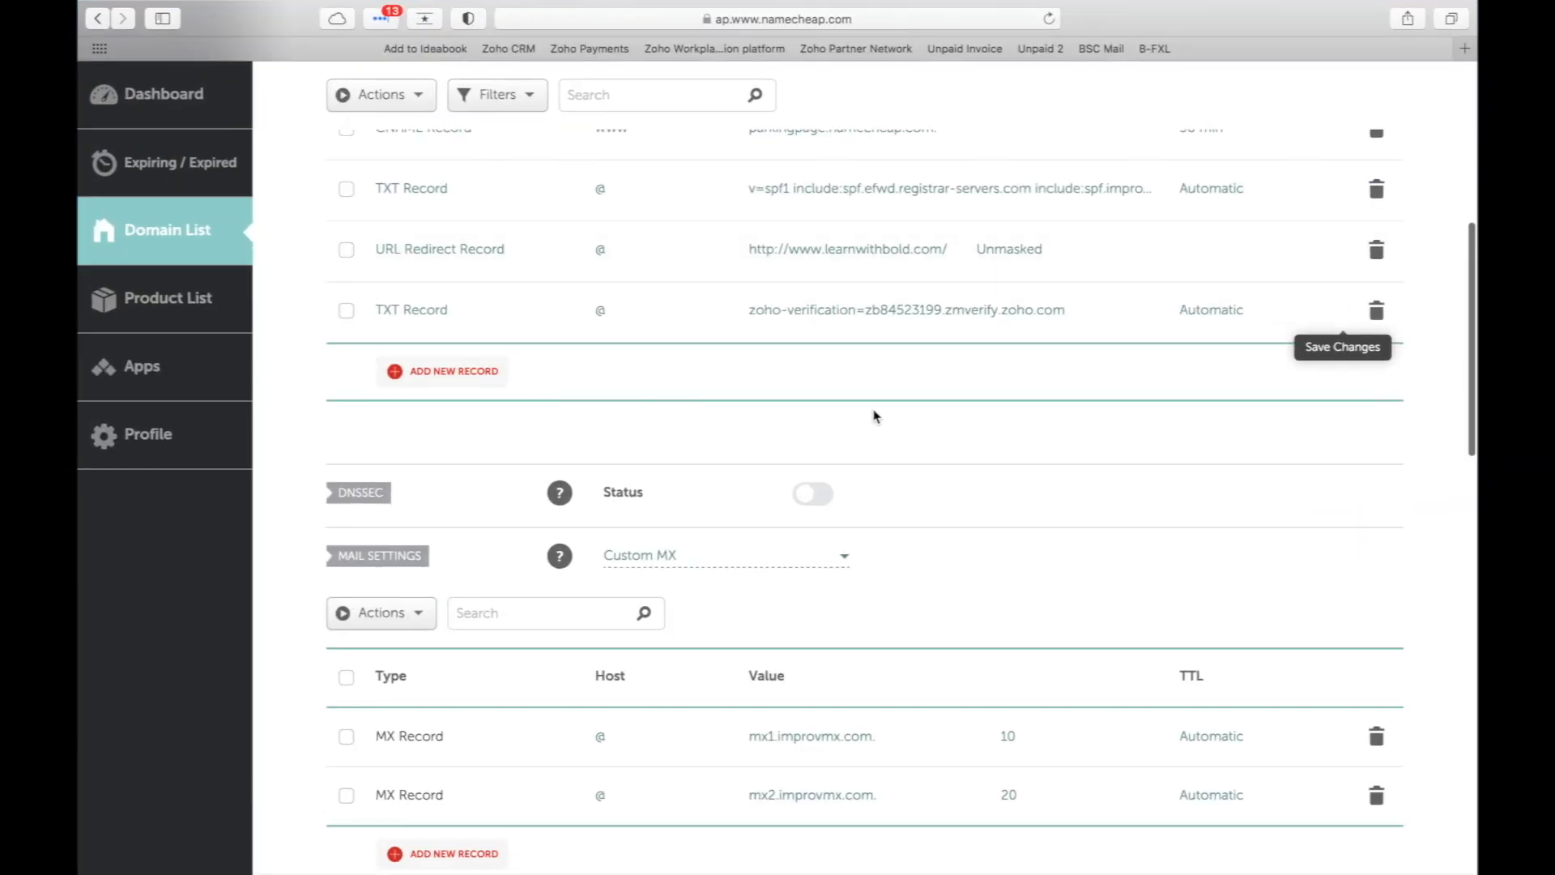
{"action": "scroll", "coordinate": [872, 417], "scroll_direction": "up", "scroll_amount": 1}
{"action": "key", "text": "ctrl+Right"}
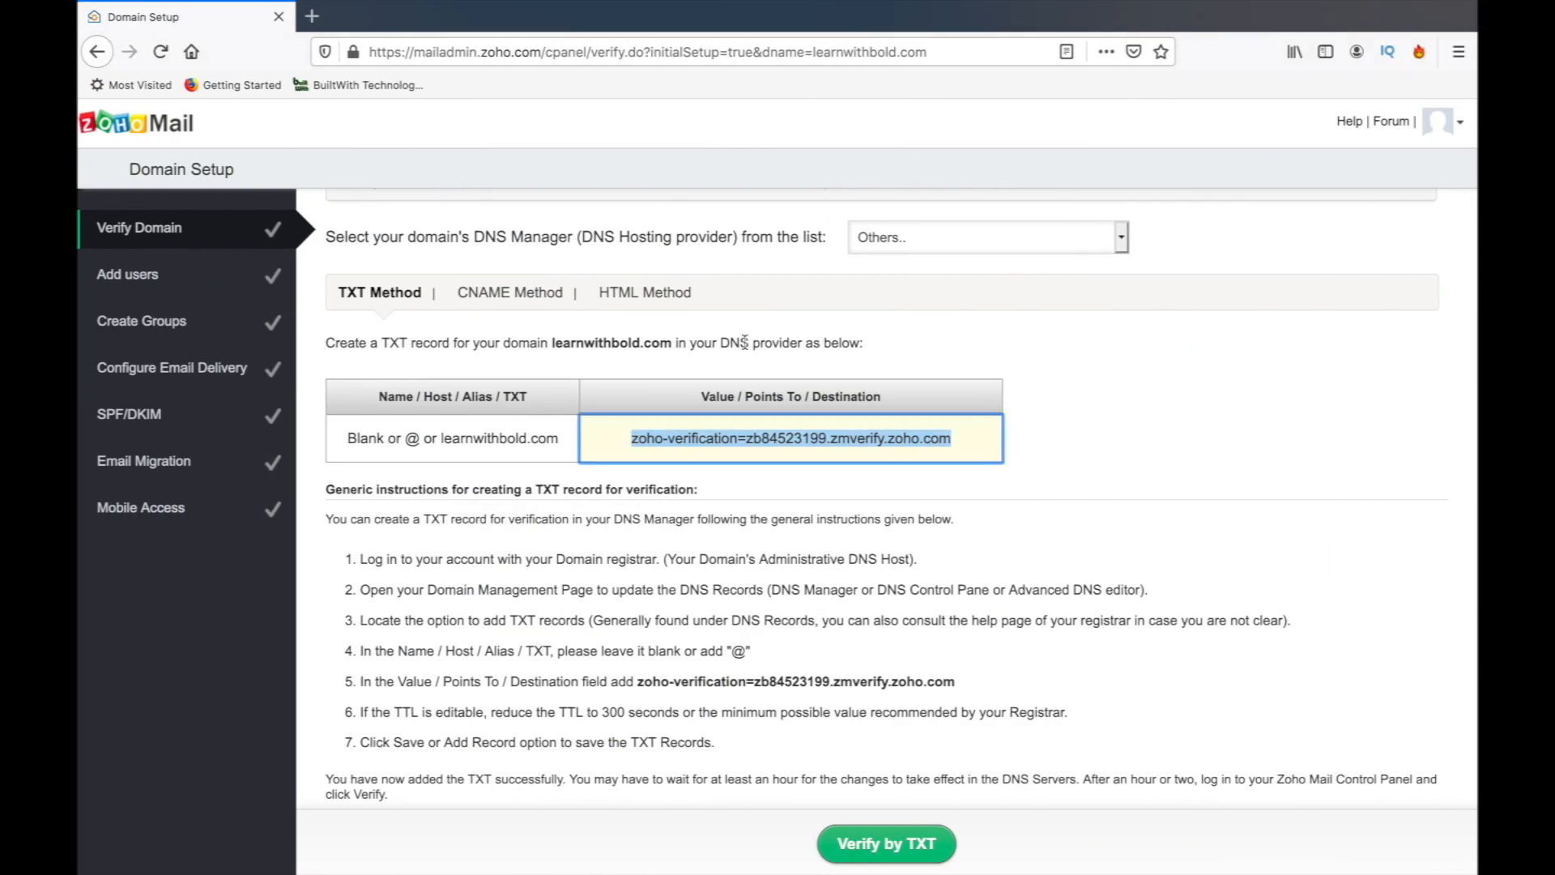
Try to verify the ownership of learnwithbold.com by the TXT method and dismiss the resulting message.
{"action": "left_click", "coordinate": [1018, 518]}
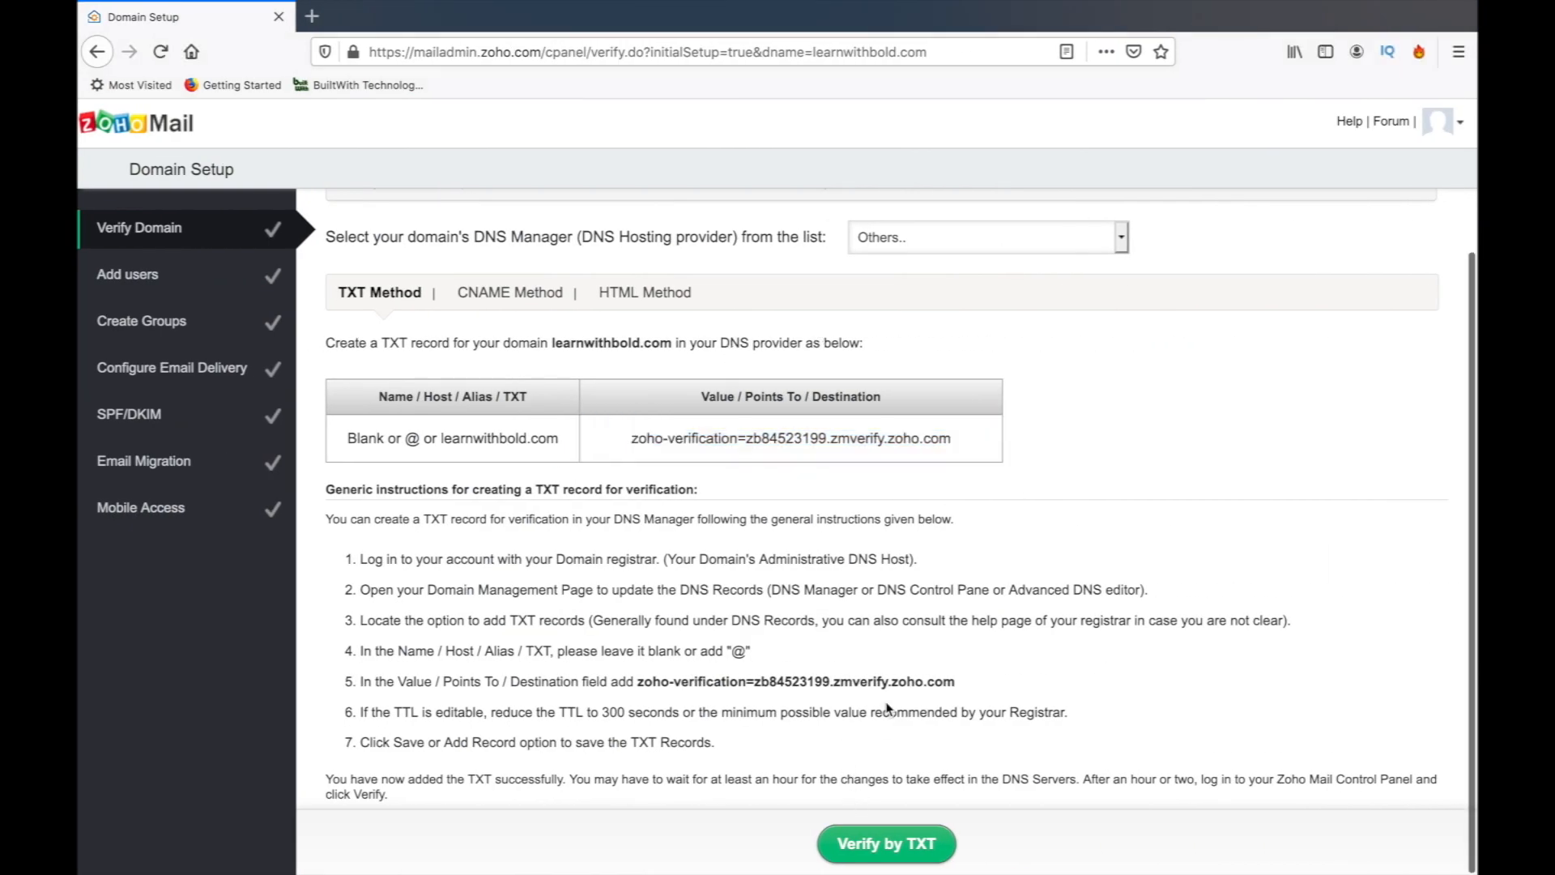
{"action": "left_click", "coordinate": [890, 846]}
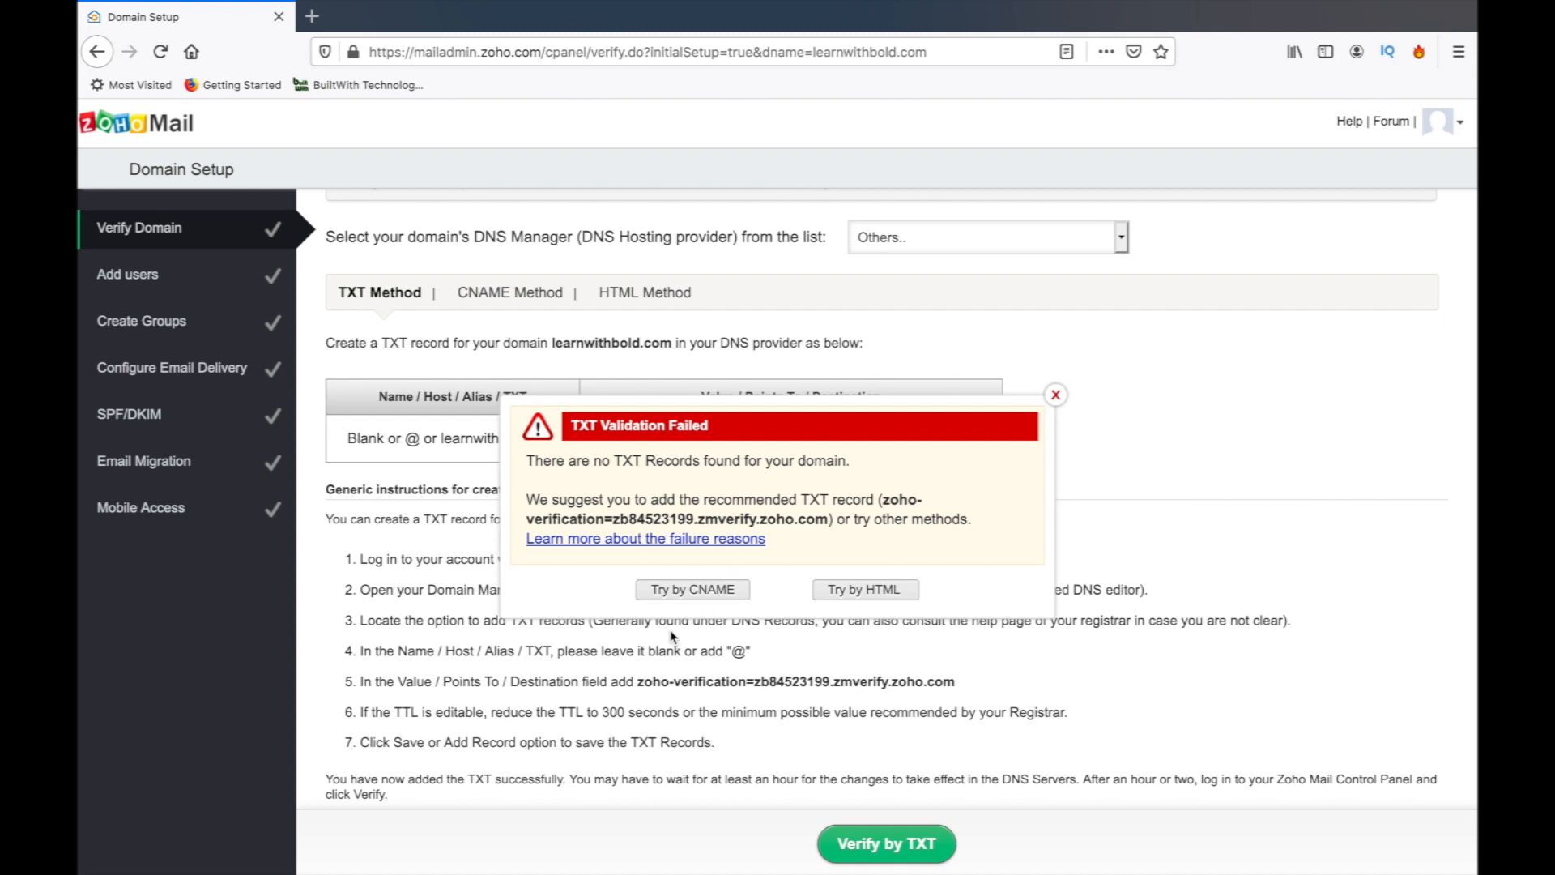
{"action": "left_click", "coordinate": [1056, 397]}
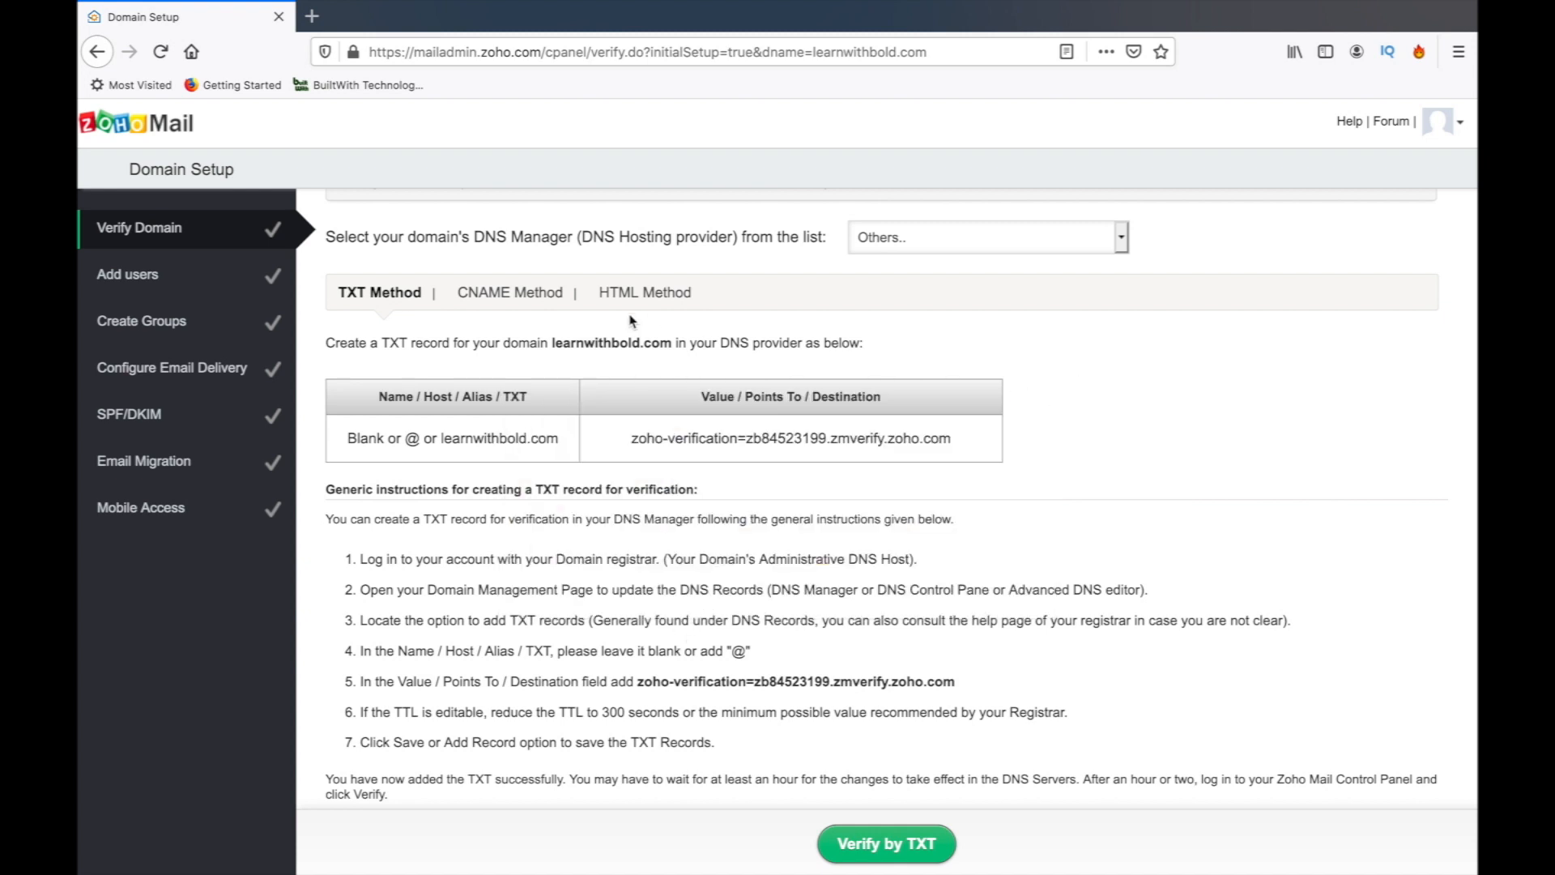
Open the dnschecker.org DNS propagation checker in a new browser tab beside the Zoho domain setup page.
{"action": "key", "text": "ctrl+Left"}
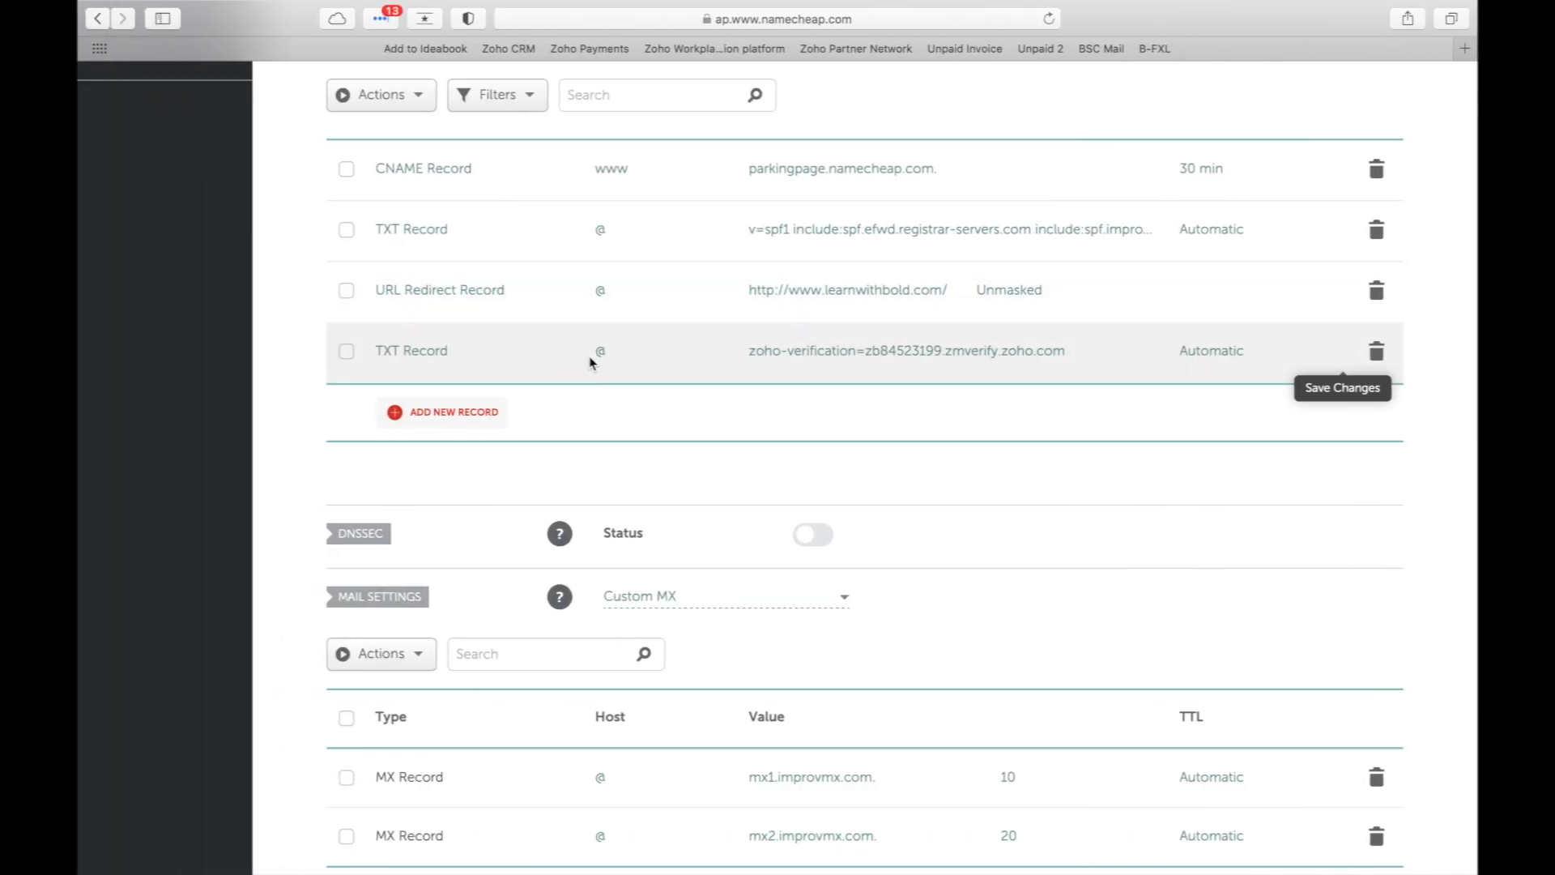
{"action": "key", "text": "ctrl+Right"}
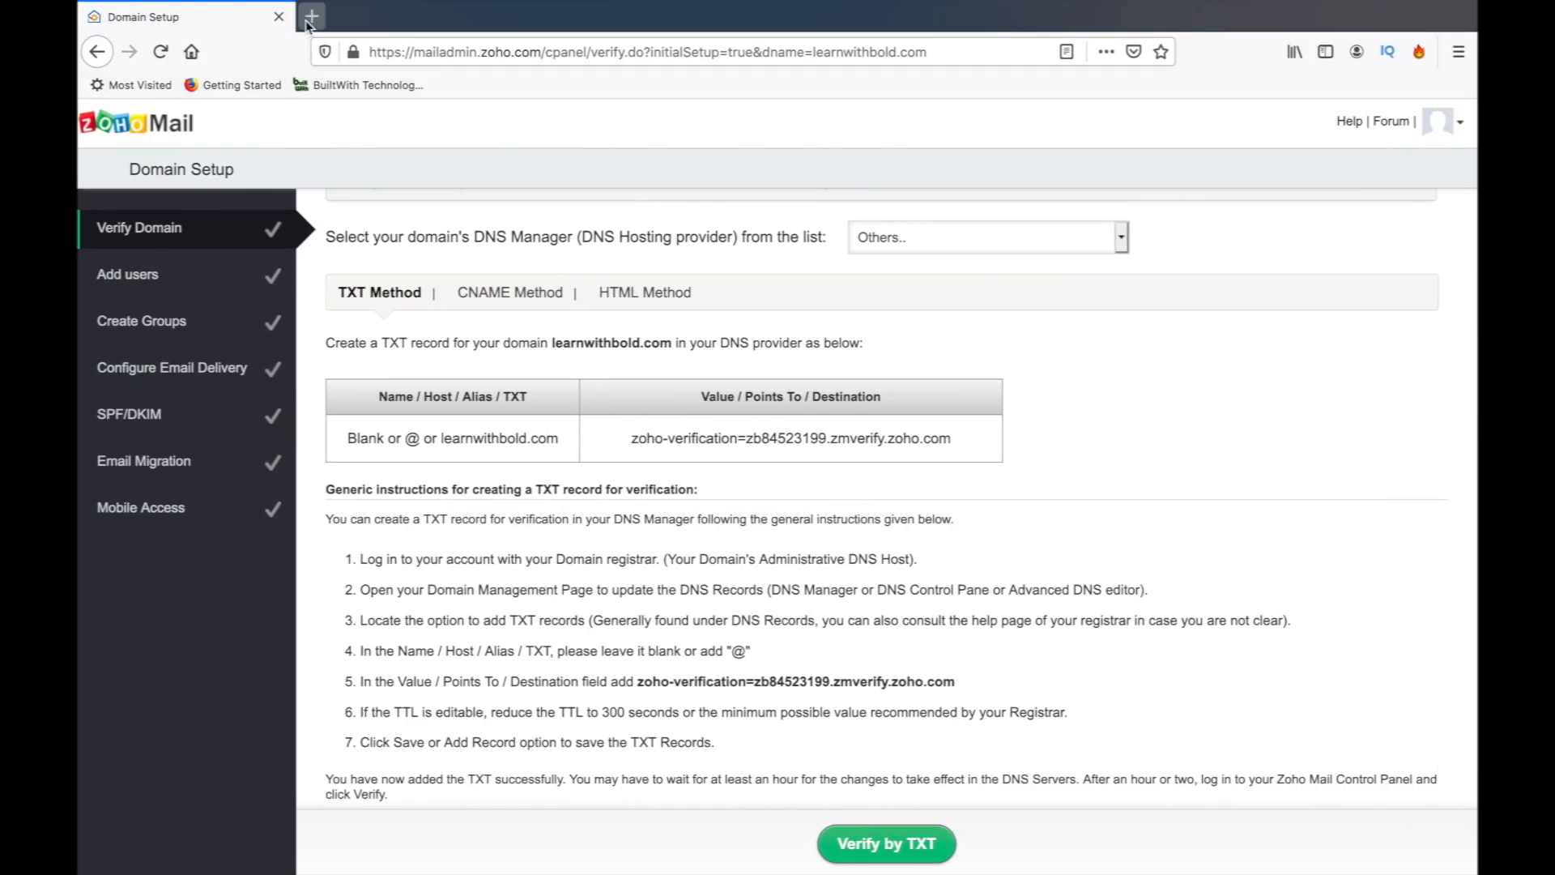
{"action": "left_click", "coordinate": [311, 17]}
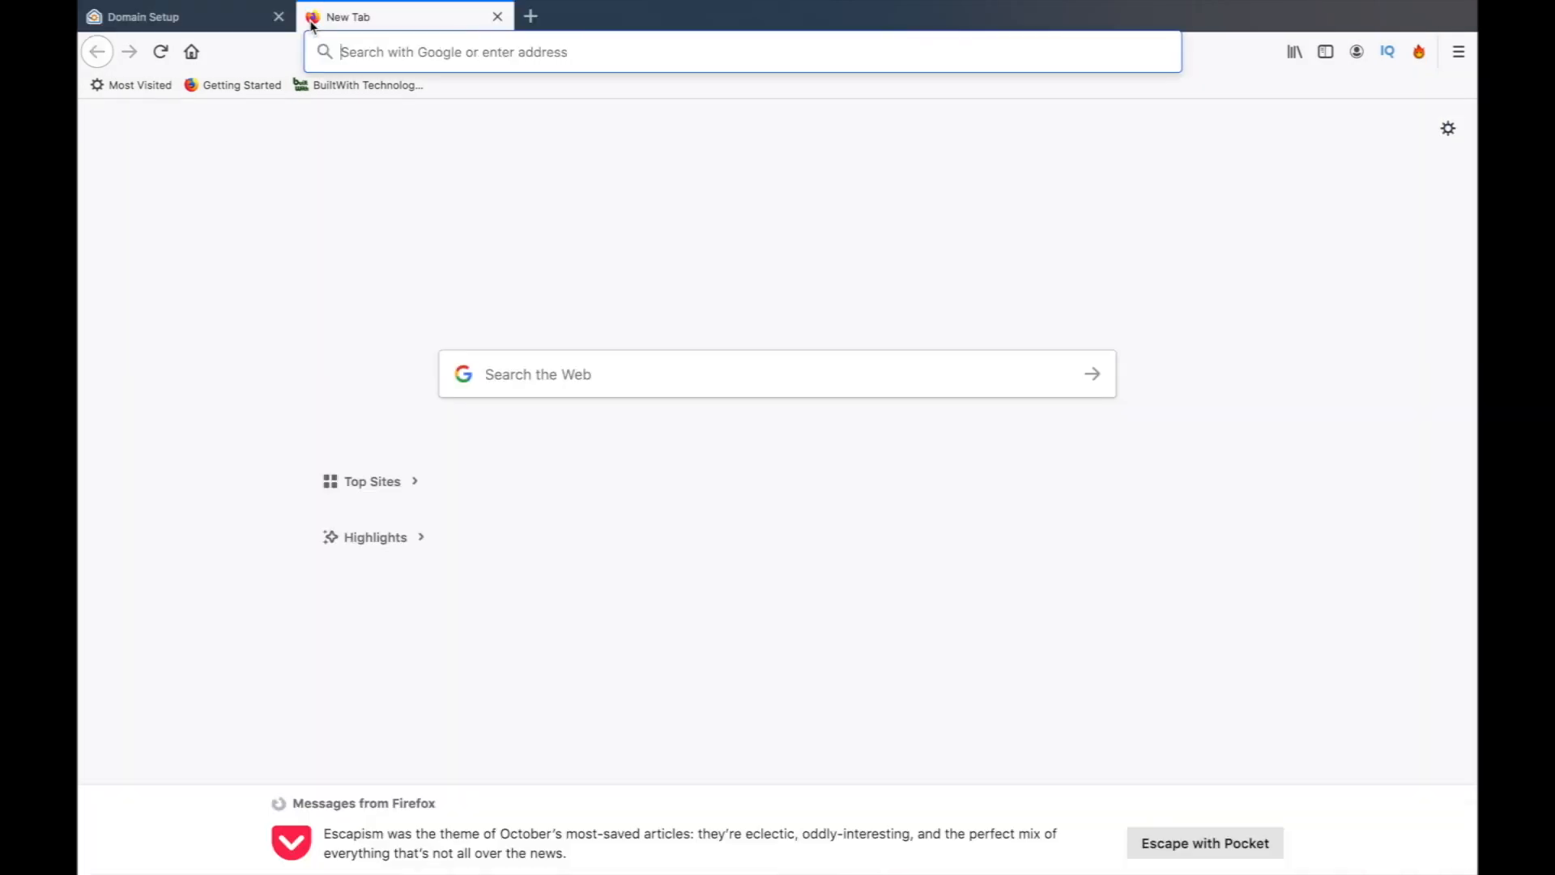
{"action": "type", "text": "dns"}
{"action": "key", "text": "Return"}
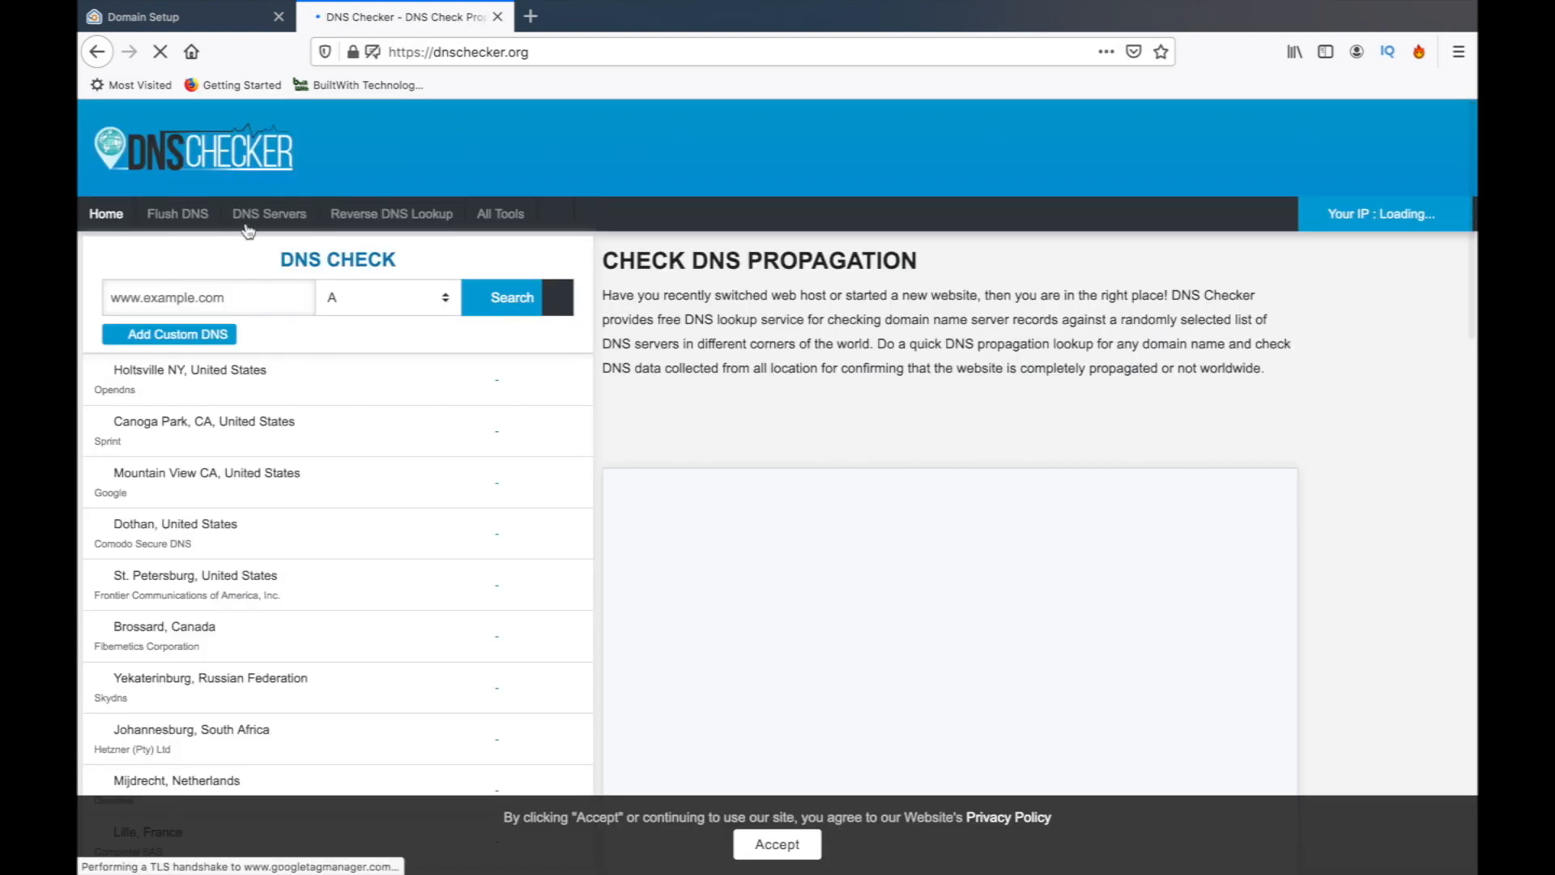
Look up the propagation of the TXT records for learnwithbold.com.
{"action": "left_click", "coordinate": [253, 298]}
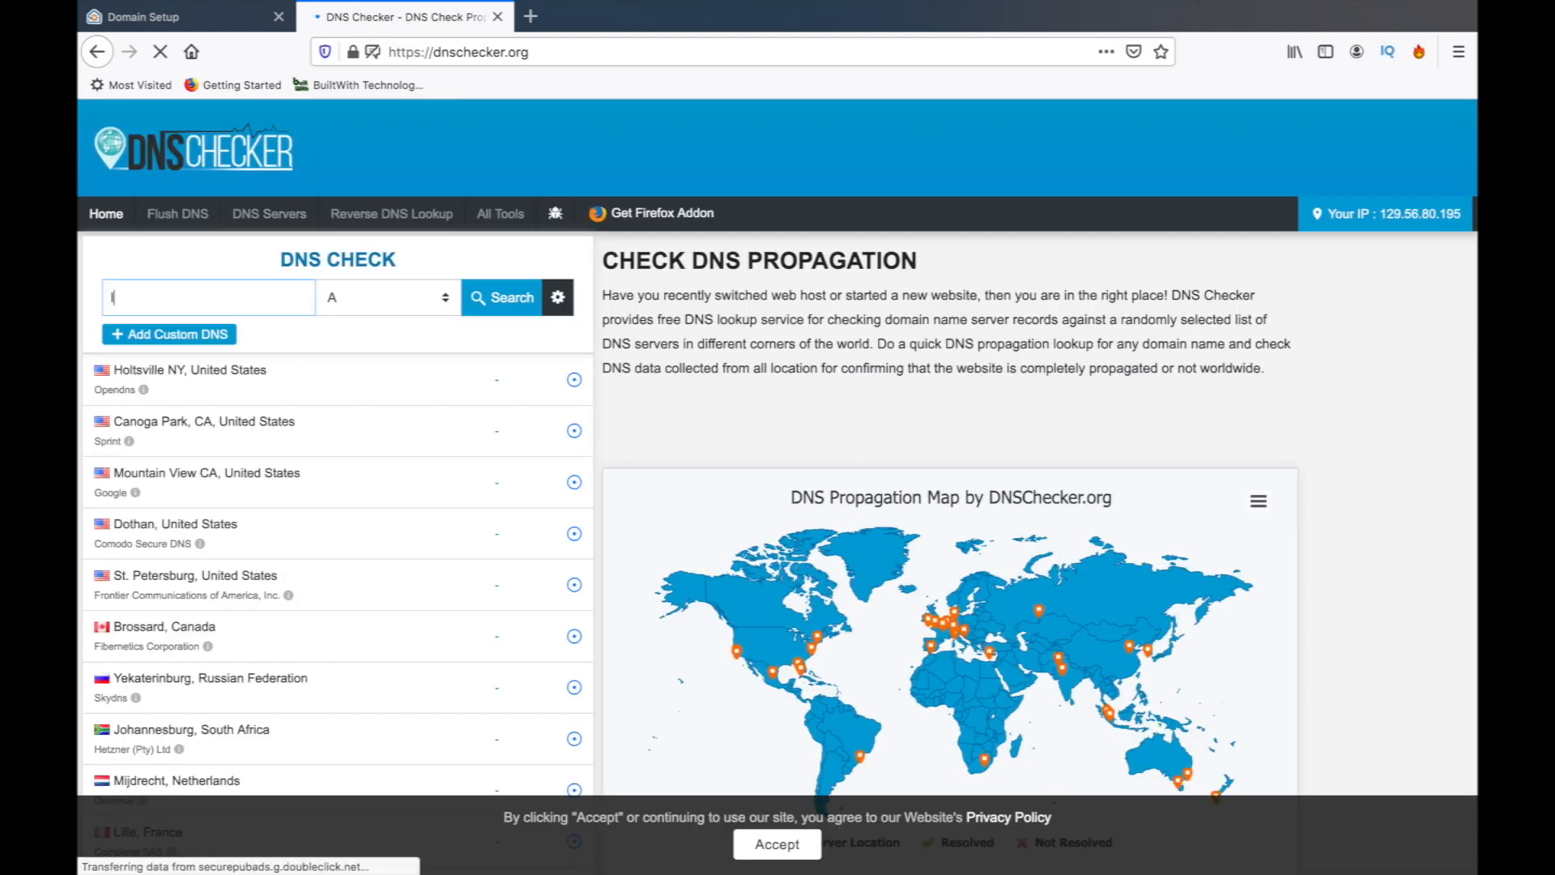
{"action": "type", "text": "learnwi"}
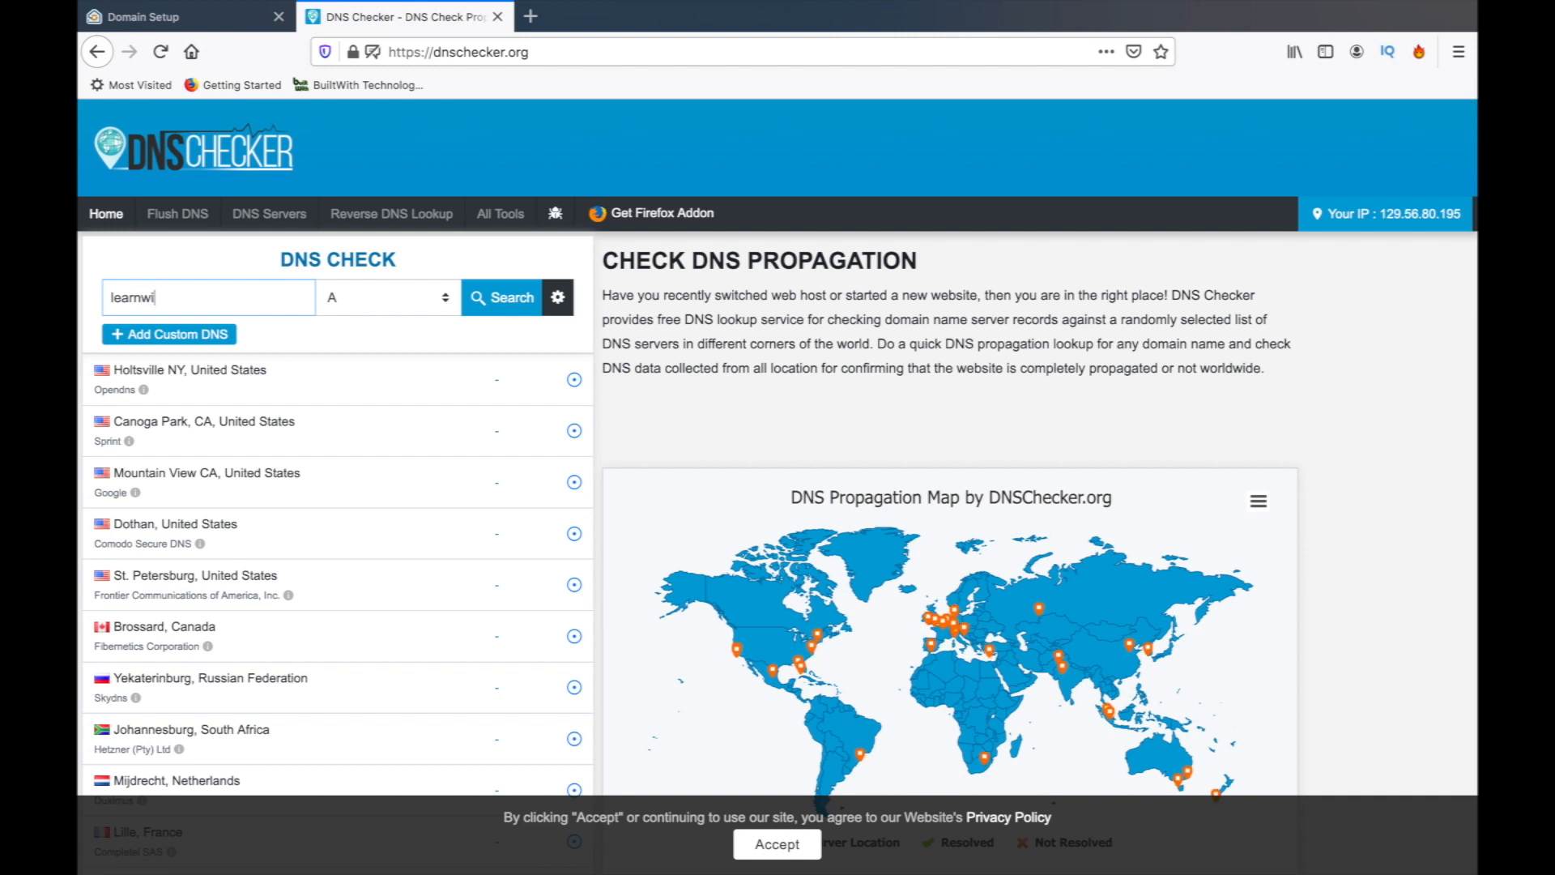
{"action": "type", "text": "thbold.com"}
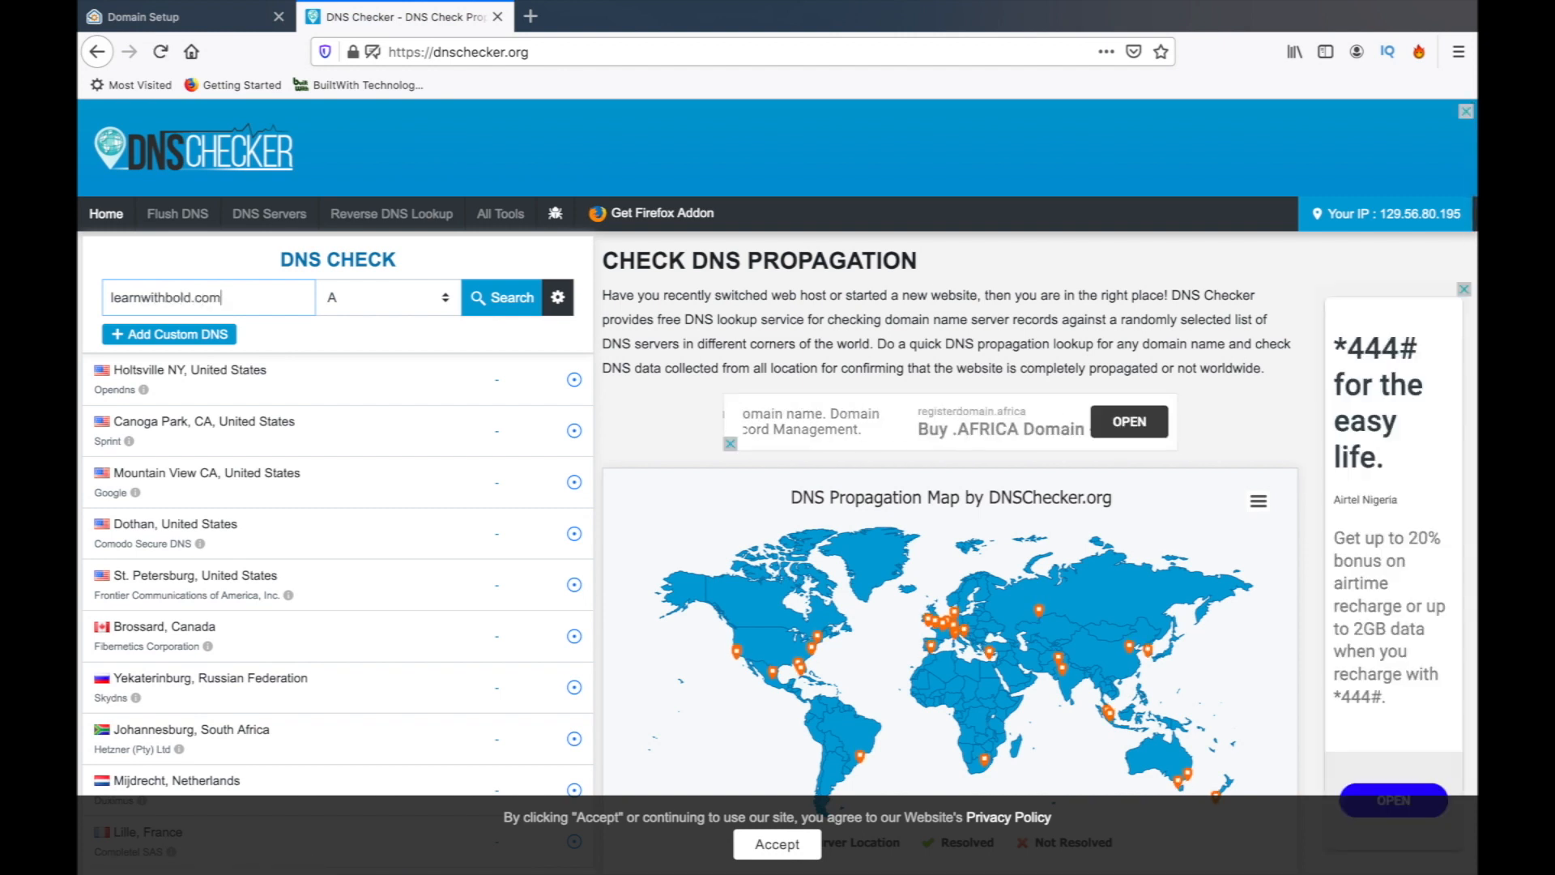
{"action": "left_click", "coordinate": [410, 311]}
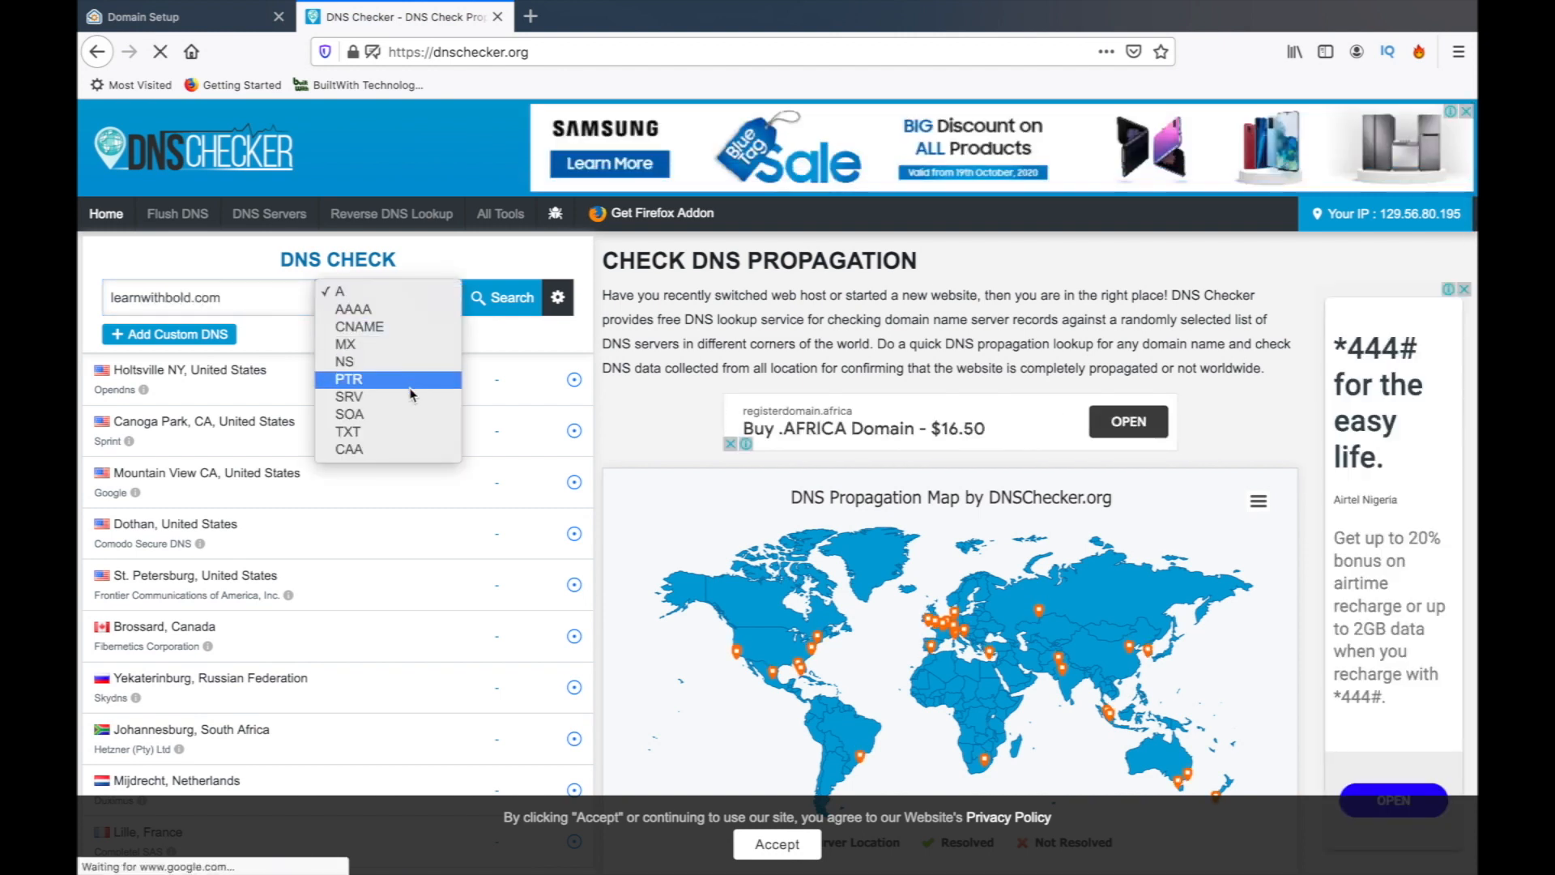
{"action": "key", "text": "Escape"}
{"action": "key", "text": "t"}
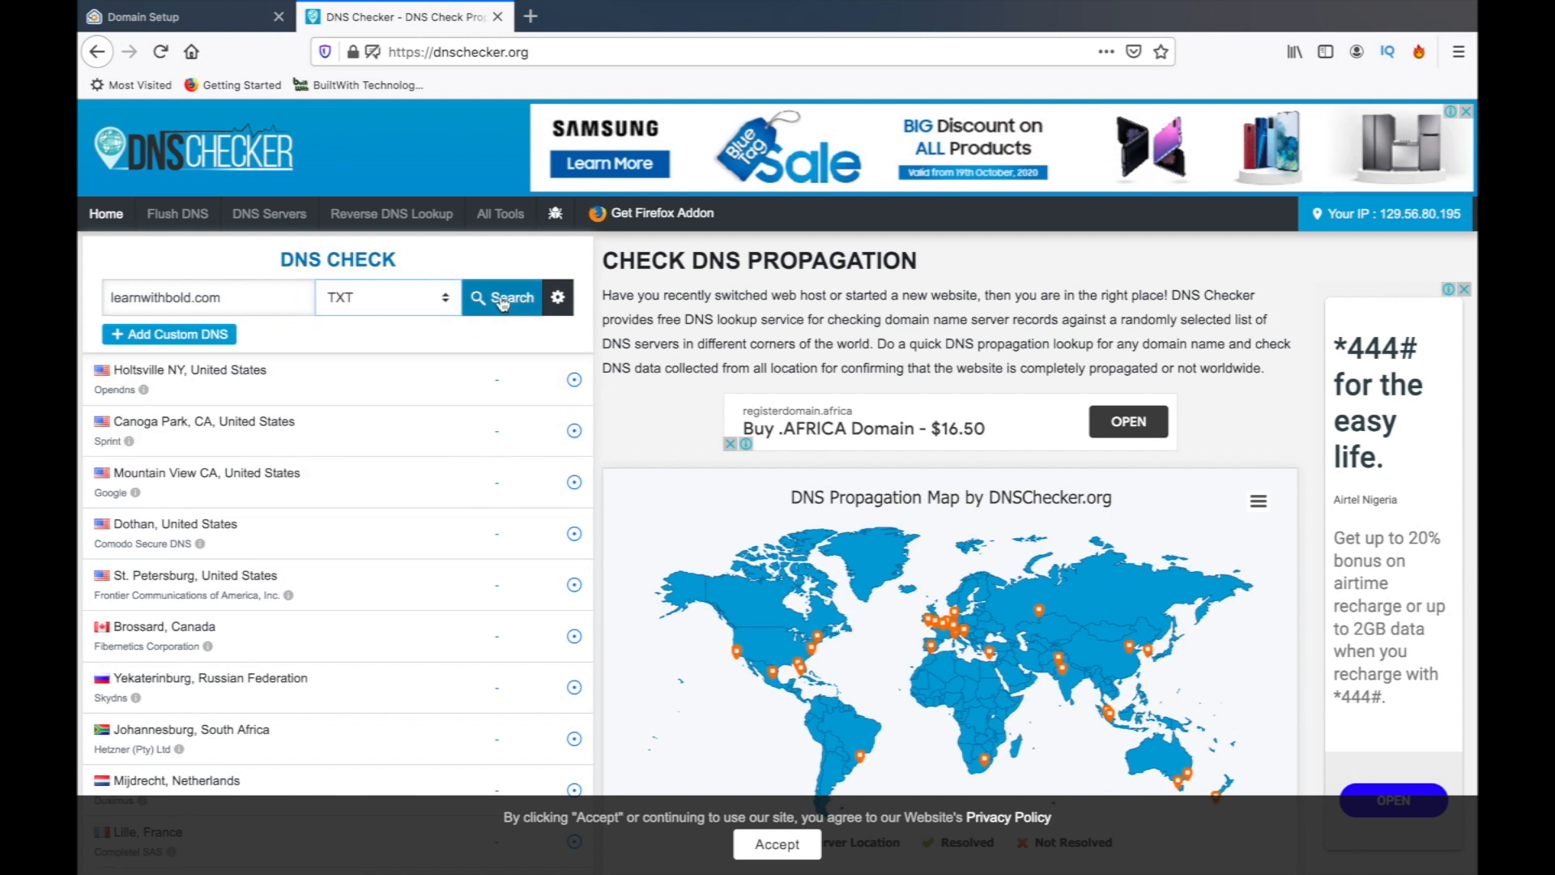
{"action": "left_click", "coordinate": [502, 301]}
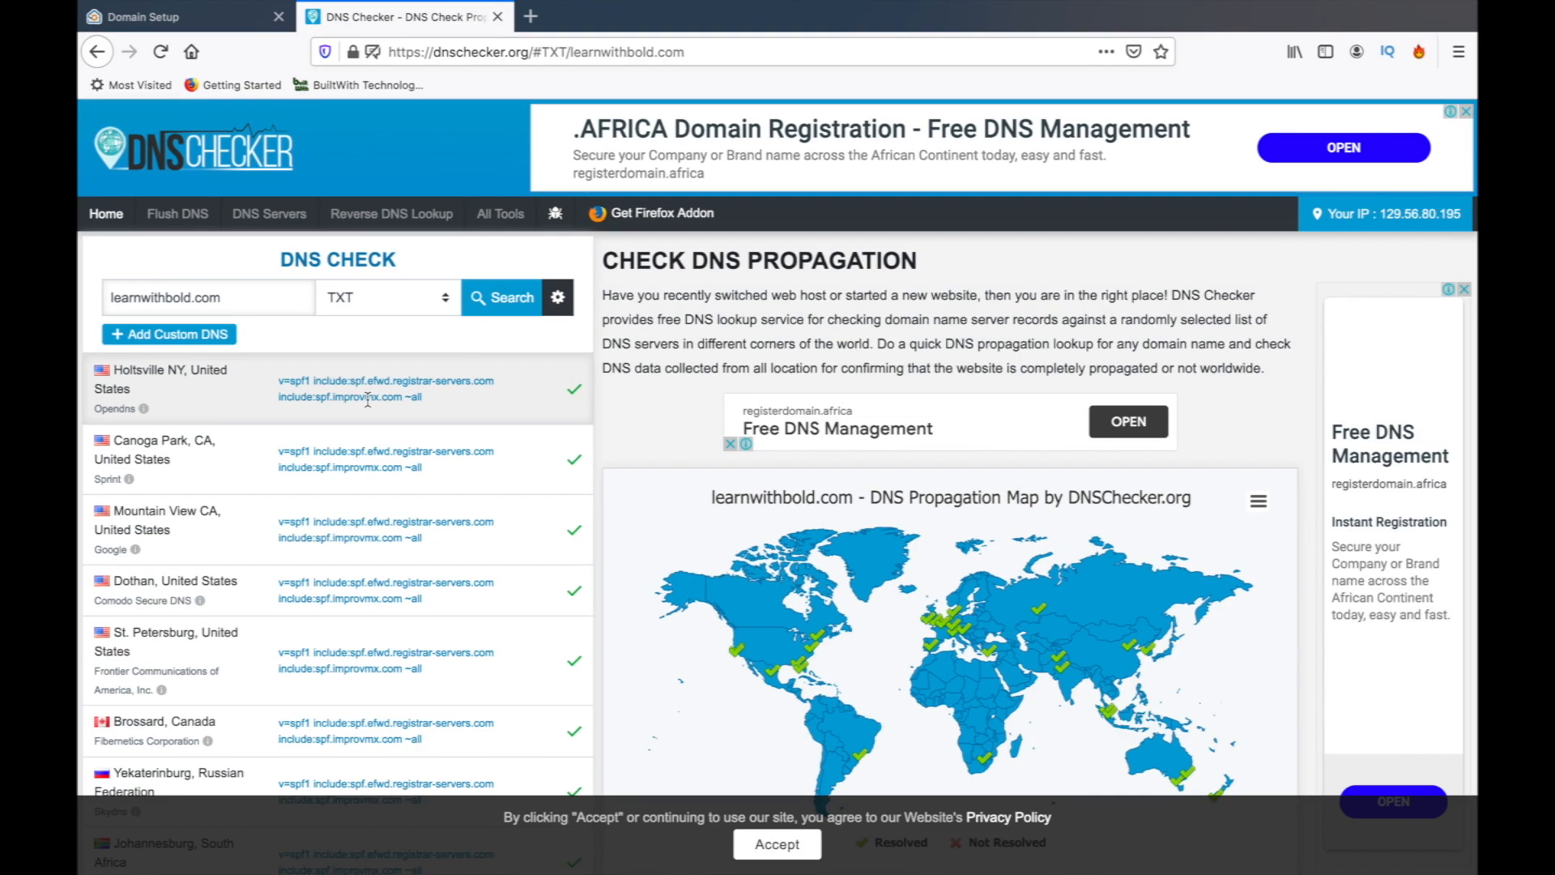
Compare Zoho's required TXT verification value with the DNS lookup results, and rerun the TXT lookup for learnwithbold.com.
{"action": "left_click", "coordinate": [186, 18]}
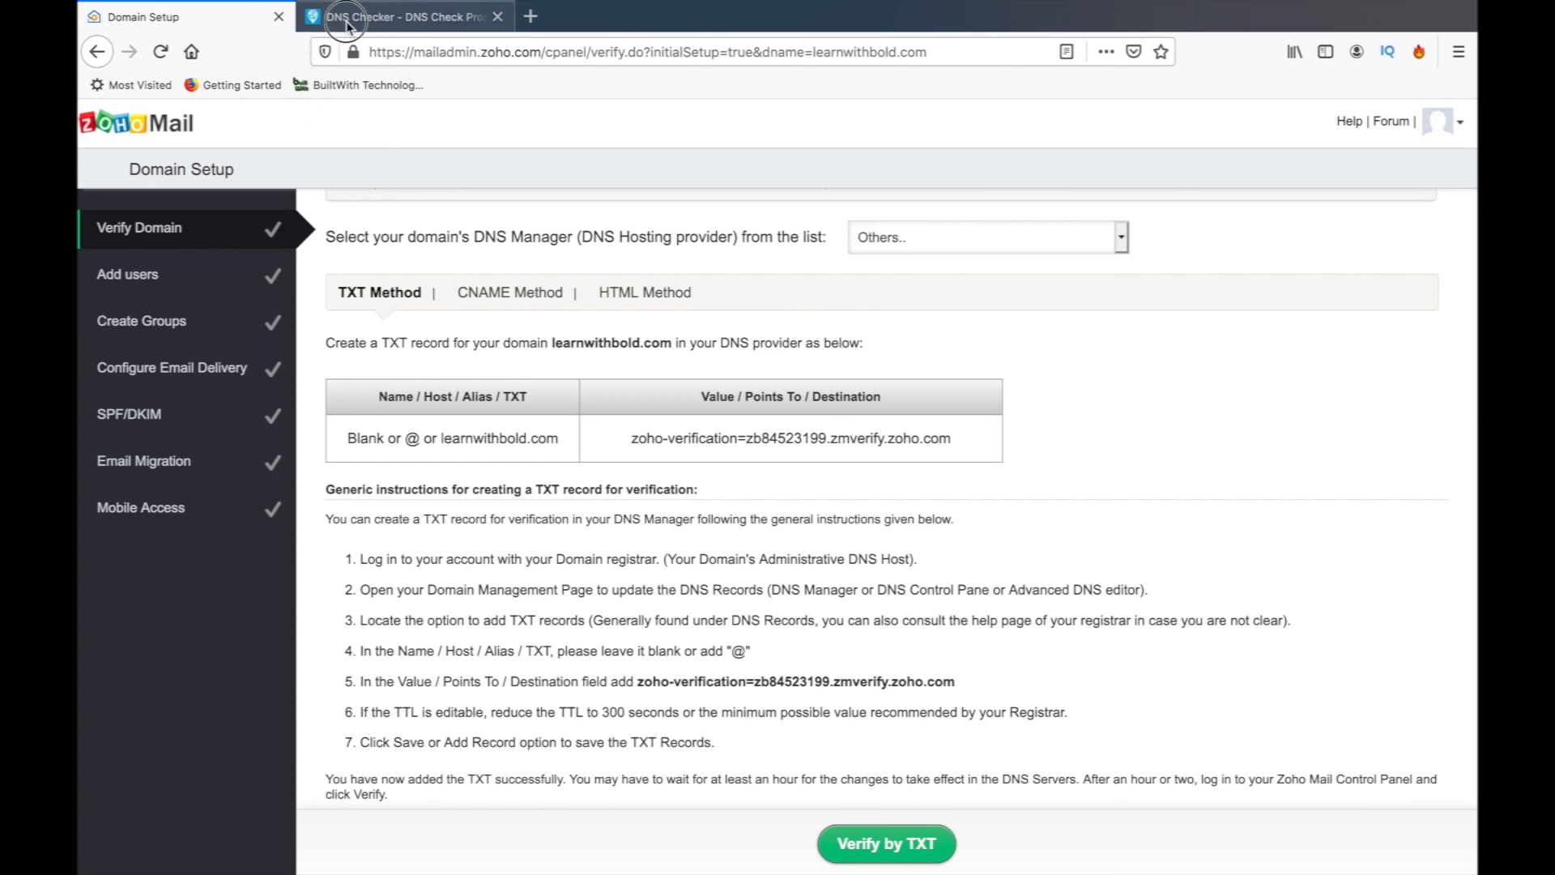
{"action": "left_click", "coordinate": [347, 25]}
{"action": "left_click", "coordinate": [237, 31]}
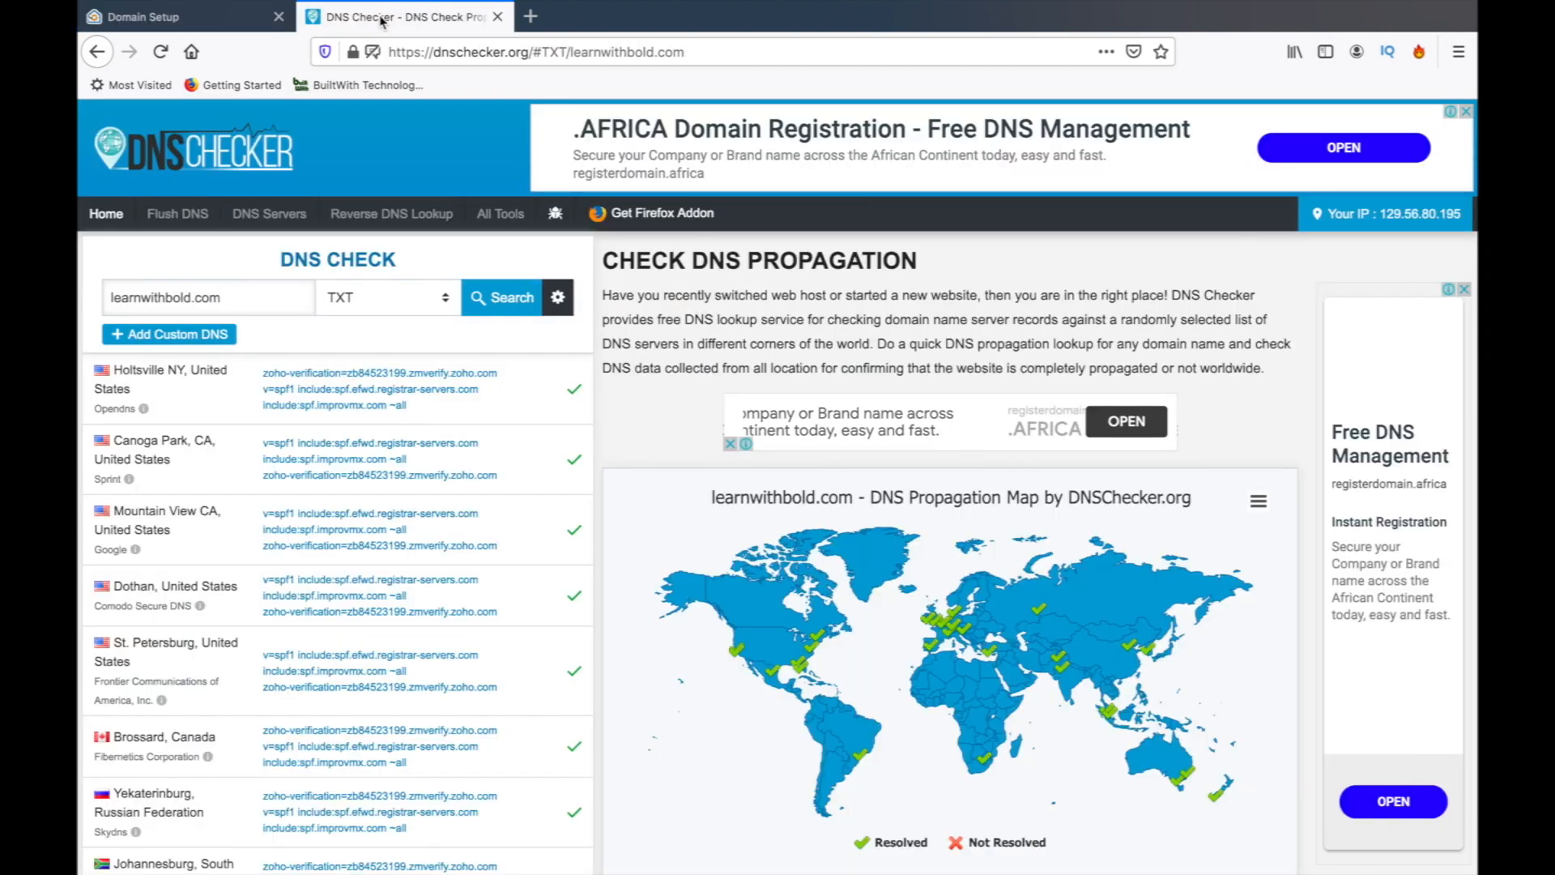
{"action": "left_click", "coordinate": [373, 16]}
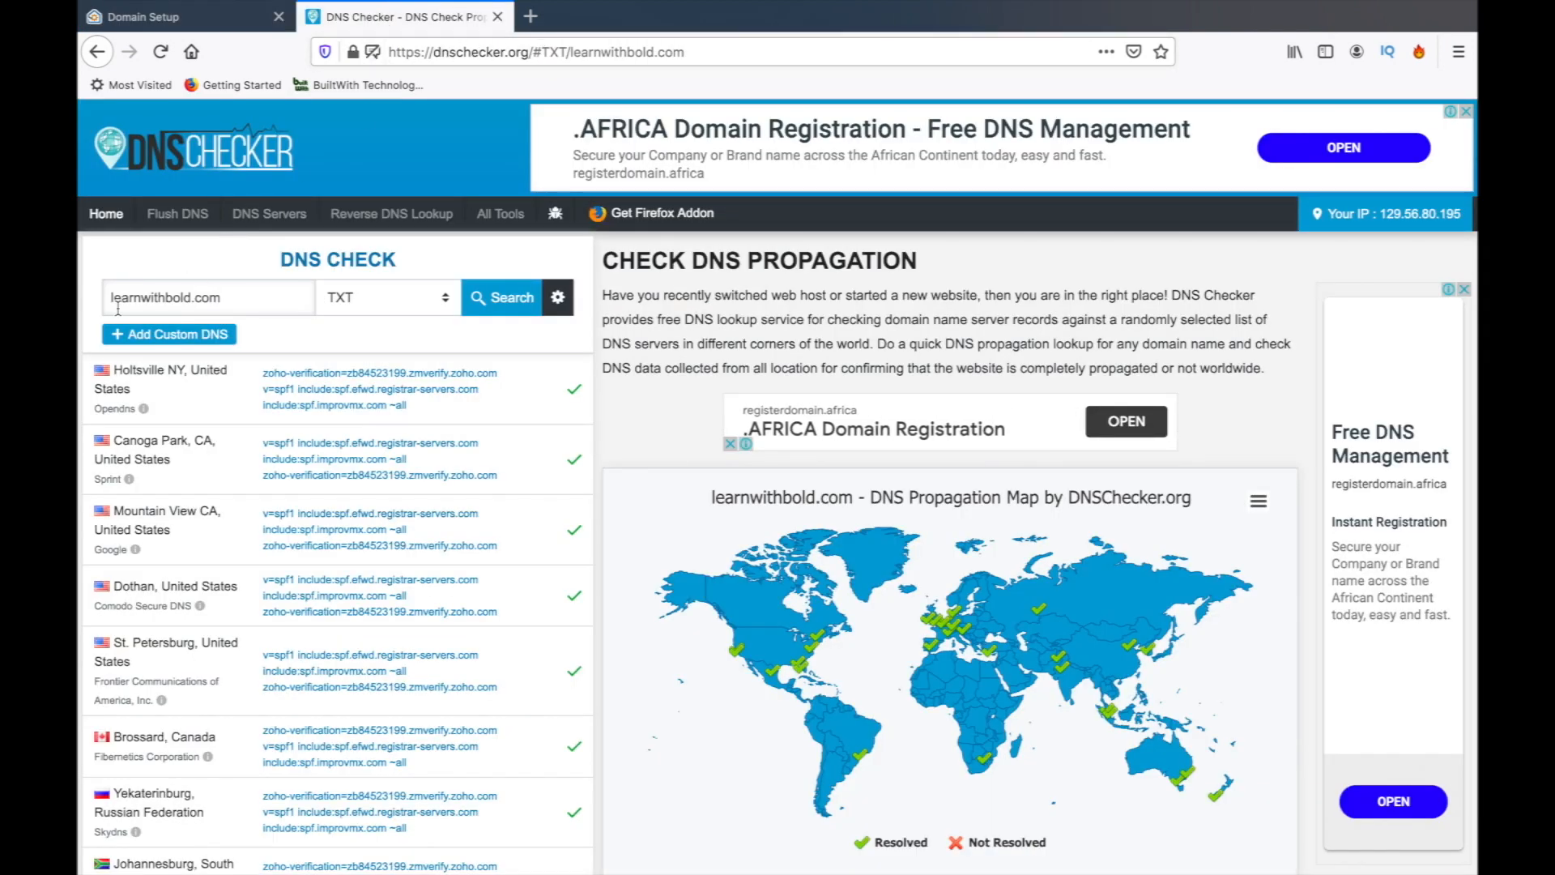
{"action": "left_click", "coordinate": [510, 303]}
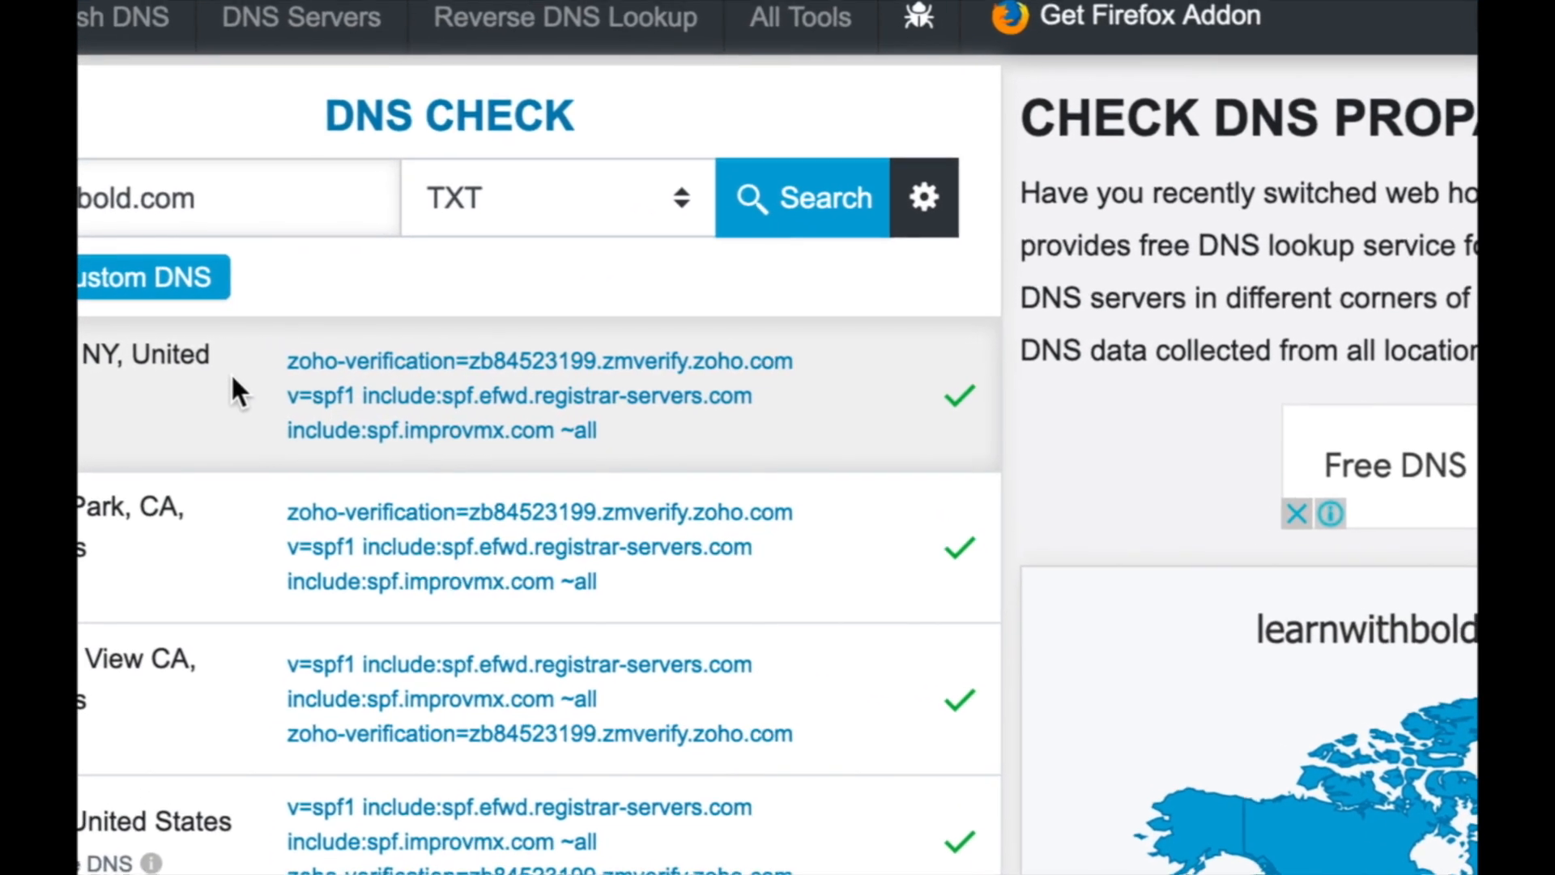
{"action": "left_click_drag", "start_coordinate": [289, 357], "coordinate": [771, 356]}
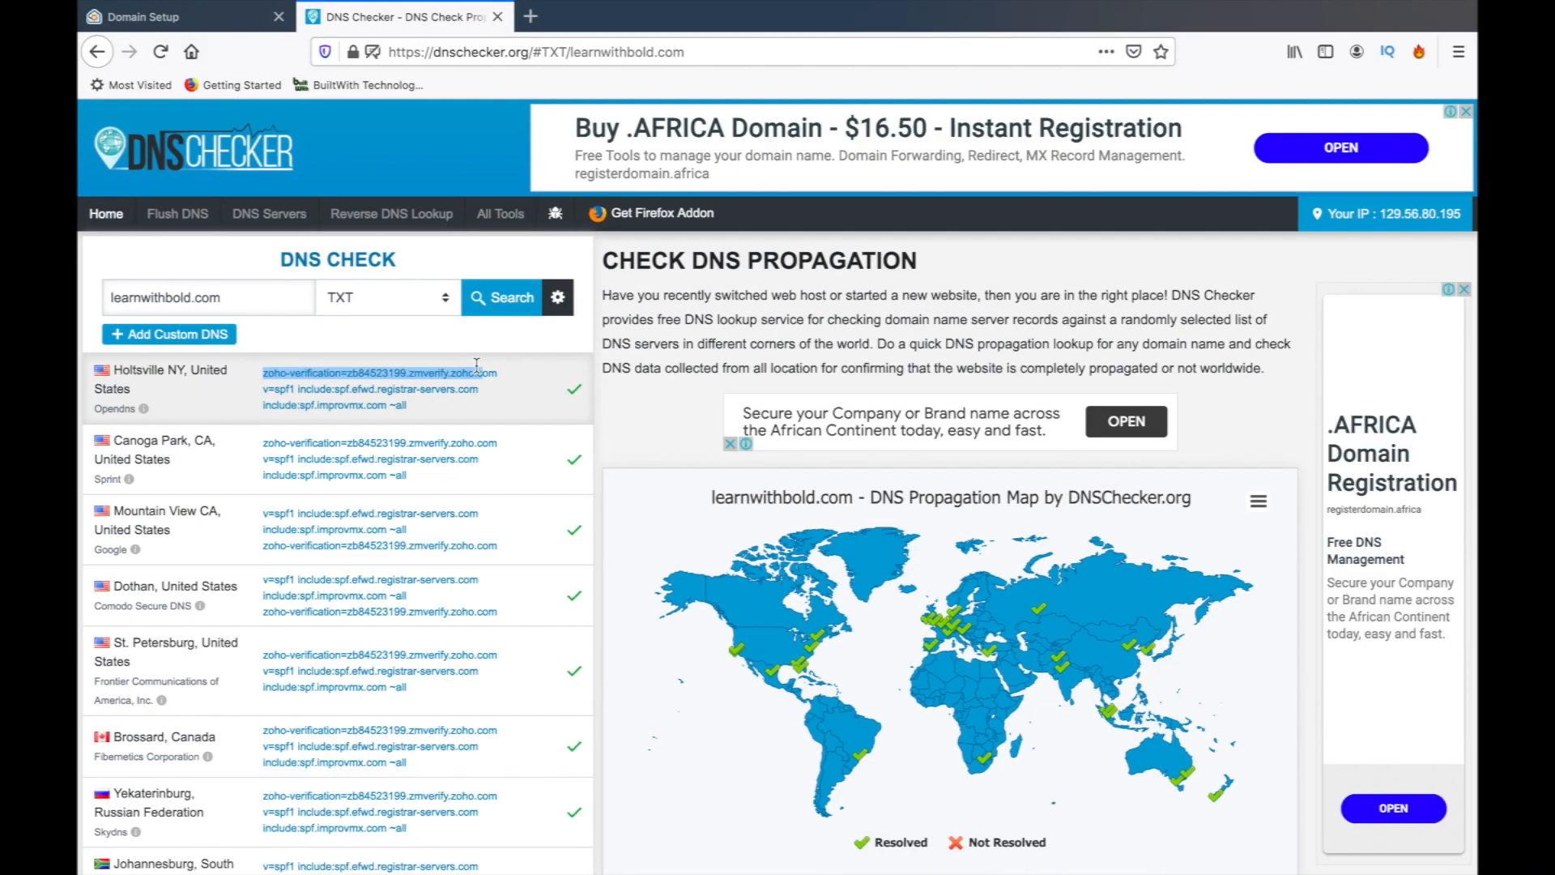
Verify learnwithbold.com by the TXT method in Zoho and create the super administrator's account on the domain with a chosen username.
{"action": "left_click", "coordinate": [198, 17]}
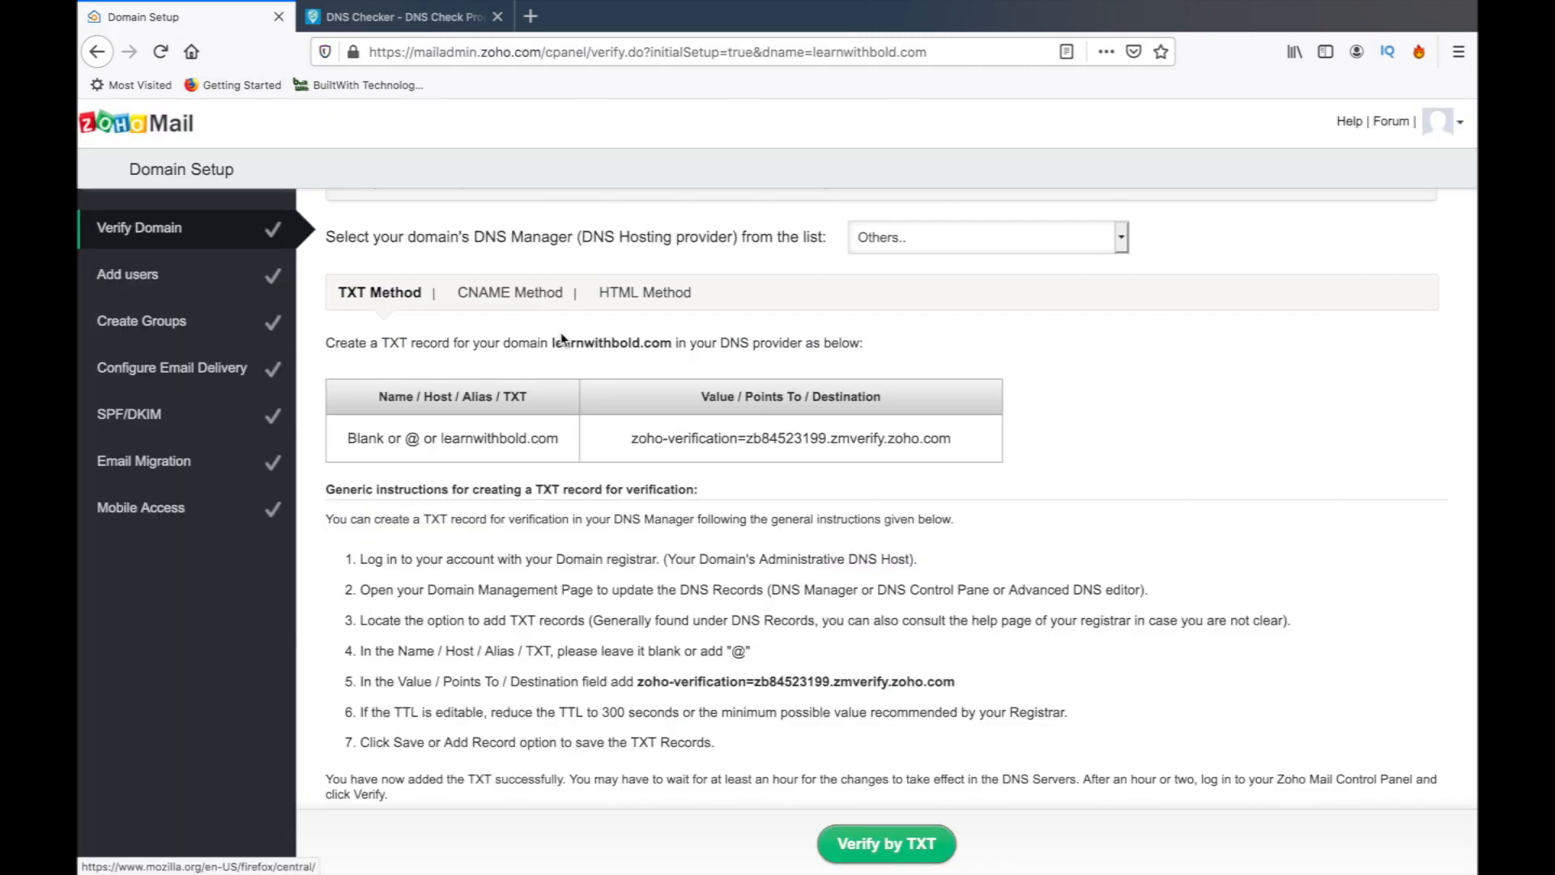
{"action": "left_click", "coordinate": [892, 855]}
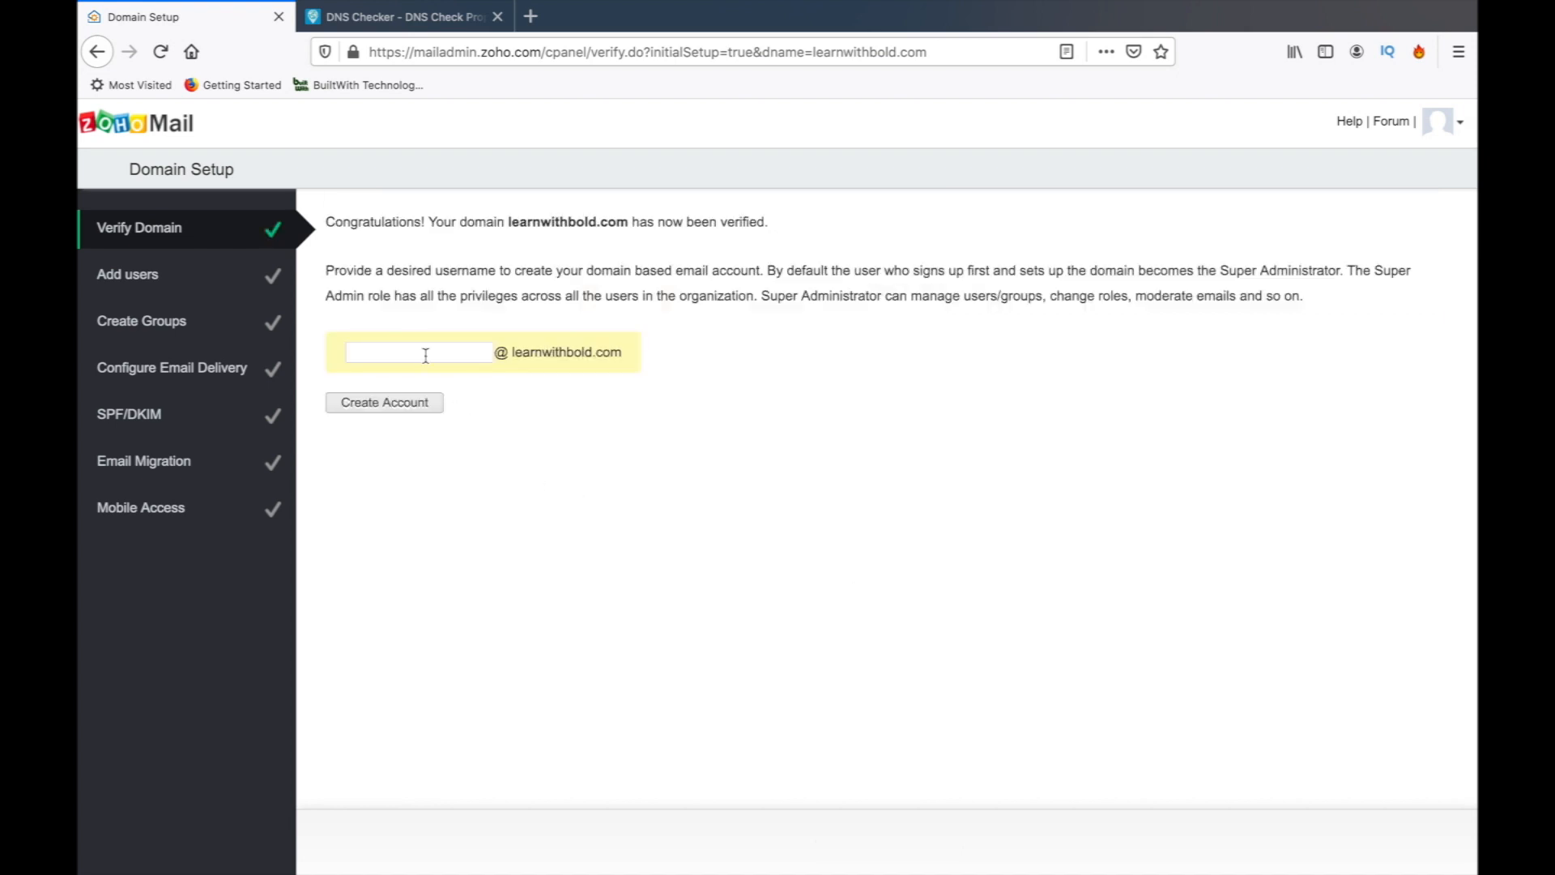
{"action": "left_click", "coordinate": [422, 349]}
{"action": "left_click", "coordinate": [411, 403]}
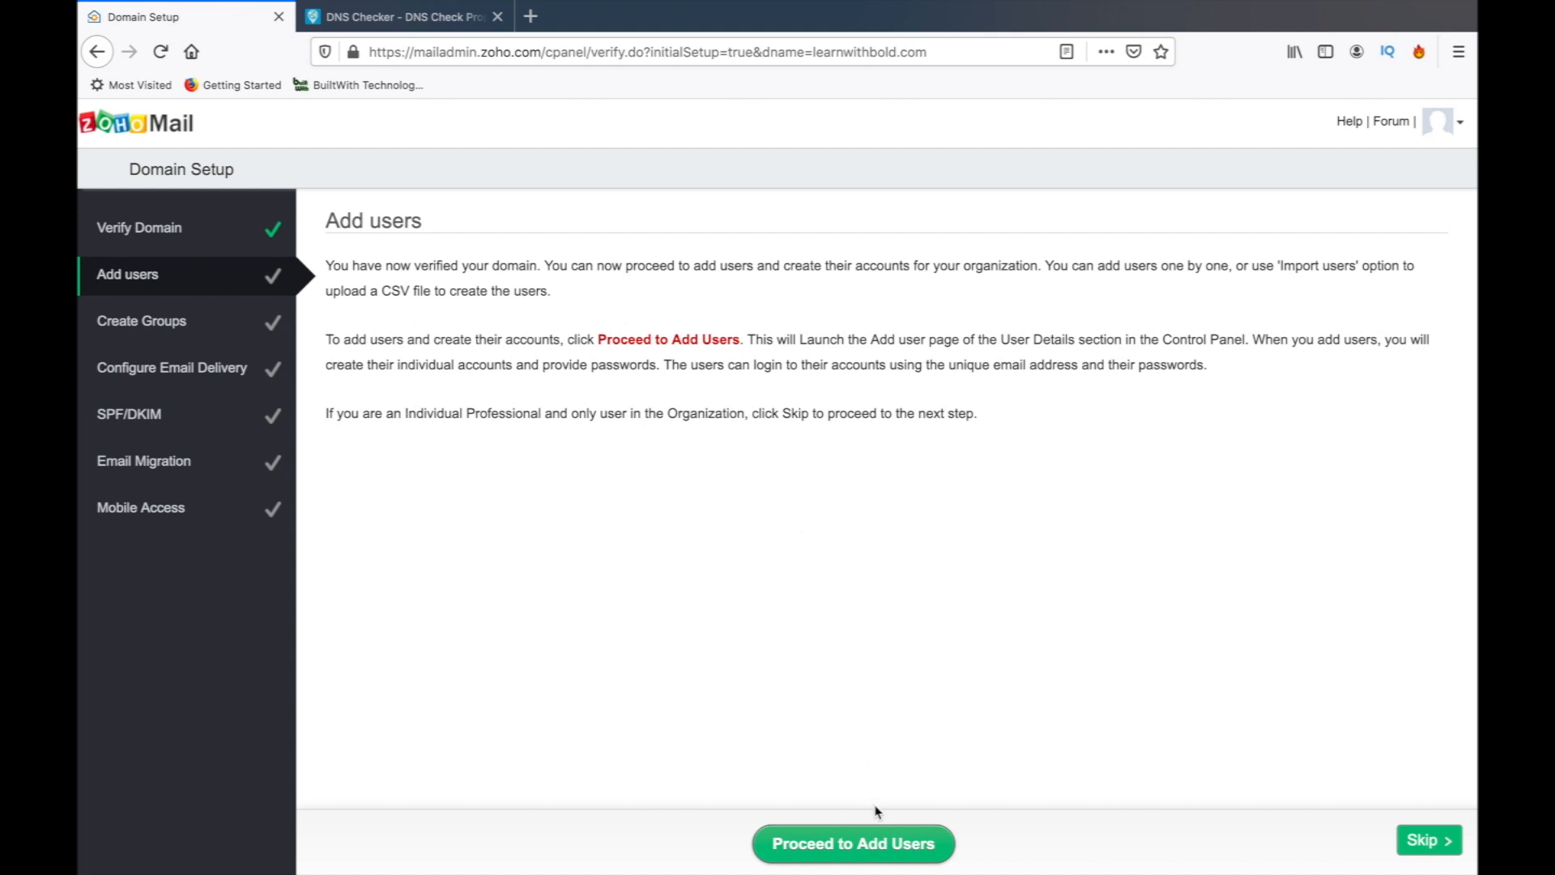
Proceed to adding users and enter the new user's first name, last name and email address at learnwithbold.com.
{"action": "left_click", "coordinate": [865, 857]}
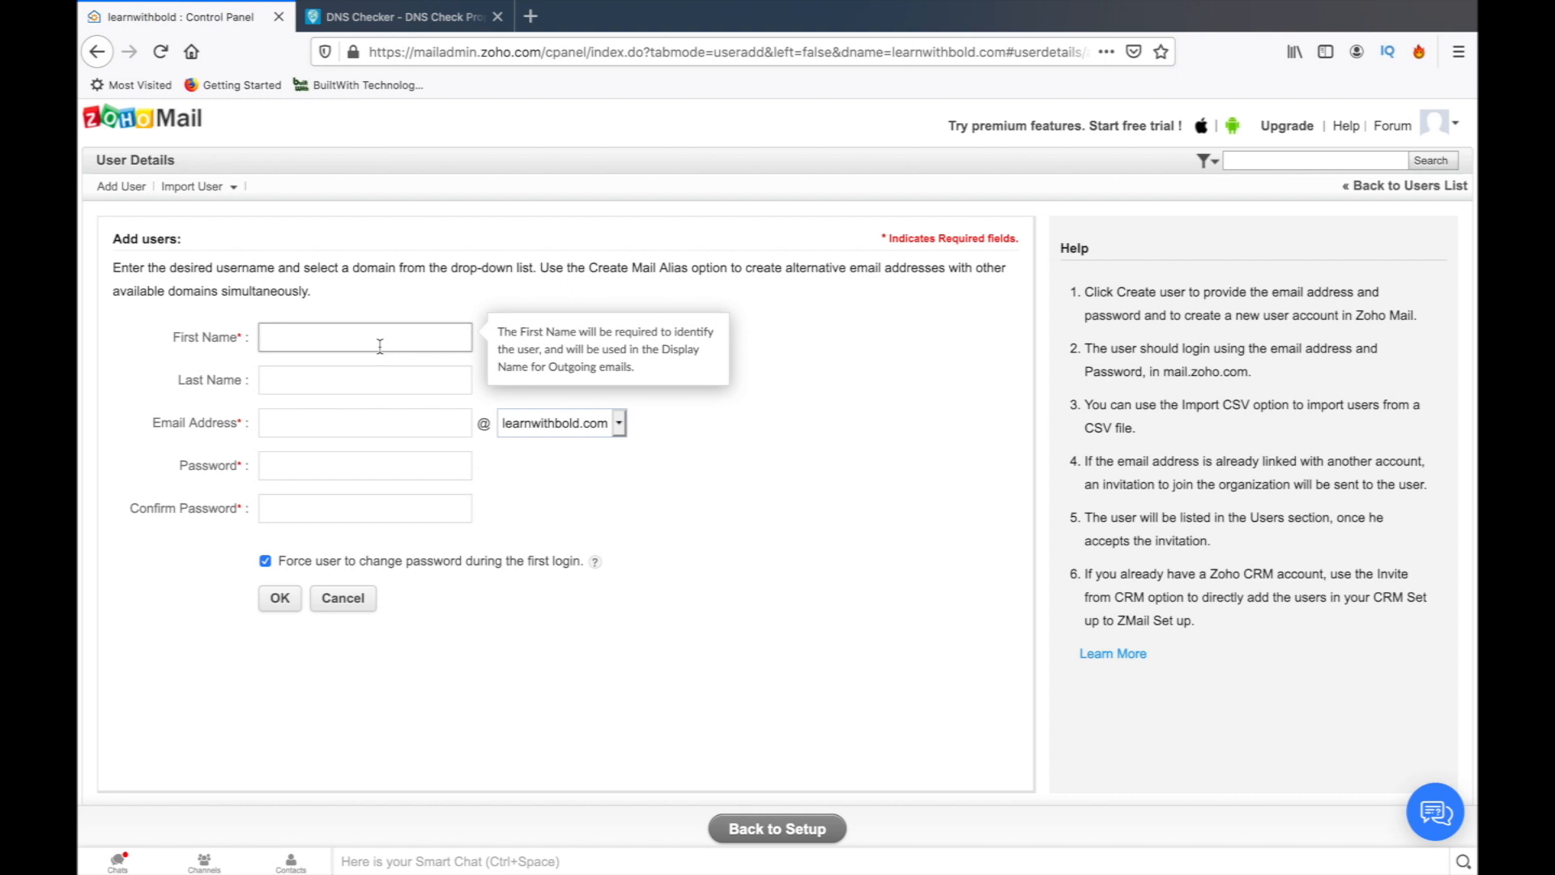
{"action": "type", "text": "yi"}
{"action": "key", "text": "Tab"}
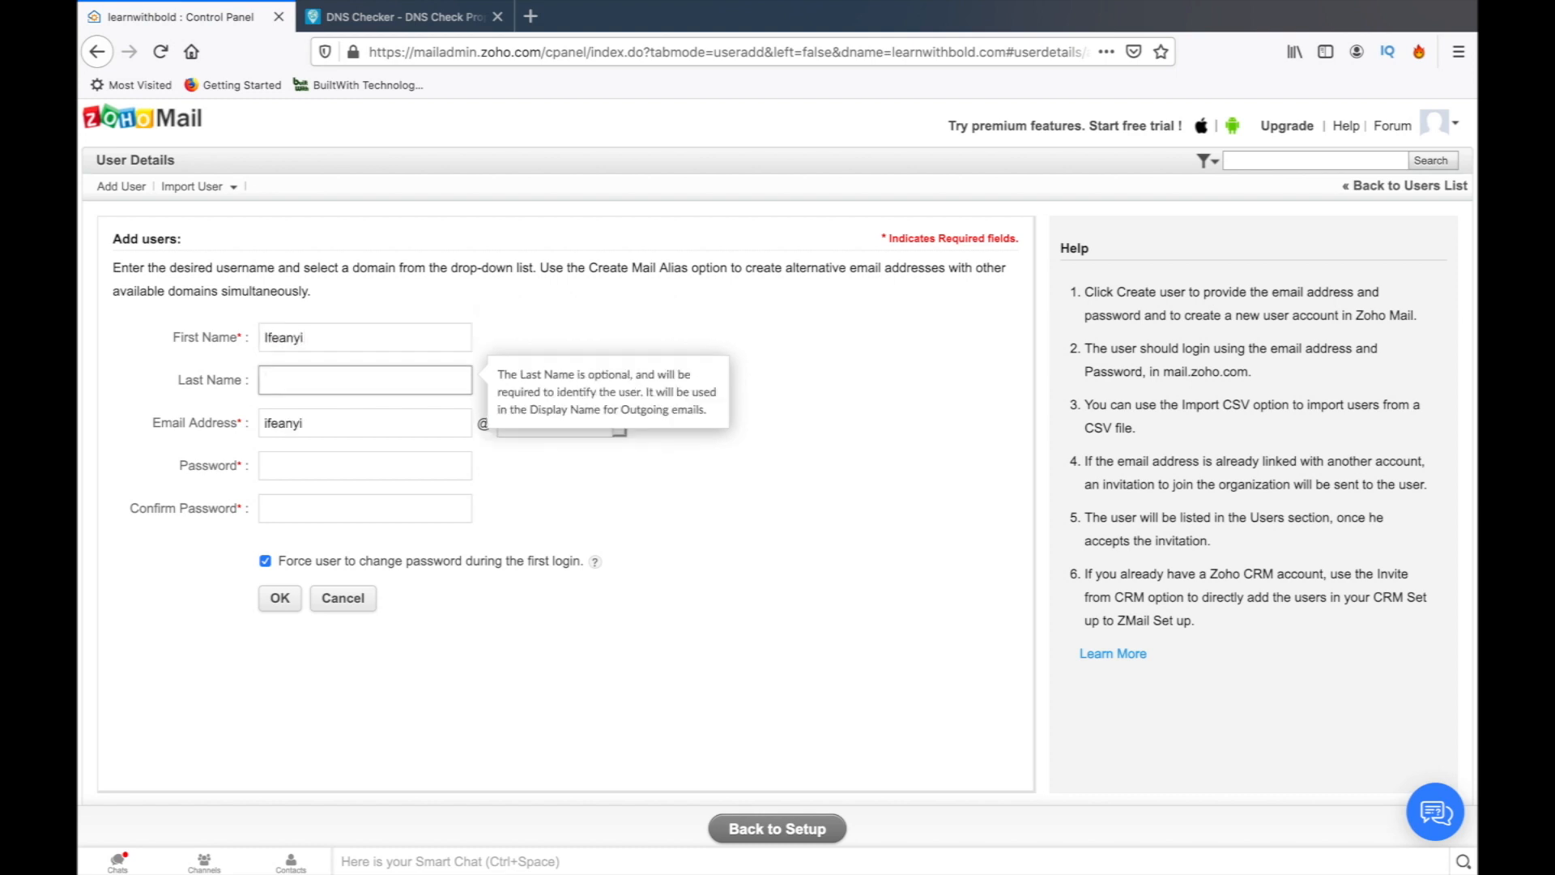
{"action": "left_click", "coordinate": [369, 422]}
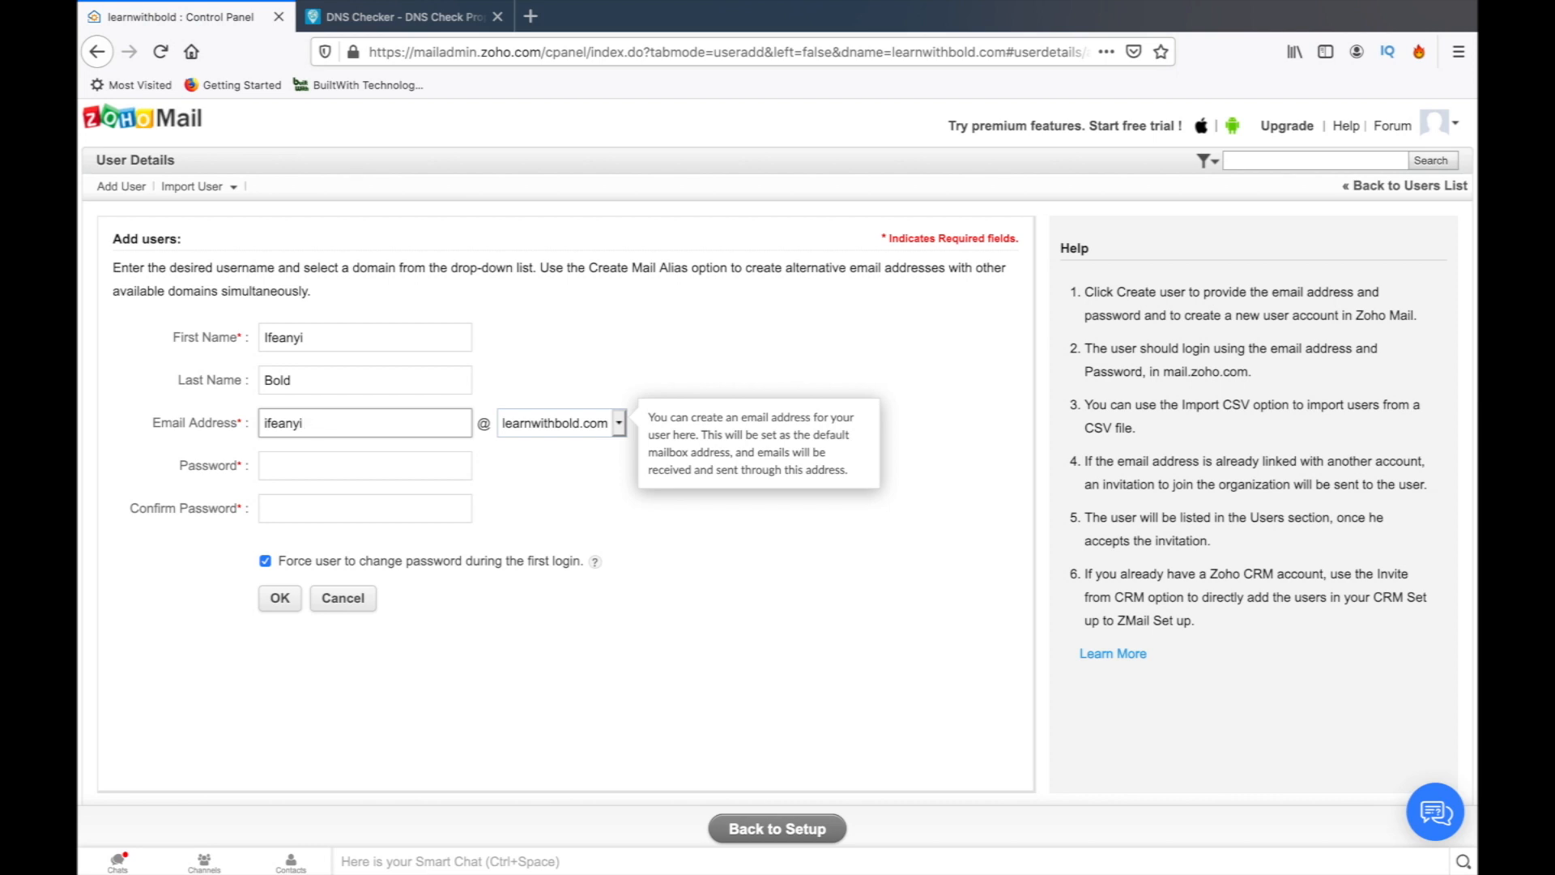
Enter and confirm a password for the new user.
{"action": "left_click", "coordinate": [367, 466]}
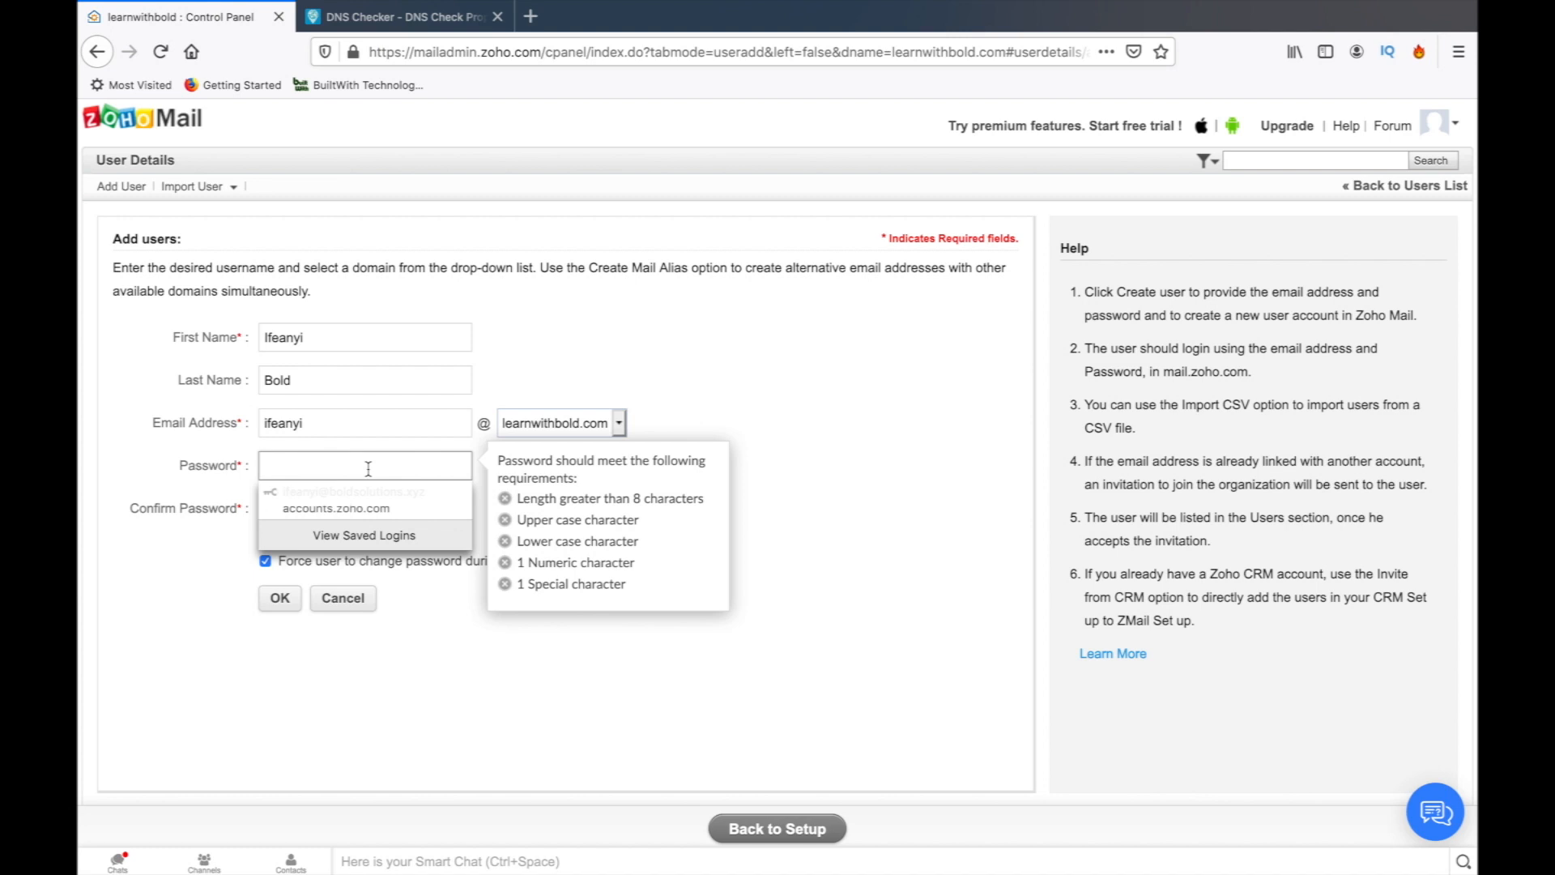
{"action": "type", "text": "••"}
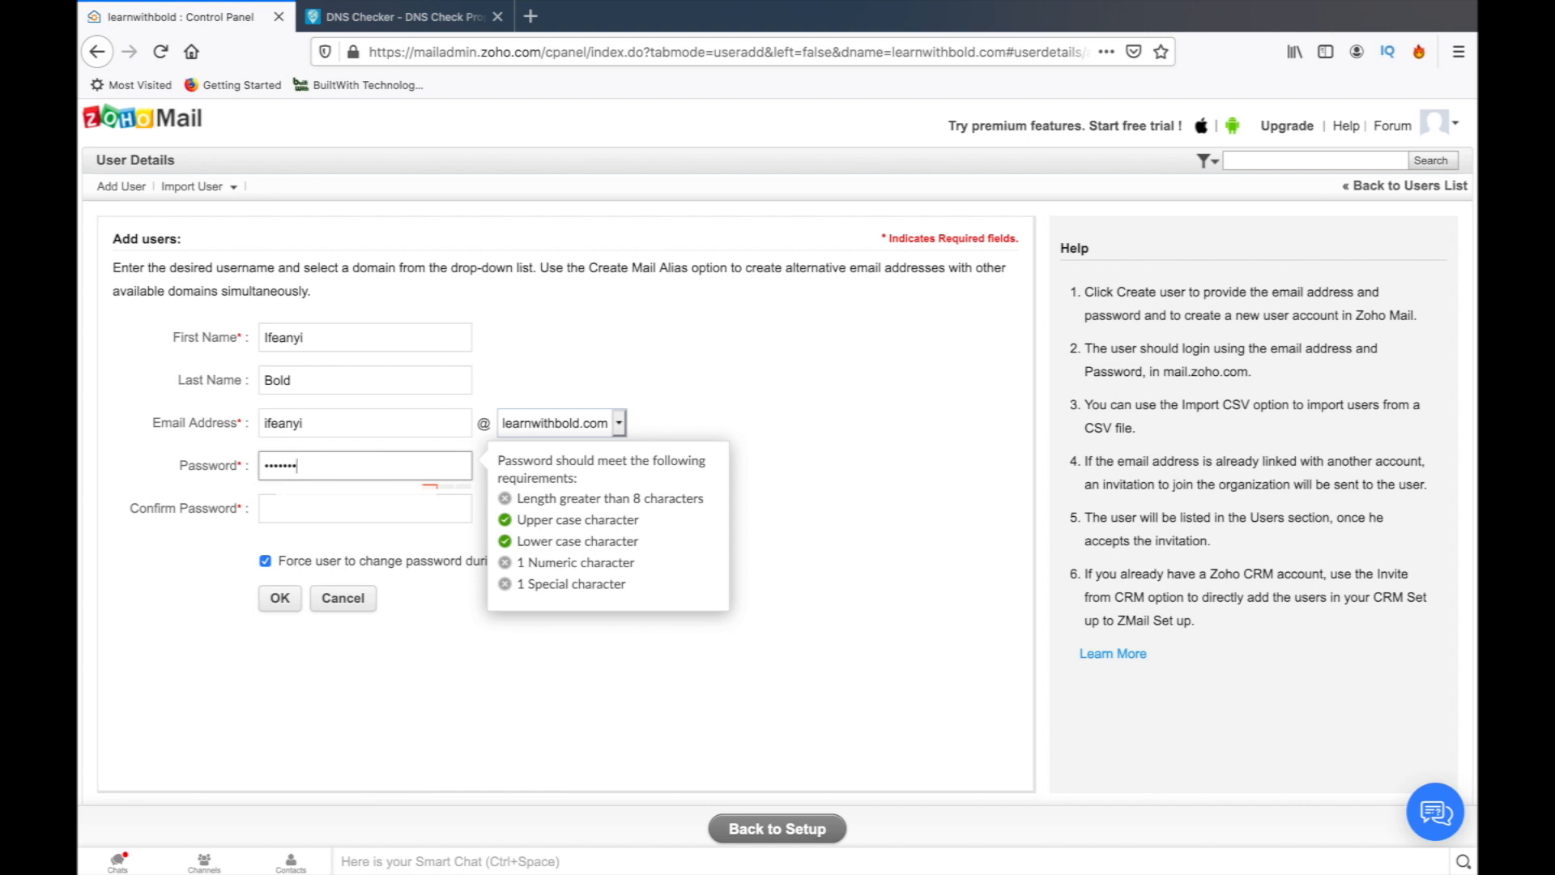
{"action": "type", "text": "••••••••"}
{"action": "key", "text": "Tab"}
{"action": "type", "text": "••"}
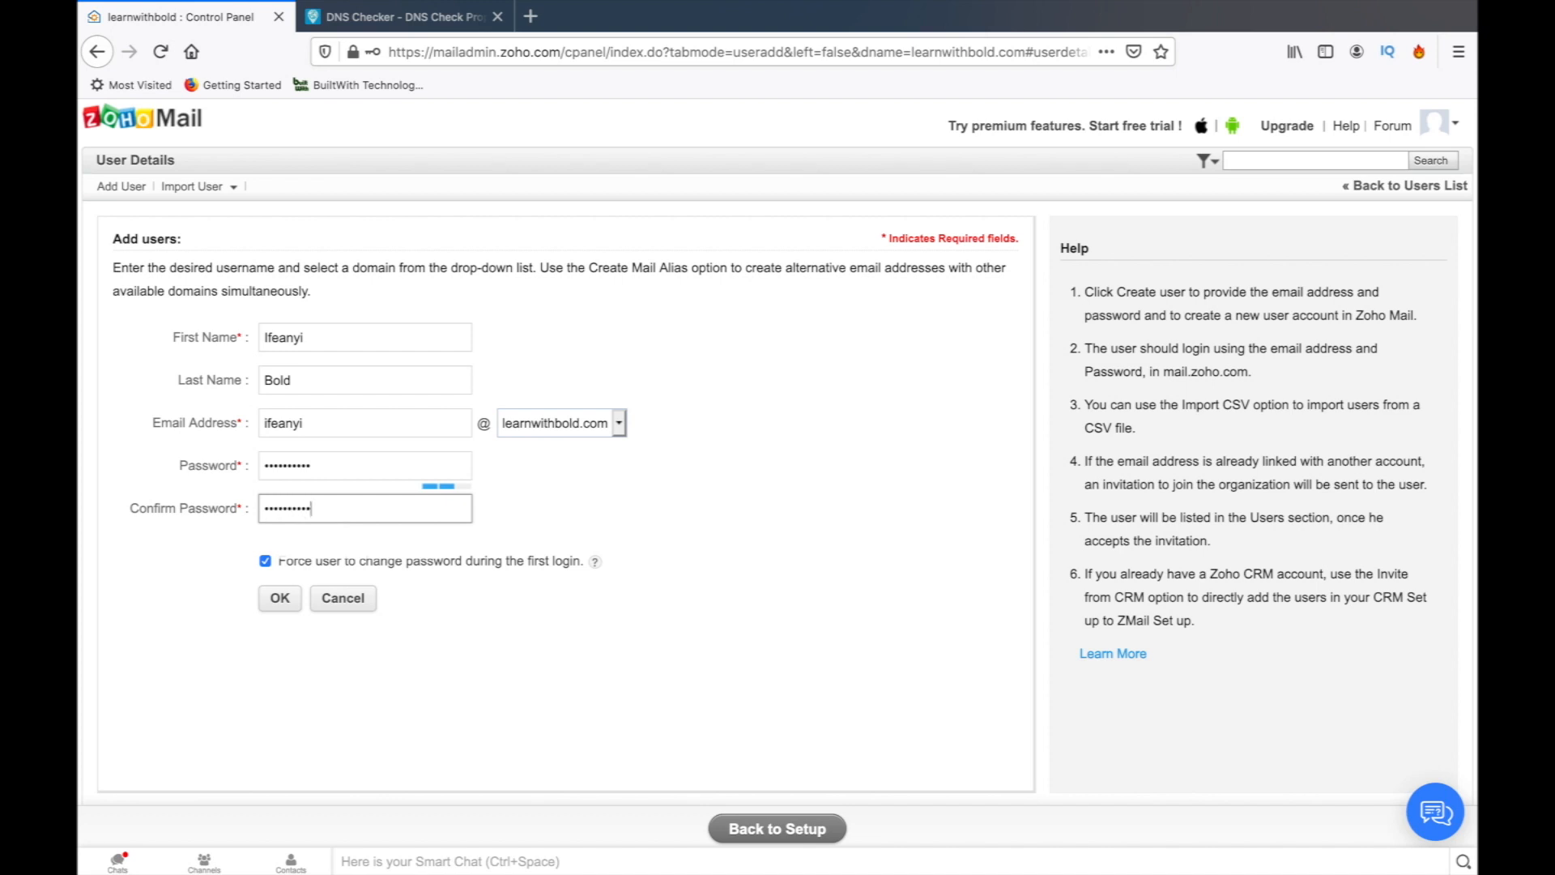
Add the user without a forced password change at first login, and skip creating groups.
{"action": "left_click", "coordinate": [264, 562]}
{"action": "left_click", "coordinate": [279, 600]}
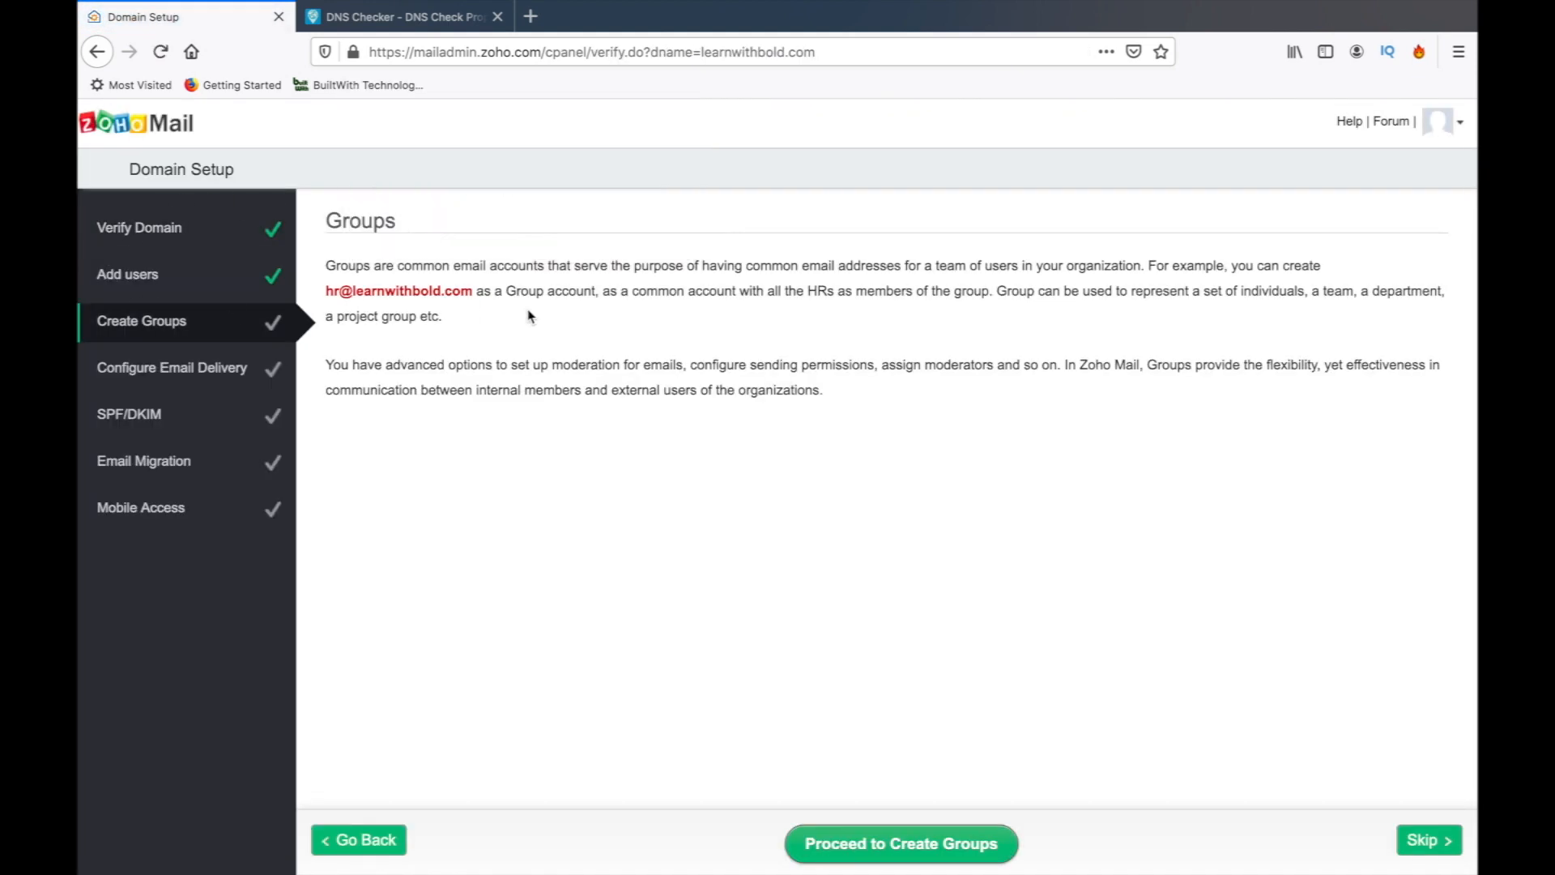
{"action": "left_click", "coordinate": [1429, 841]}
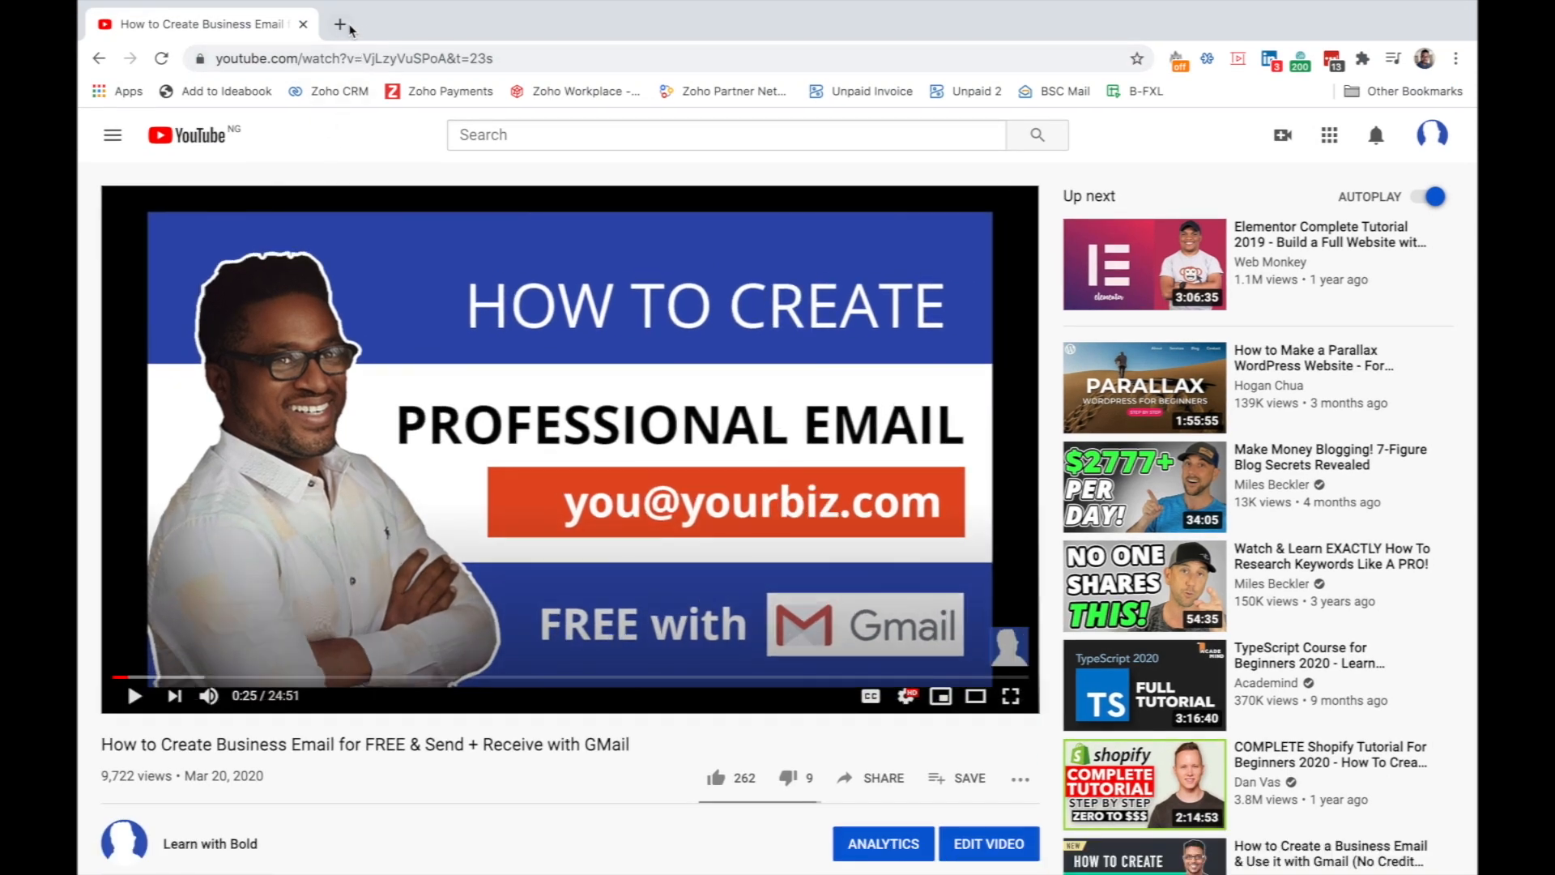
Switch to Namecheap's Advanced DNS page for learnwithbold.com in Safari and reload it.
{"action": "left_click", "coordinate": [341, 25]}
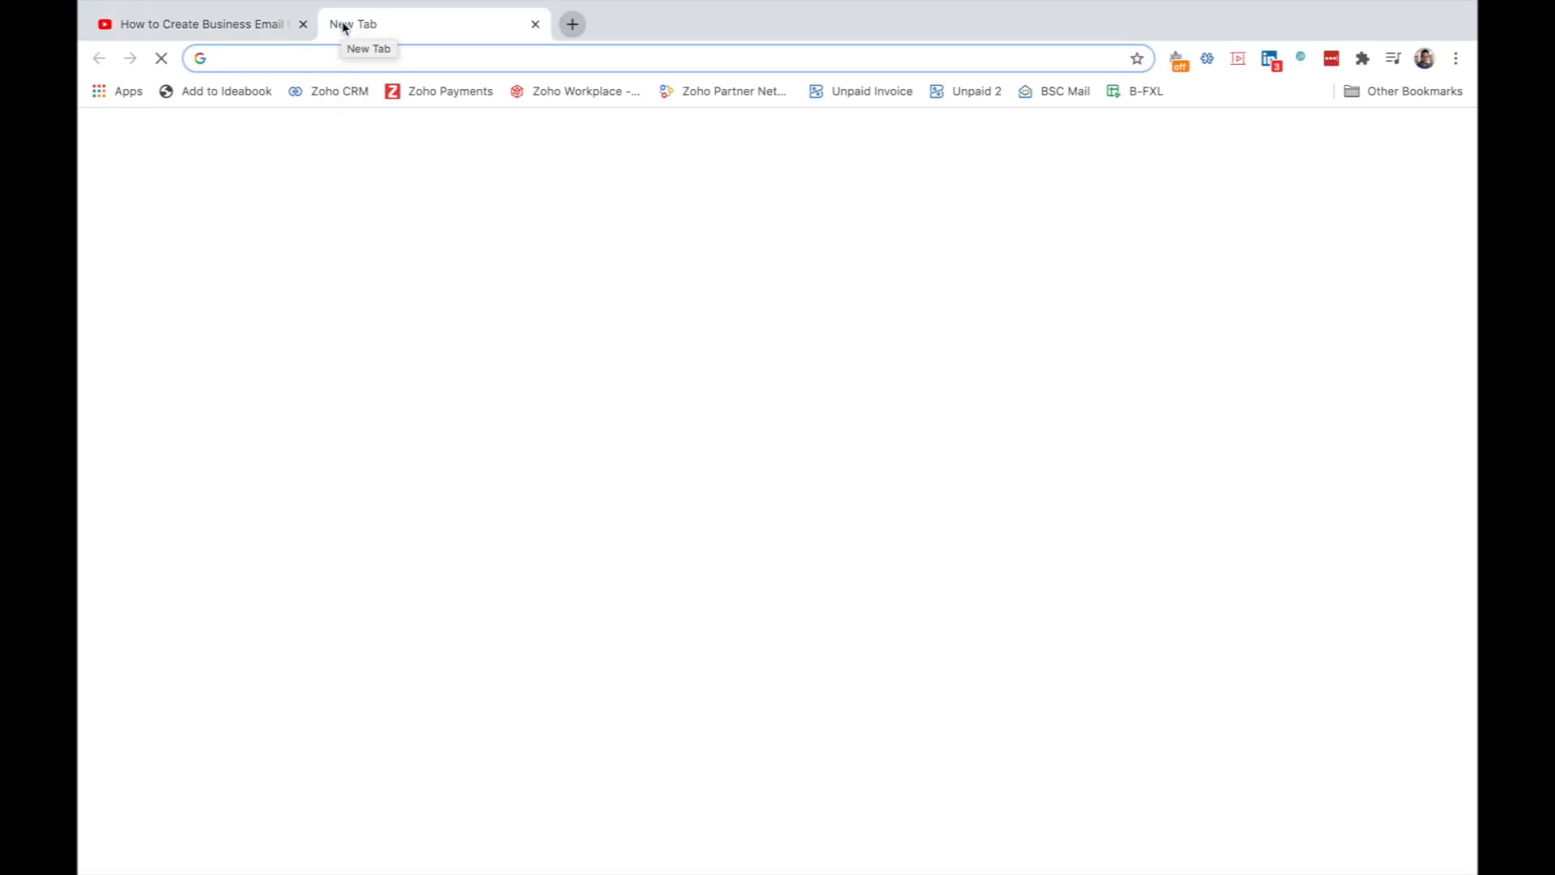
{"action": "type", "text": "name=learnwithbold.com"}
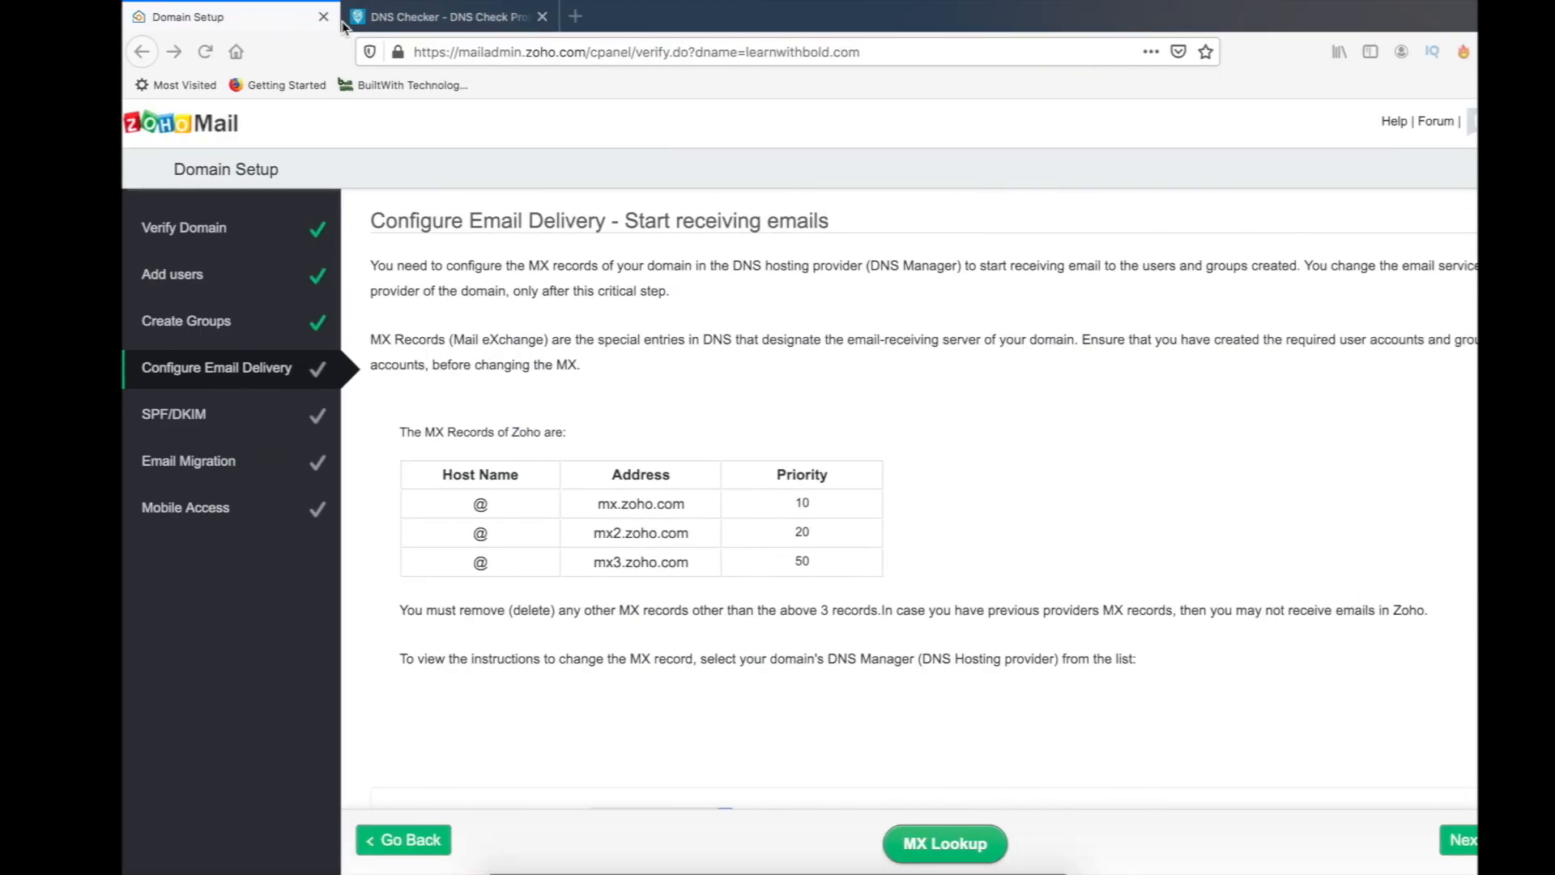
{"action": "key", "text": "ctrl+Right"}
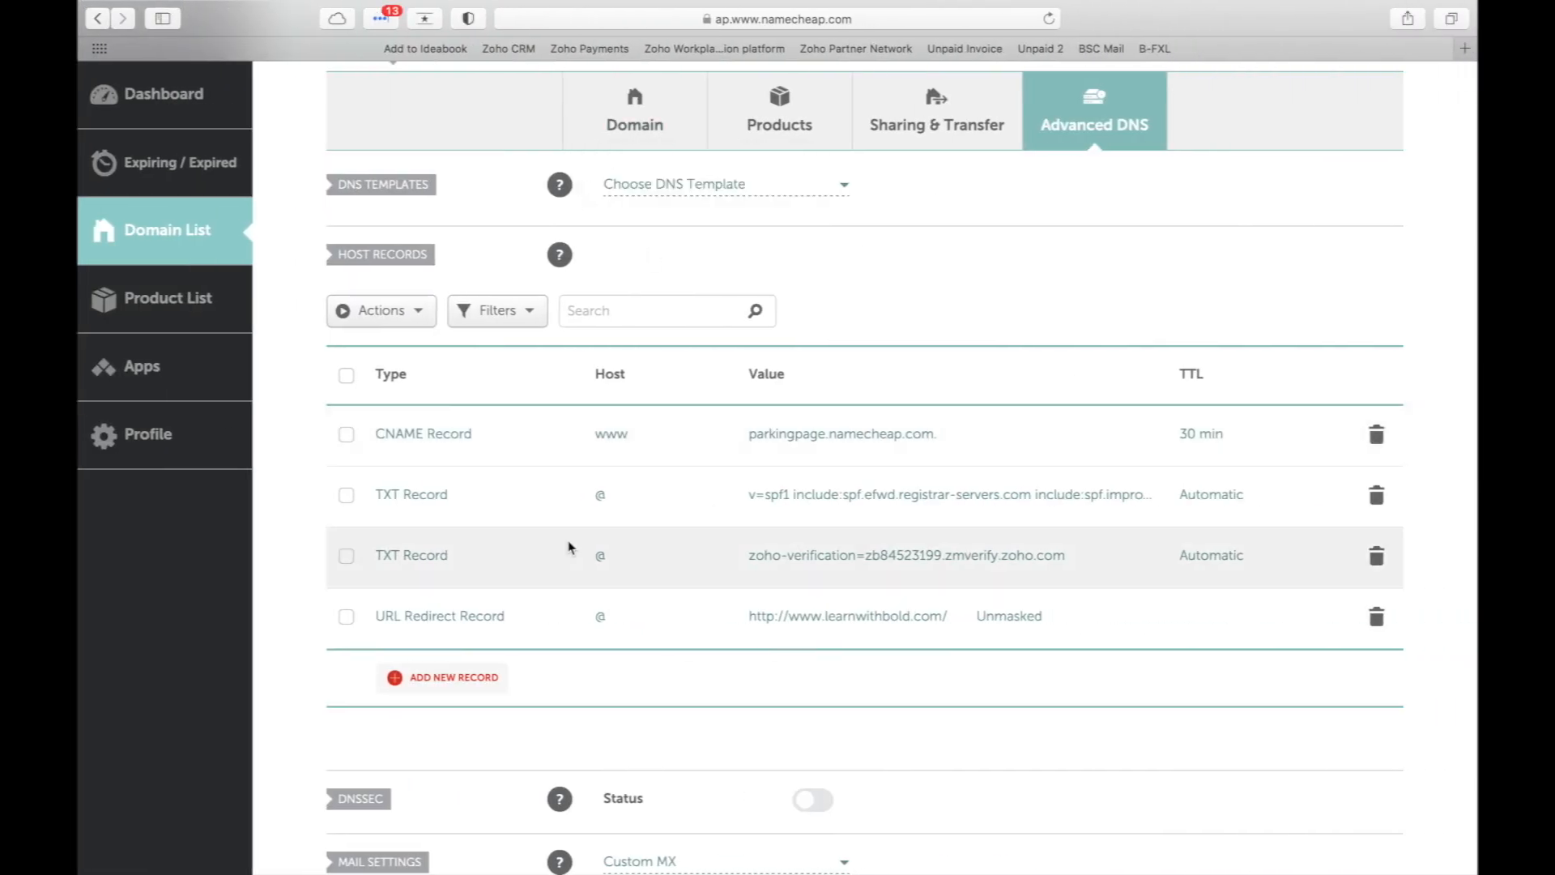
{"action": "left_click", "coordinate": [1047, 20]}
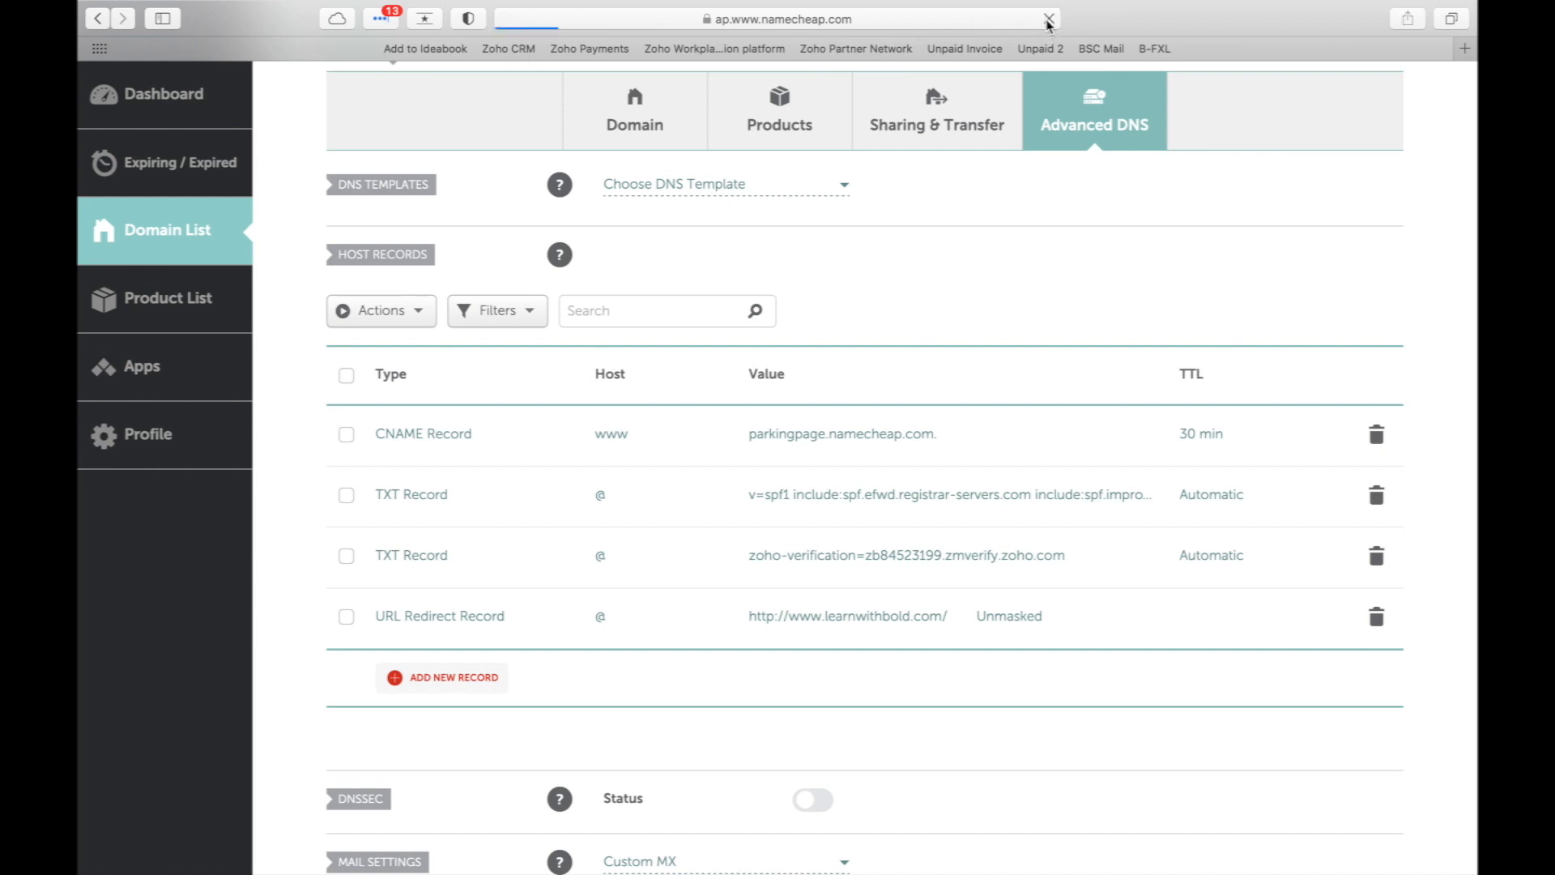
Copy the address mx.zoho.com from Zoho Mail's MX records table in Firefox and return to Namecheap's mail settings in Safari.
{"action": "key", "text": "ctrl+Left"}
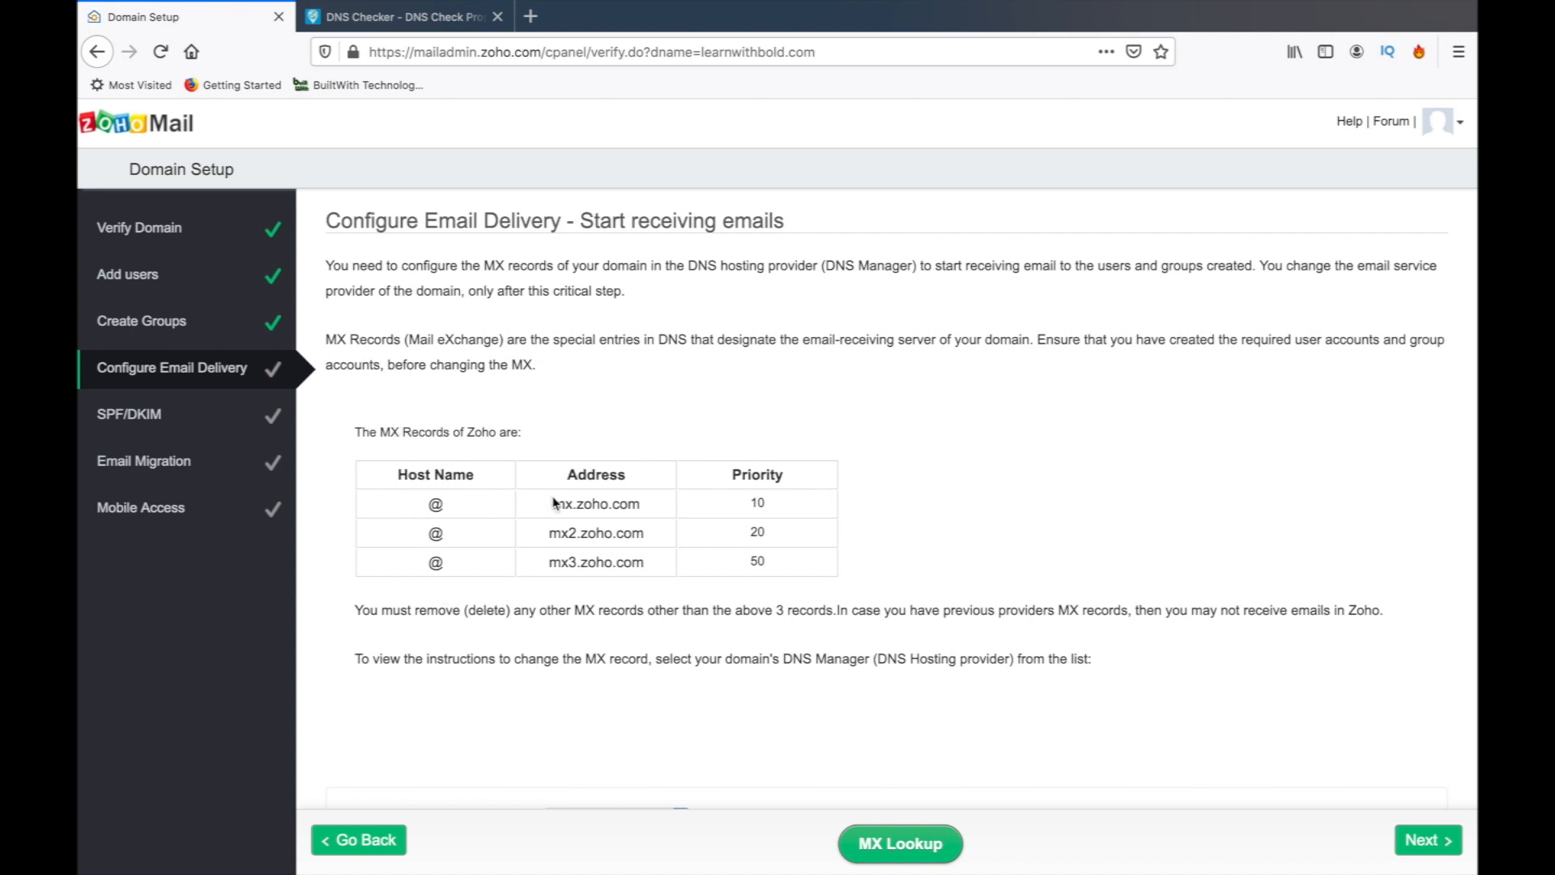
{"action": "left_click_drag", "start_coordinate": [556, 504], "coordinate": [640, 505]}
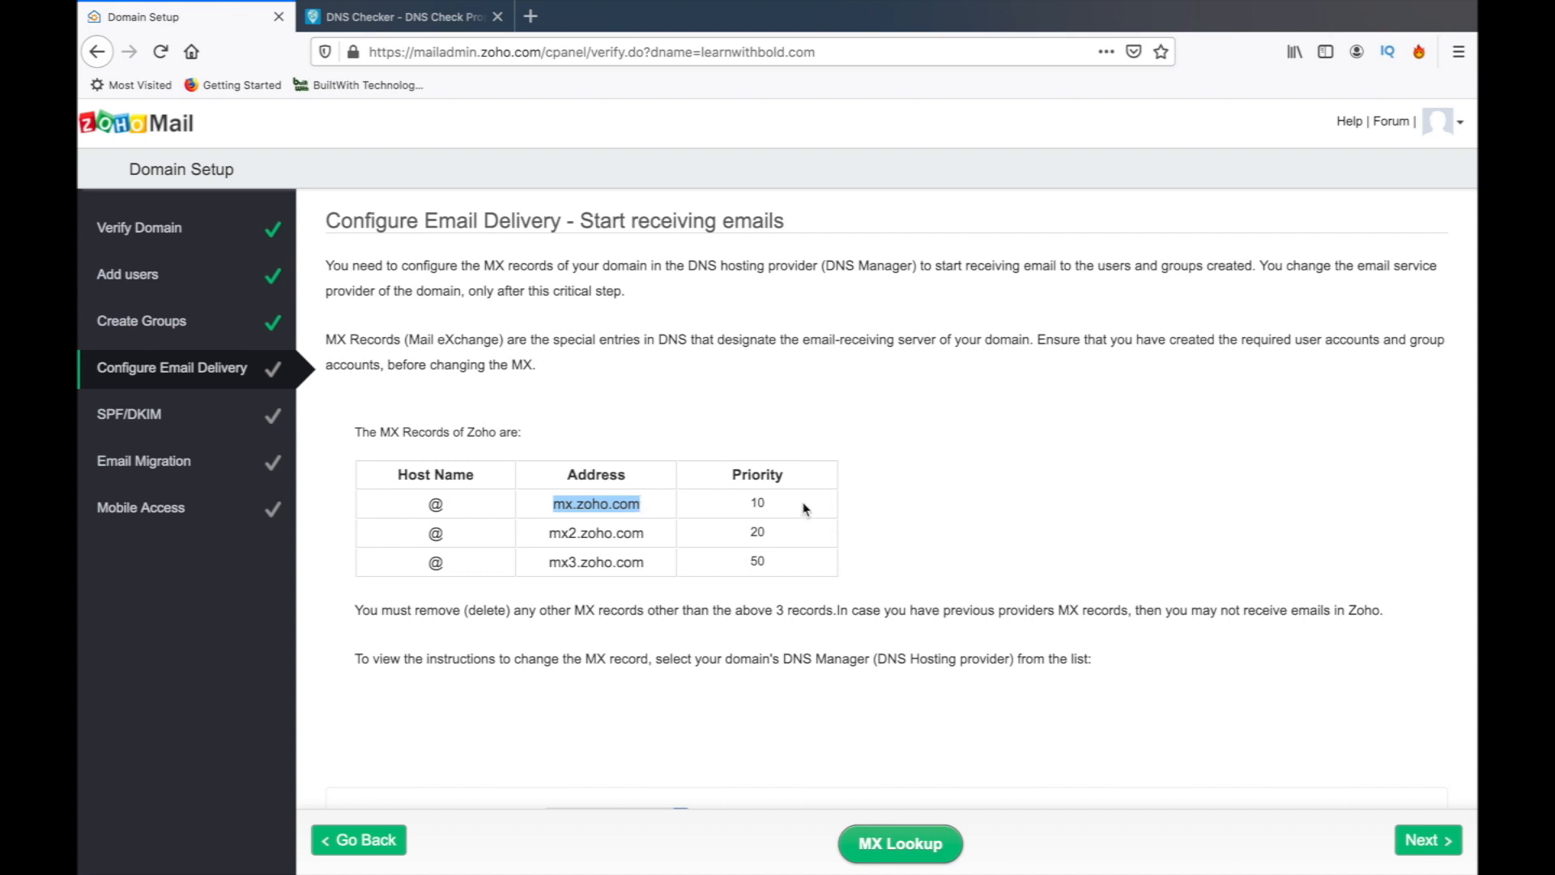
{"action": "key", "text": "ctrl+Right"}
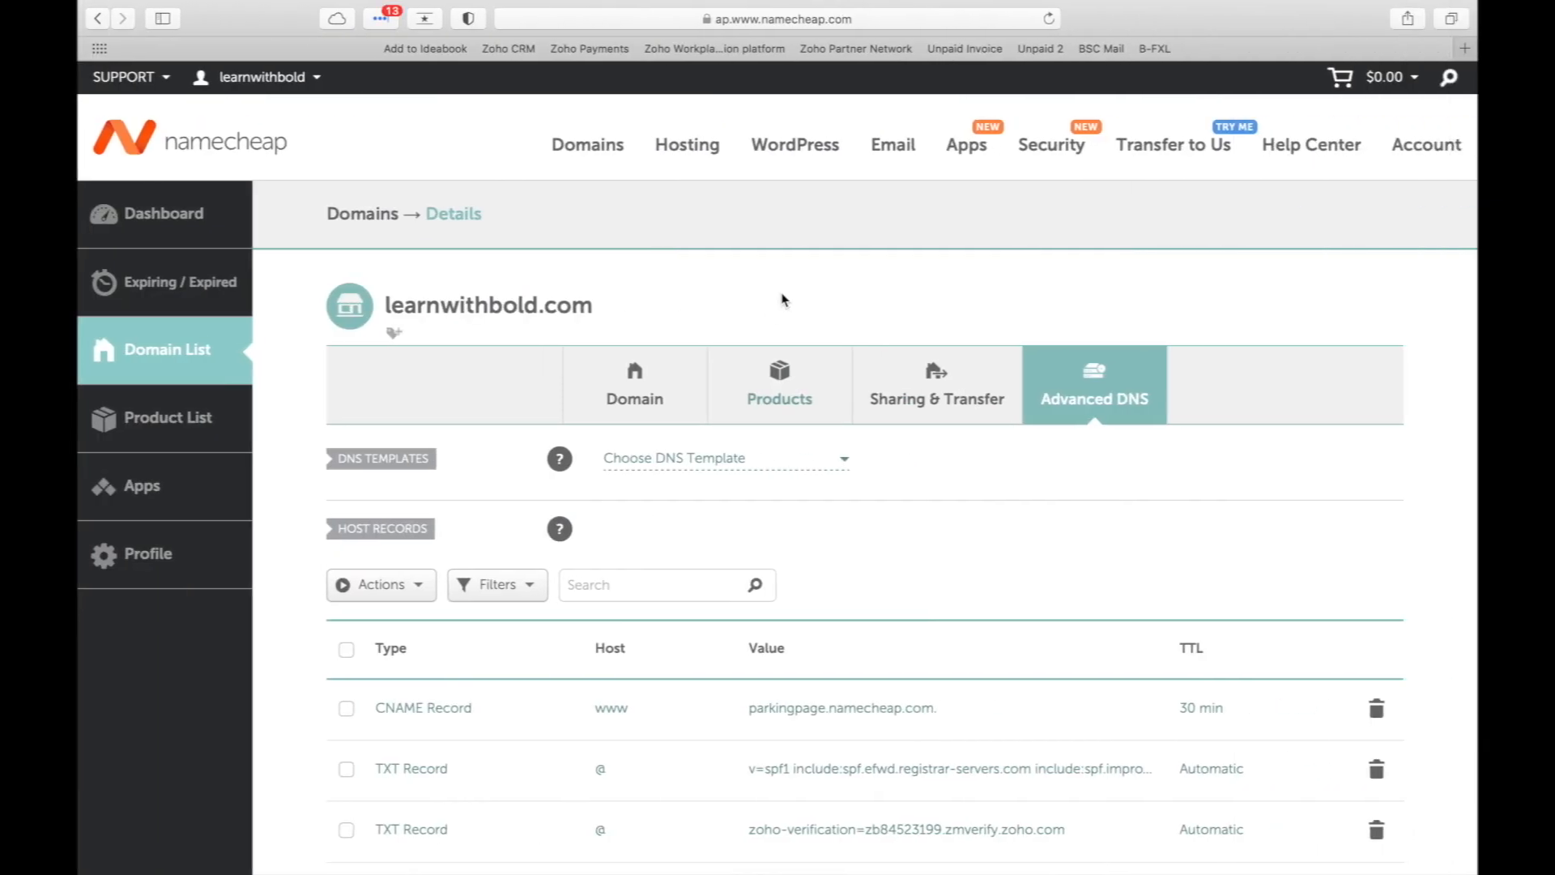
{"action": "scroll", "coordinate": [758, 524], "scroll_direction": "down", "scroll_amount": 5}
{"action": "scroll", "coordinate": [757, 524], "scroll_direction": "down", "scroll_amount": 5}
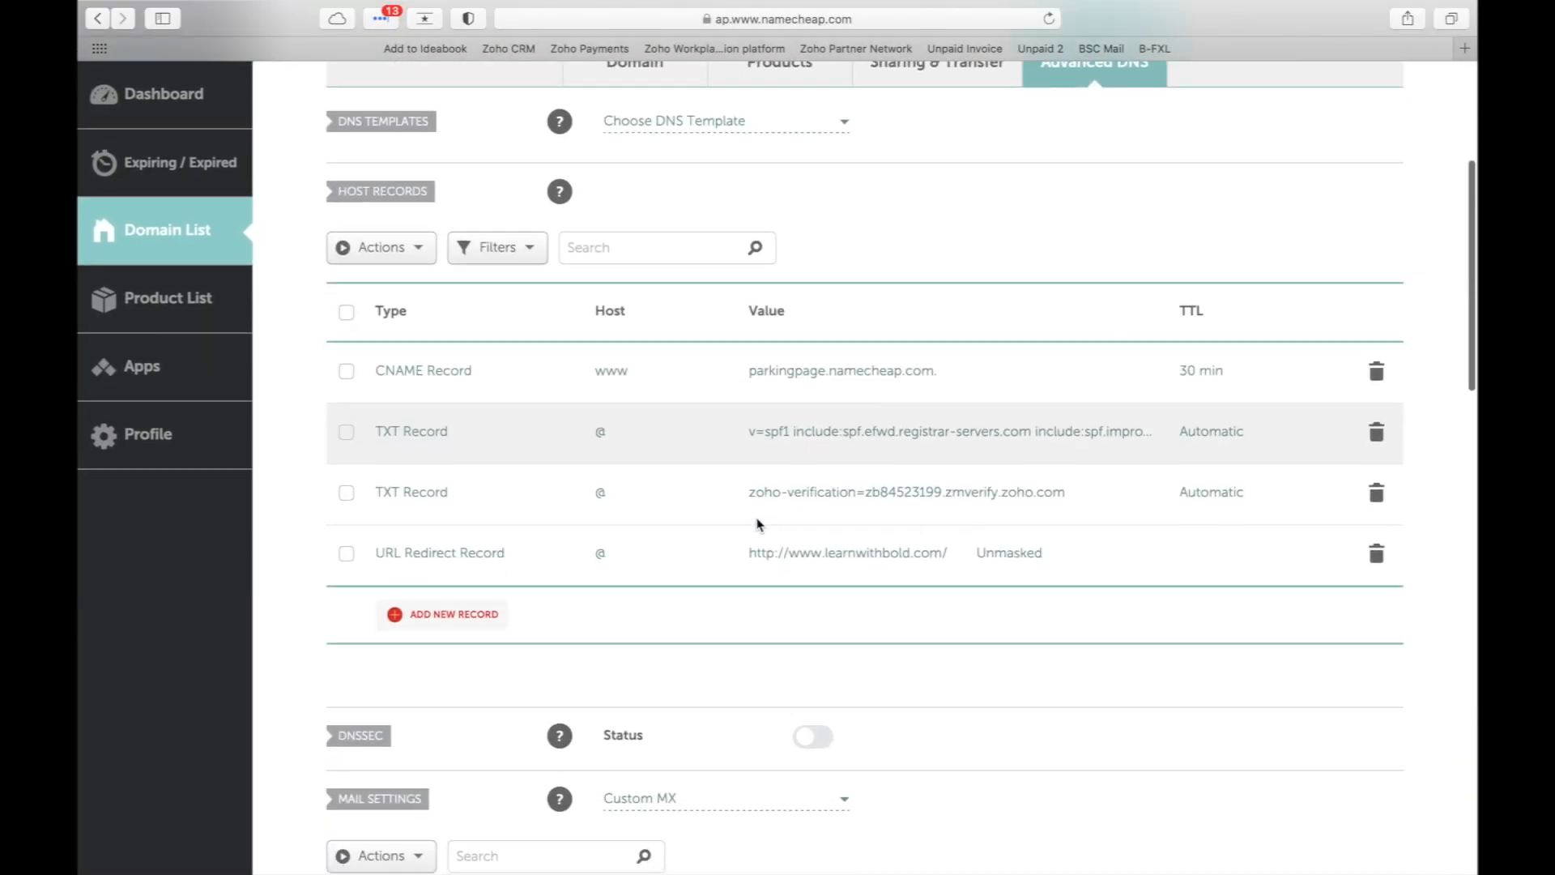
{"action": "scroll", "coordinate": [757, 524], "scroll_direction": "down", "scroll_amount": 3}
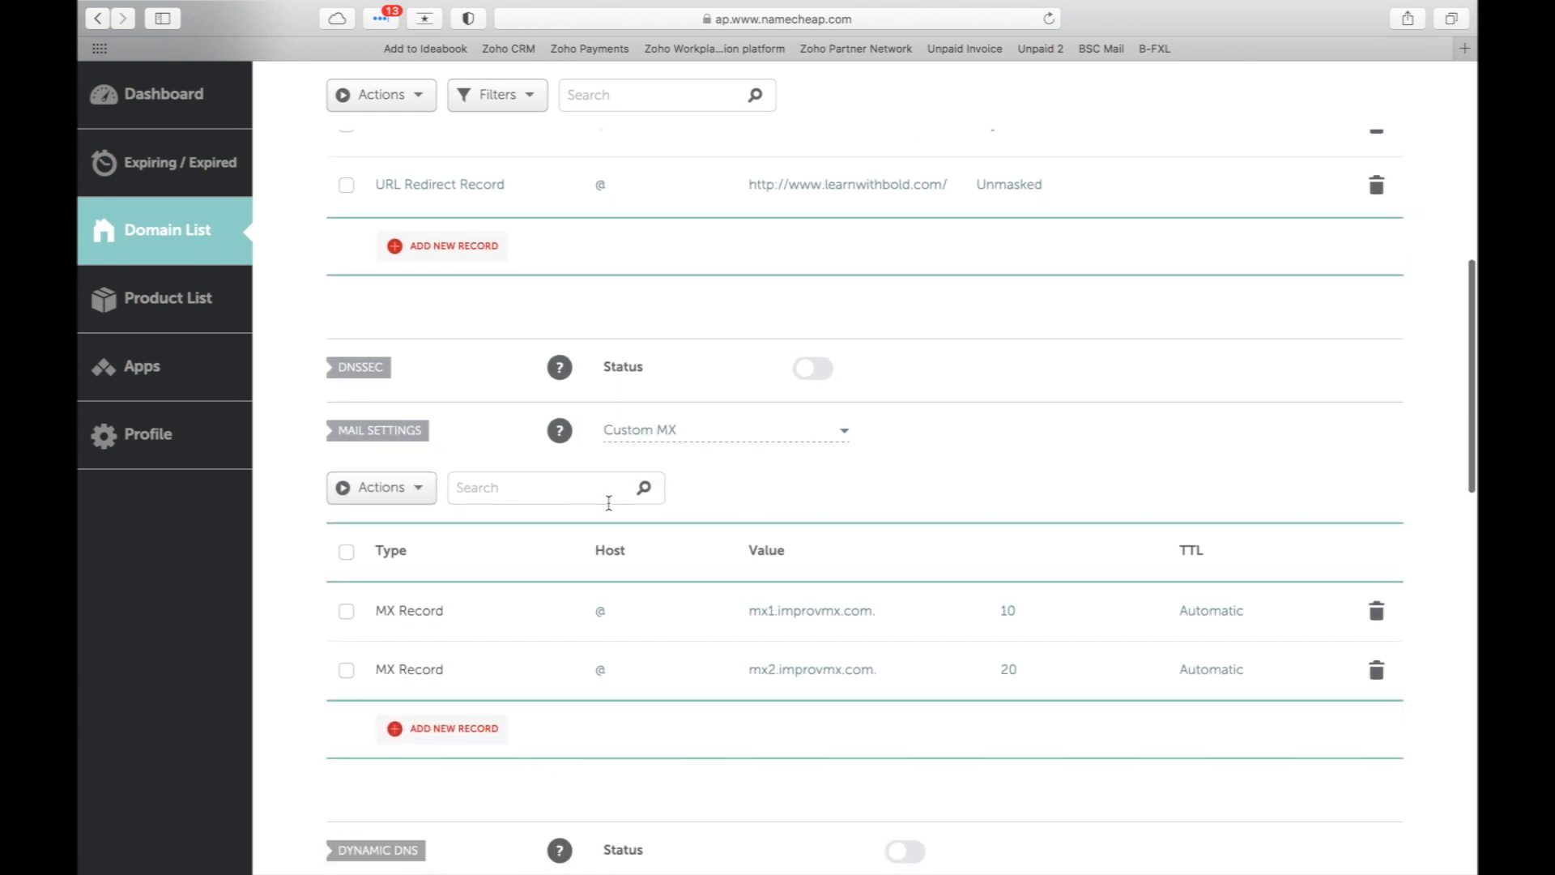
{"action": "scroll", "coordinate": [1010, 423], "scroll_direction": "up", "scroll_amount": 5}
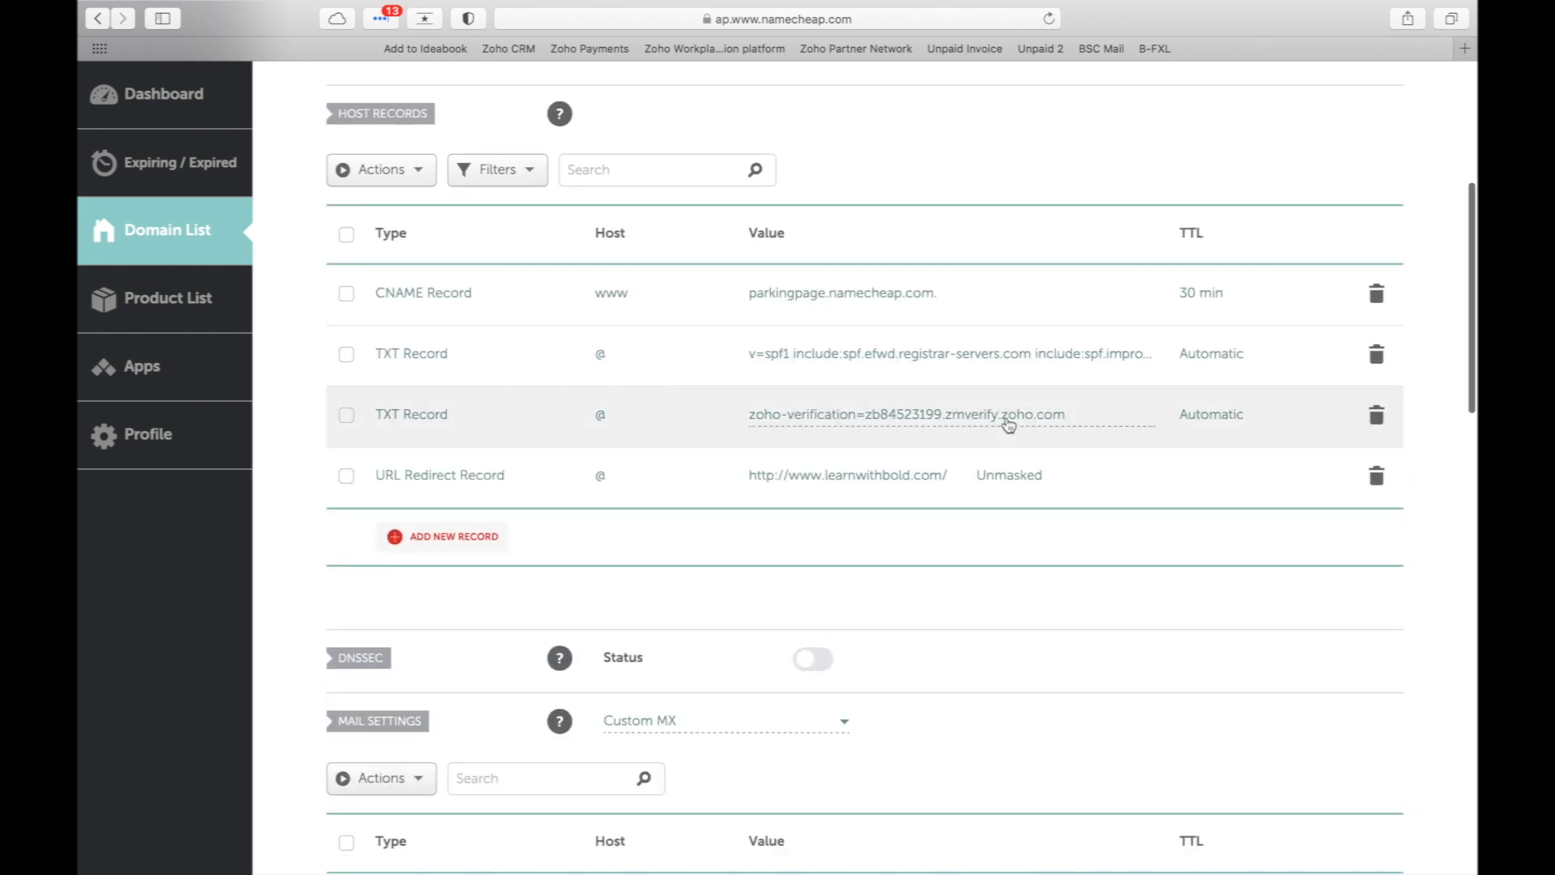
{"action": "left_click", "coordinate": [439, 537]}
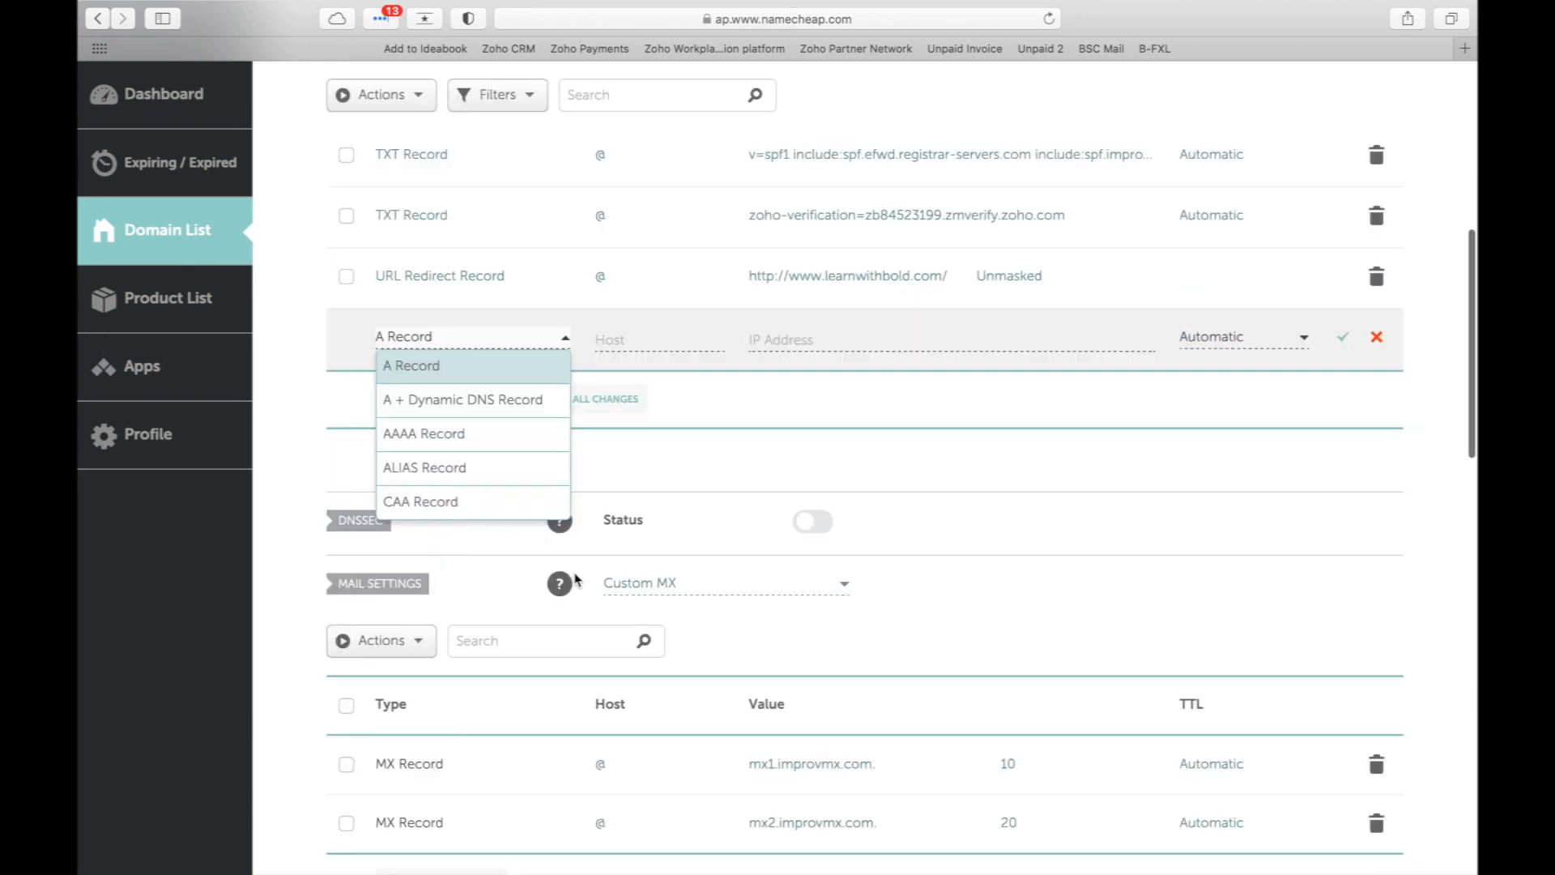
{"action": "scroll", "coordinate": [575, 579], "scroll_direction": "down", "scroll_amount": 3}
{"action": "scroll", "coordinate": [514, 348], "scroll_direction": "down", "scroll_amount": 3}
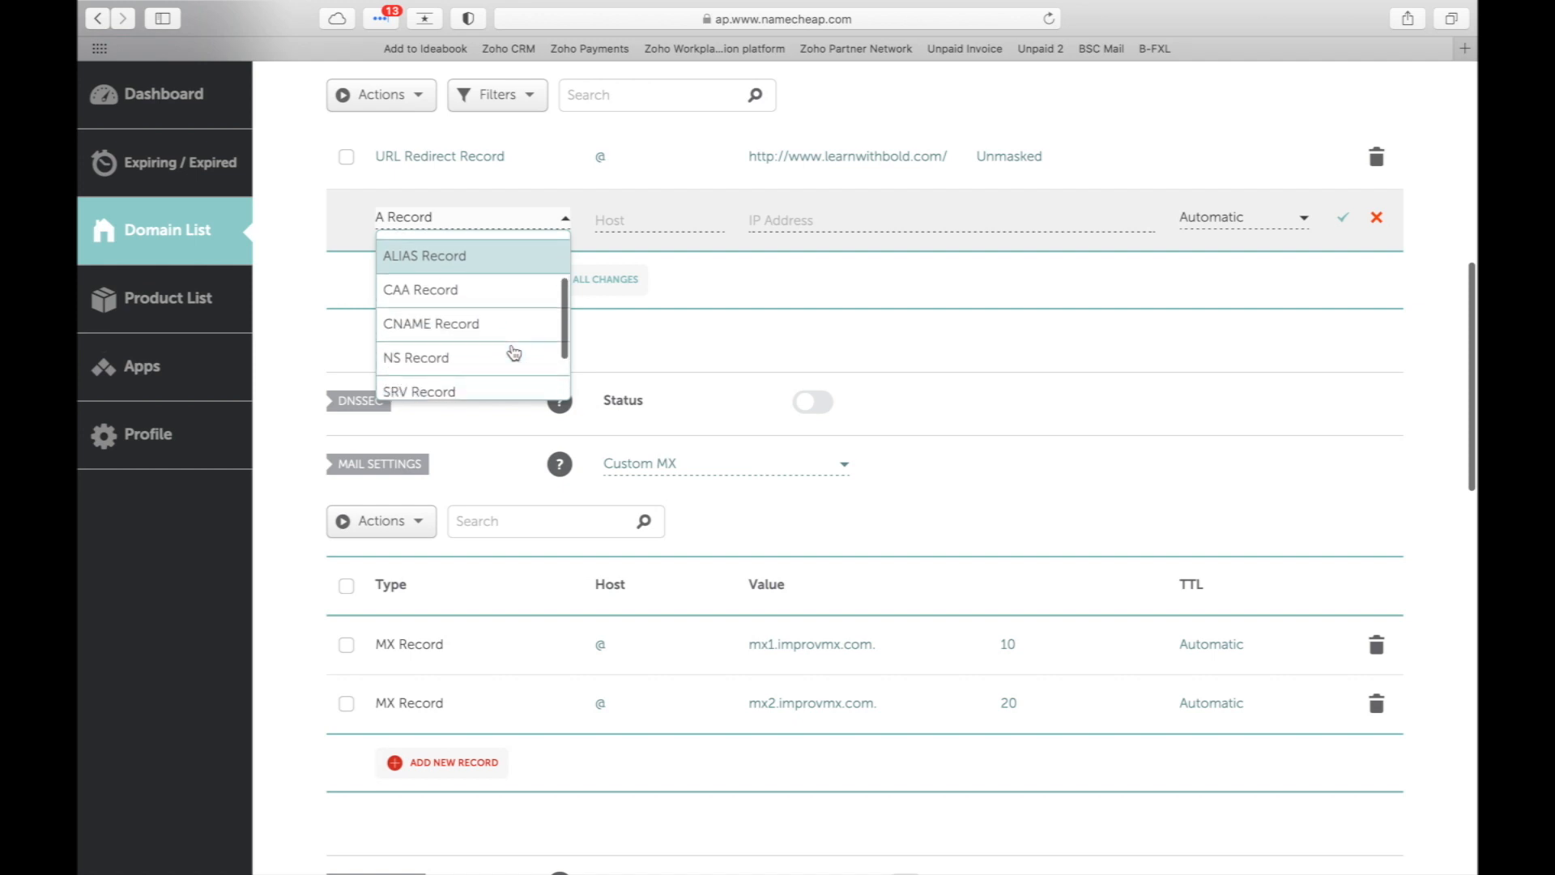
{"action": "left_click", "coordinate": [680, 368]}
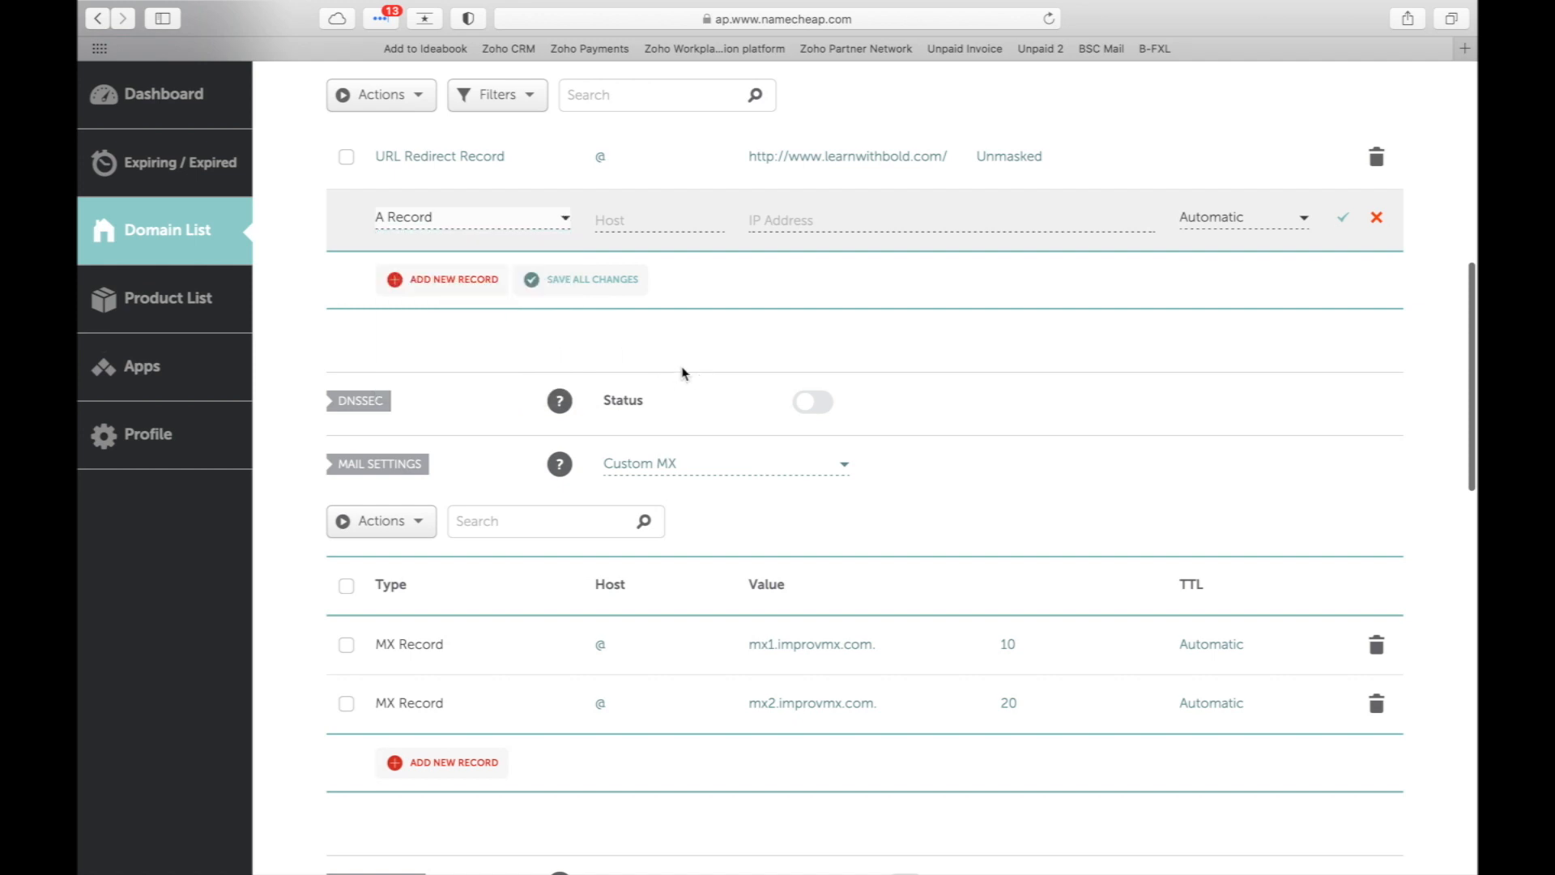
Replace the mail server of the priority 10 MX record with mx.zoho.com and save the record.
{"action": "scroll", "coordinate": [683, 373], "scroll_direction": "down", "scroll_amount": 4}
{"action": "scroll", "coordinate": [682, 373], "scroll_direction": "down", "scroll_amount": 2}
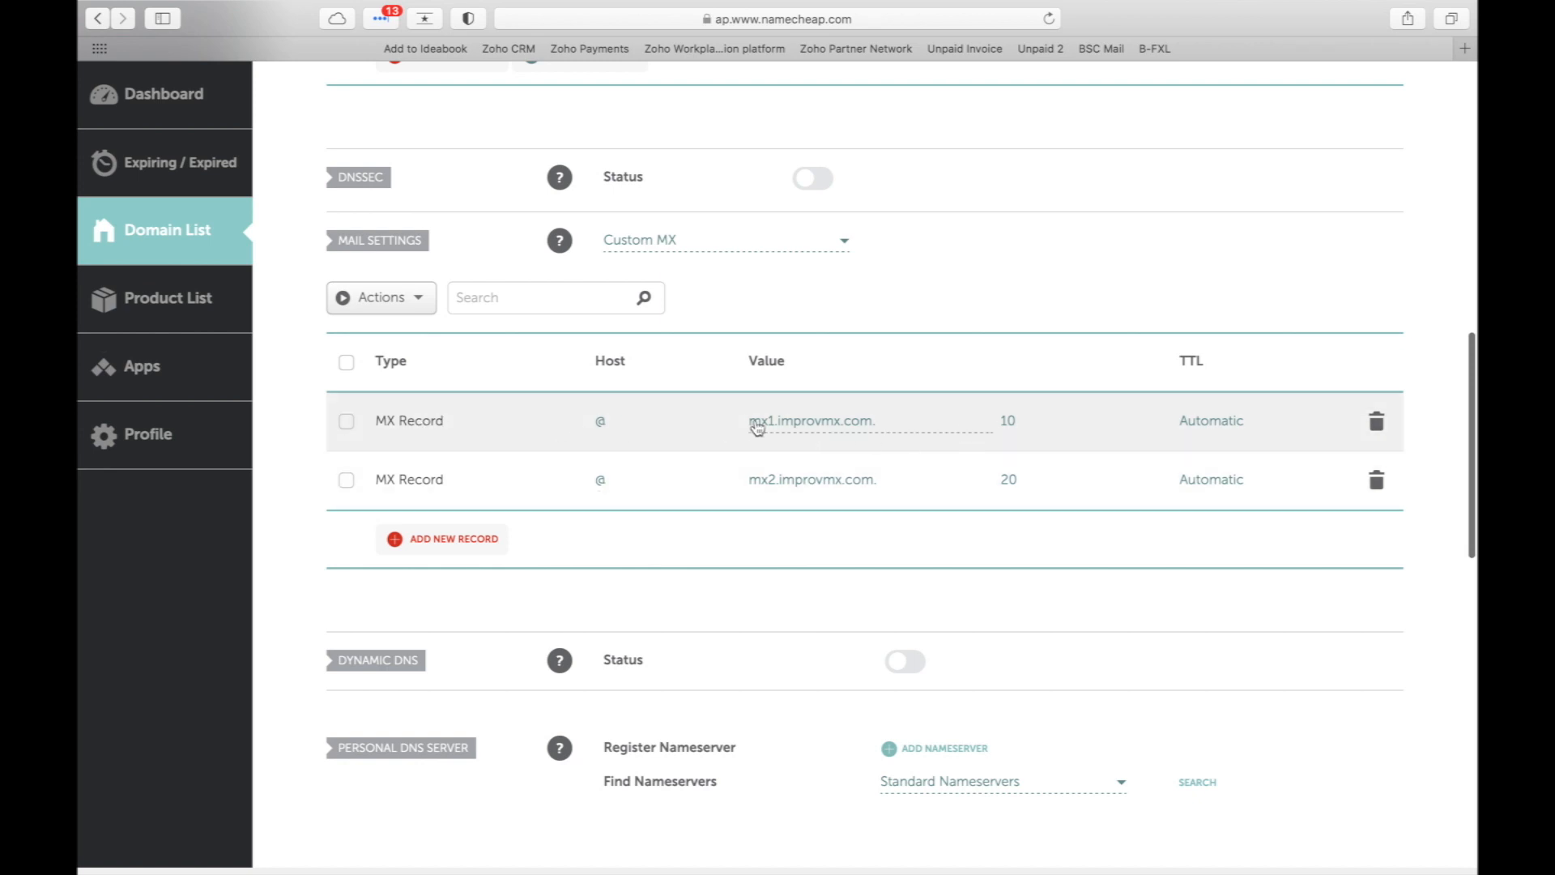
{"action": "left_click", "coordinate": [886, 422]}
{"action": "triple_click", "coordinate": [886, 423]}
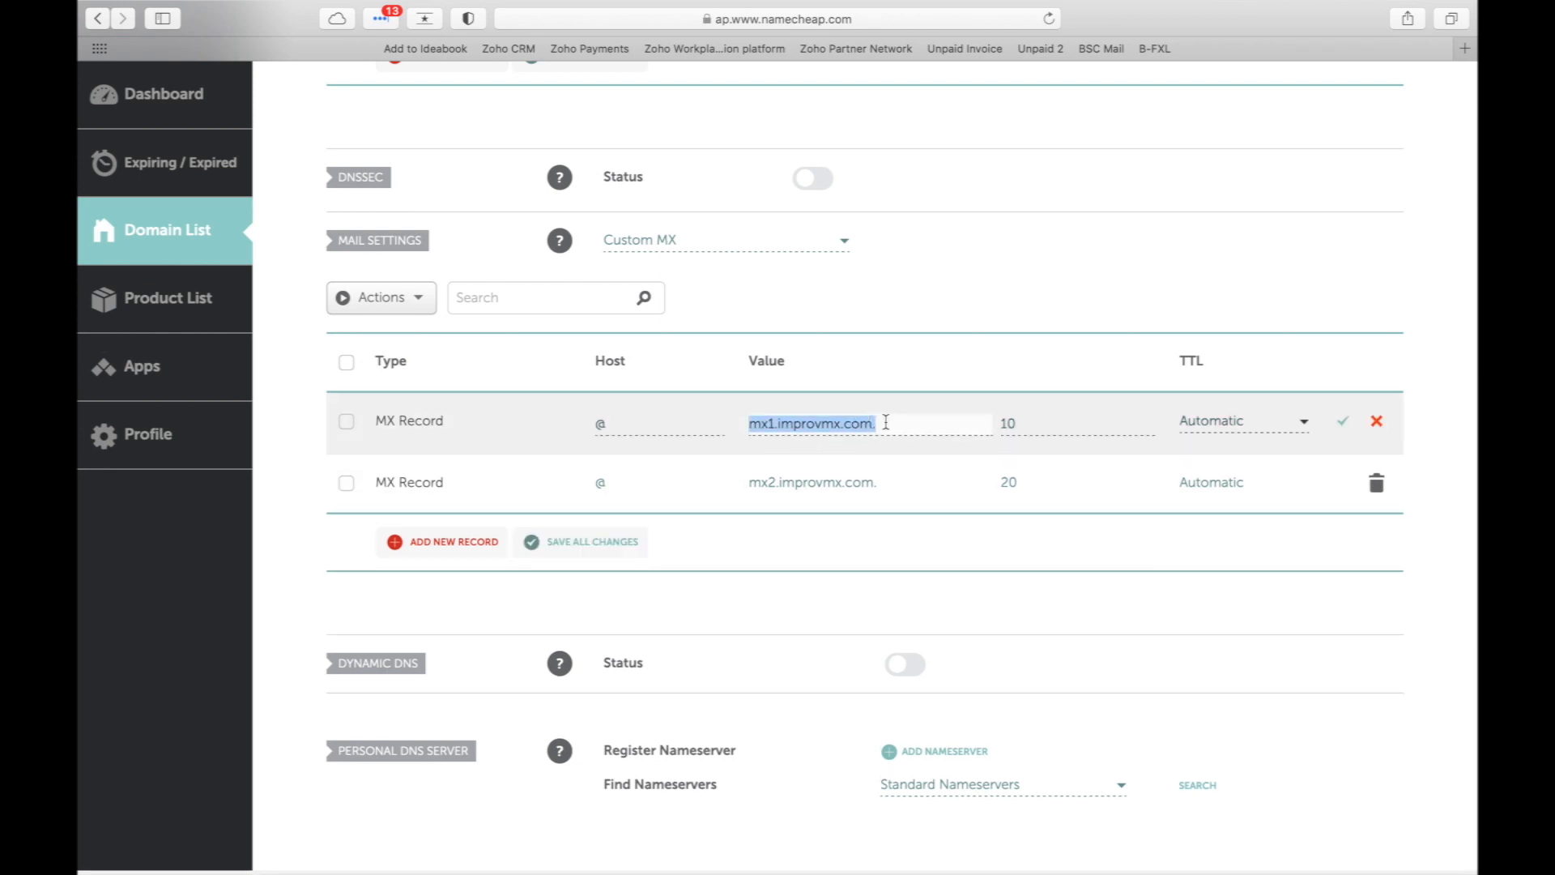
{"action": "type", "text": "mx.zoho.com"}
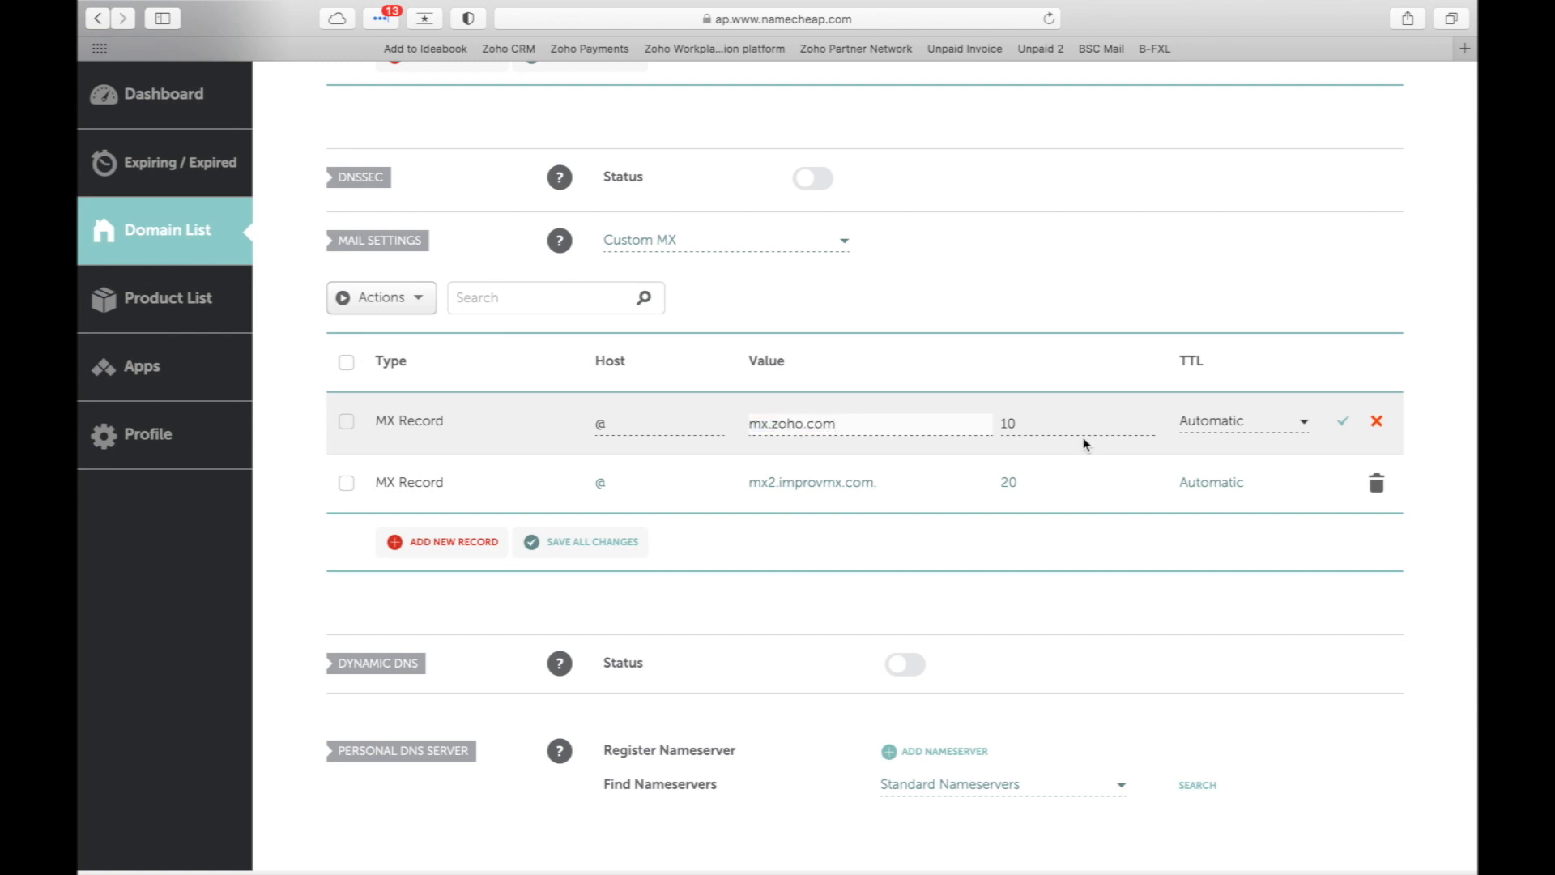
{"action": "left_click", "coordinate": [1343, 422]}
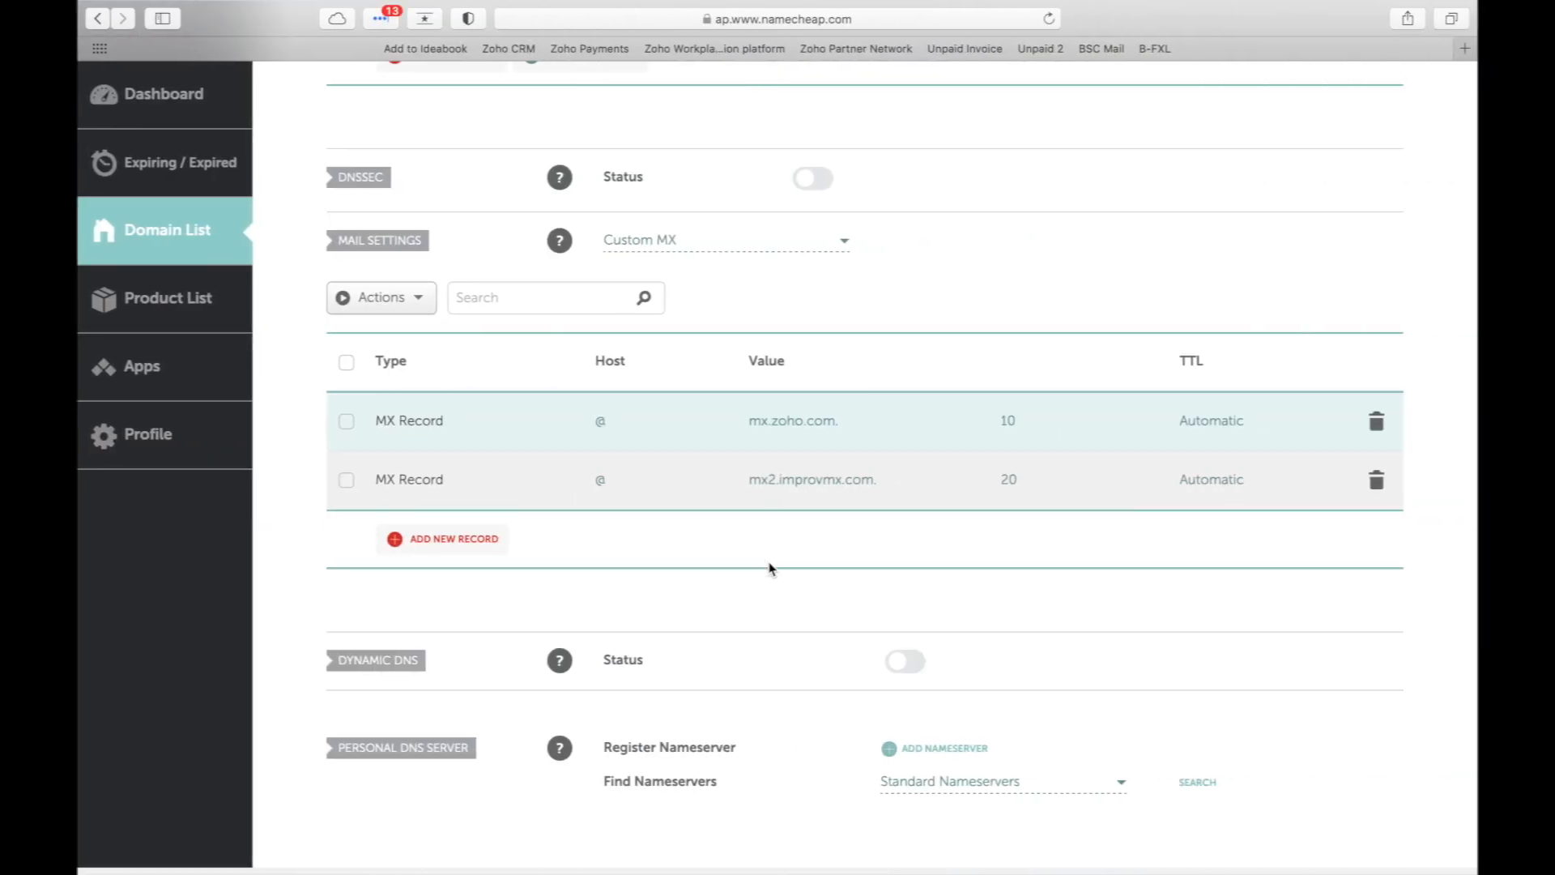
Change the mail server of the priority 20 MX record to mx2.zoho.com and save the record.
{"action": "double_click", "coordinate": [792, 482]}
{"action": "left_click", "coordinate": [792, 482]}
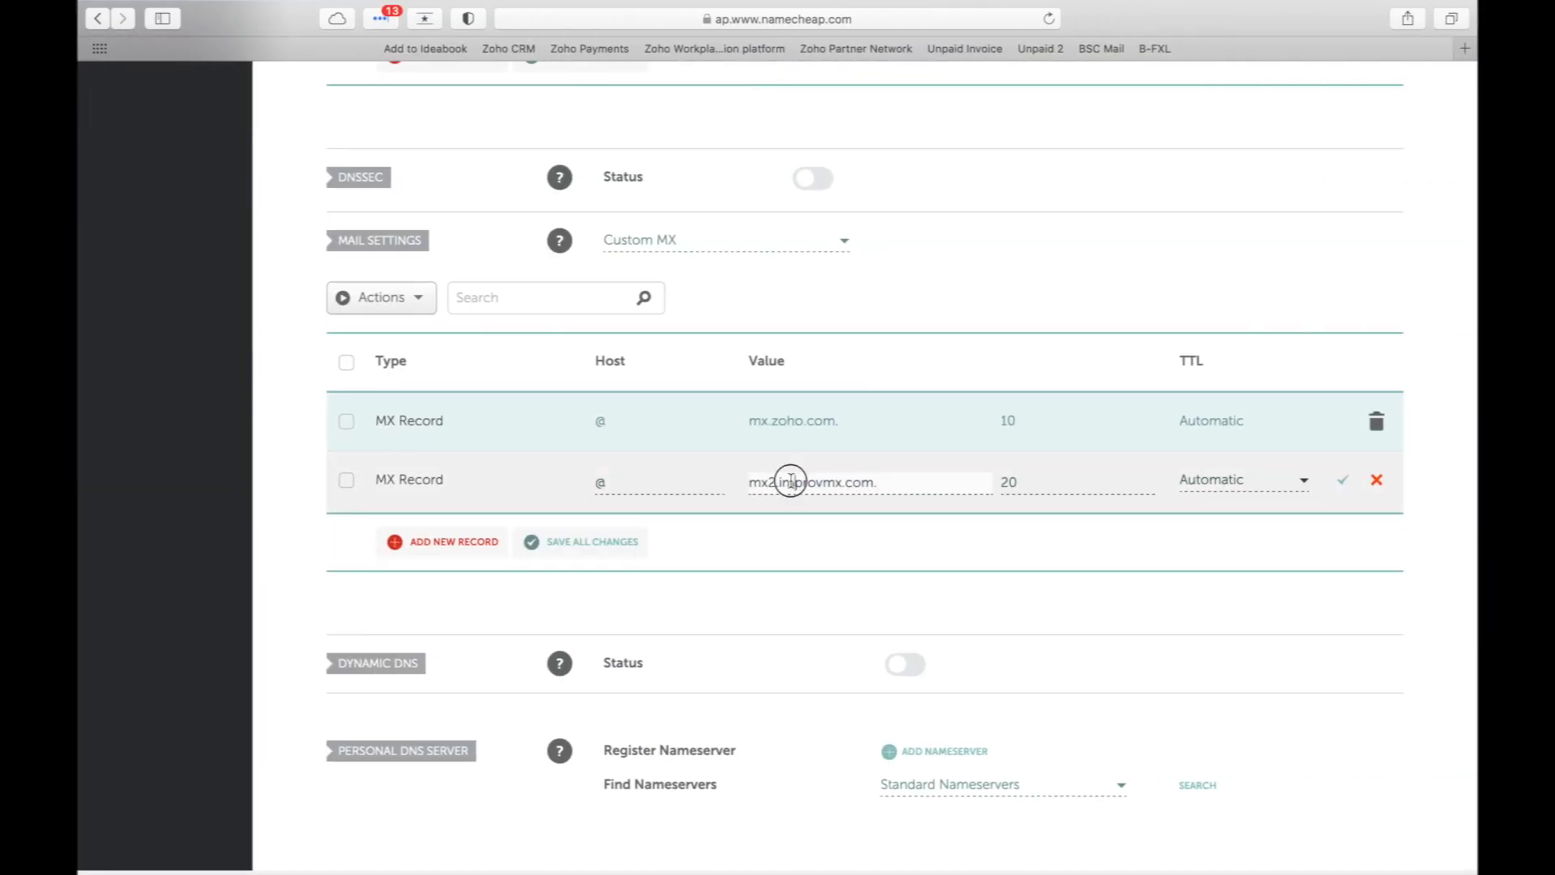
{"action": "triple_click", "coordinate": [792, 481]}
{"action": "type", "text": "mx.zoho.com"}
{"action": "left_click", "coordinate": [775, 484]}
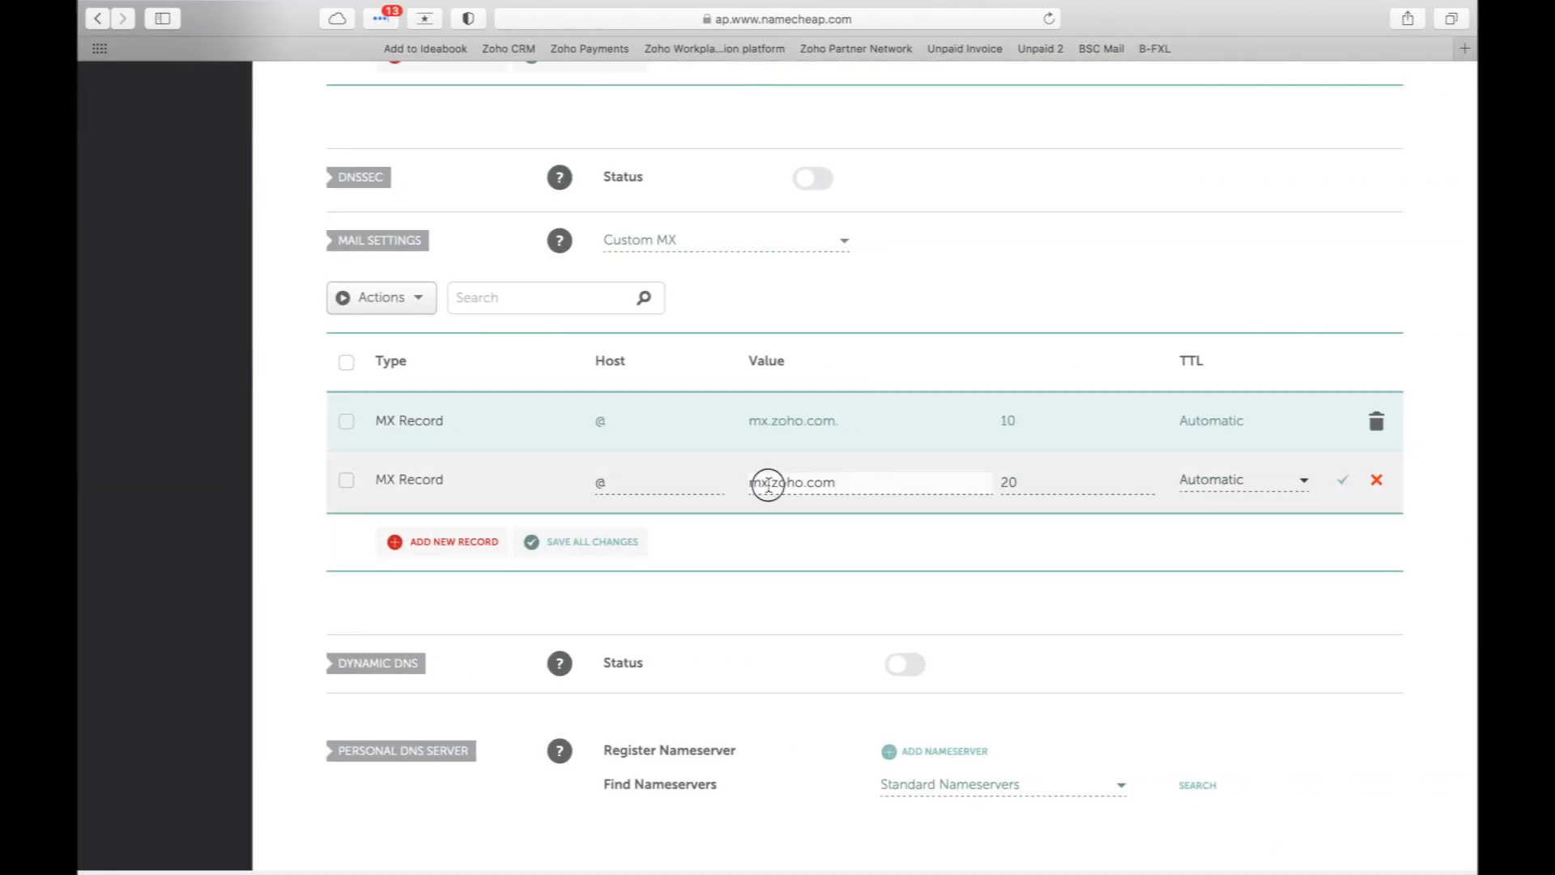
{"action": "type", "text": "2"}
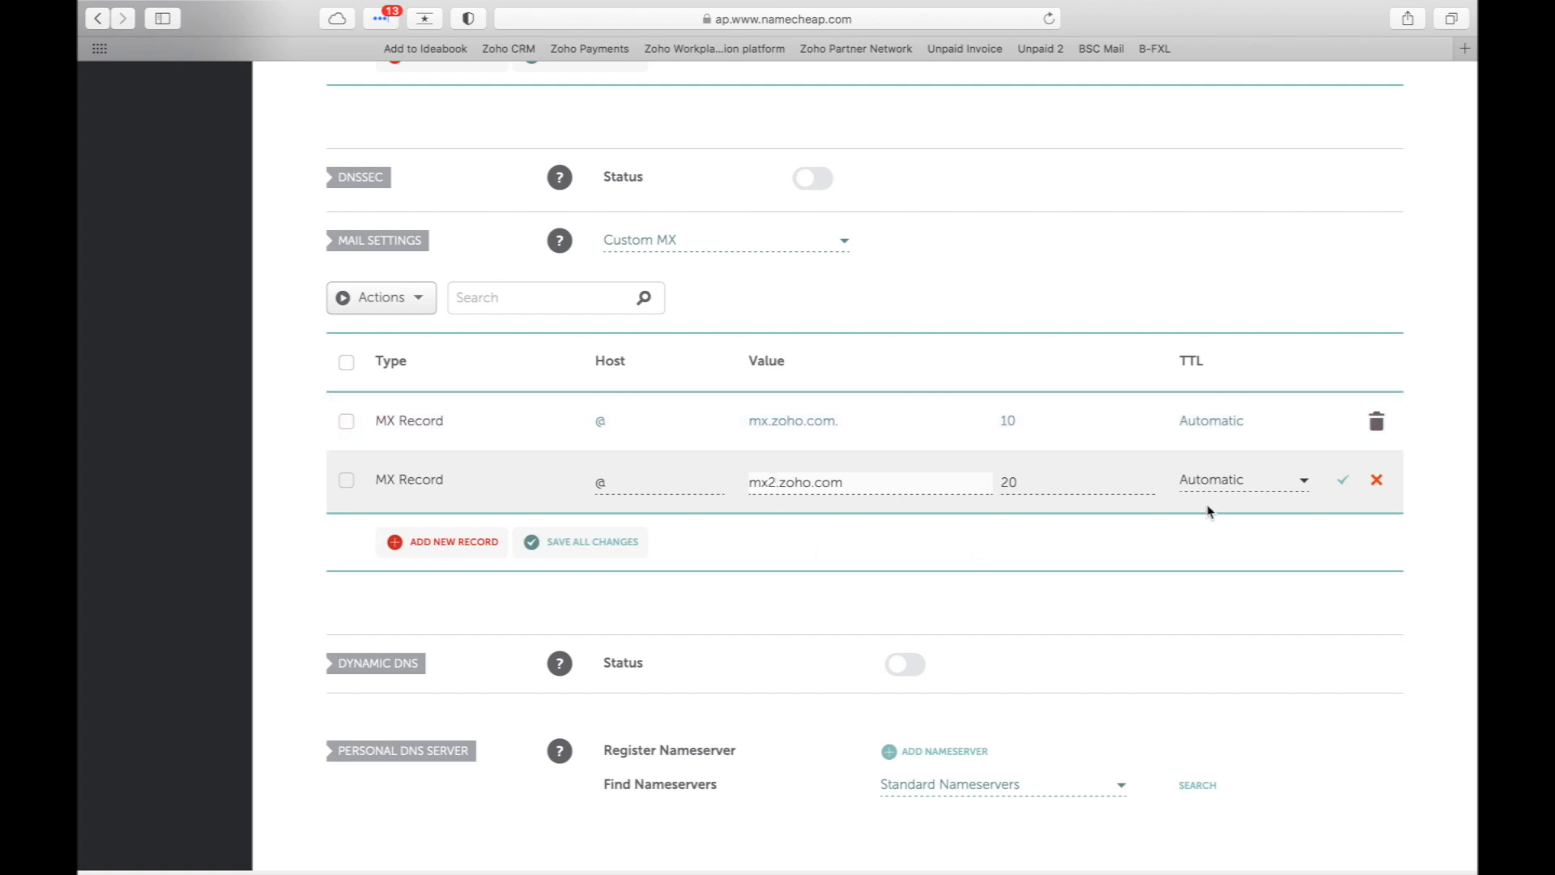
{"action": "left_click", "coordinate": [1342, 482]}
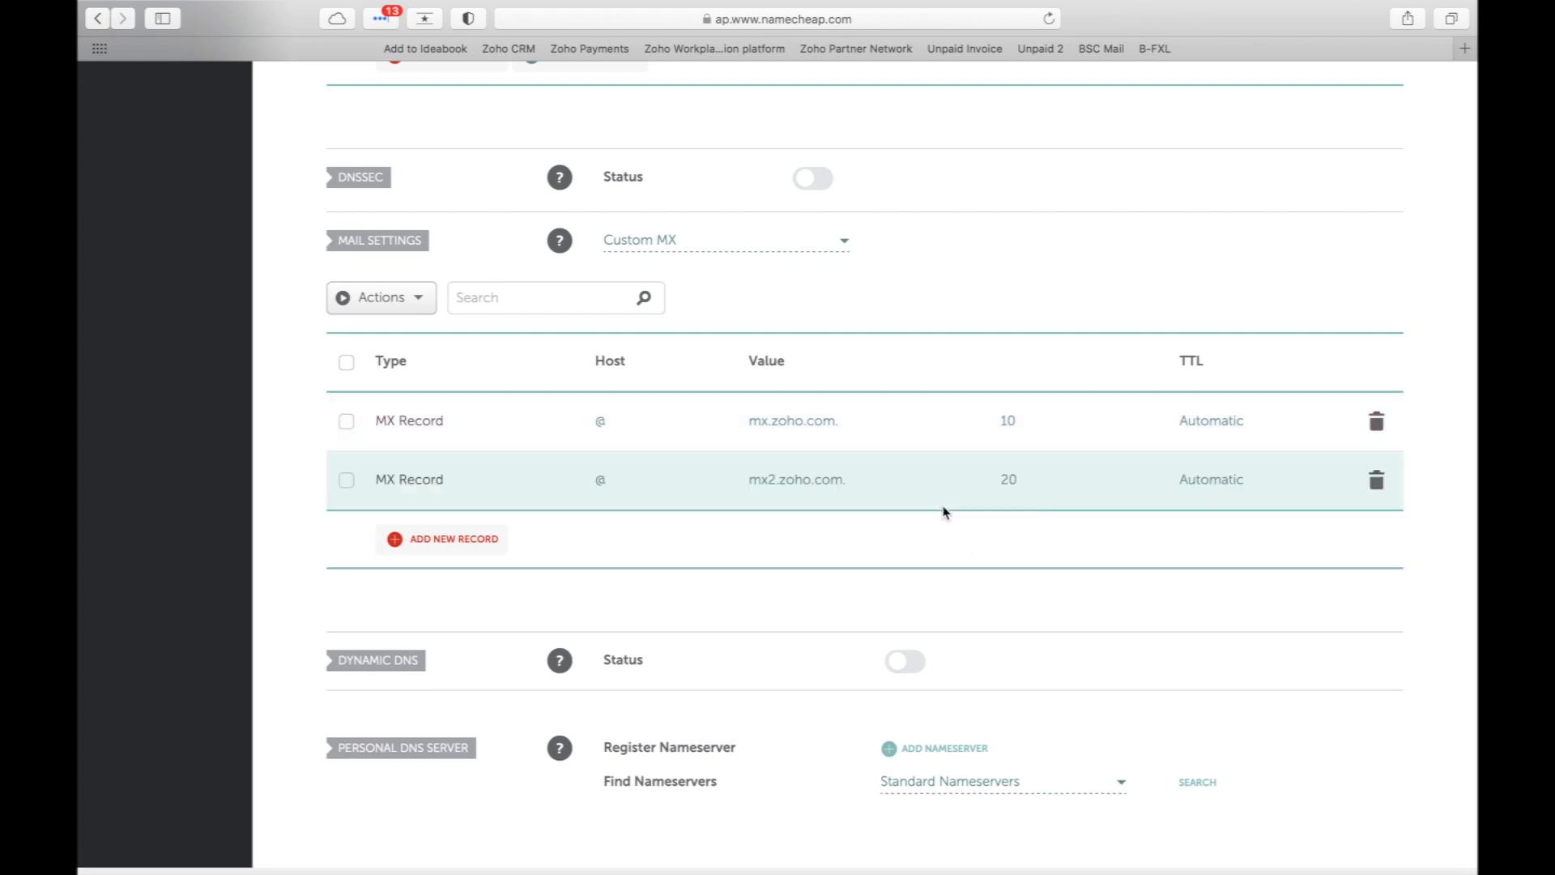
Add and save a third MX record with host @, mail server mx3.zoho.com and priority 50.
{"action": "left_click", "coordinate": [451, 543]}
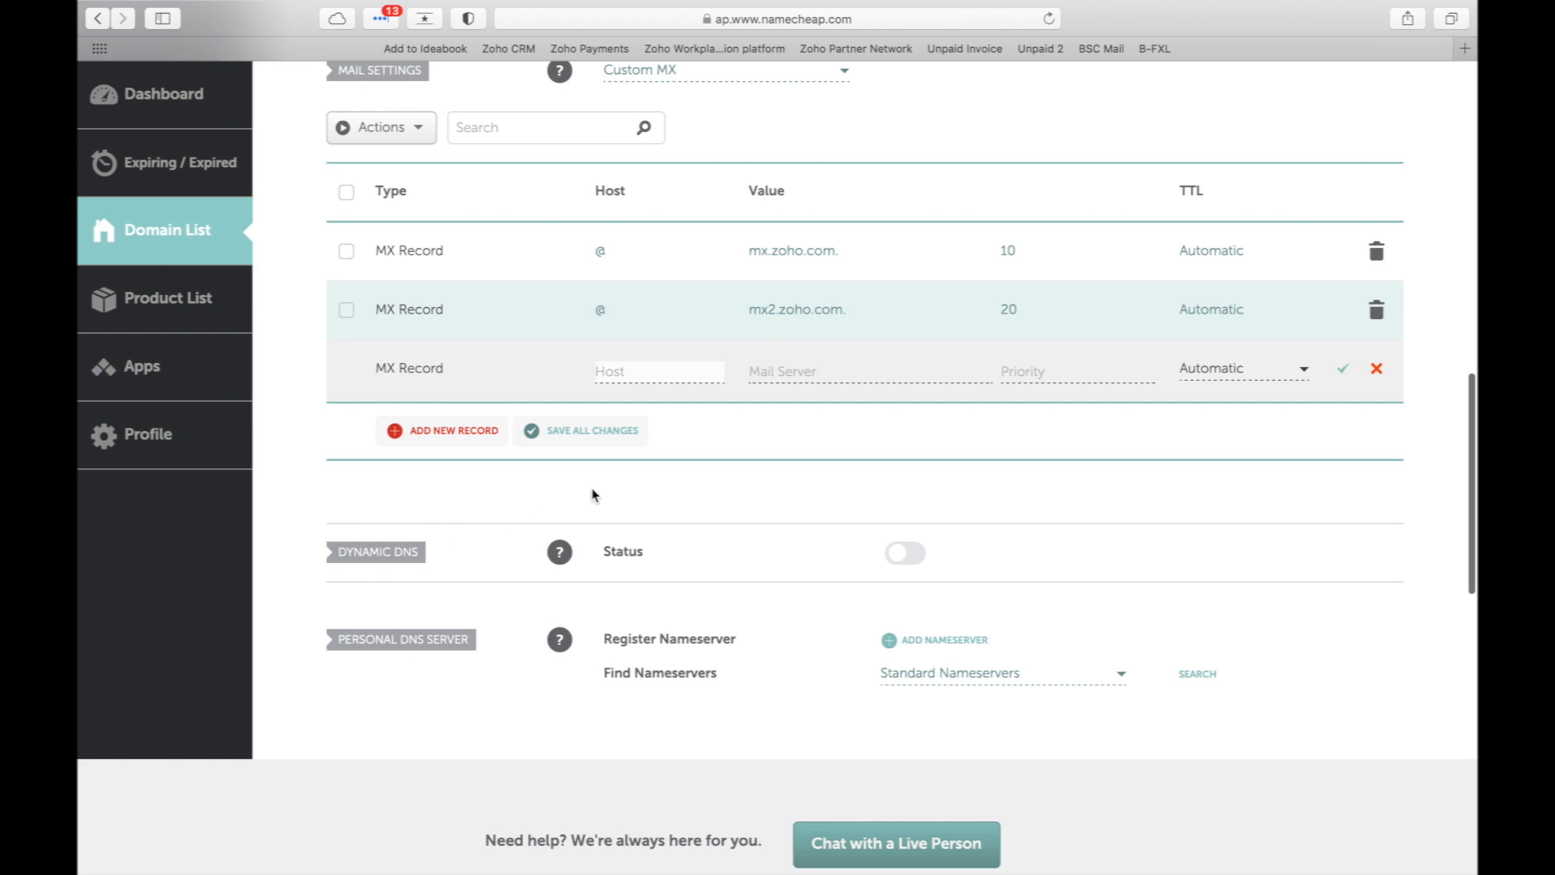
{"action": "type", "text": "@"}
{"action": "left_click", "coordinate": [819, 371]}
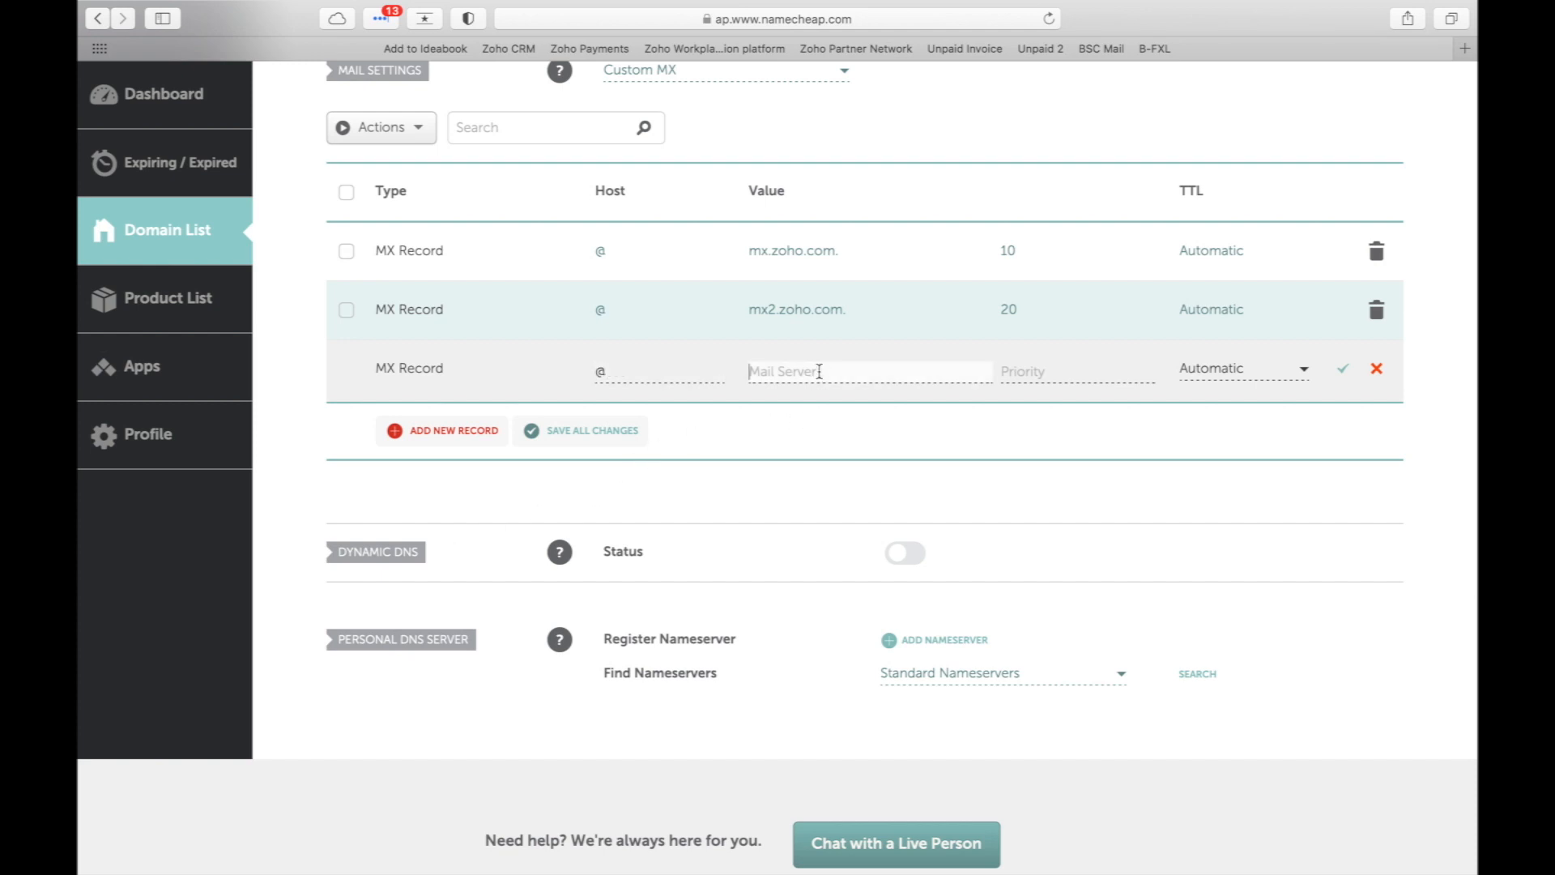
{"action": "type", "text": "mx3.zoho.com"}
{"action": "left_click", "coordinate": [1043, 370]}
{"action": "type", "text": "50"}
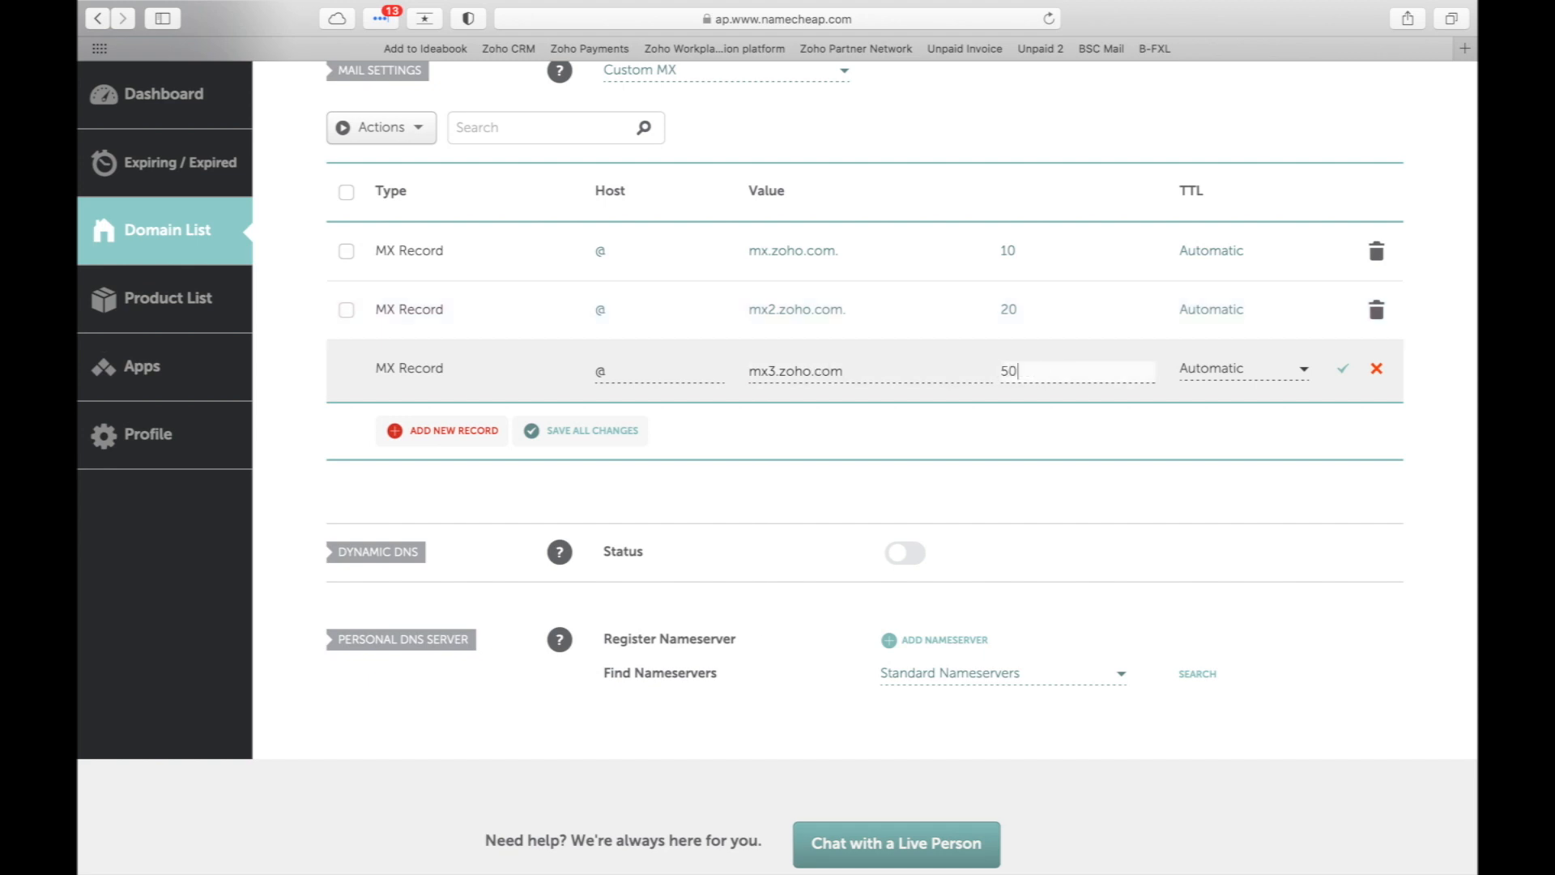
{"action": "left_click", "coordinate": [1341, 372]}
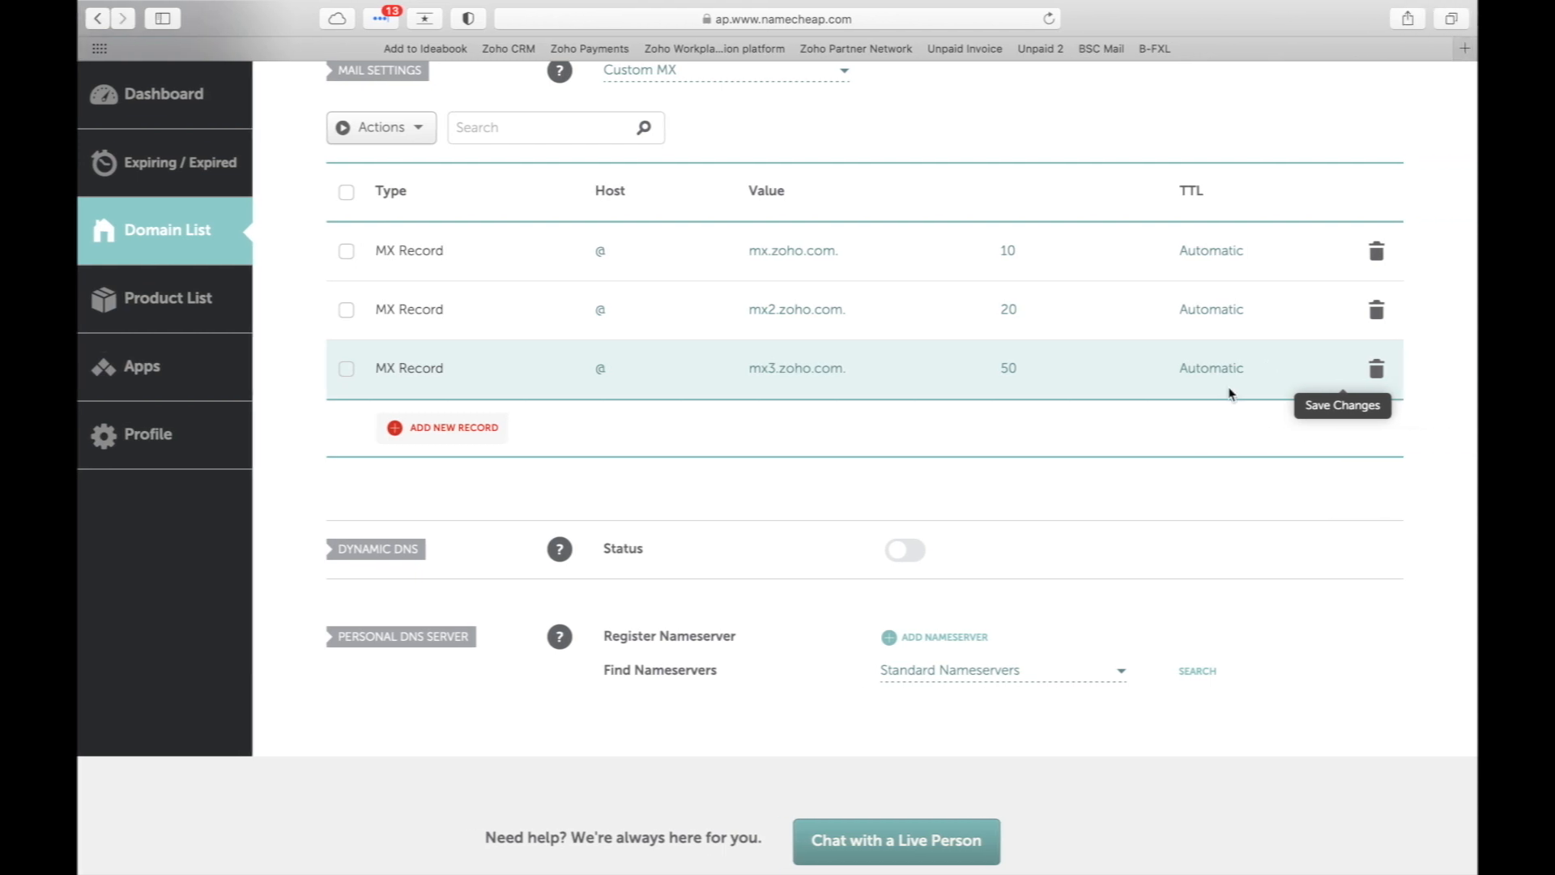
Switch to Zoho Mail's domain setup in Firefox, run an MX lookup and examine the records it lists.
{"action": "key", "text": "ctrl+Left"}
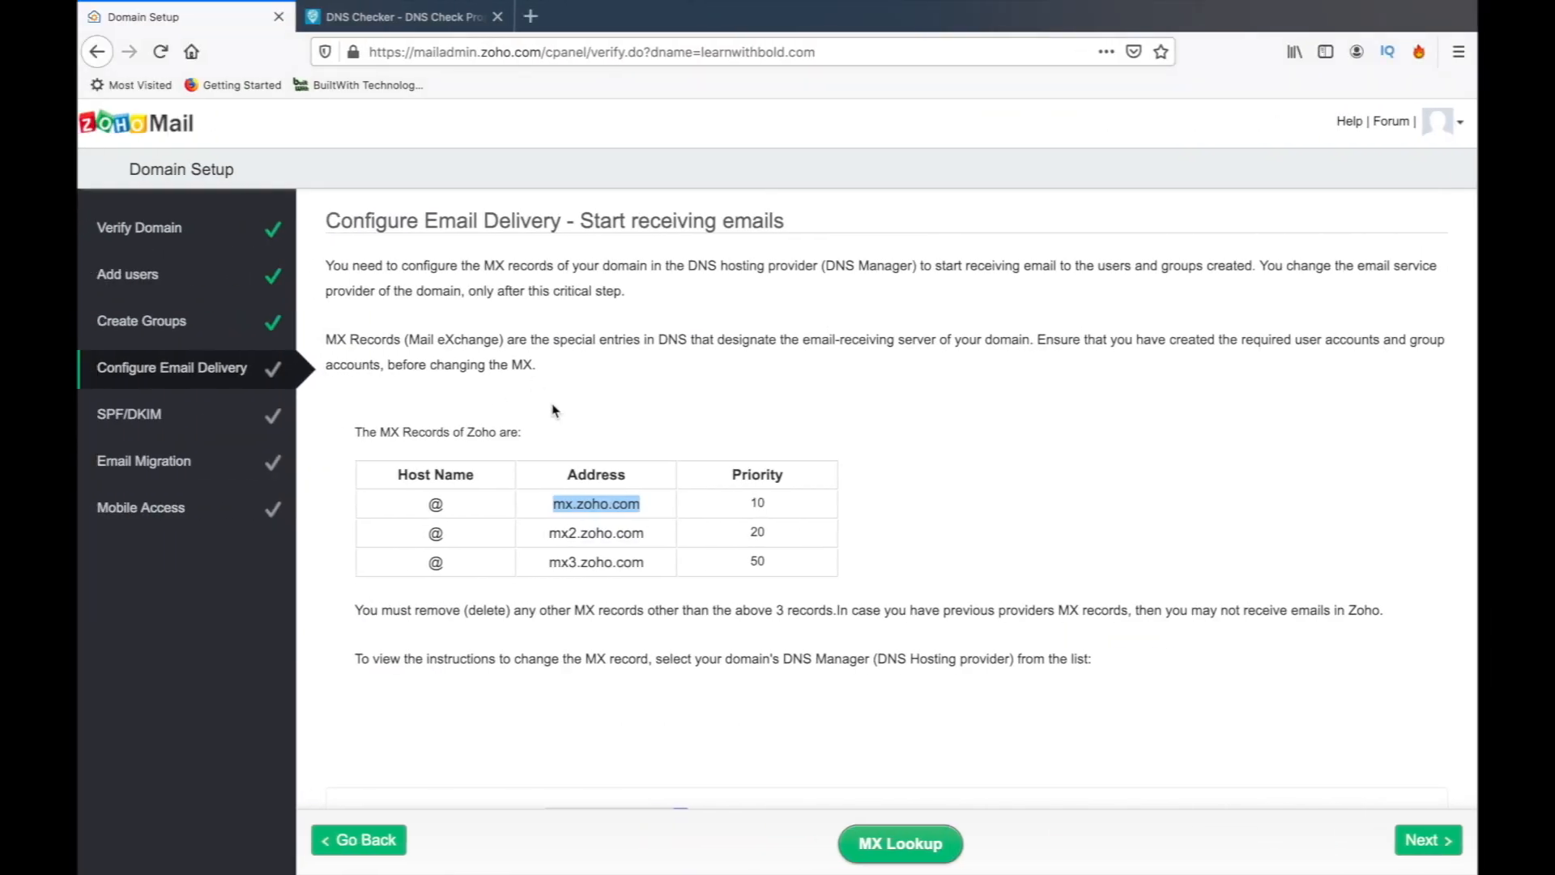
{"action": "left_click", "coordinate": [625, 407]}
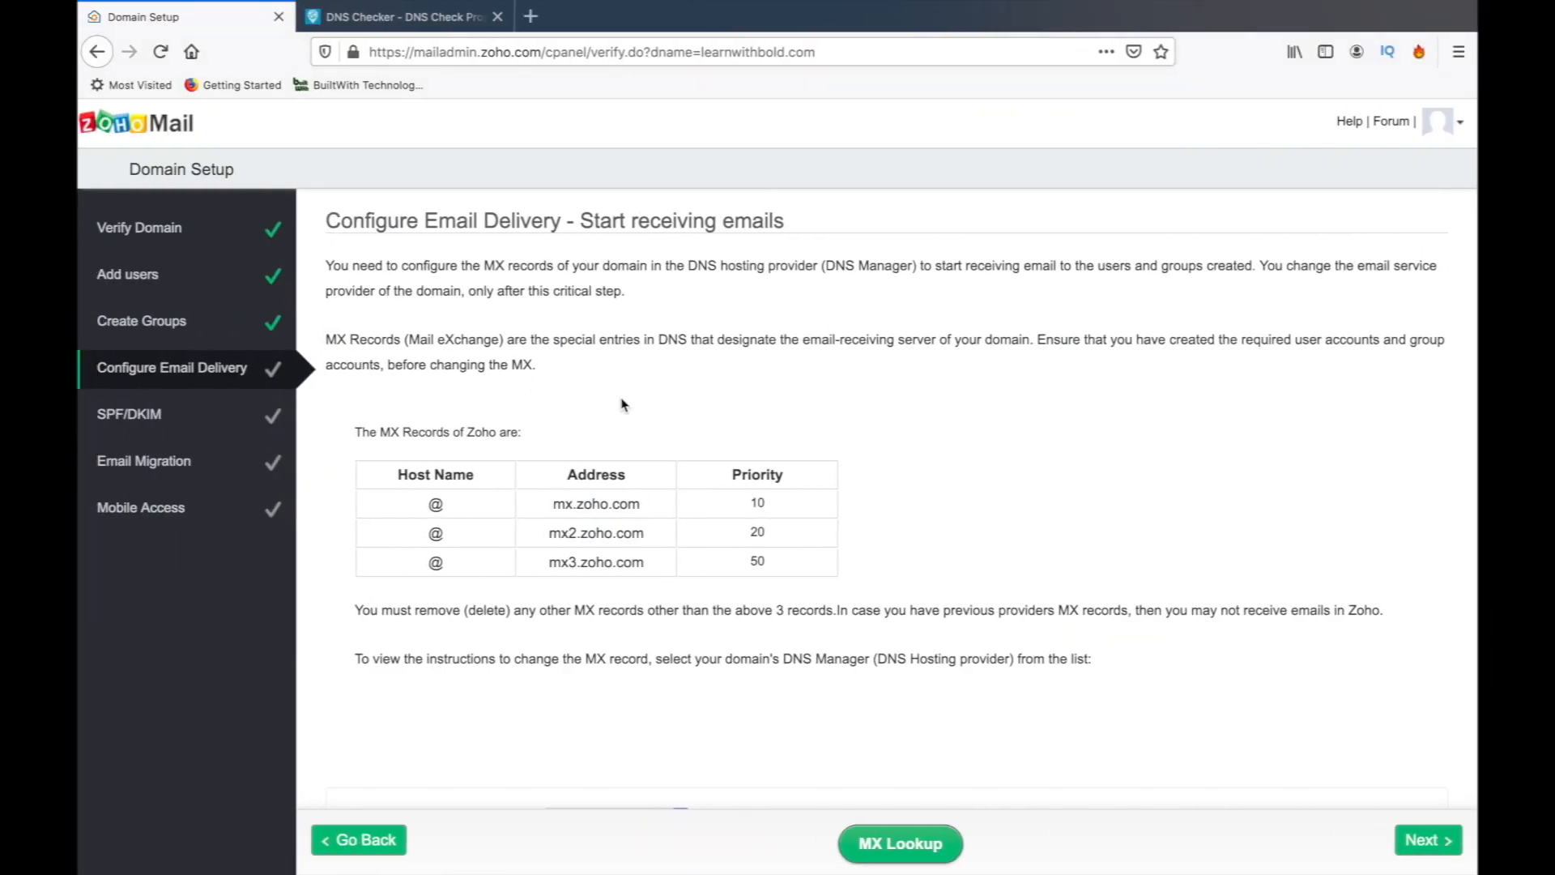
{"action": "left_click", "coordinate": [905, 849]}
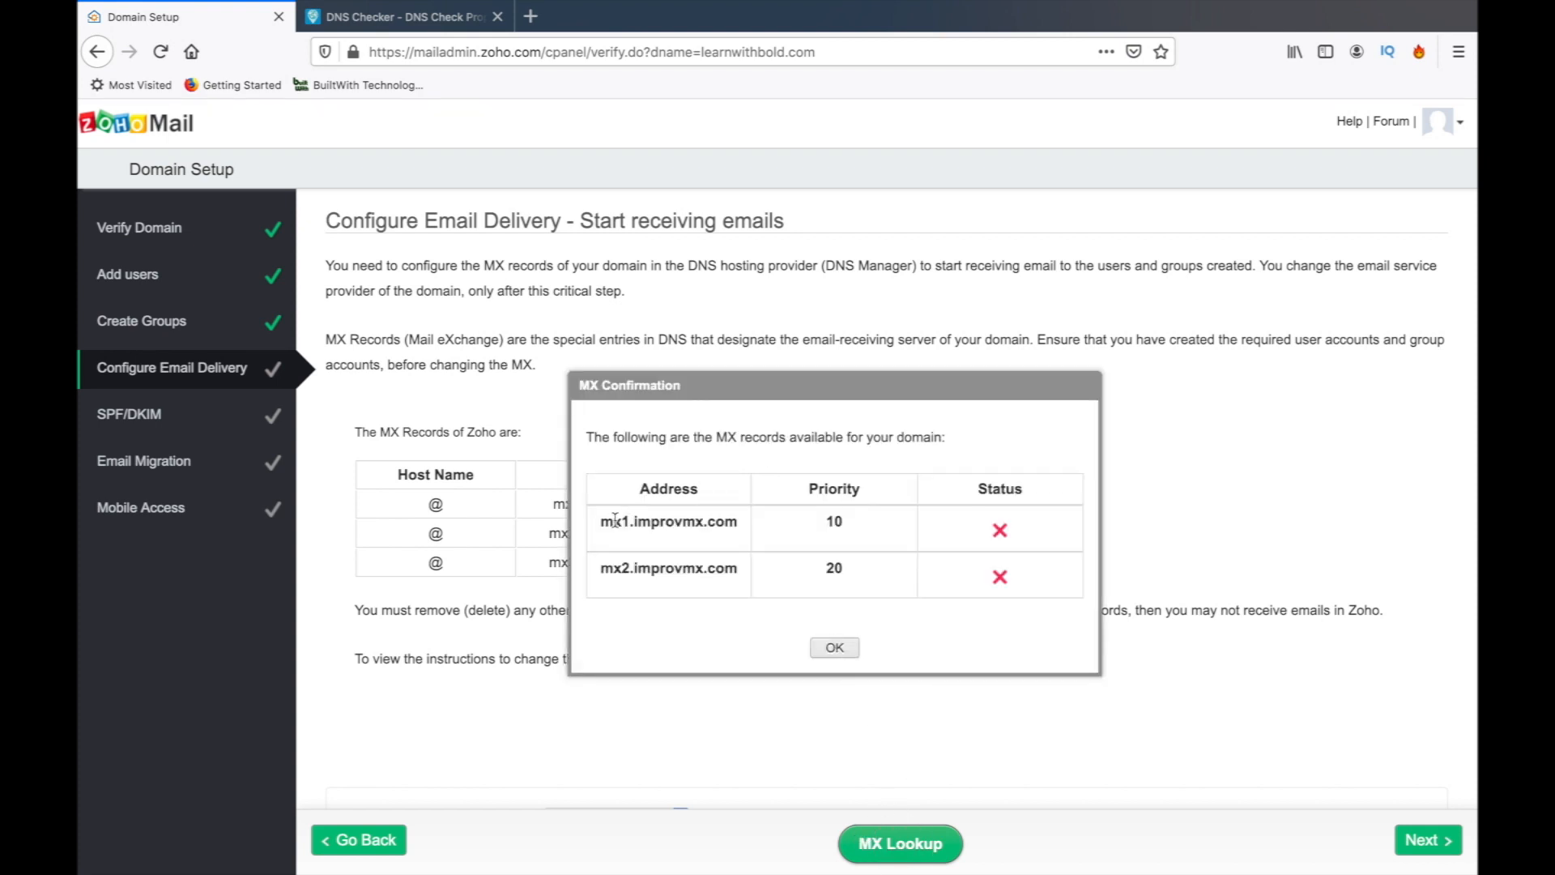
{"action": "left_click_drag", "start_coordinate": [597, 523], "coordinate": [1040, 542]}
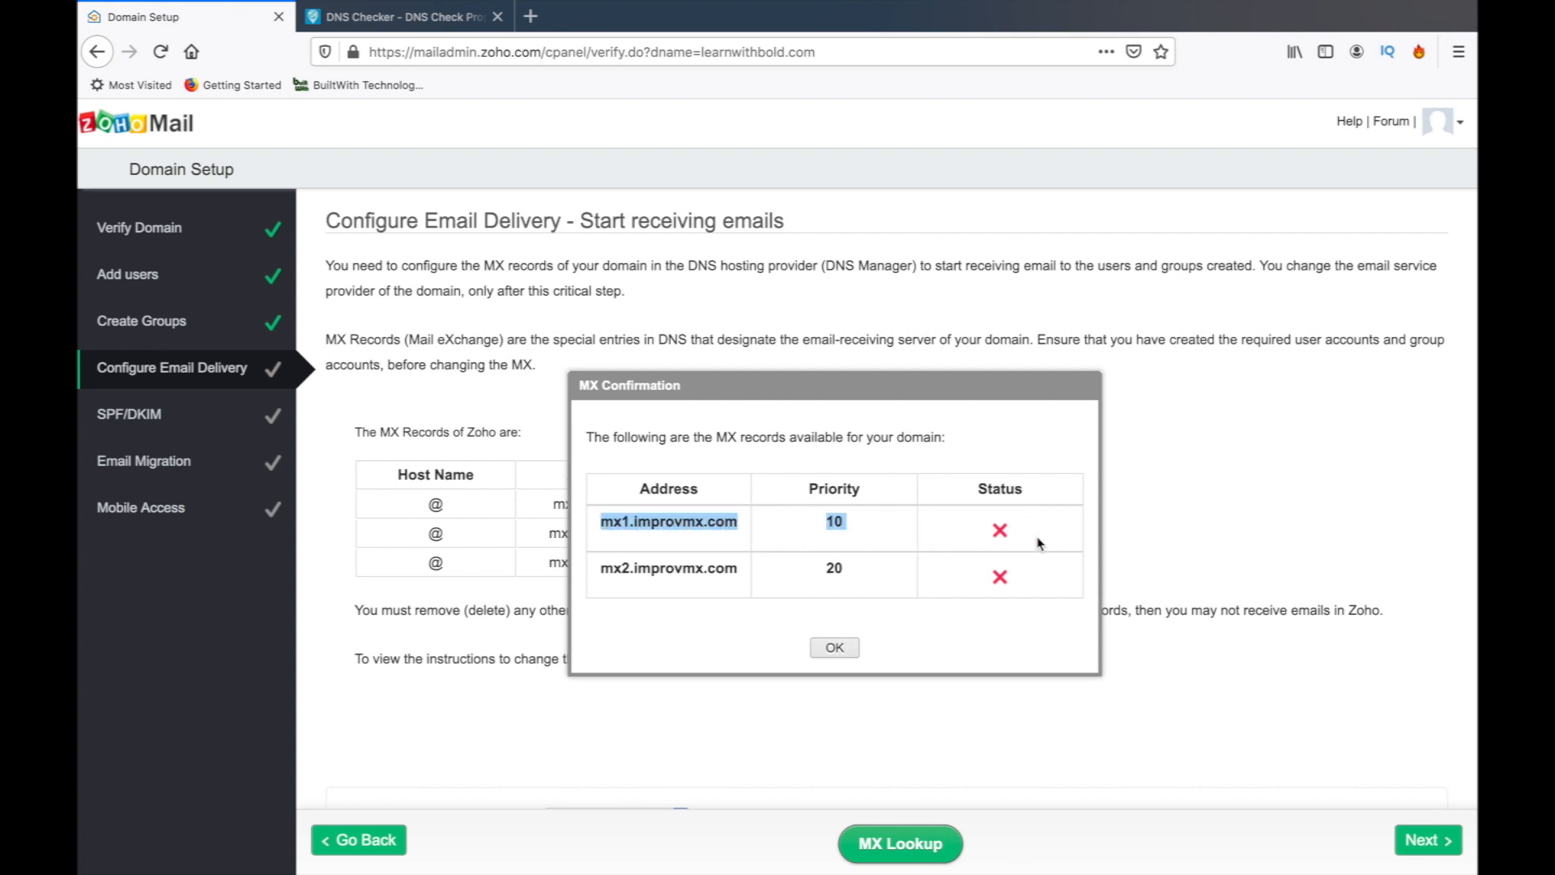
{"action": "left_click", "coordinate": [721, 566]}
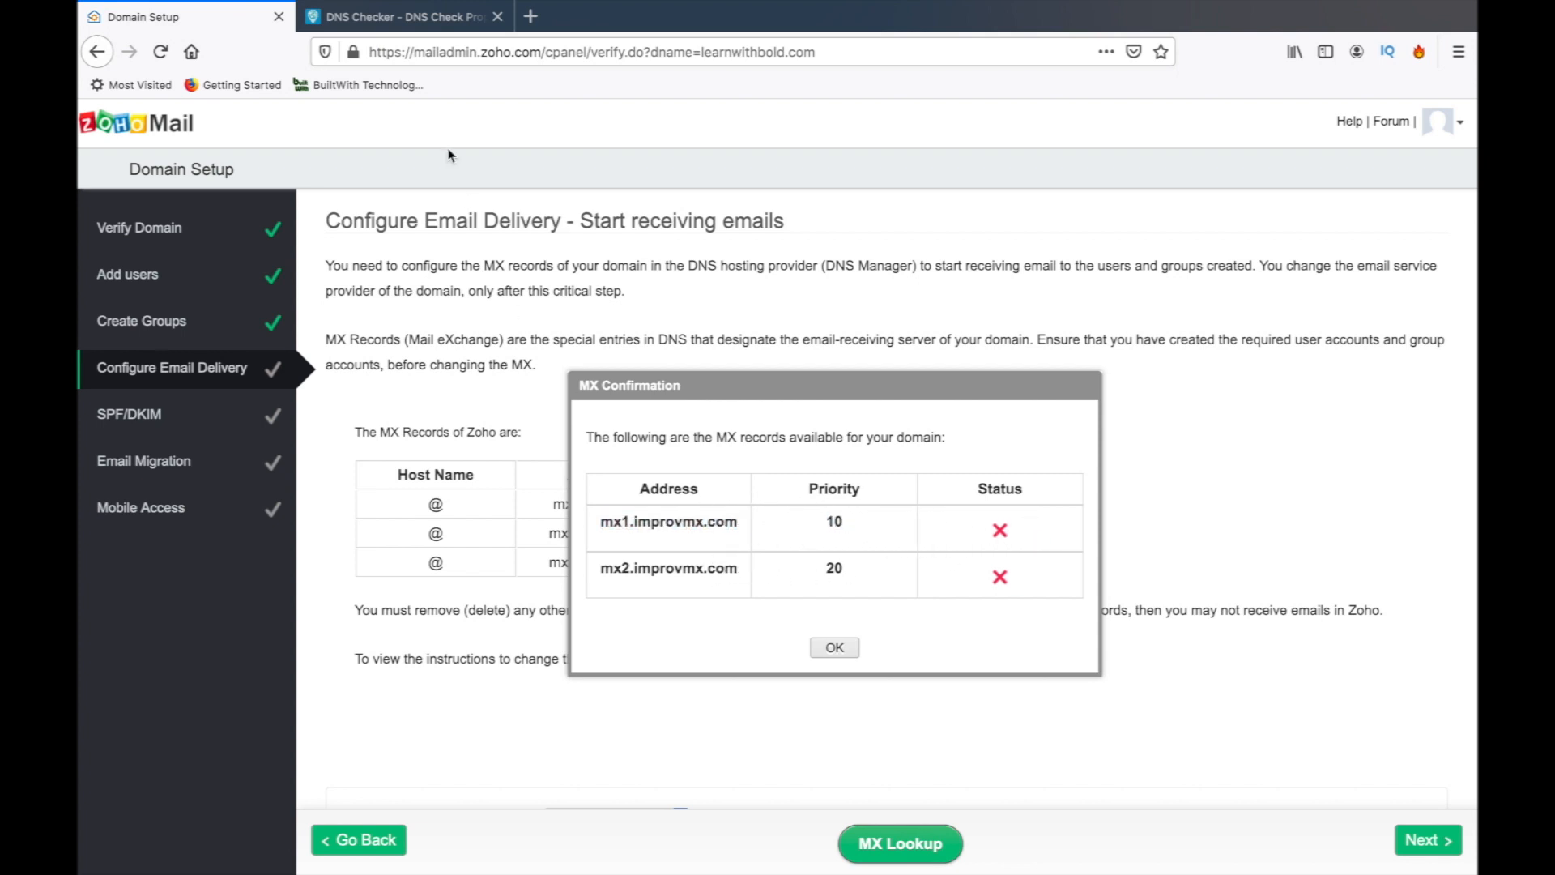
Switch to DNS Checker and search the MX record propagation for learnwithbold.com.
{"action": "left_click", "coordinate": [413, 16]}
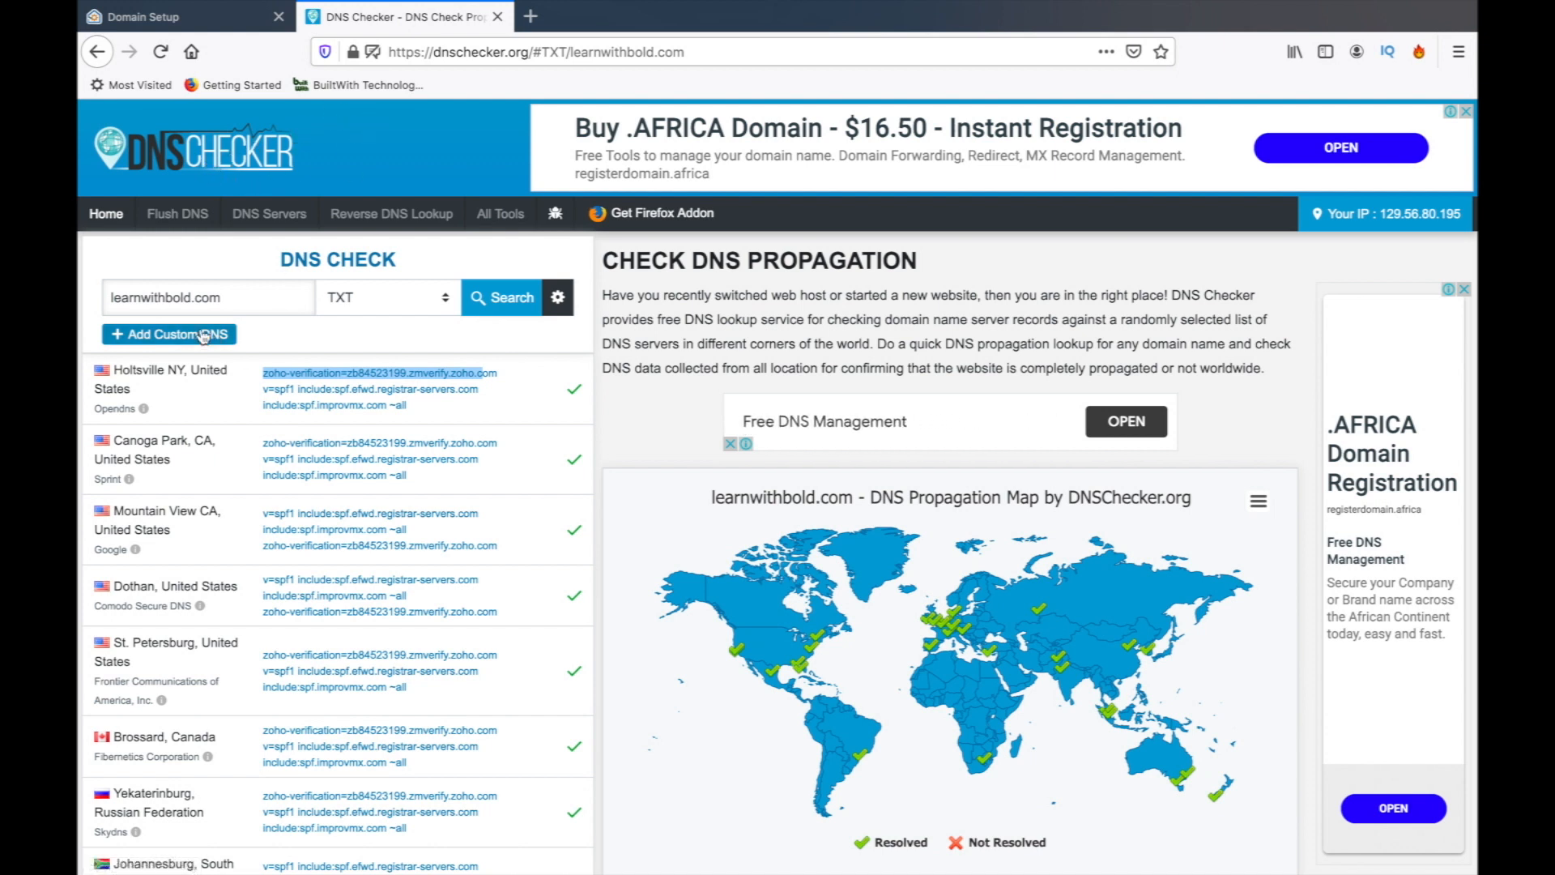
{"action": "left_click", "coordinate": [397, 298]}
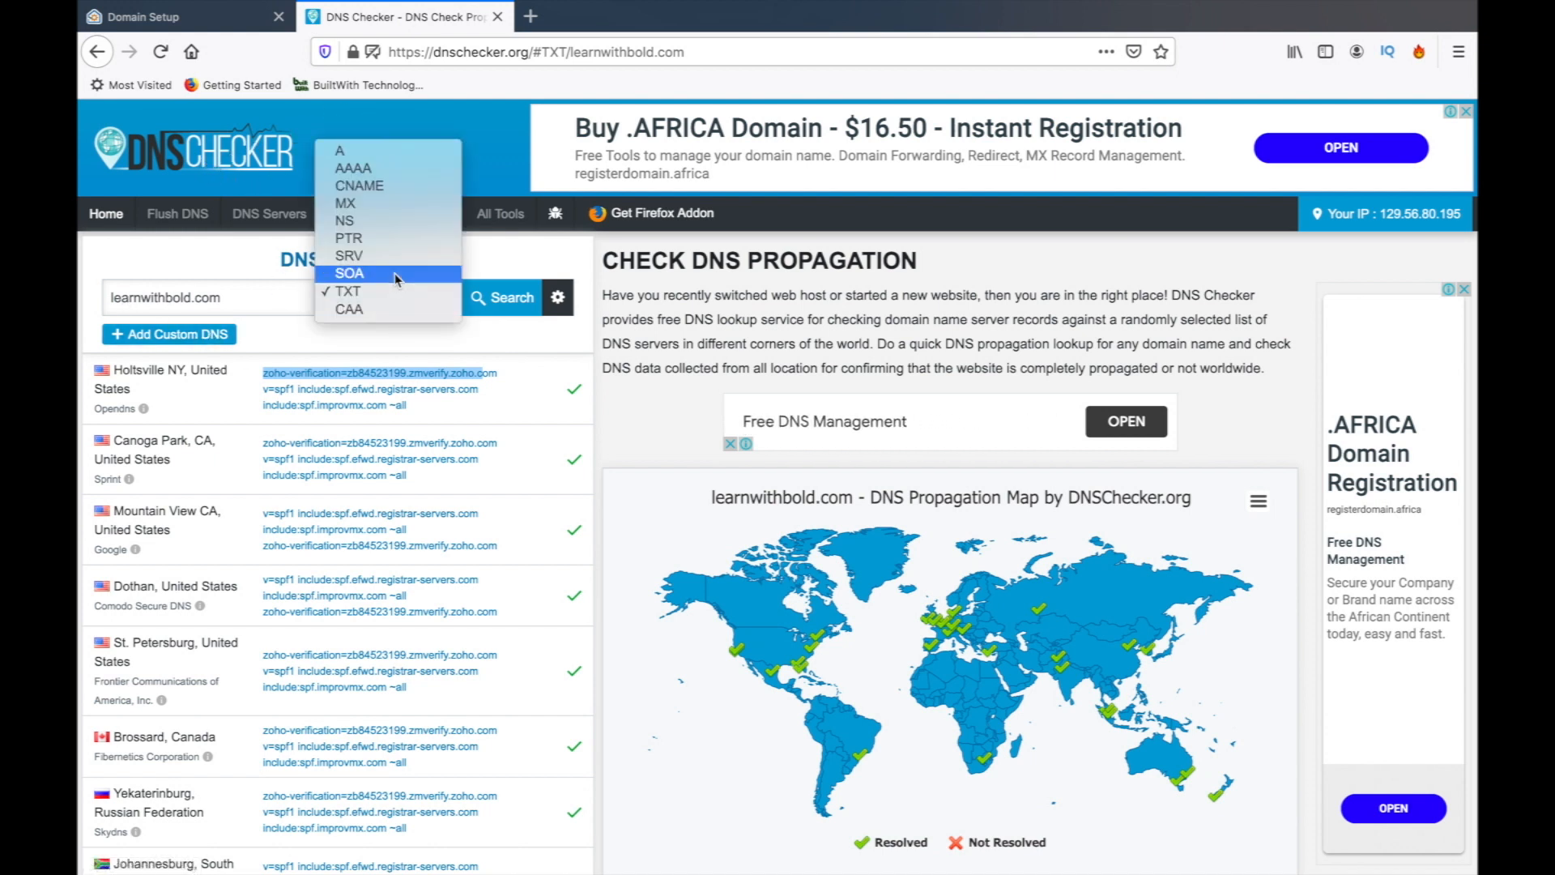
{"action": "left_click", "coordinate": [389, 203]}
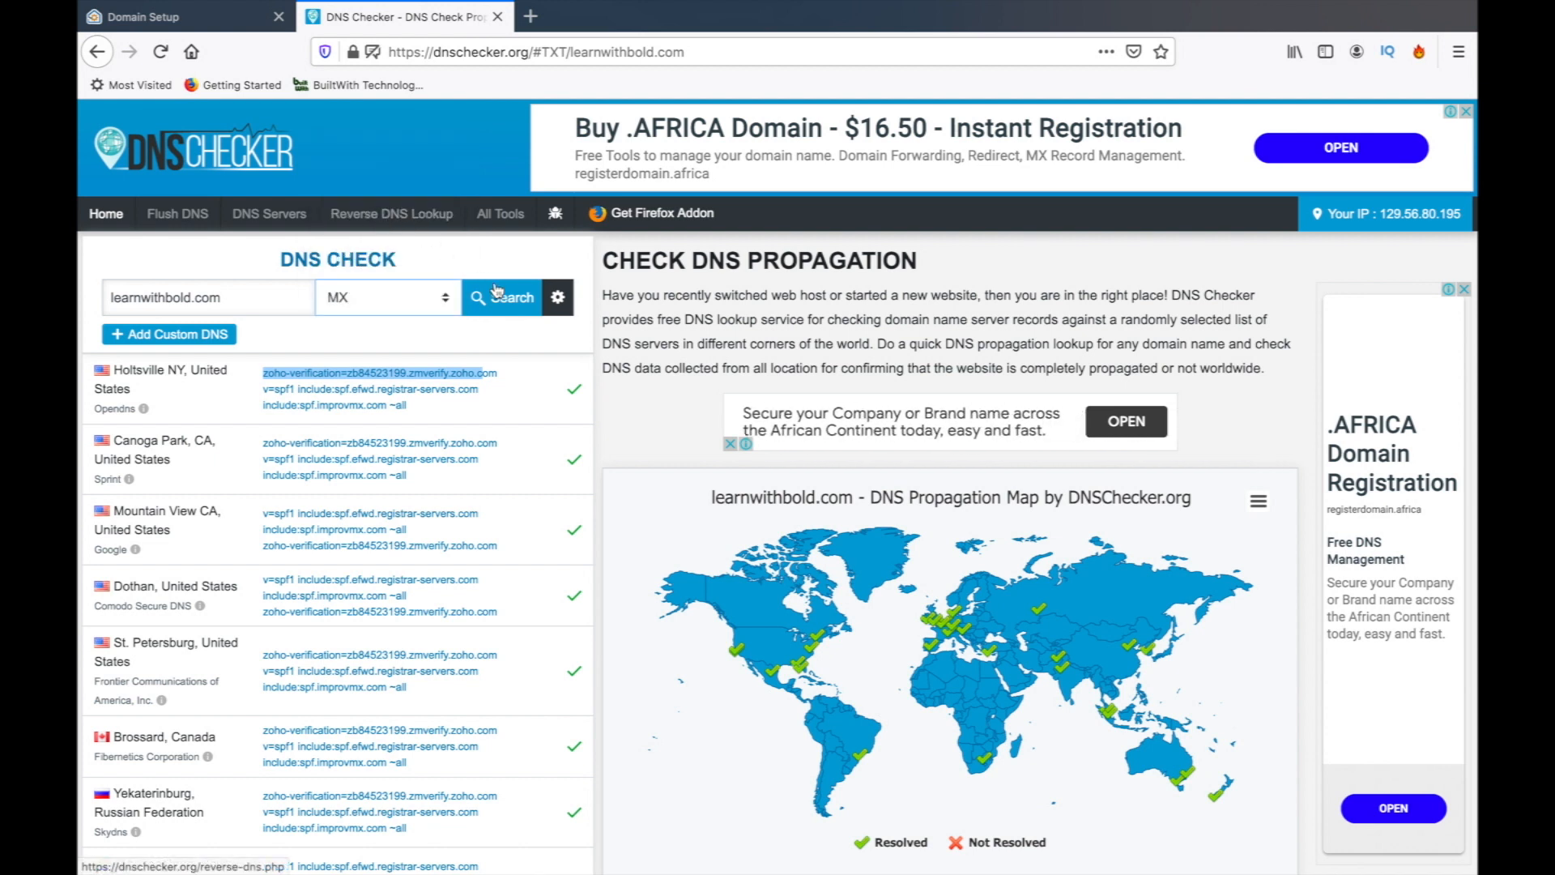
{"action": "left_click", "coordinate": [516, 302]}
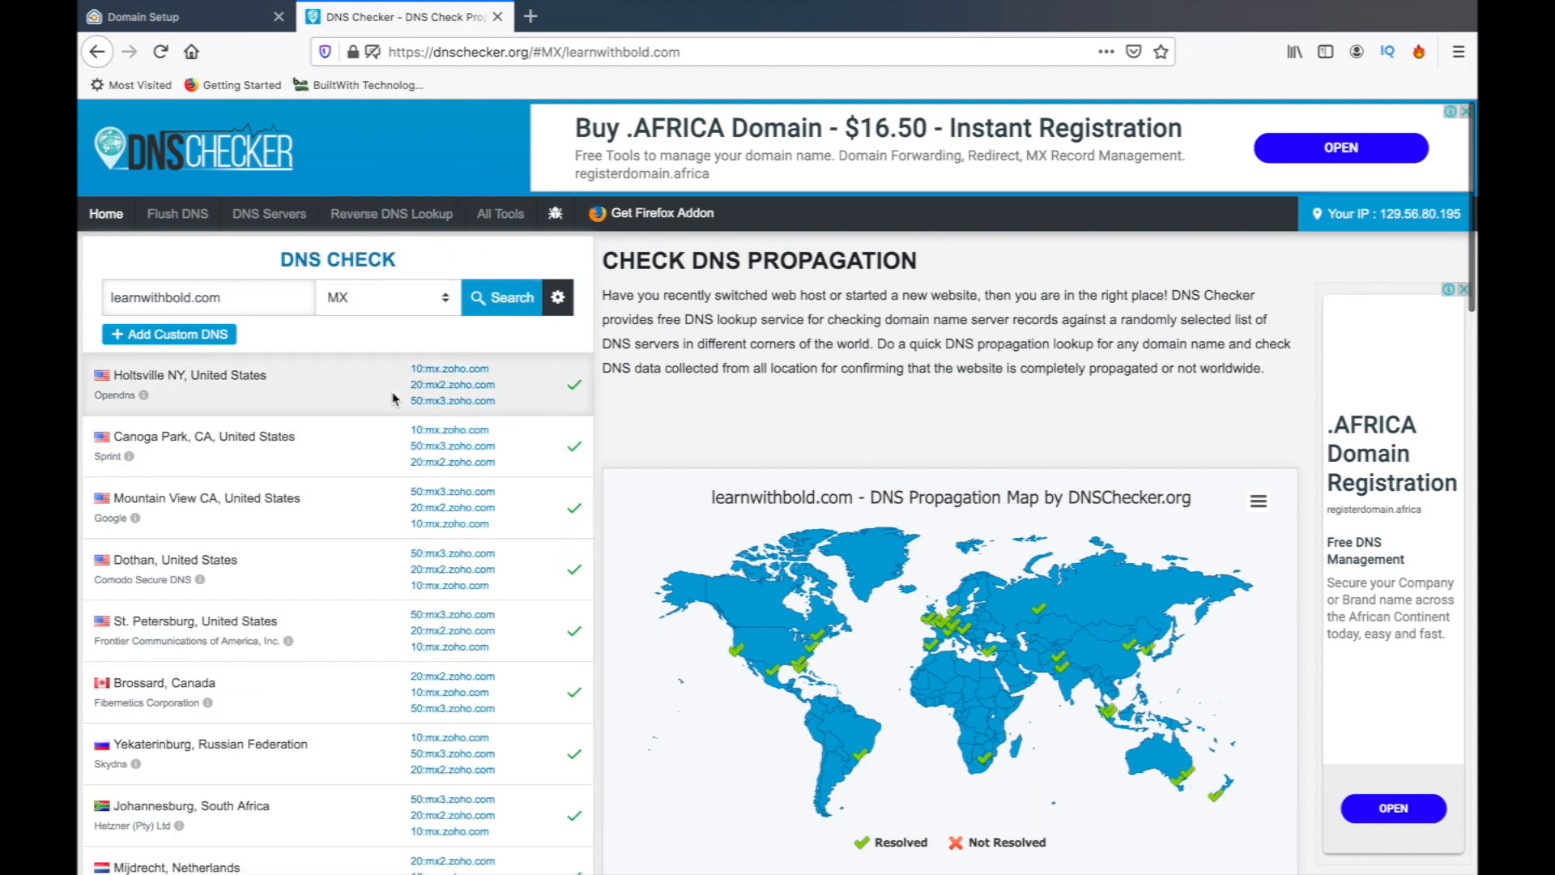
Return to Zoho Mail's domain setup, repeat the MX lookup and dismiss the confirmation.
{"action": "left_click", "coordinate": [201, 16]}
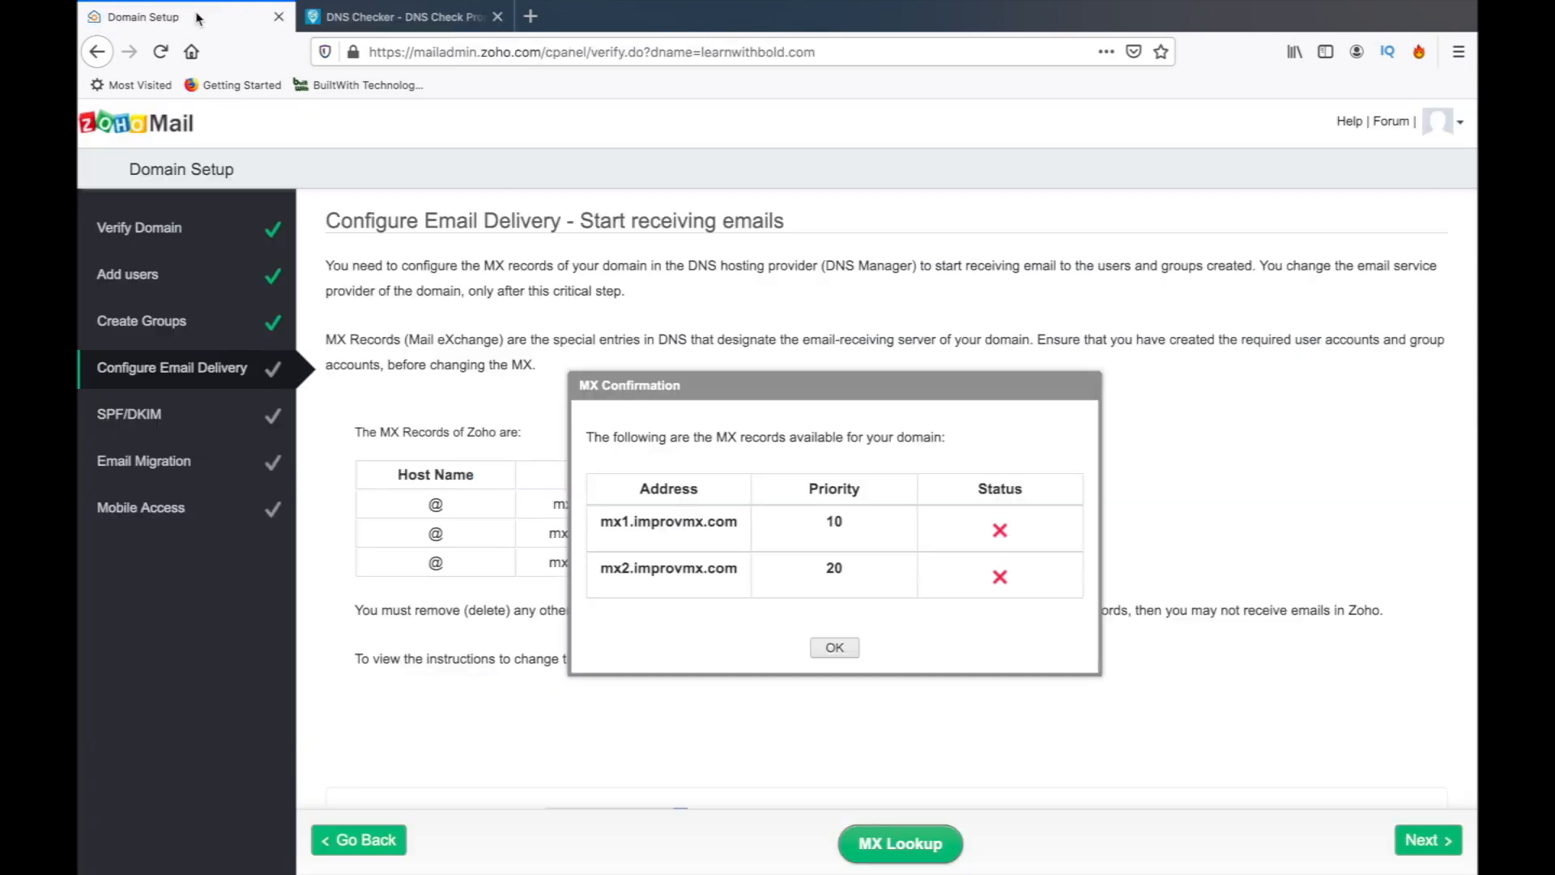
{"action": "left_click", "coordinate": [842, 651]}
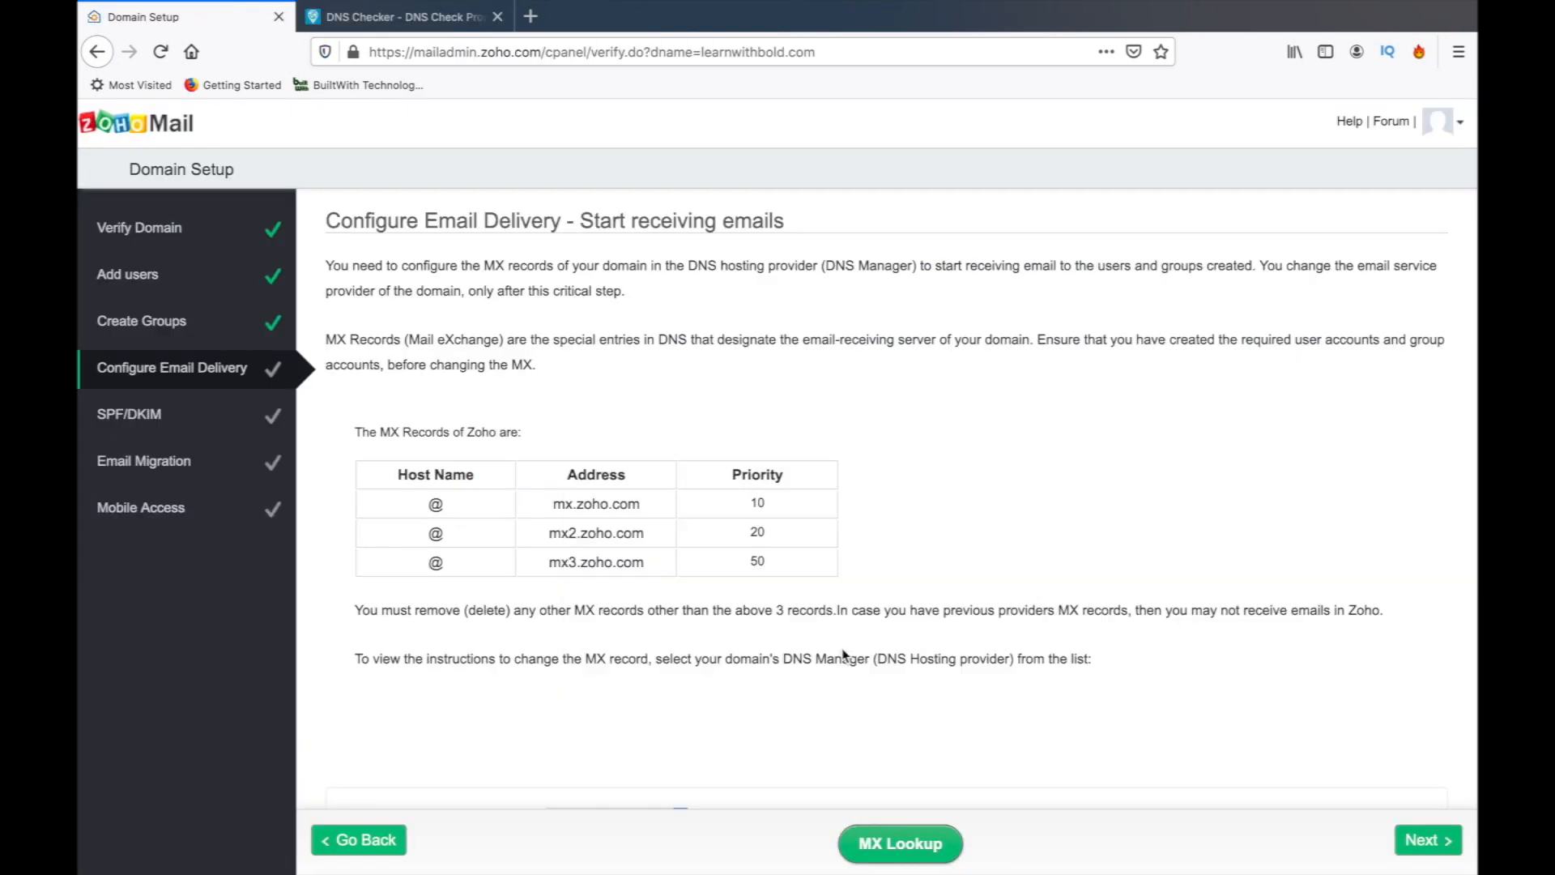
{"action": "left_click", "coordinate": [906, 842]}
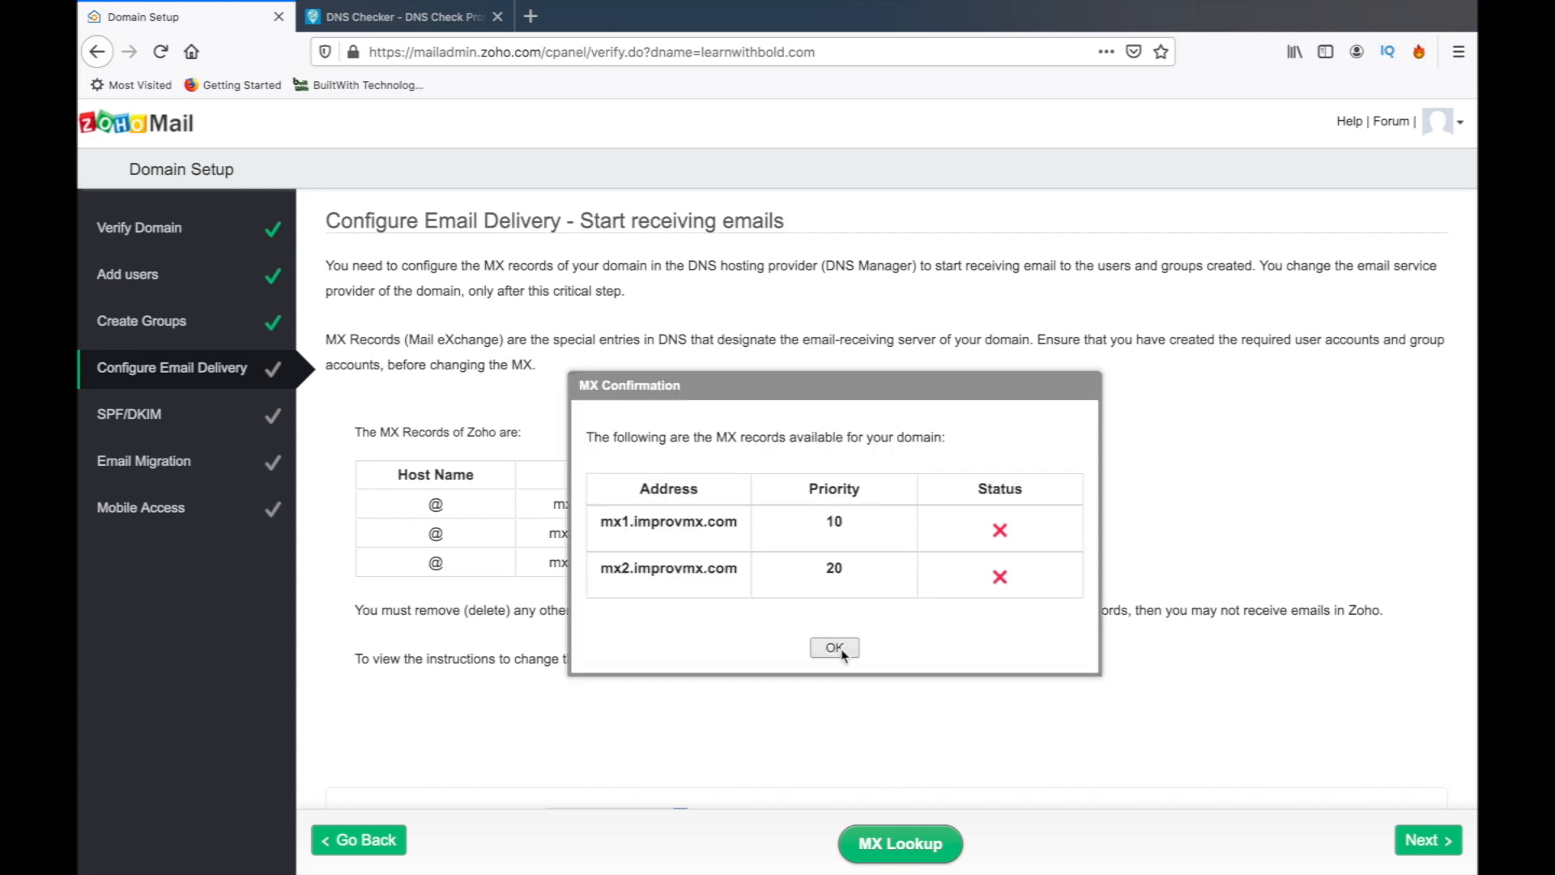
{"action": "left_click", "coordinate": [835, 648]}
Go back to DNS Checker and review the MX propagation results across the listed worldwide locations.
{"action": "left_click", "coordinate": [366, 17]}
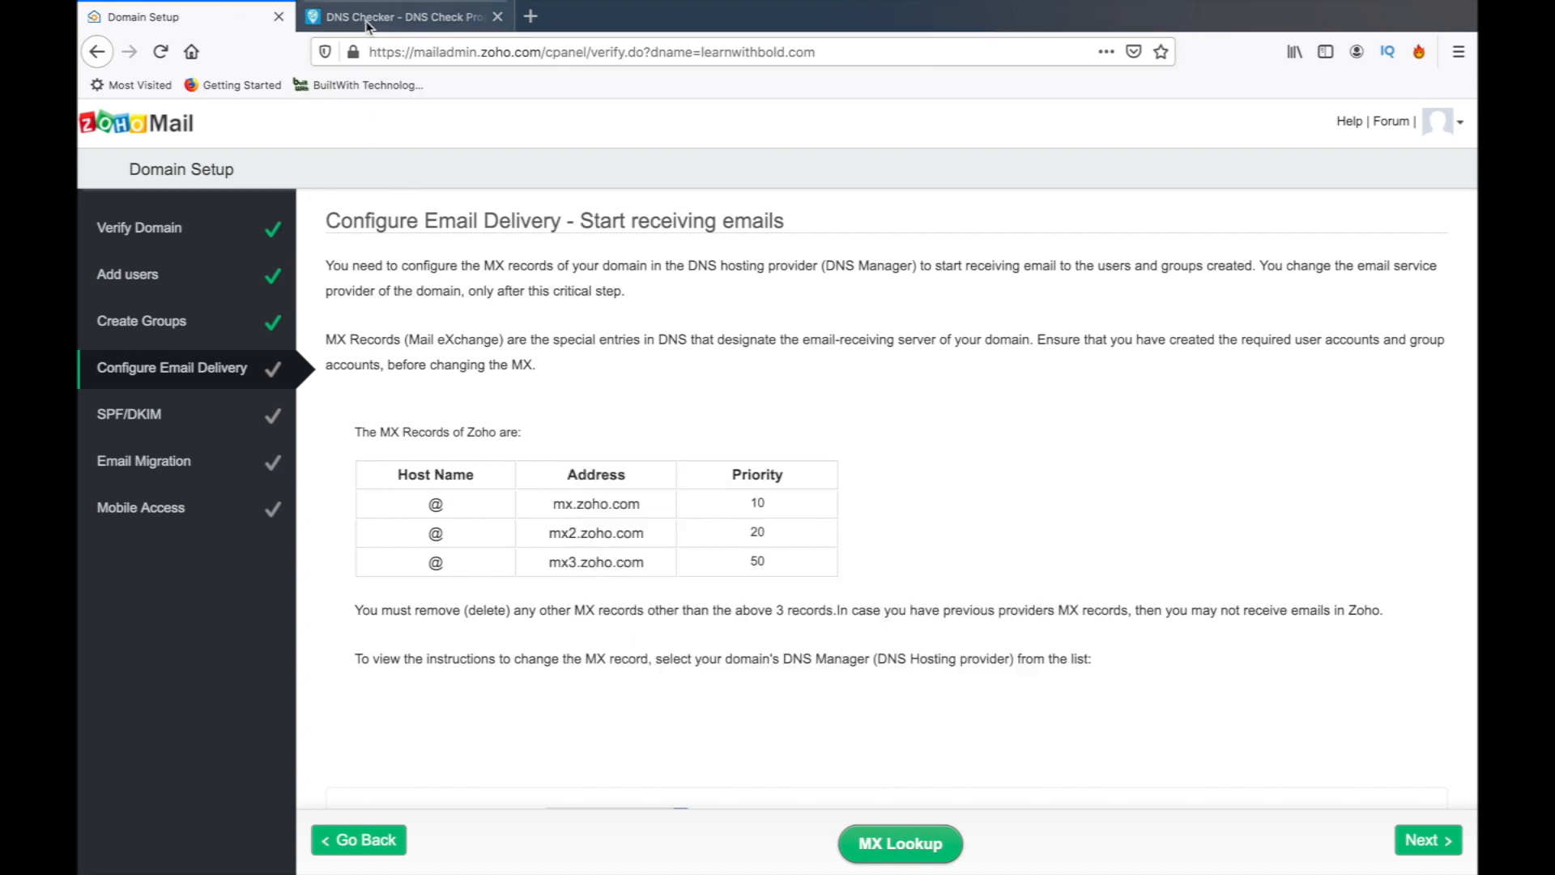
{"action": "scroll", "coordinate": [328, 529], "scroll_direction": "down", "scroll_amount": 10}
{"action": "scroll", "coordinate": [328, 529], "scroll_direction": "down", "scroll_amount": 15}
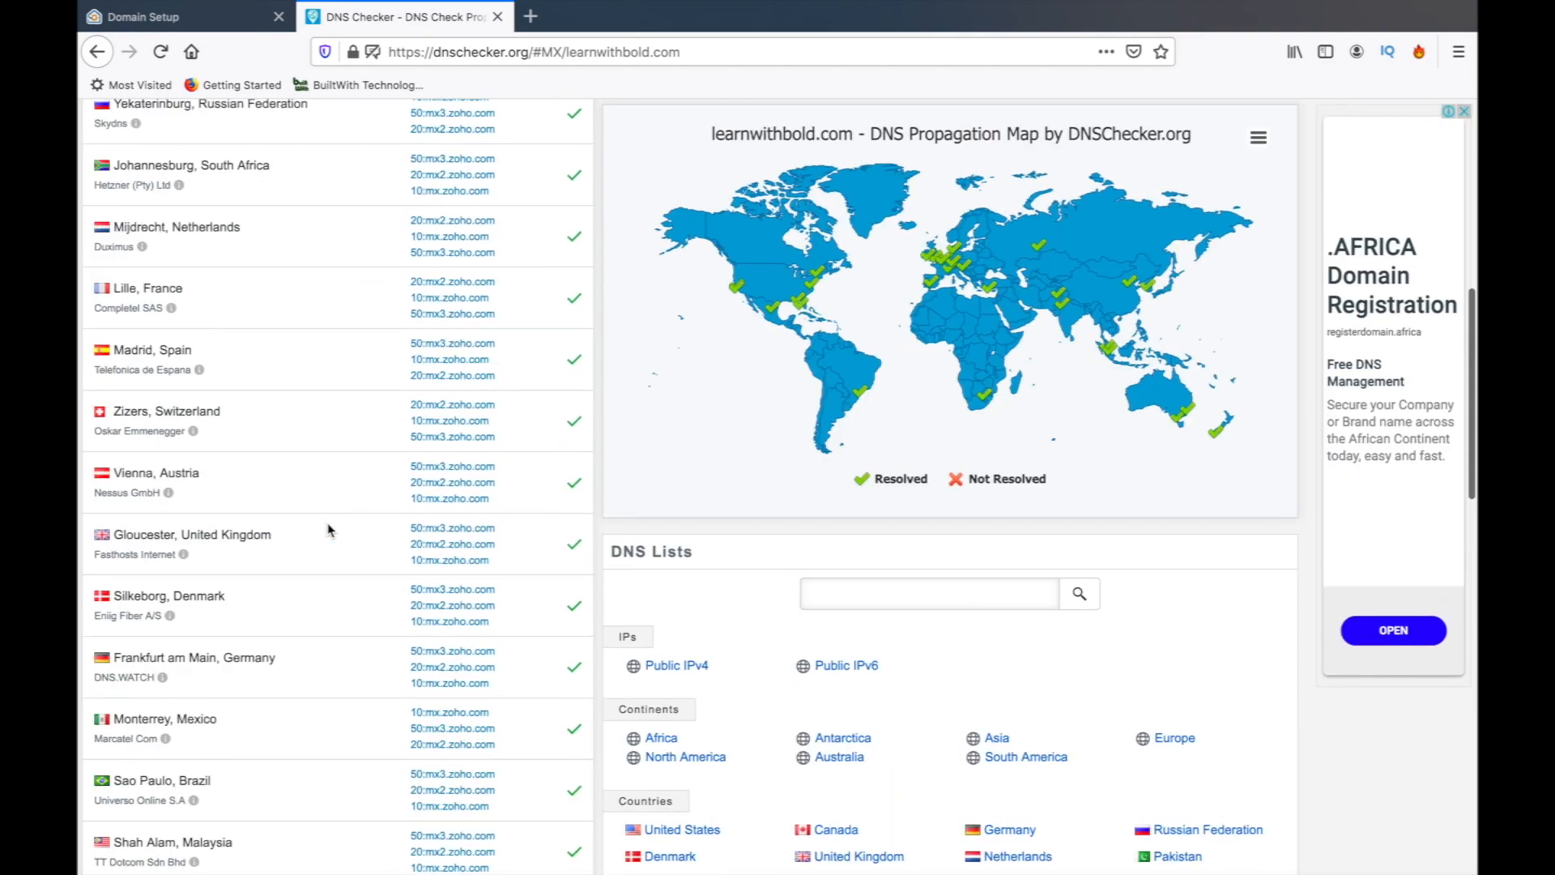
Leave DNS Checker for Zoho Mail's domain setup, run another MX lookup and dismiss its list of MX records.
{"action": "scroll", "coordinate": [328, 529], "scroll_direction": "up", "scroll_amount": 10}
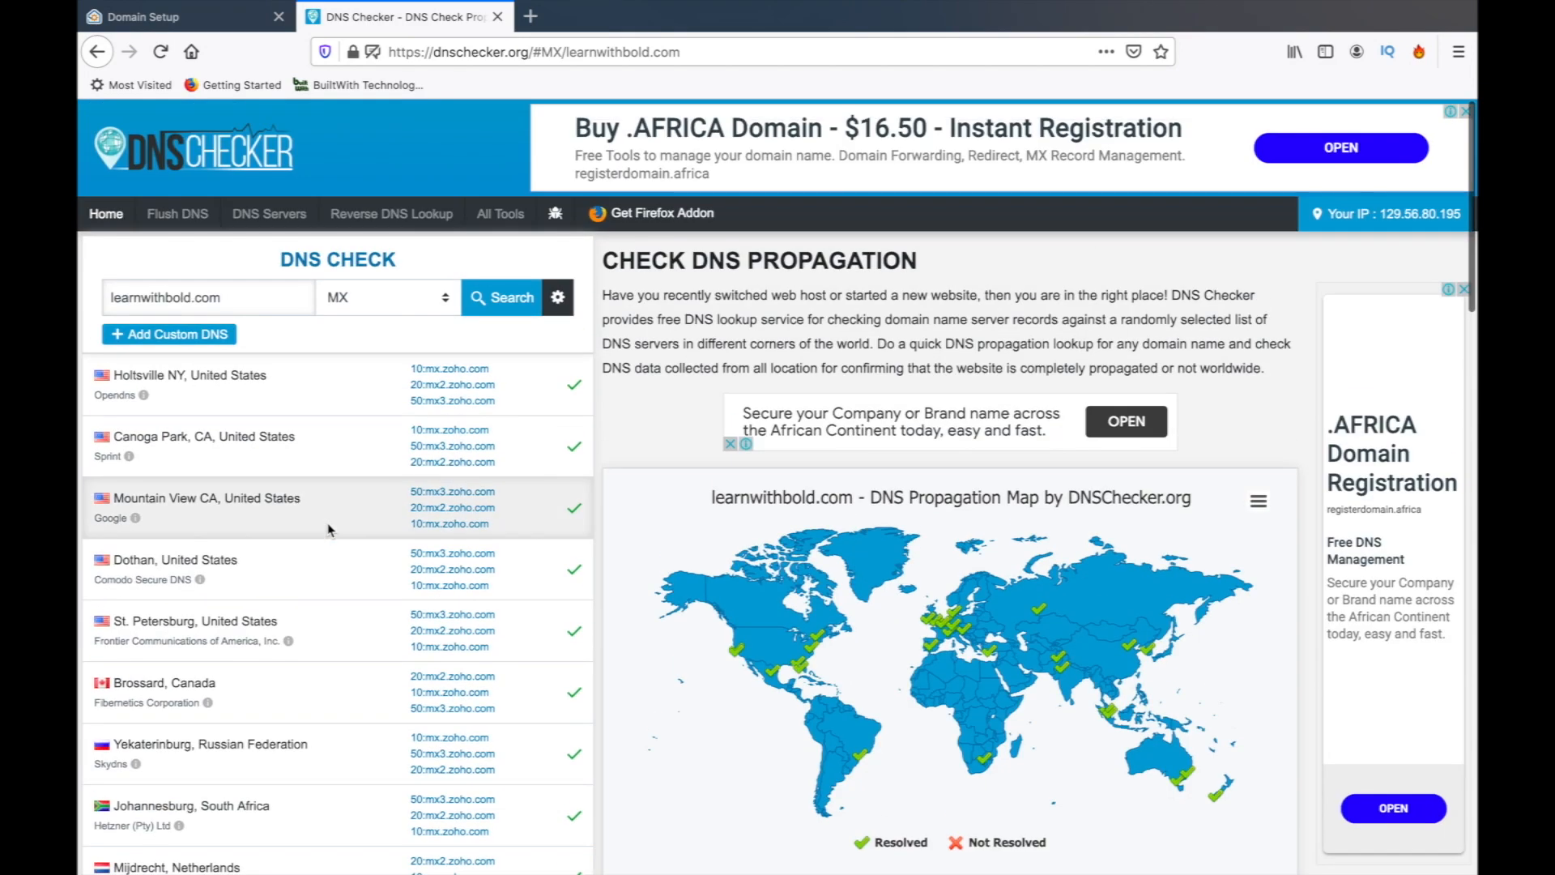
{"action": "left_click", "coordinate": [506, 318]}
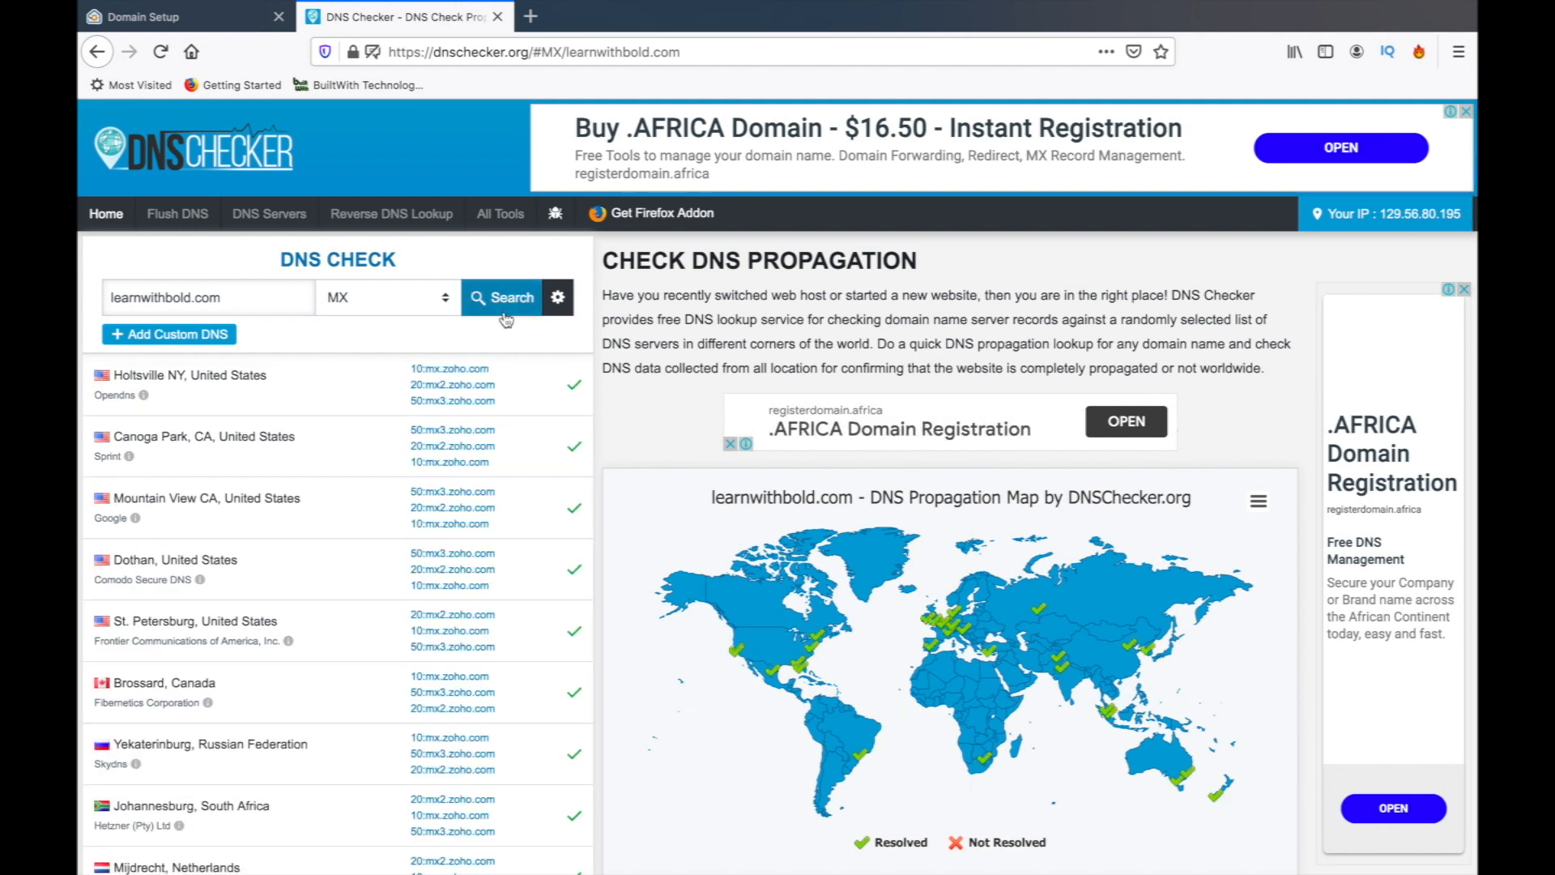
{"action": "left_click", "coordinate": [214, 20]}
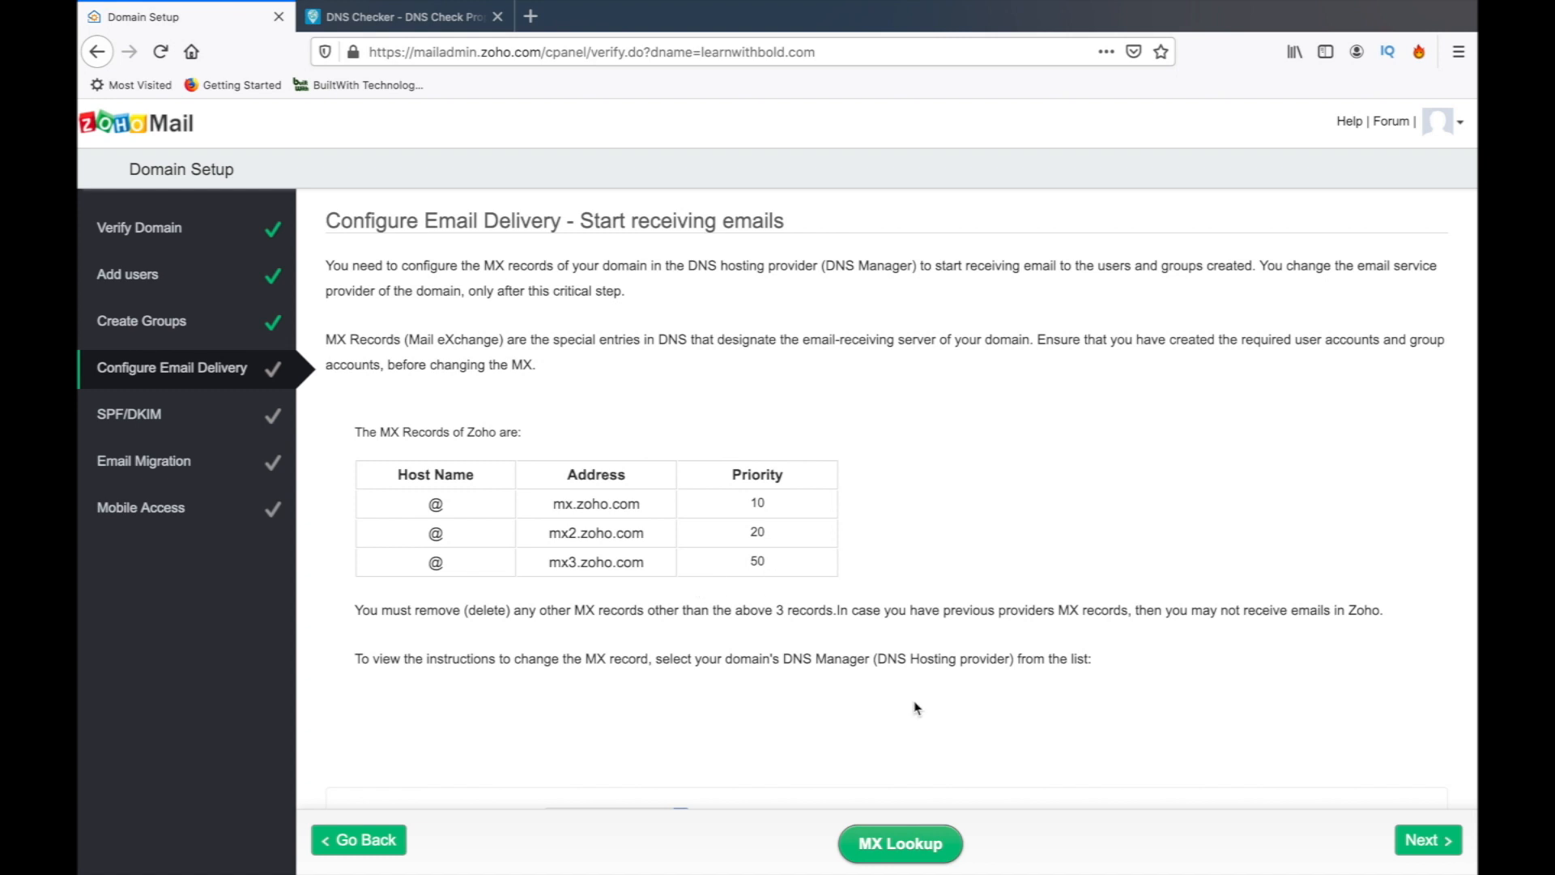
{"action": "left_click", "coordinate": [905, 846]}
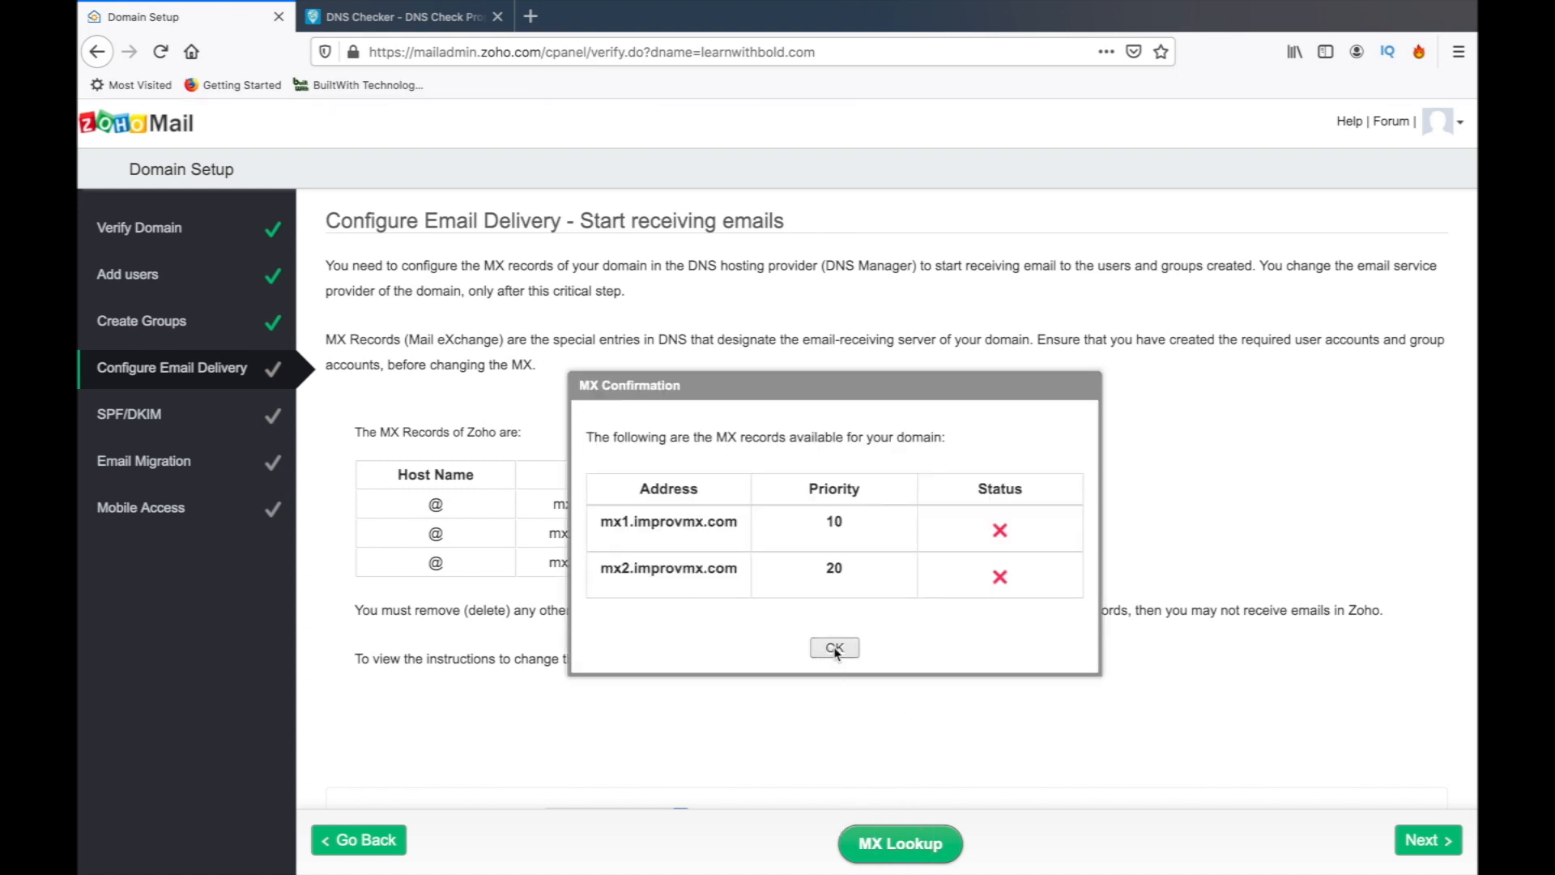
{"action": "left_click", "coordinate": [834, 649]}
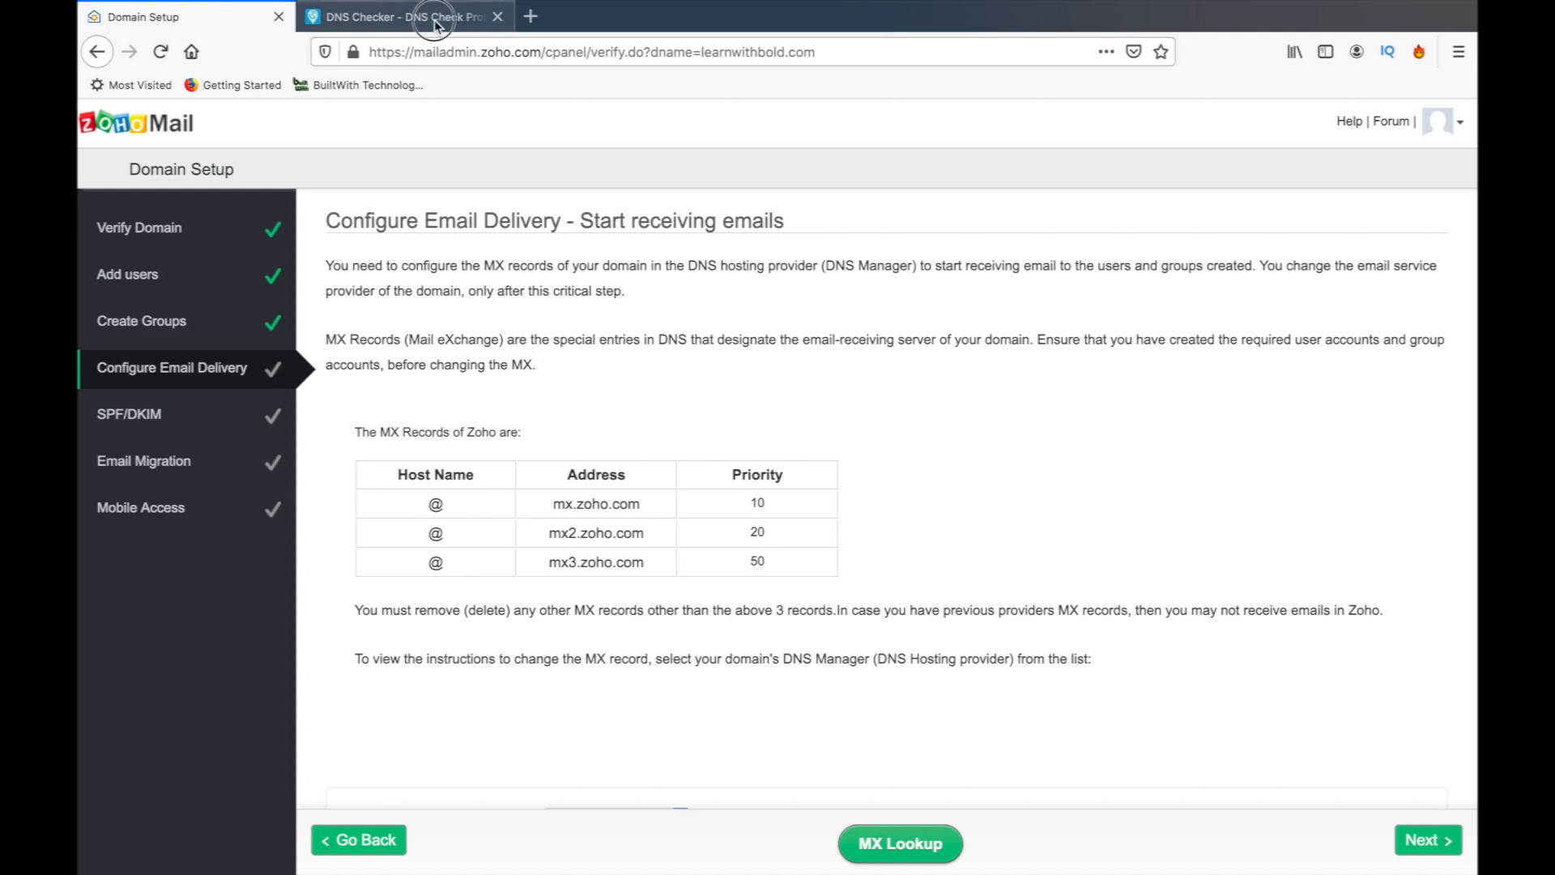
Switch to DNS Checker and re-examine the MX records reported for the worldwide locations.
{"action": "left_click", "coordinate": [405, 16]}
{"action": "scroll", "coordinate": [418, 487], "scroll_direction": "down", "scroll_amount": 5}
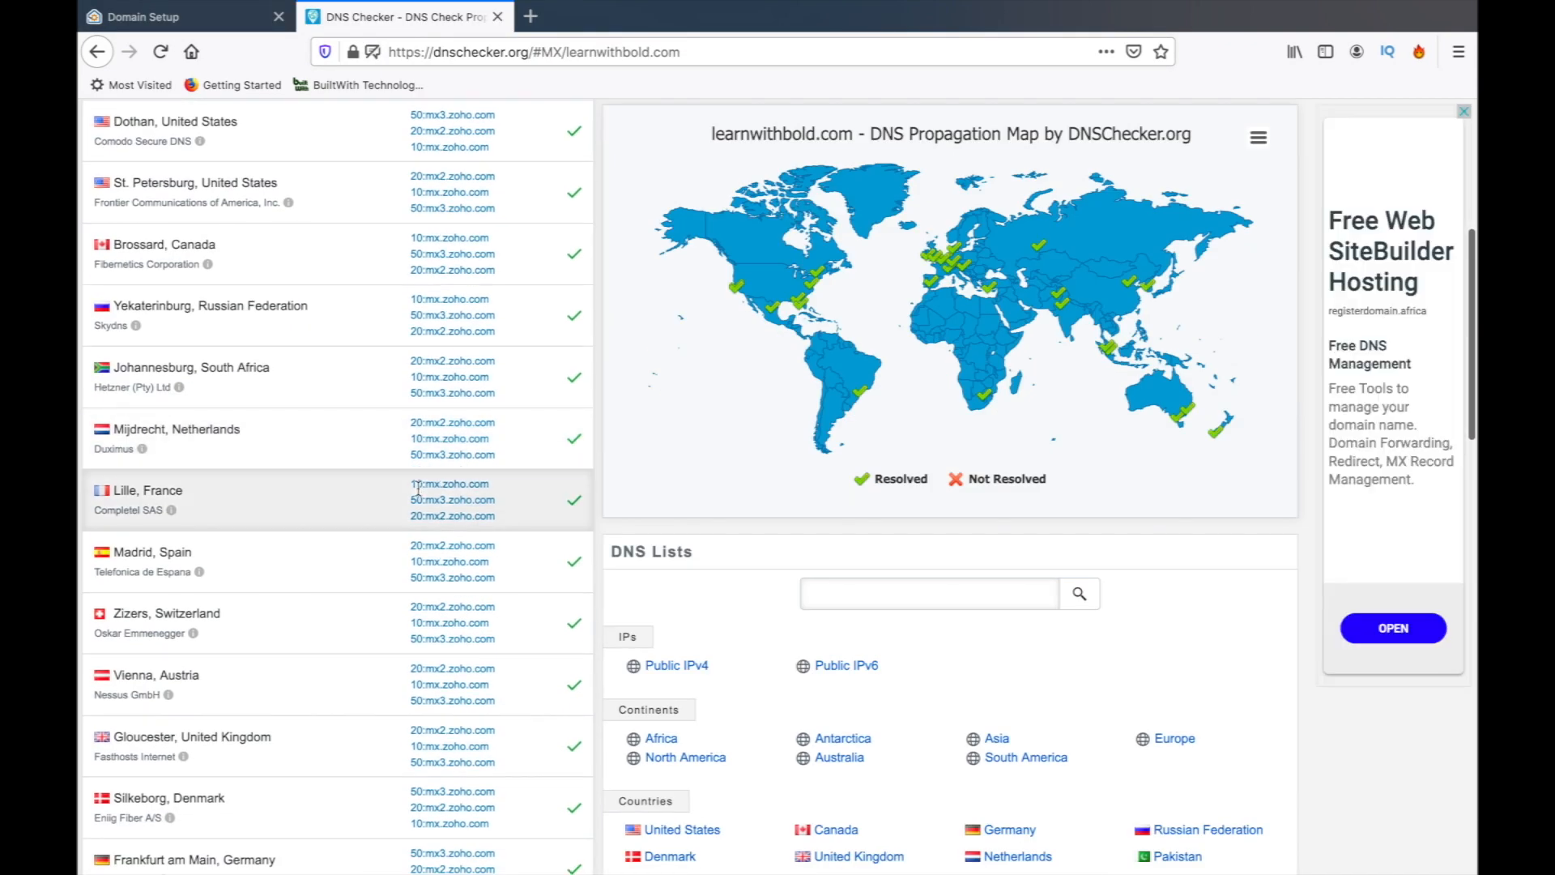
{"action": "scroll", "coordinate": [418, 490], "scroll_direction": "up", "scroll_amount": 5}
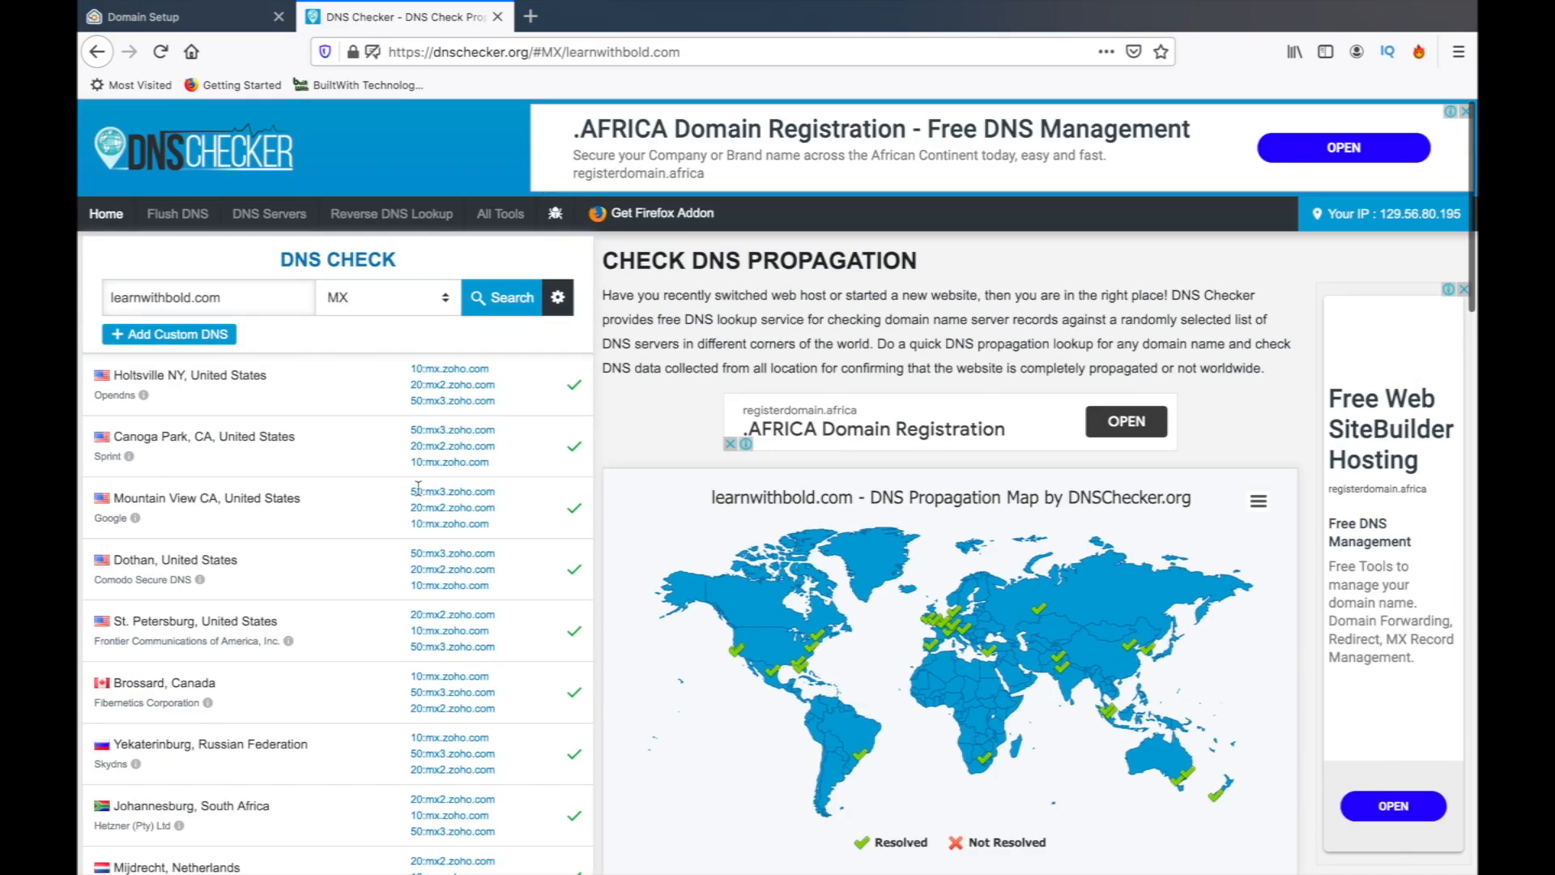
Return to Zoho Mail's domain setup, repeat the MX lookup and proceed to the SPF/DKIM stage.
{"action": "left_click", "coordinate": [237, 18]}
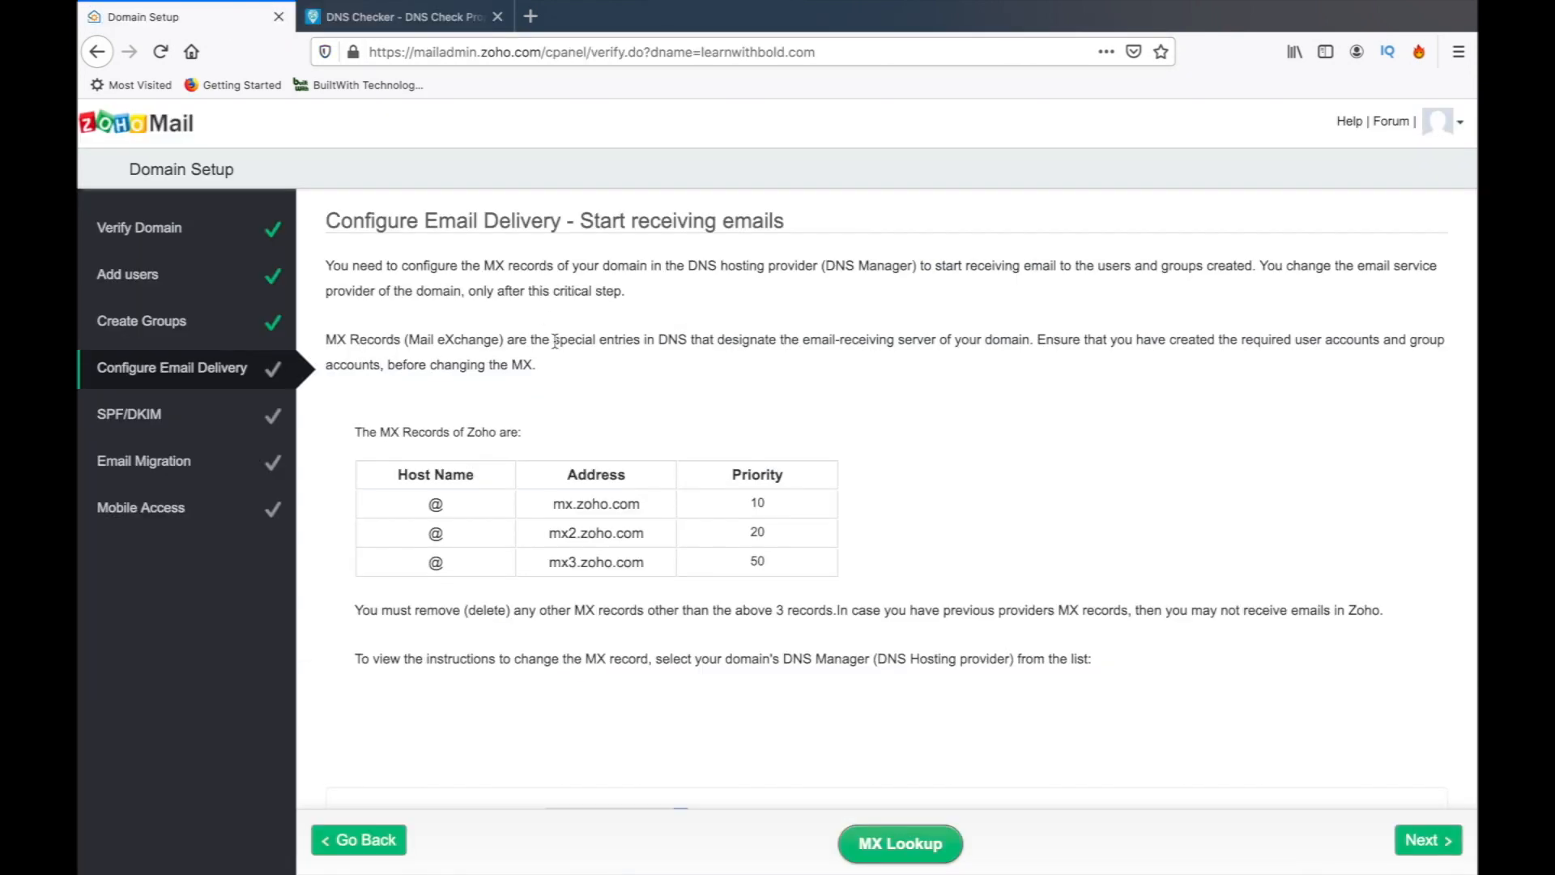
{"action": "scroll", "coordinate": [910, 679], "scroll_direction": "down", "scroll_amount": 2}
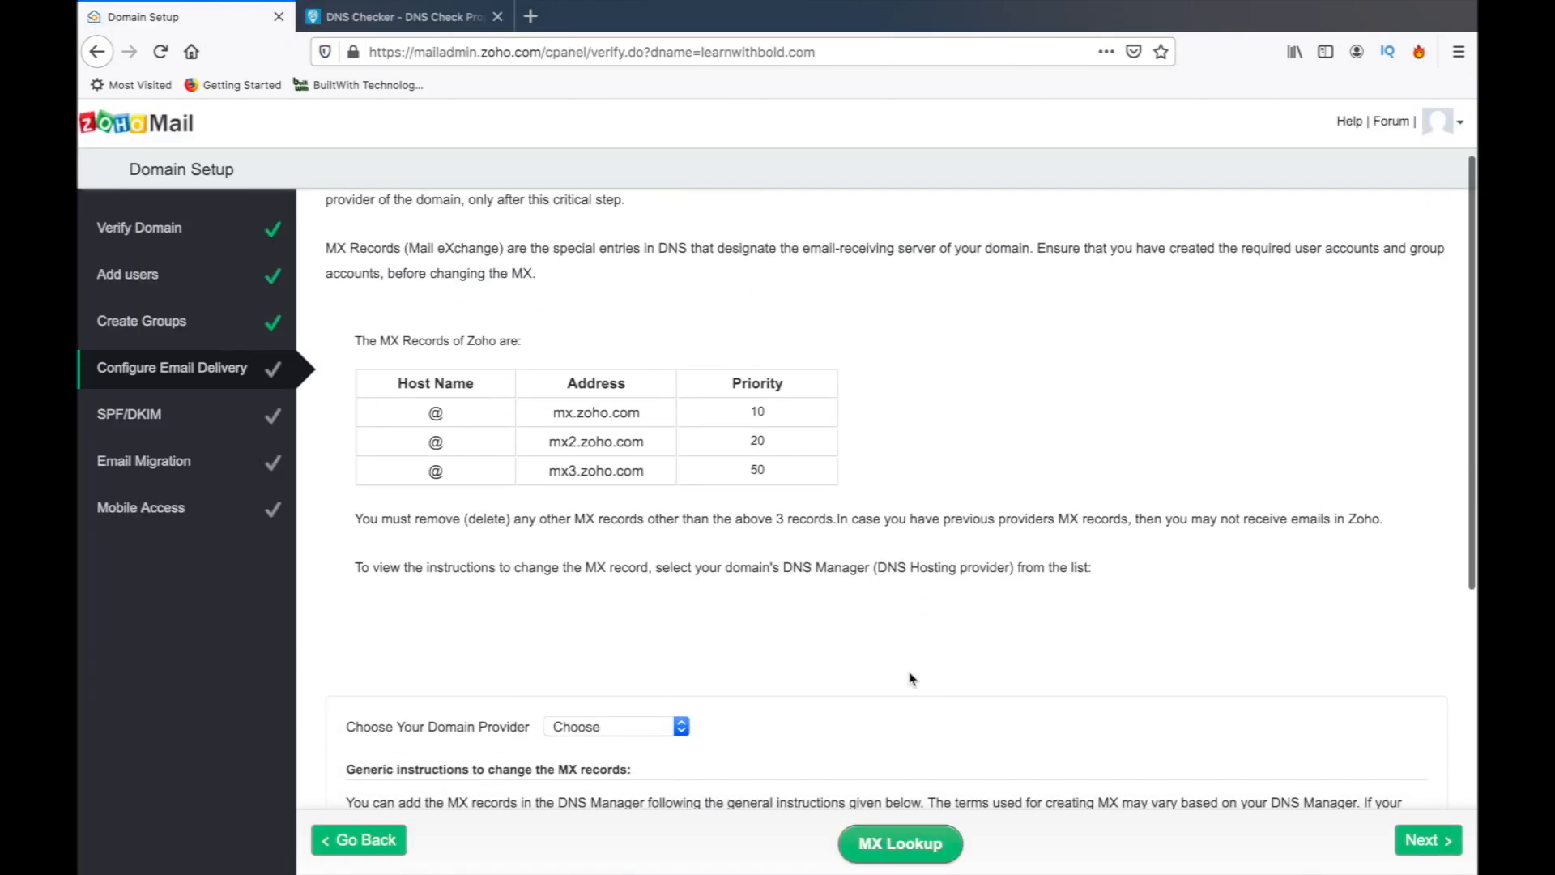
{"action": "scroll", "coordinate": [911, 679], "scroll_direction": "down", "scroll_amount": 2}
{"action": "scroll", "coordinate": [912, 675], "scroll_direction": "up", "scroll_amount": 4}
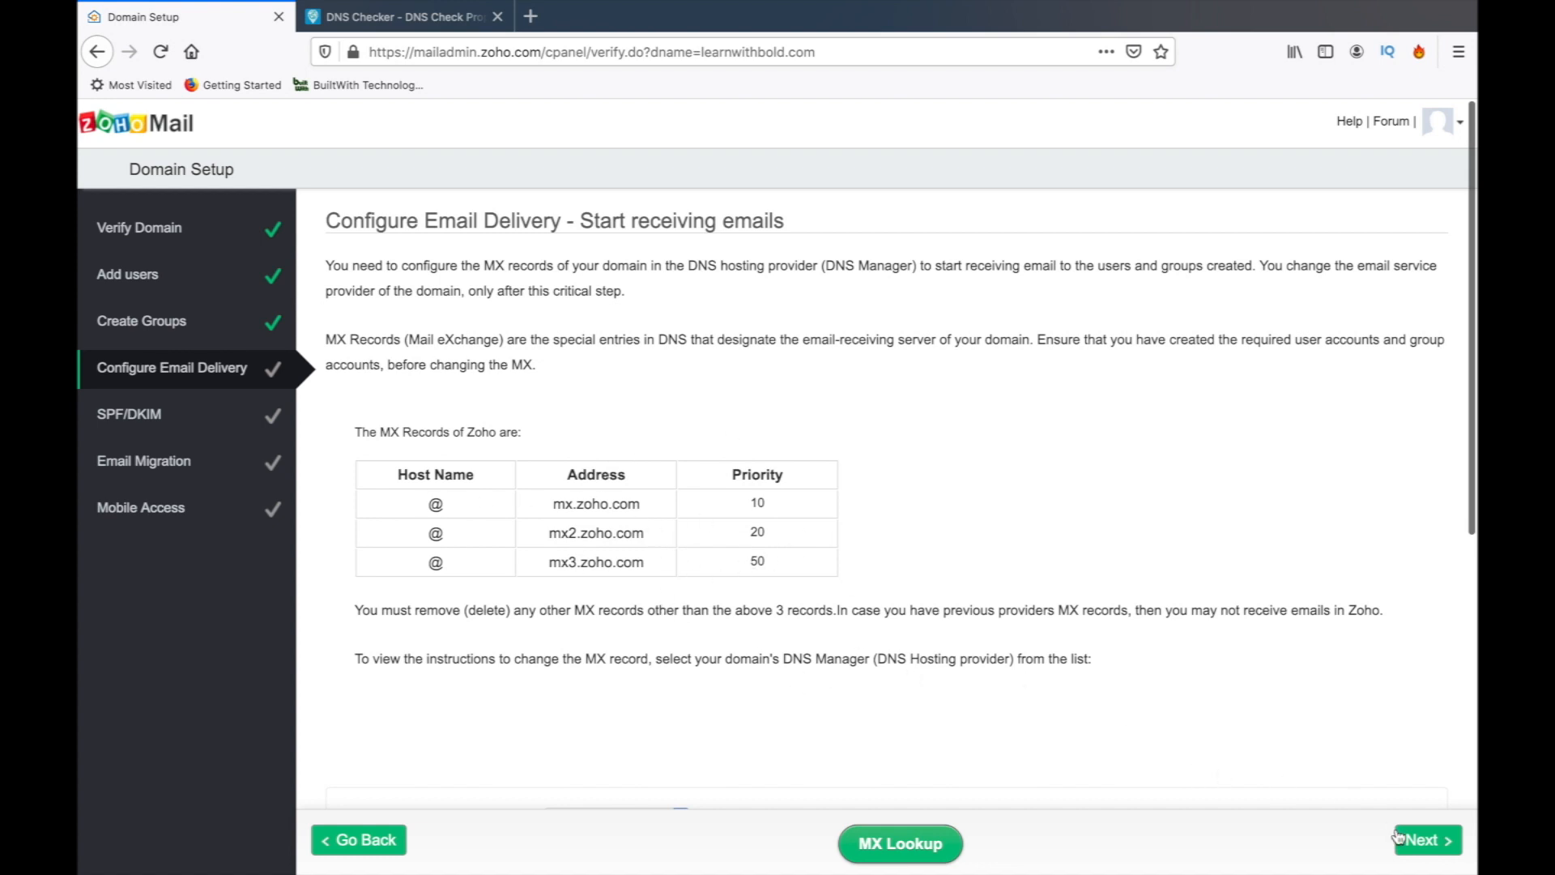
{"action": "left_click", "coordinate": [899, 857]}
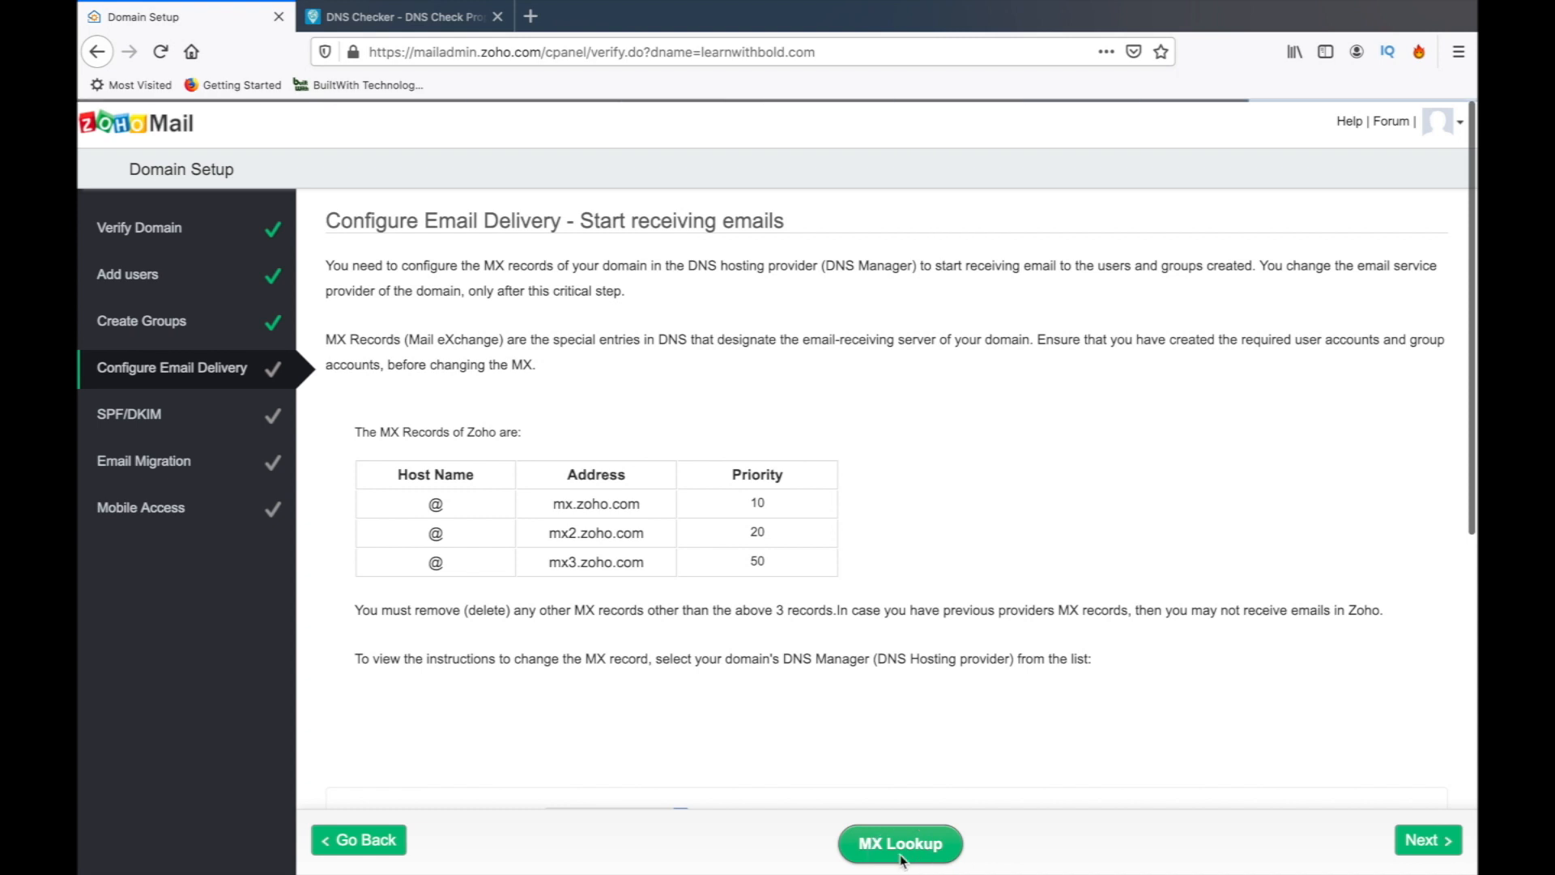
{"action": "left_click", "coordinate": [847, 644]}
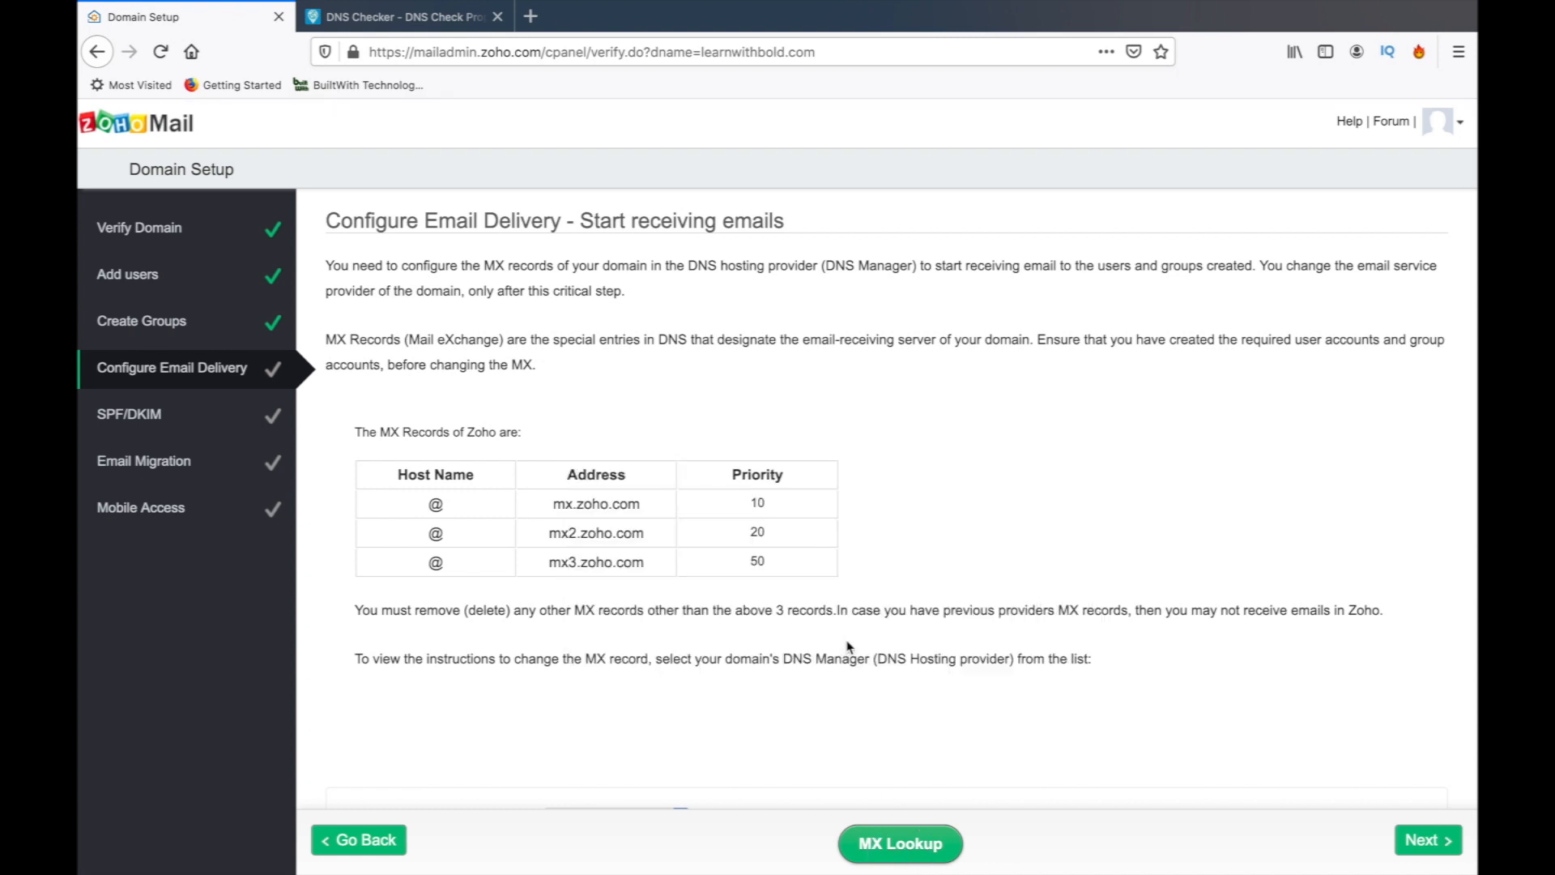
{"action": "left_click", "coordinate": [1406, 839]}
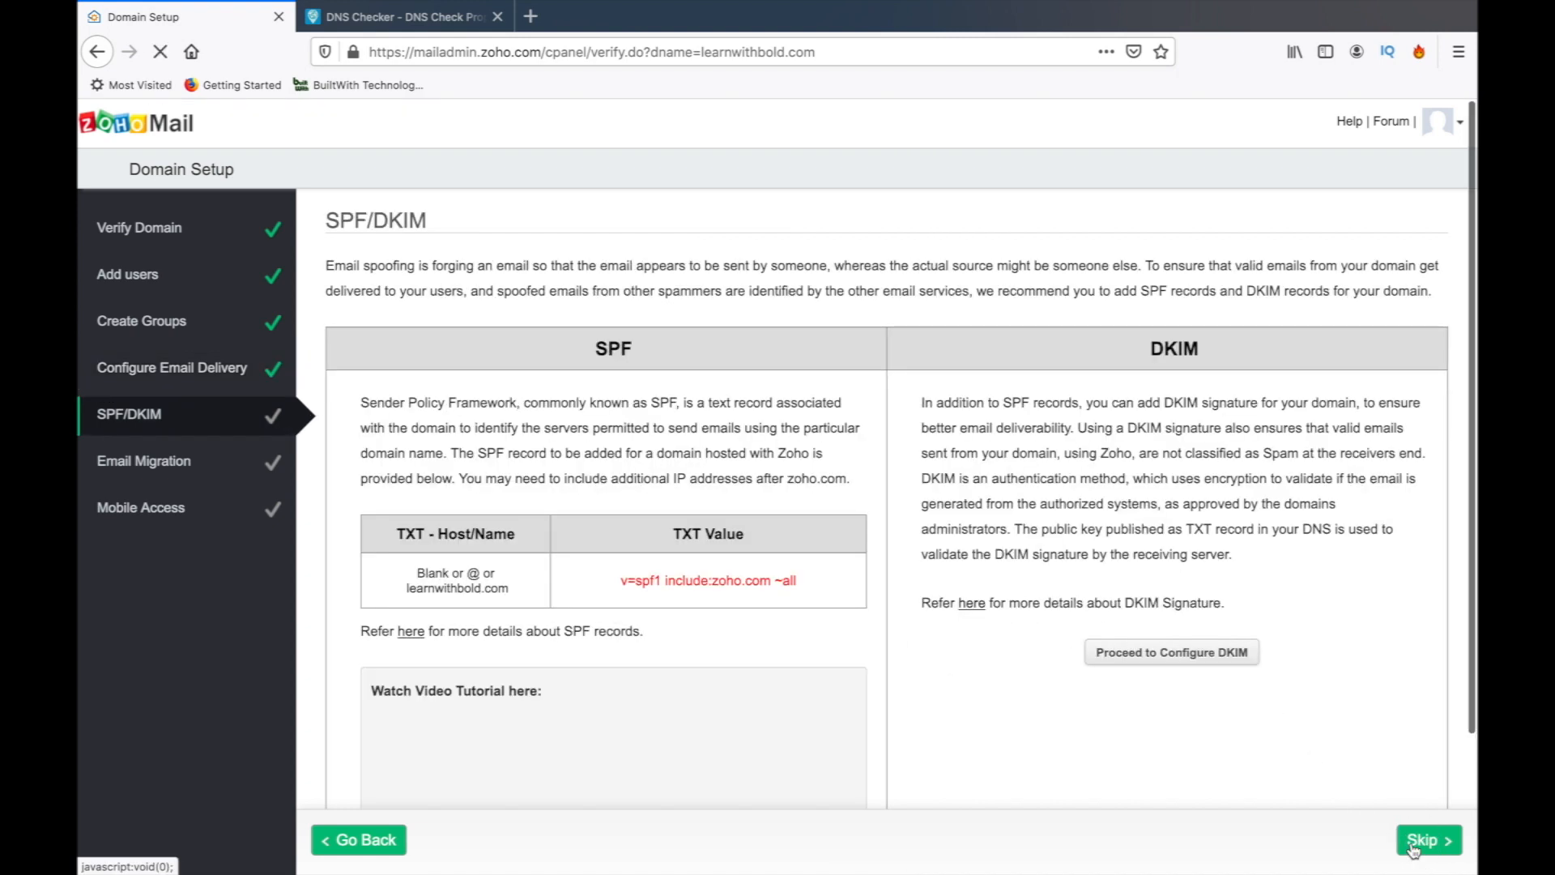
Select the SPF TXT value v=spf1 include:zoho.com ~all in the SPF record table.
{"action": "scroll", "coordinate": [931, 613], "scroll_direction": "down", "scroll_amount": 2}
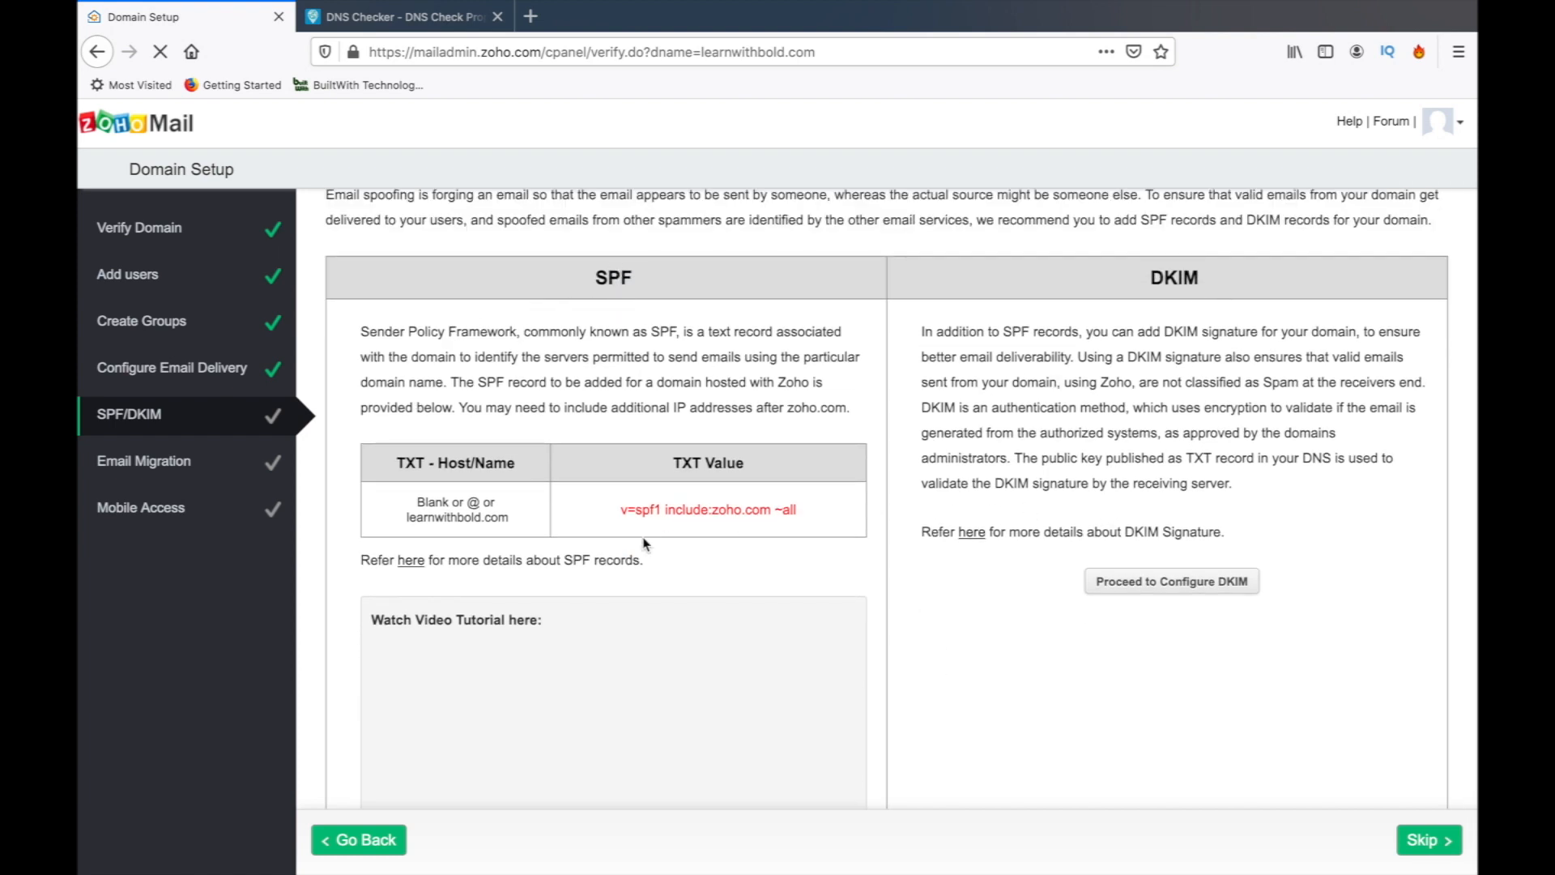
{"action": "left_click", "coordinate": [407, 466]}
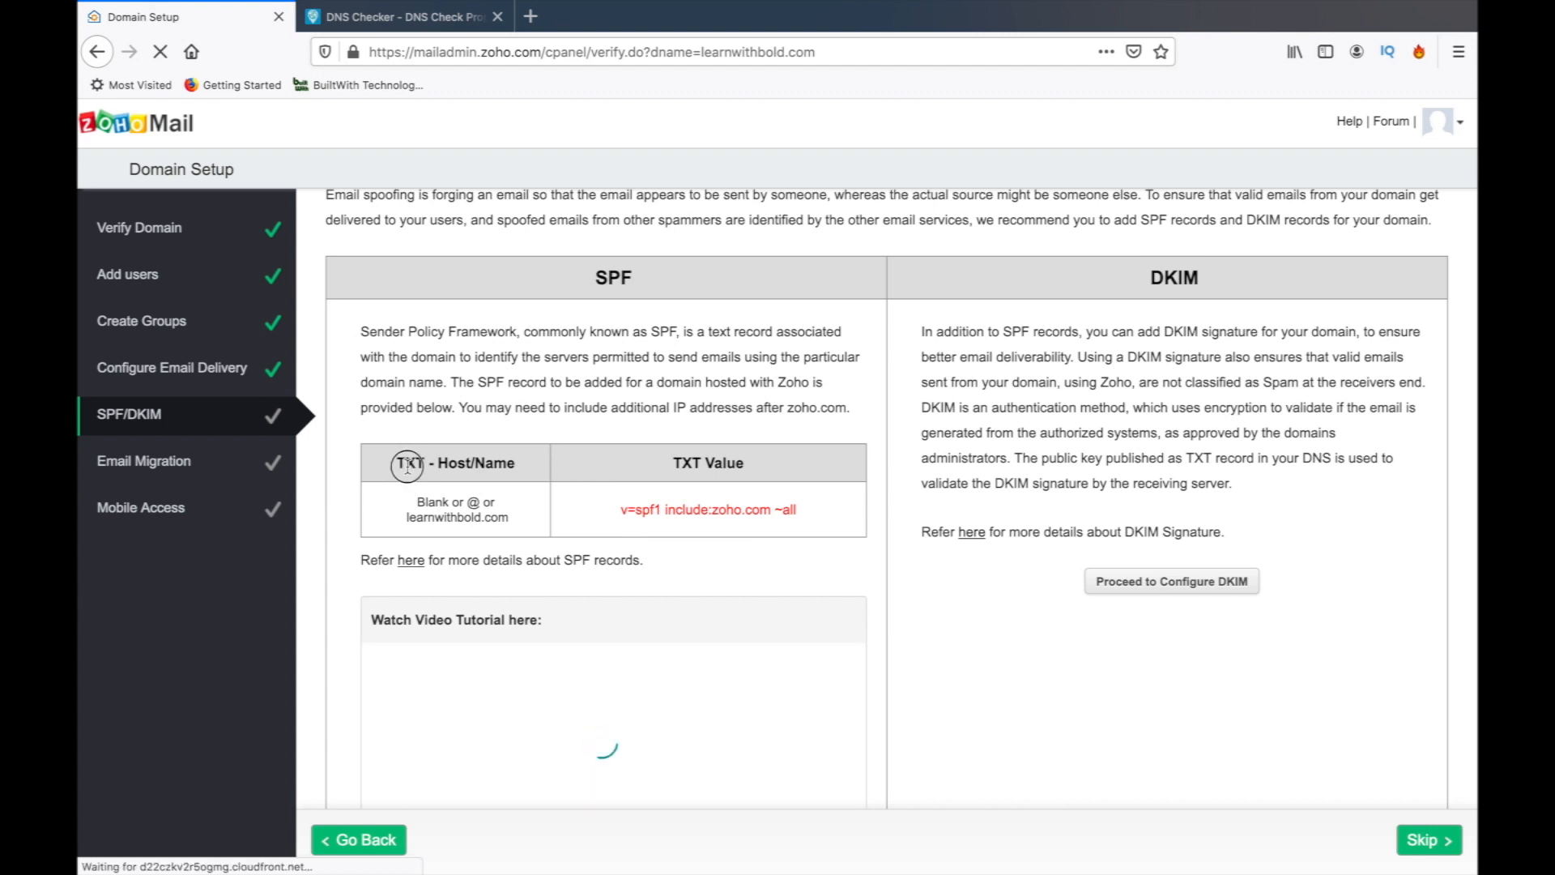
{"action": "left_click", "coordinate": [621, 513]}
{"action": "left_click_drag", "start_coordinate": [620, 513], "coordinate": [799, 513]}
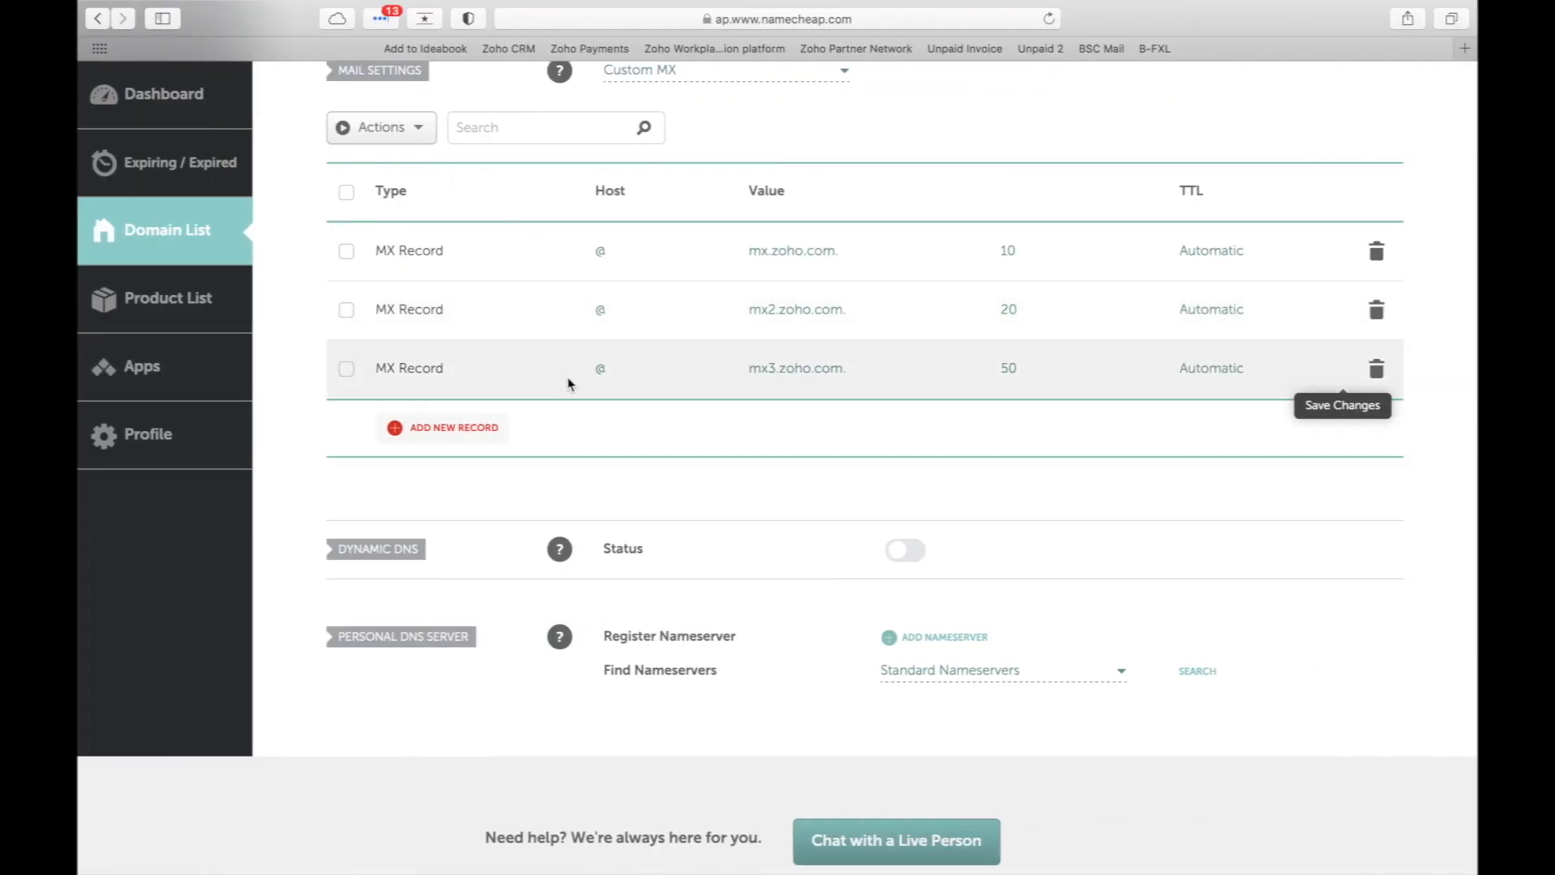
Switch to Namecheap's DNS settings, find the existing SPF TXT host record and open its value for editing.
{"action": "scroll", "coordinate": [575, 396], "scroll_direction": "up", "scroll_amount": 5}
{"action": "scroll", "coordinate": [575, 396], "scroll_direction": "down", "scroll_amount": 3}
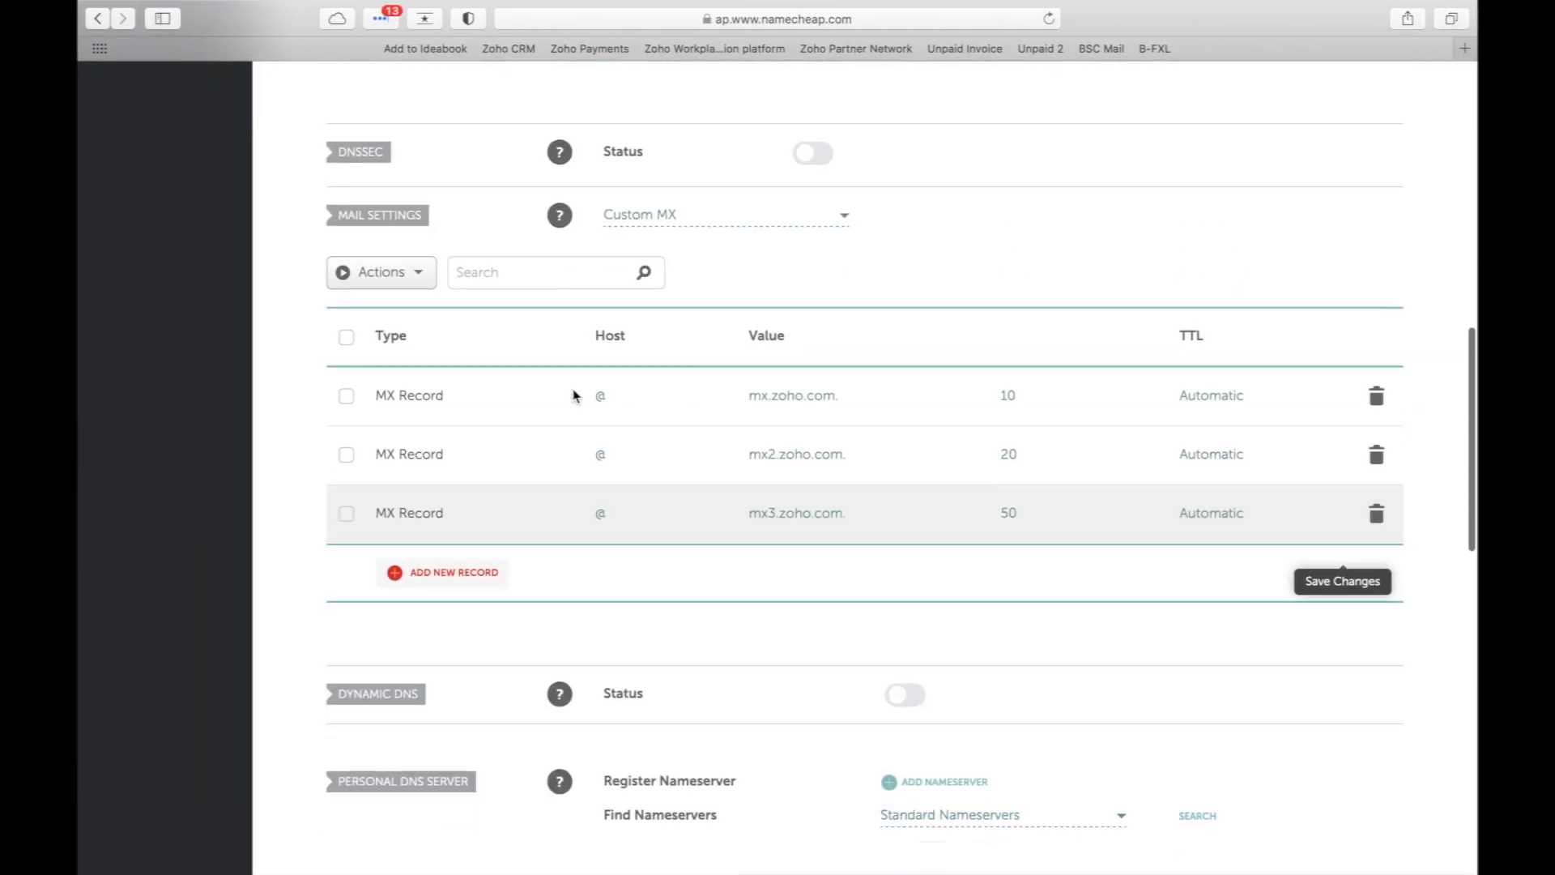
{"action": "scroll", "coordinate": [715, 357], "scroll_direction": "up", "scroll_amount": 5}
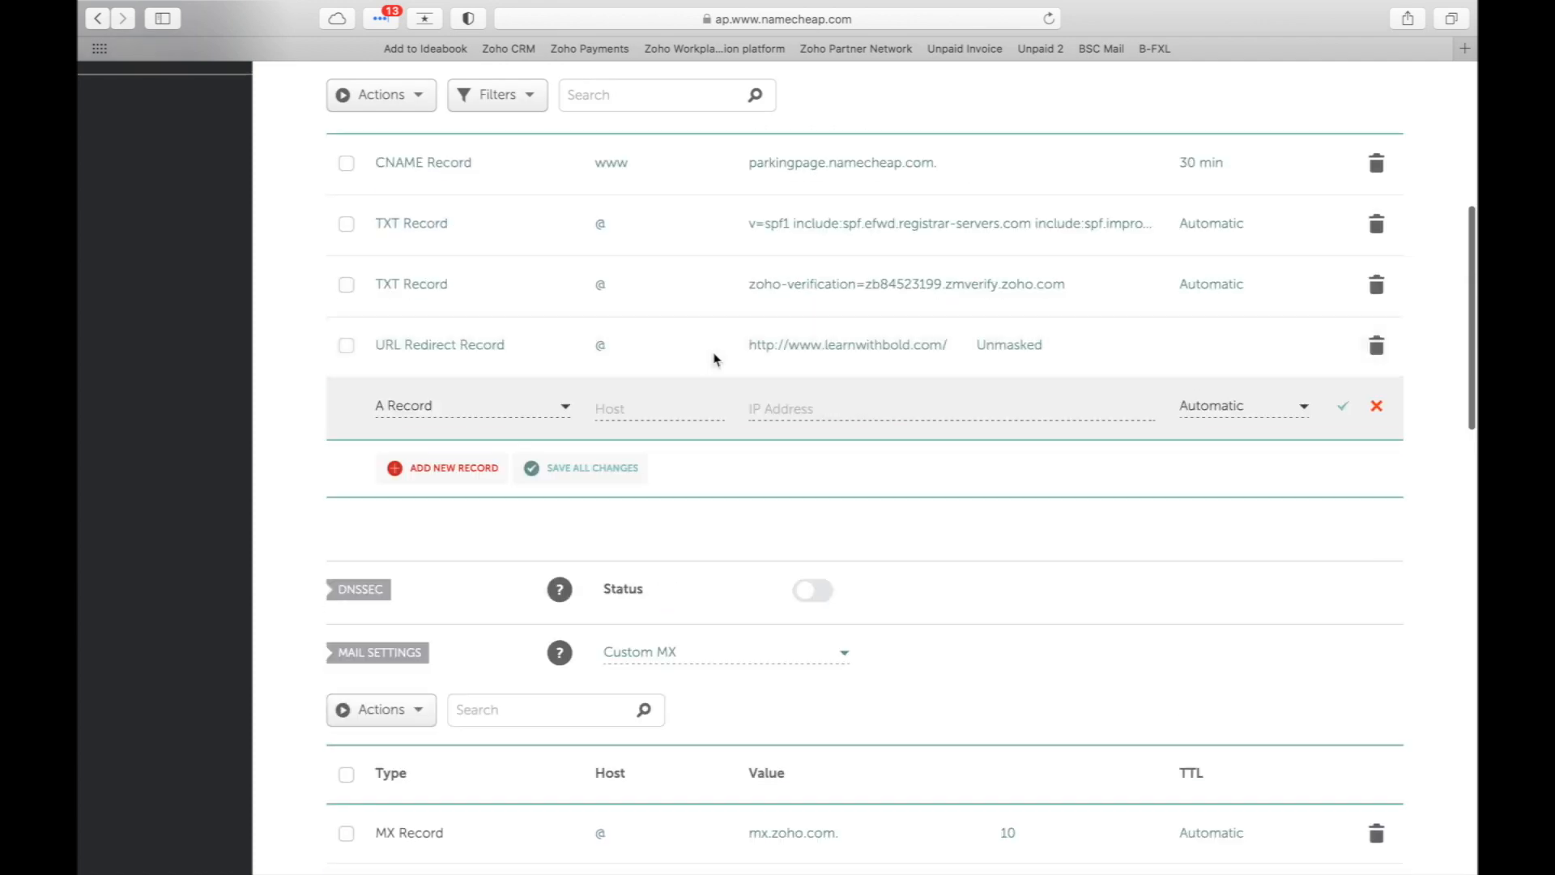
{"action": "scroll", "coordinate": [715, 357], "scroll_direction": "up", "scroll_amount": 2}
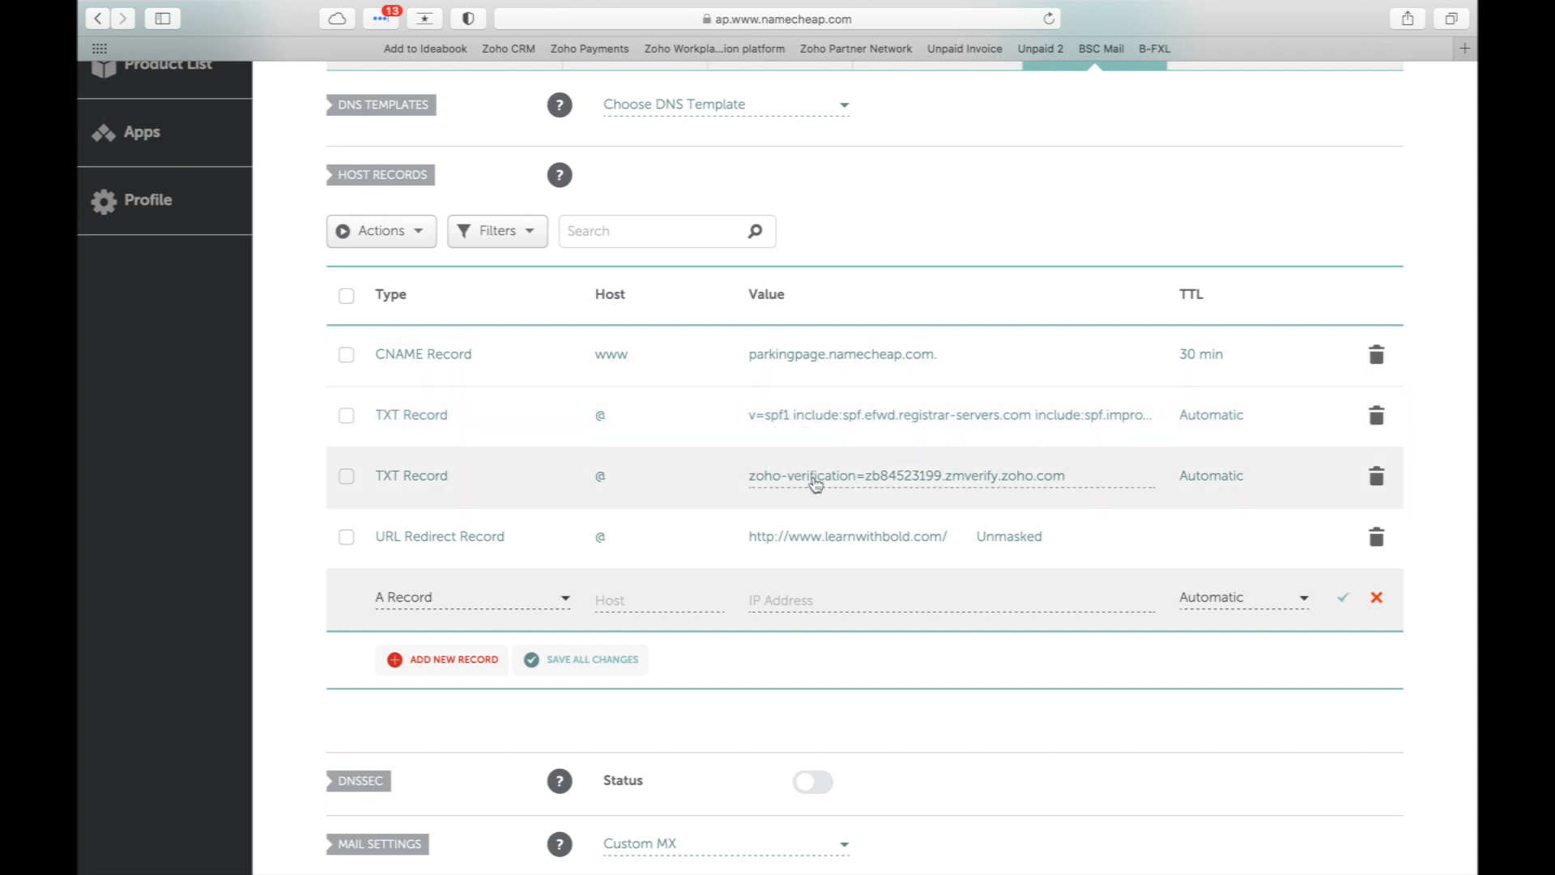
{"action": "left_click", "coordinate": [1051, 422]}
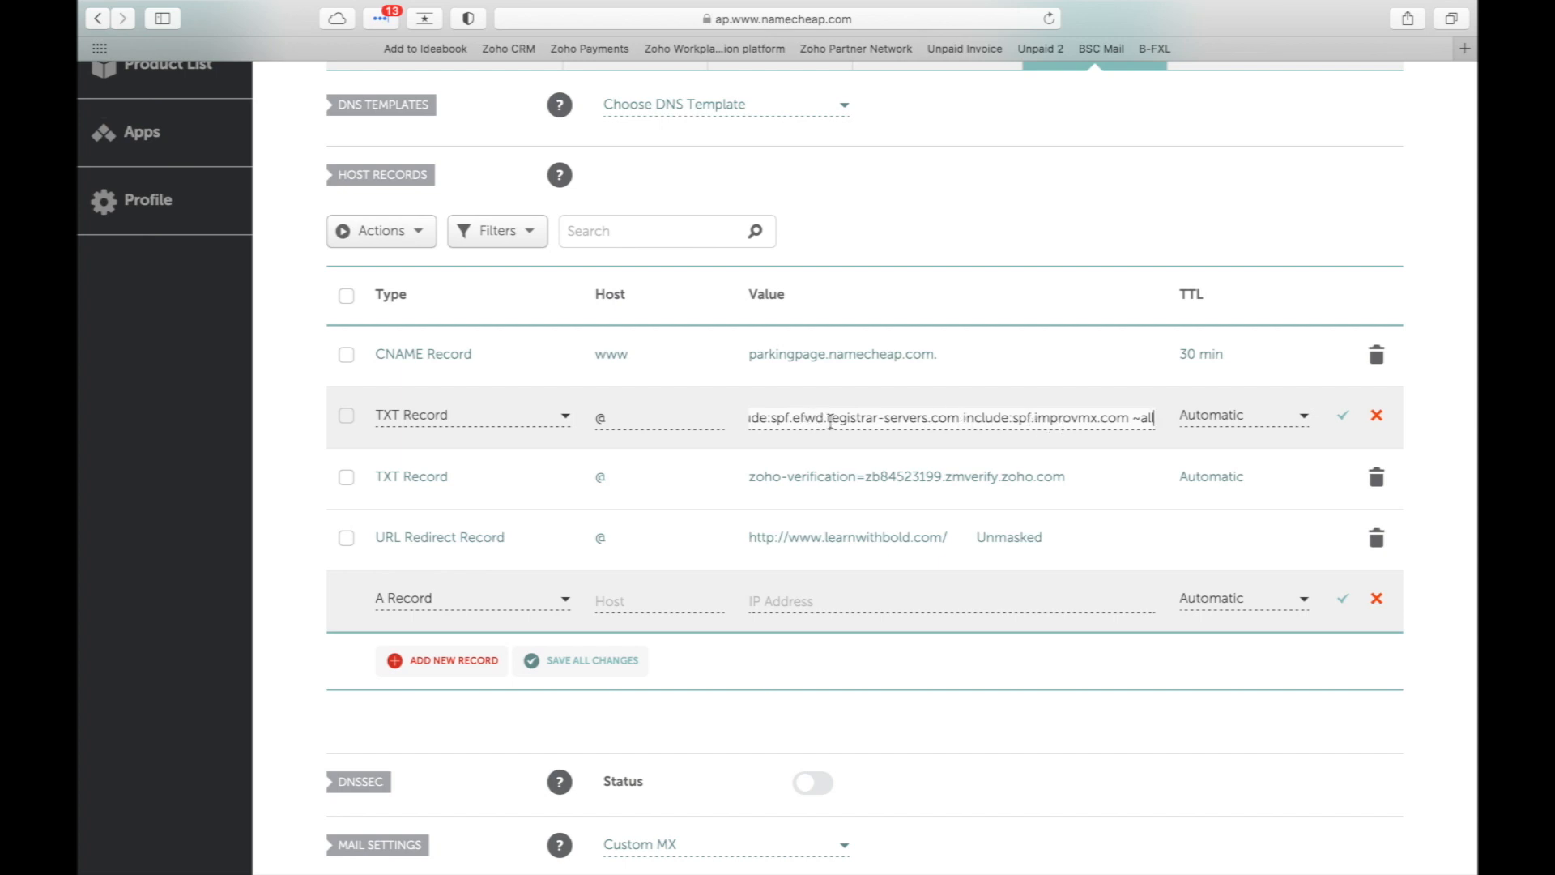
{"action": "left_click_drag", "start_coordinate": [802, 422], "coordinate": [705, 419]}
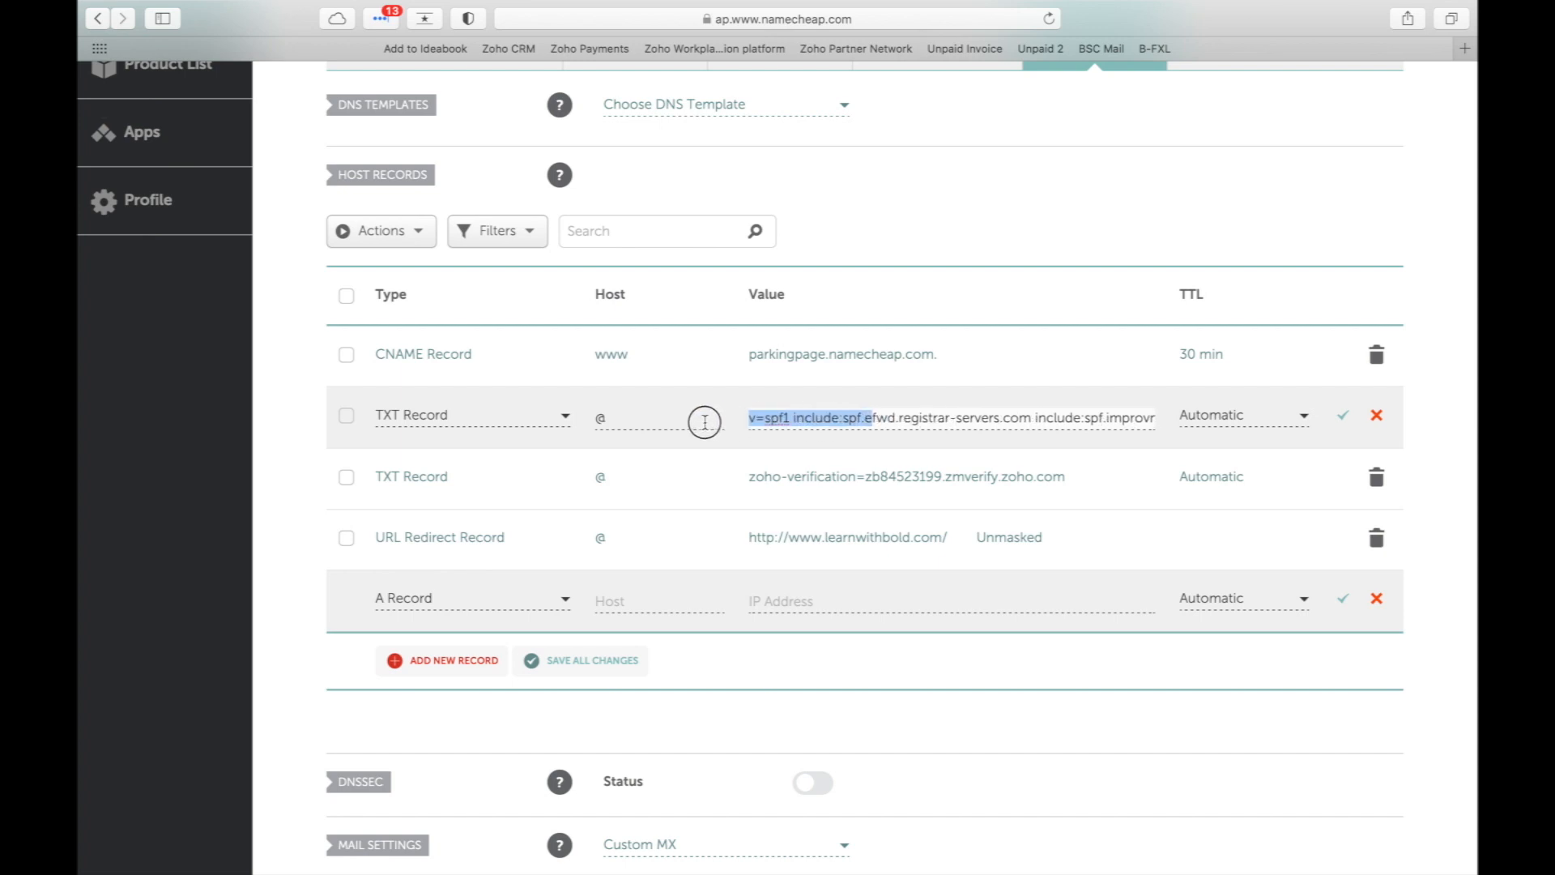
{"action": "left_click", "coordinate": [790, 421]}
{"action": "key", "text": "Delete"}
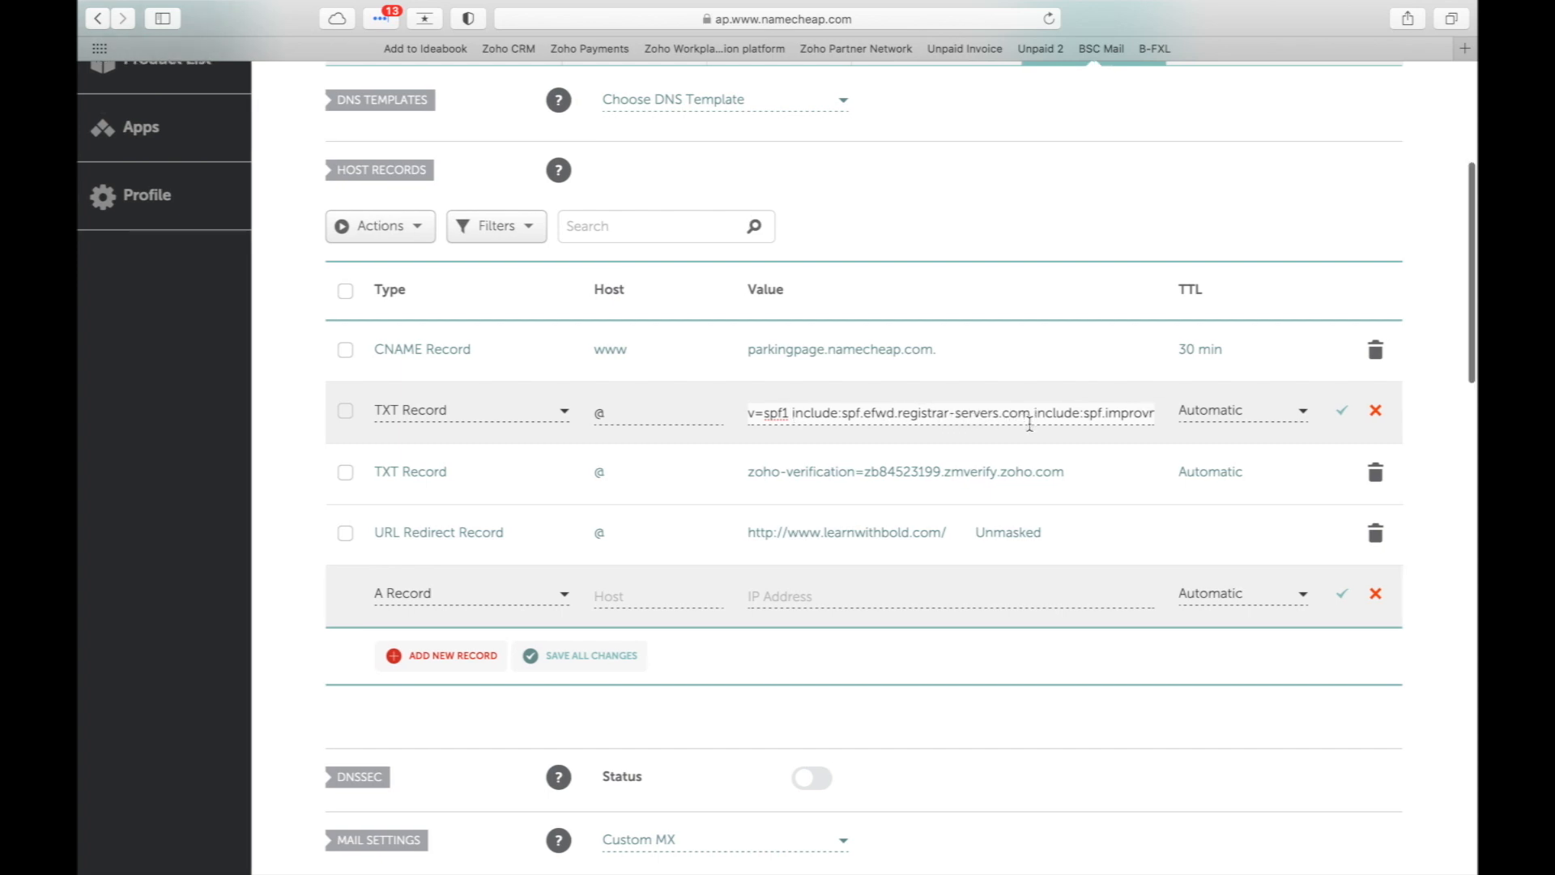
Try to insert include:mx.zoho.com before ~all in the SPF TXT record's value.
{"action": "scroll", "coordinate": [1029, 424], "scroll_direction": "down", "scroll_amount": 1}
{"action": "left_click_drag", "start_coordinate": [1035, 402], "coordinate": [1154, 405]}
{"action": "left_click", "coordinate": [1139, 401]}
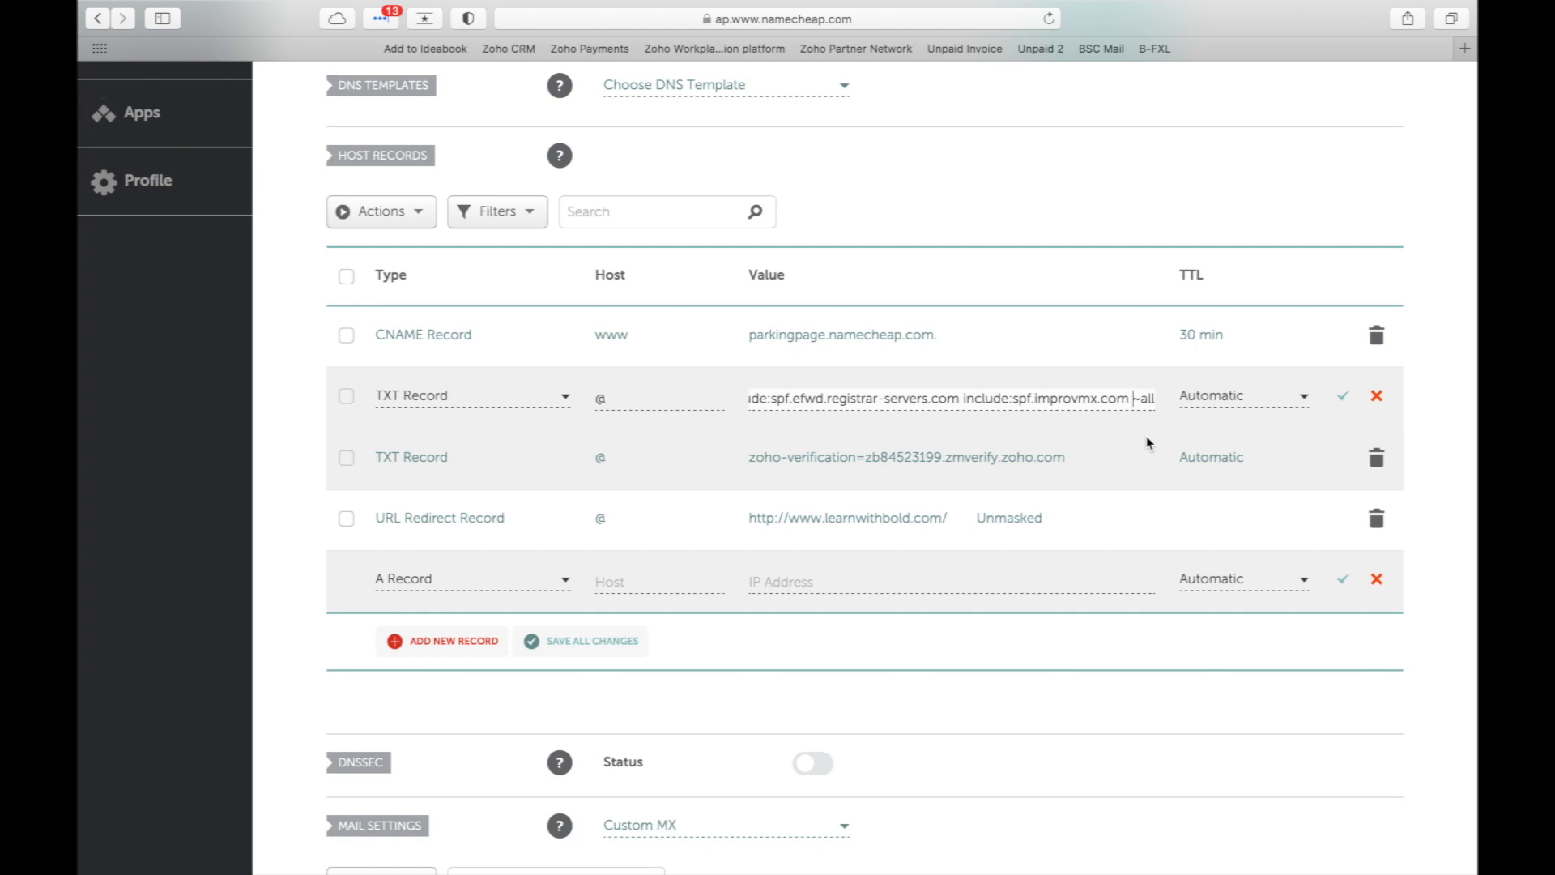
{"action": "type", "text": "mx.zoho.com"}
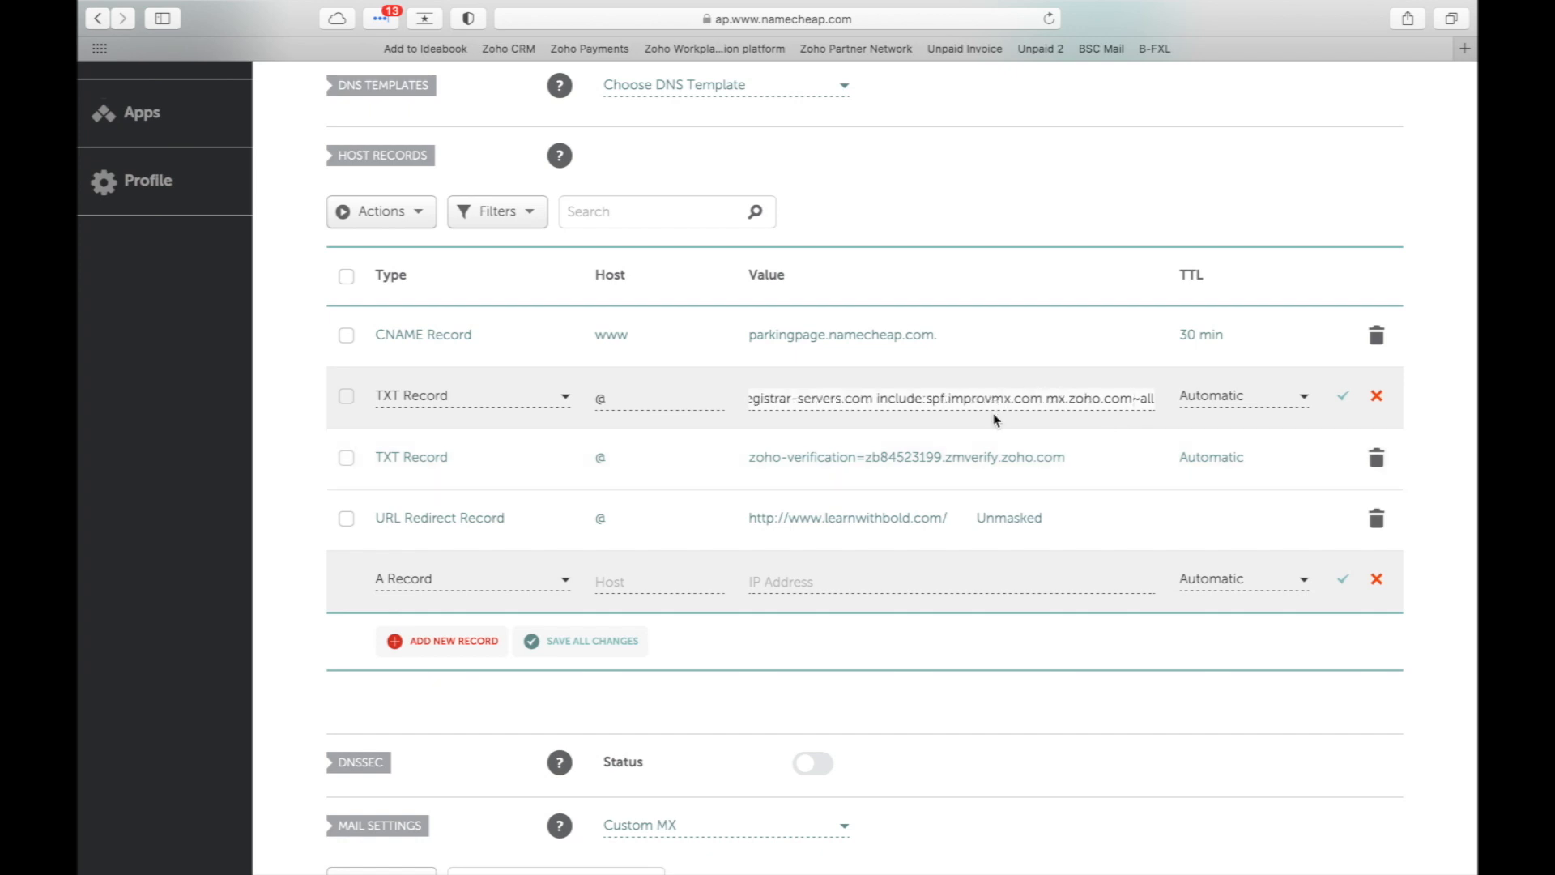
{"action": "left_click", "coordinate": [1048, 399]}
{"action": "type", "text": "include"}
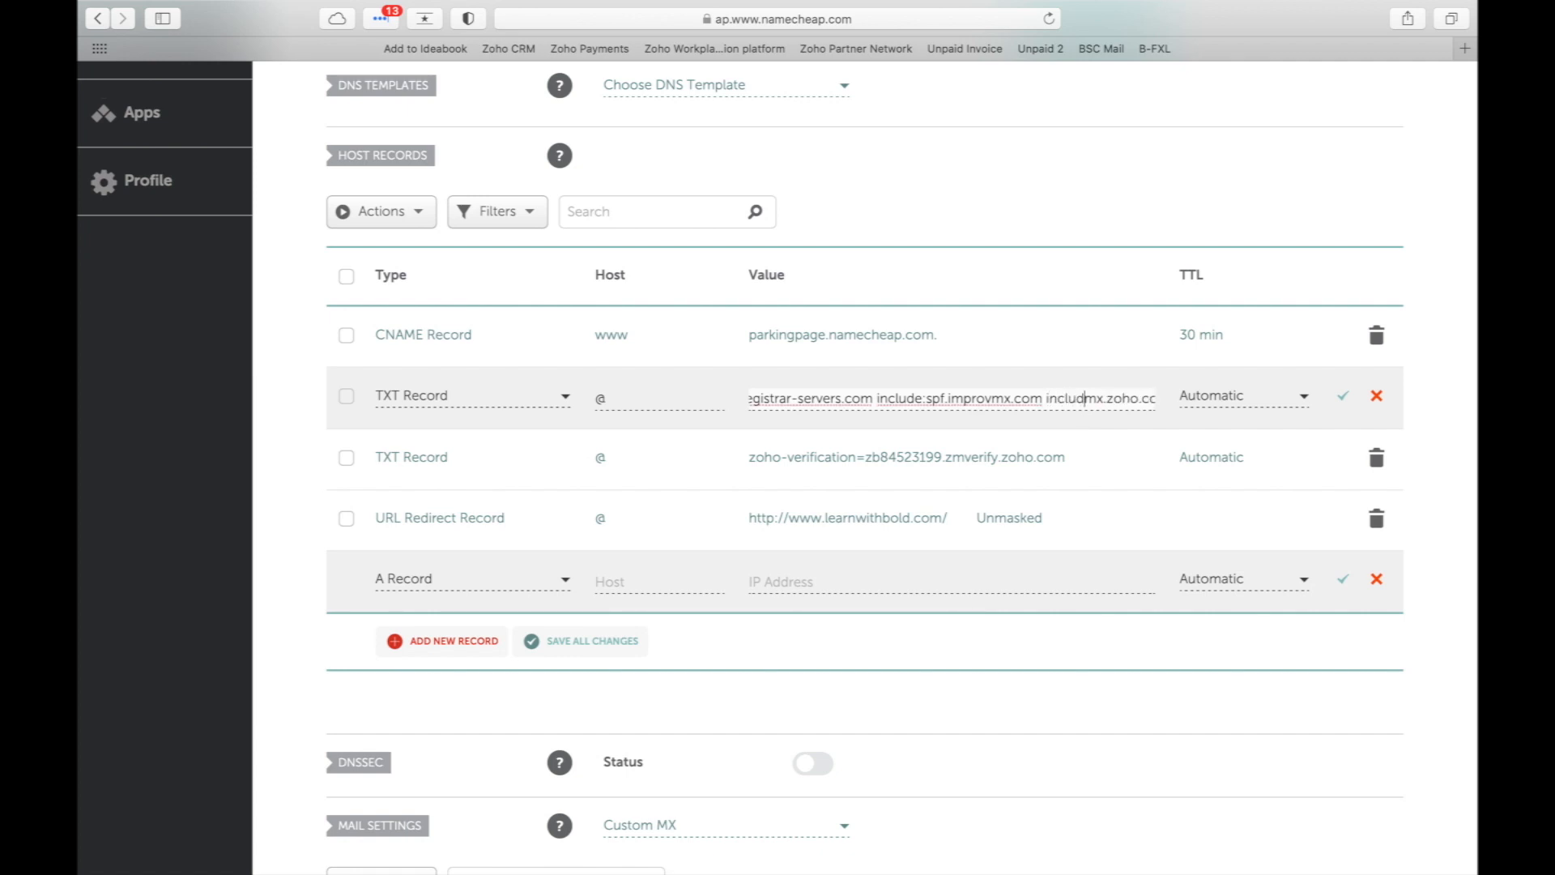
{"action": "scroll", "coordinate": [1164, 388], "scroll_direction": "up", "scroll_amount": 5}
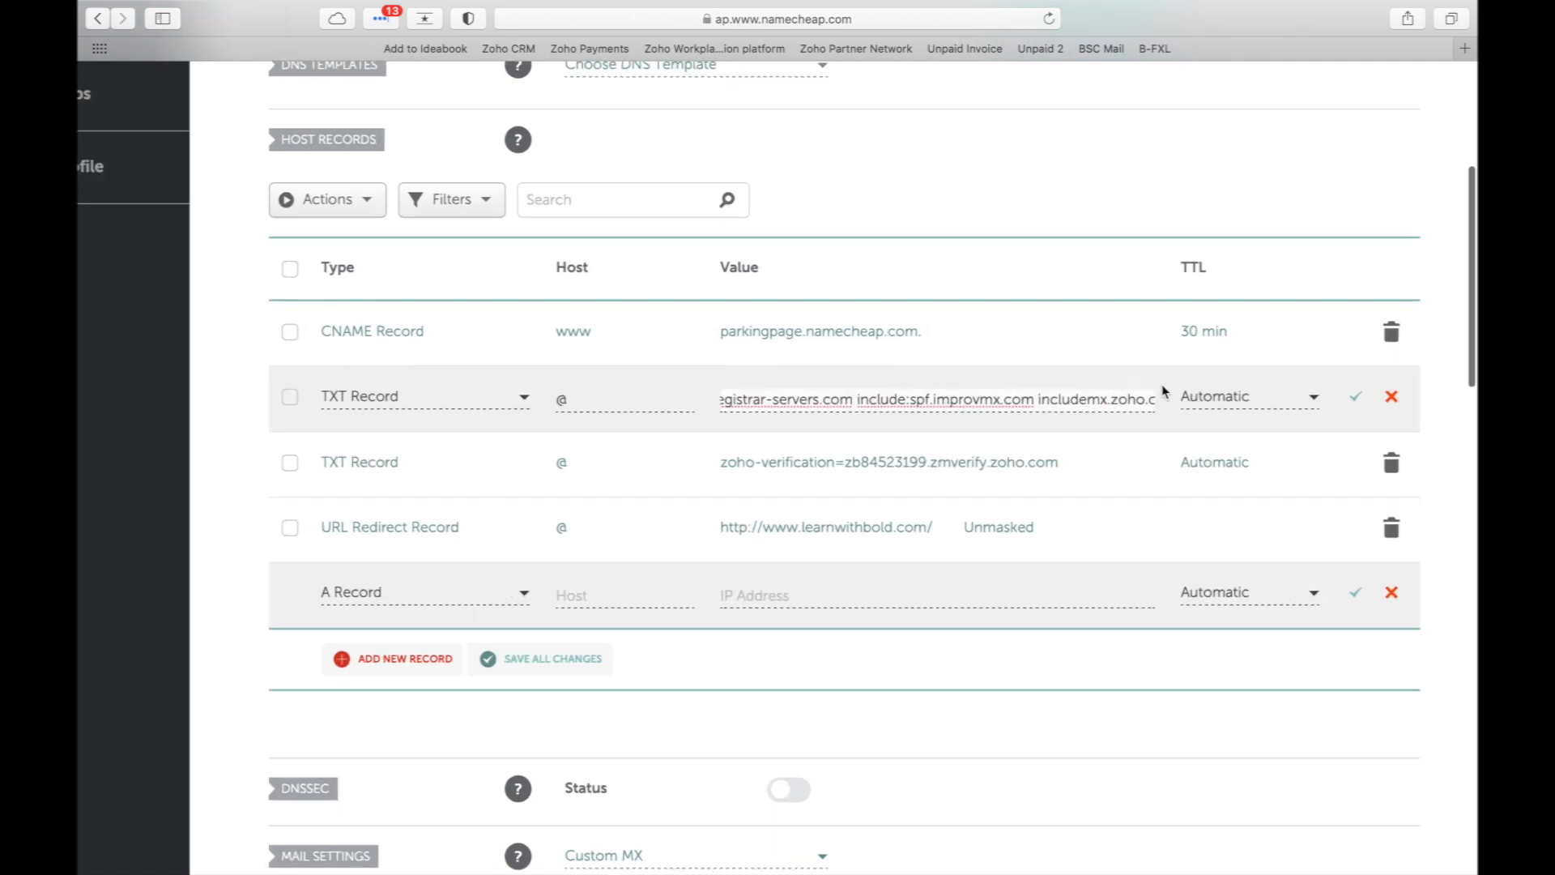
{"action": "scroll", "coordinate": [1164, 392], "scroll_direction": "down", "scroll_amount": 1}
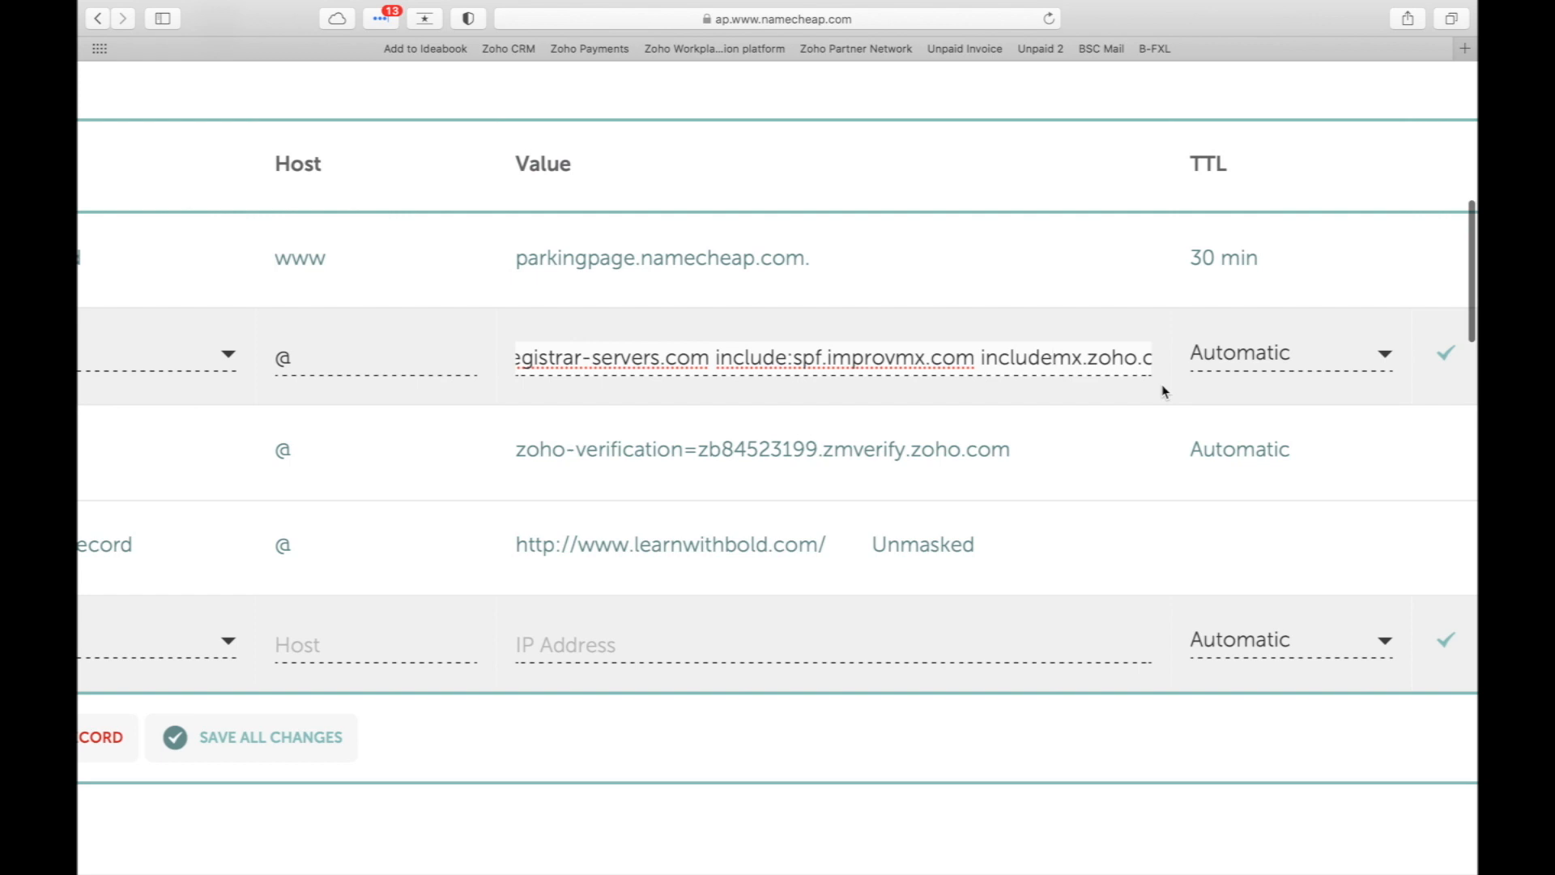
{"action": "type", "text": ":"}
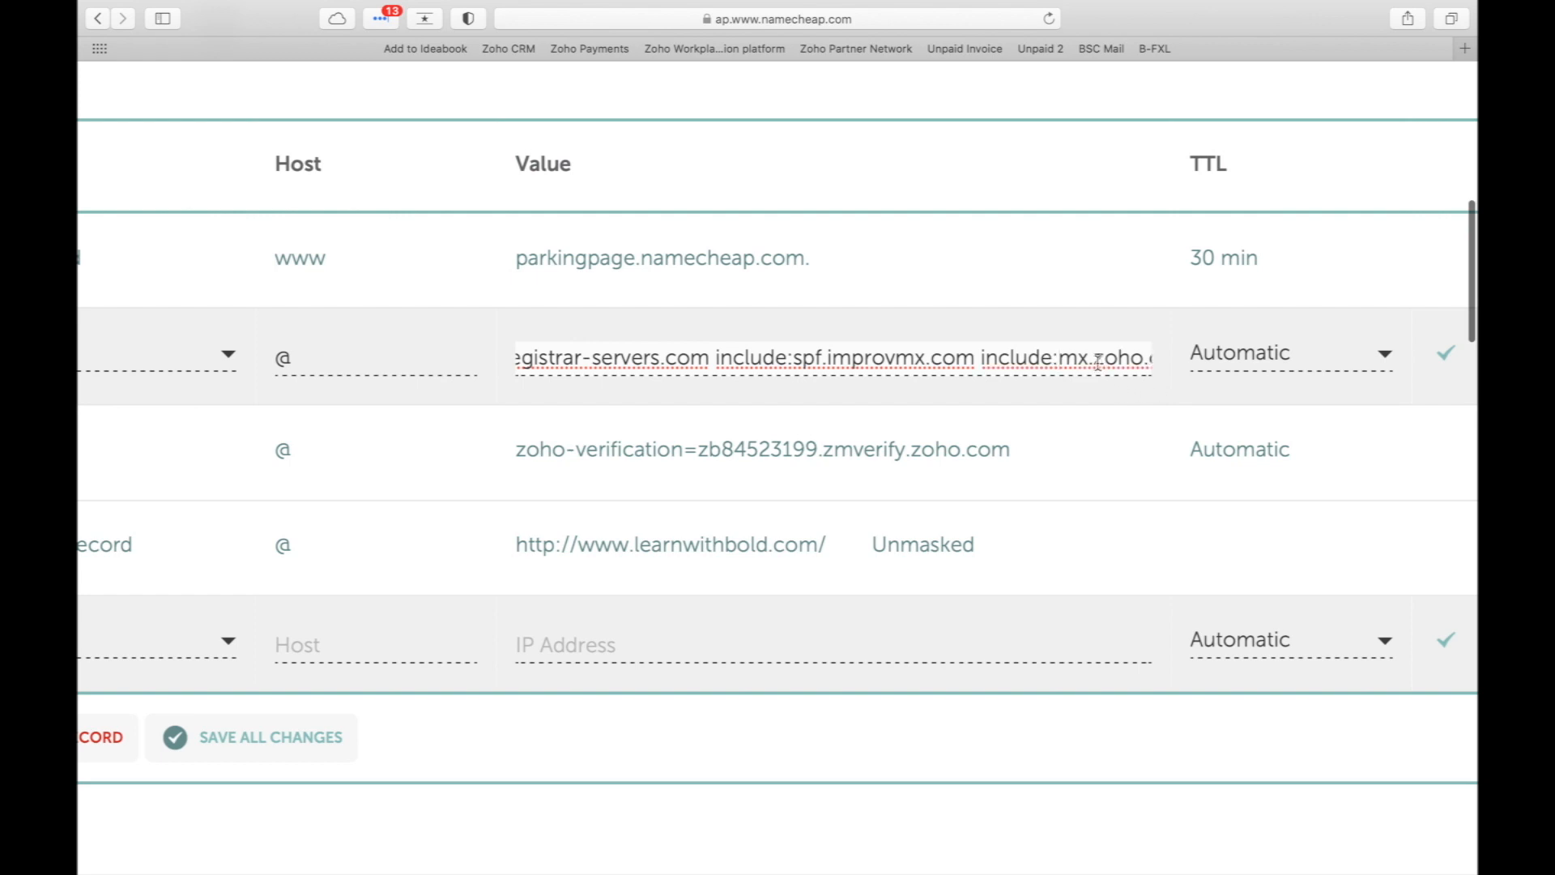
Remove include:mx.zoho.com from the SPF TXT record's value.
{"action": "scroll", "coordinate": [1132, 391], "scroll_direction": "right", "scroll_amount": 2}
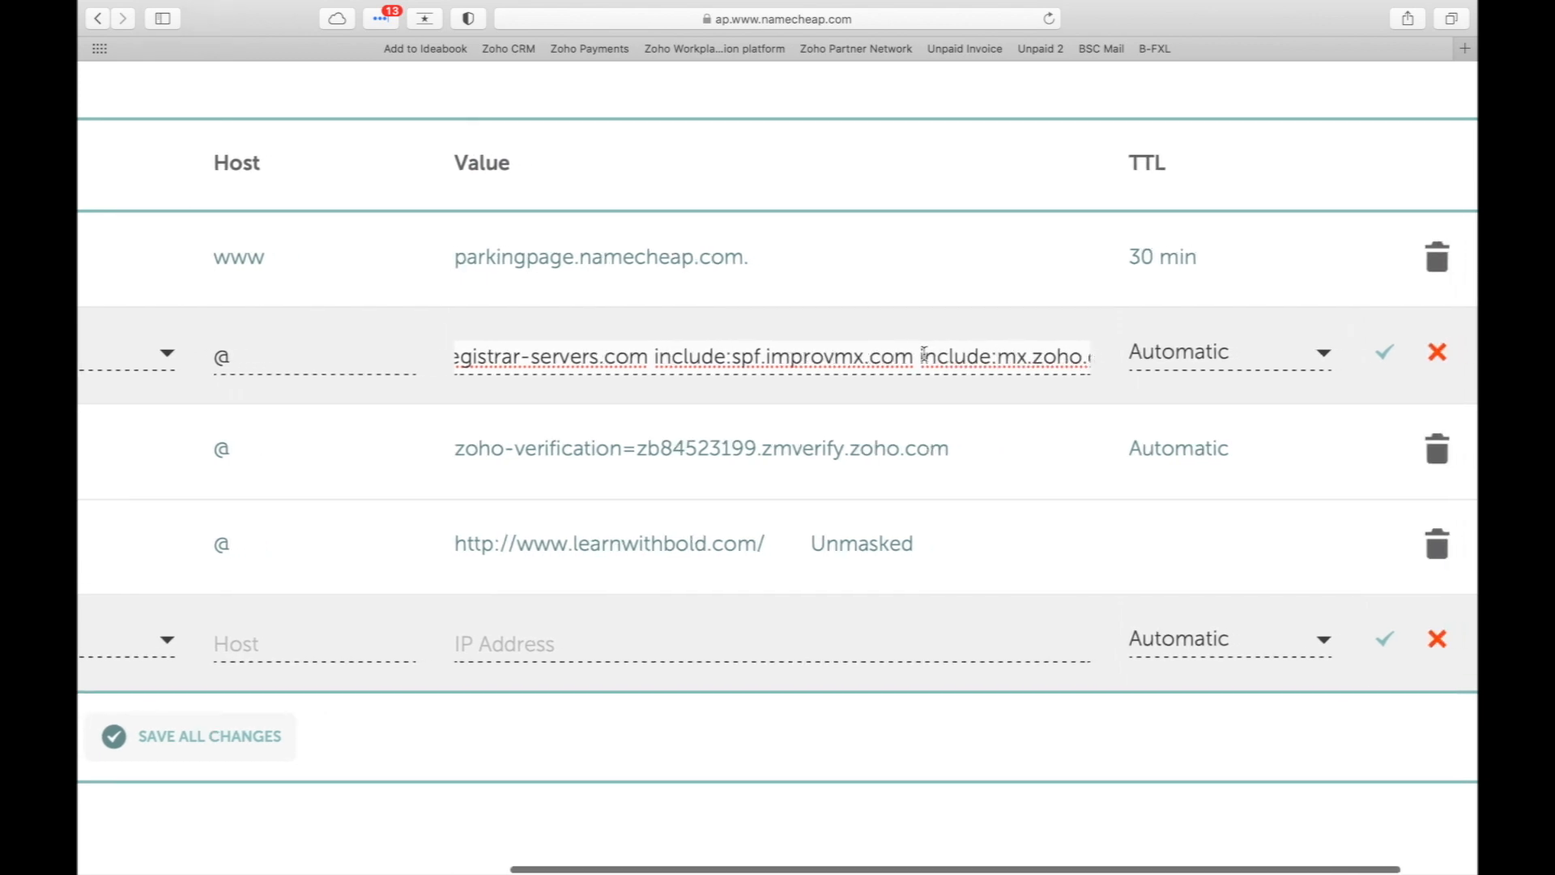
{"action": "left_click_drag", "start_coordinate": [922, 357], "coordinate": [1056, 358]}
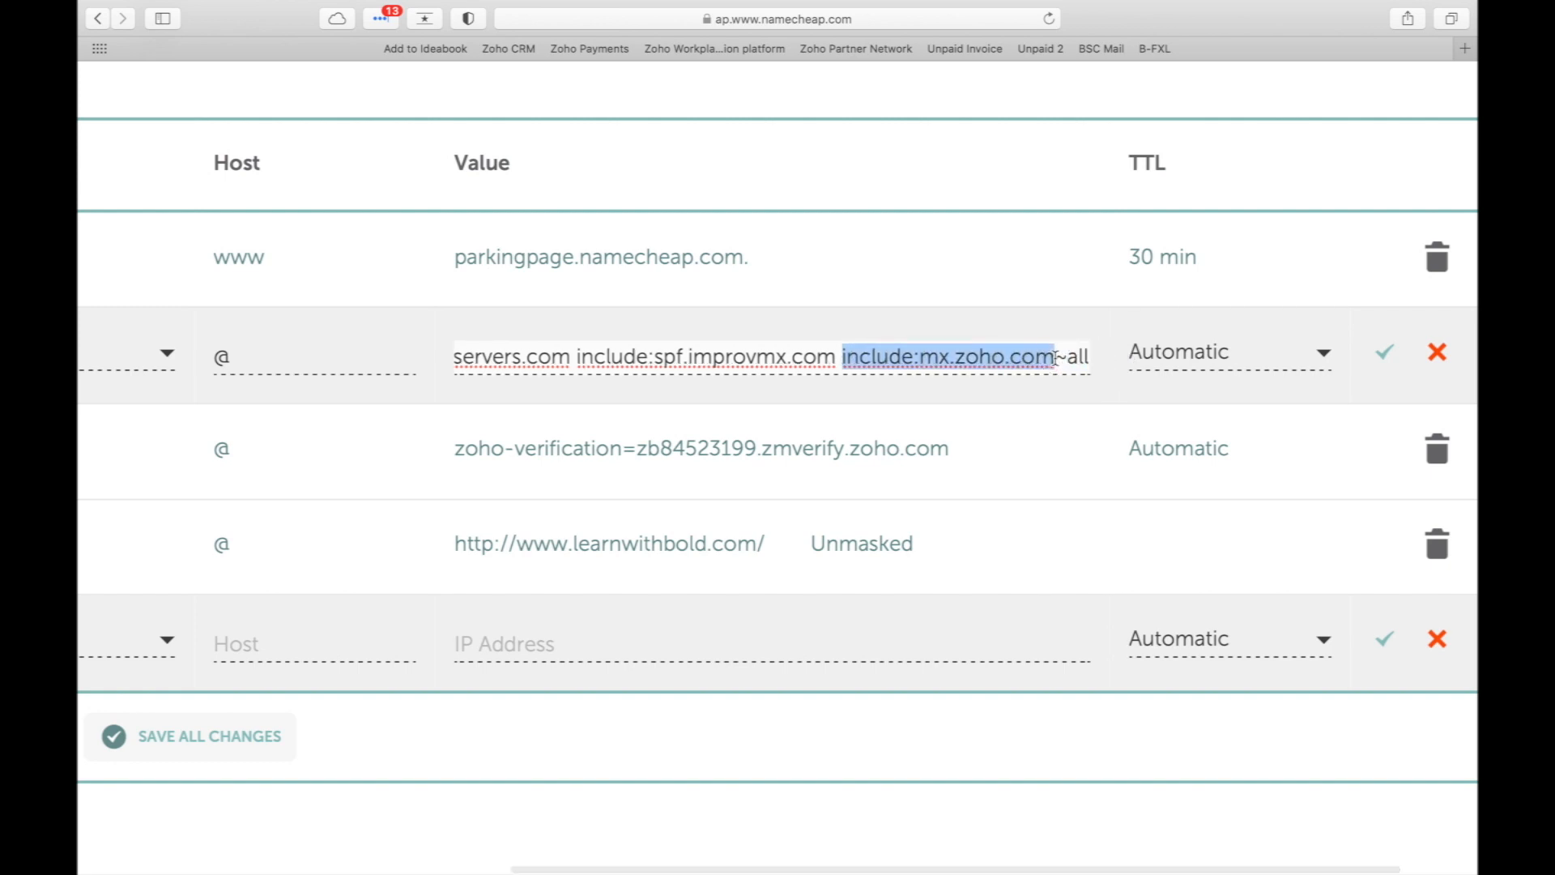
{"action": "key", "text": "BackSpace"}
Copy the full SPF TXT value v=spf1 include:zoho.com ~all from the Zoho domain setup and return to Namecheap.
{"action": "key", "text": "ctrl+Left"}
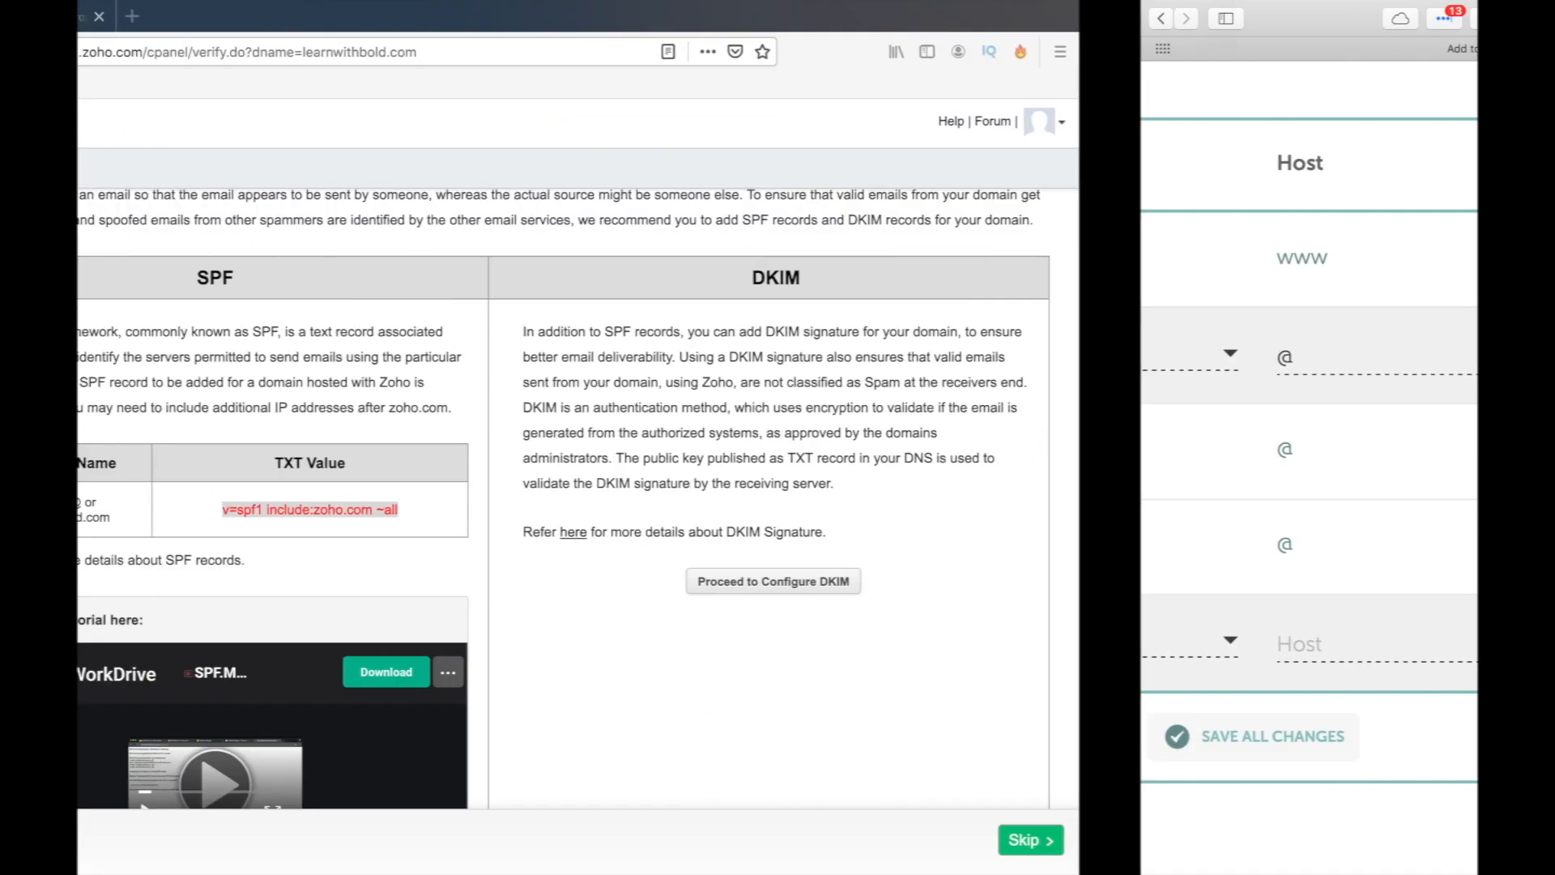
{"action": "right_click", "coordinate": [714, 510]}
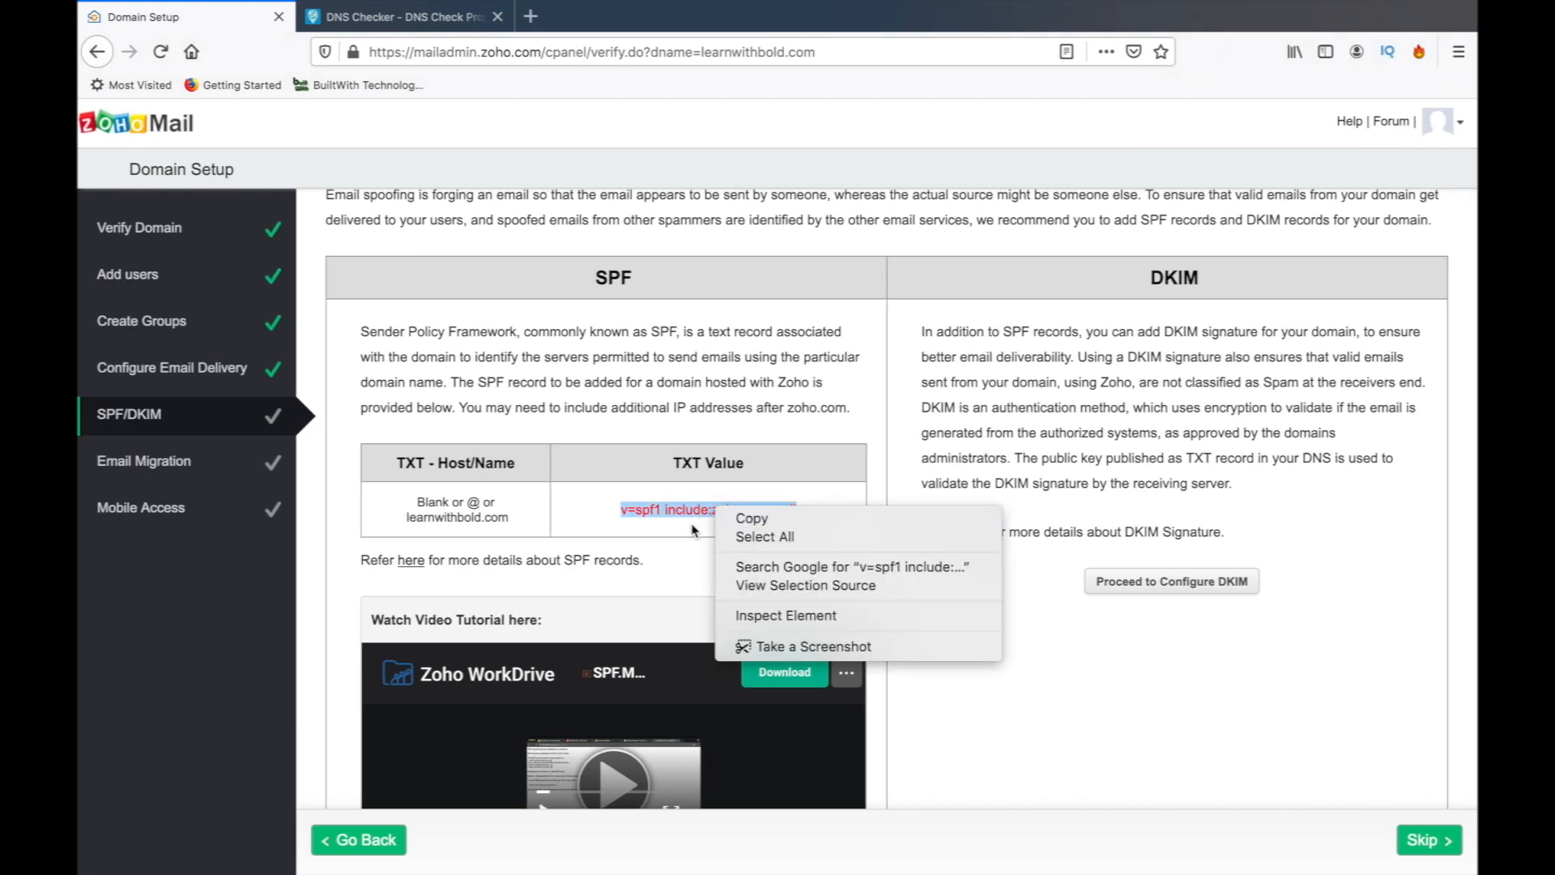
{"action": "left_click", "coordinate": [751, 518]}
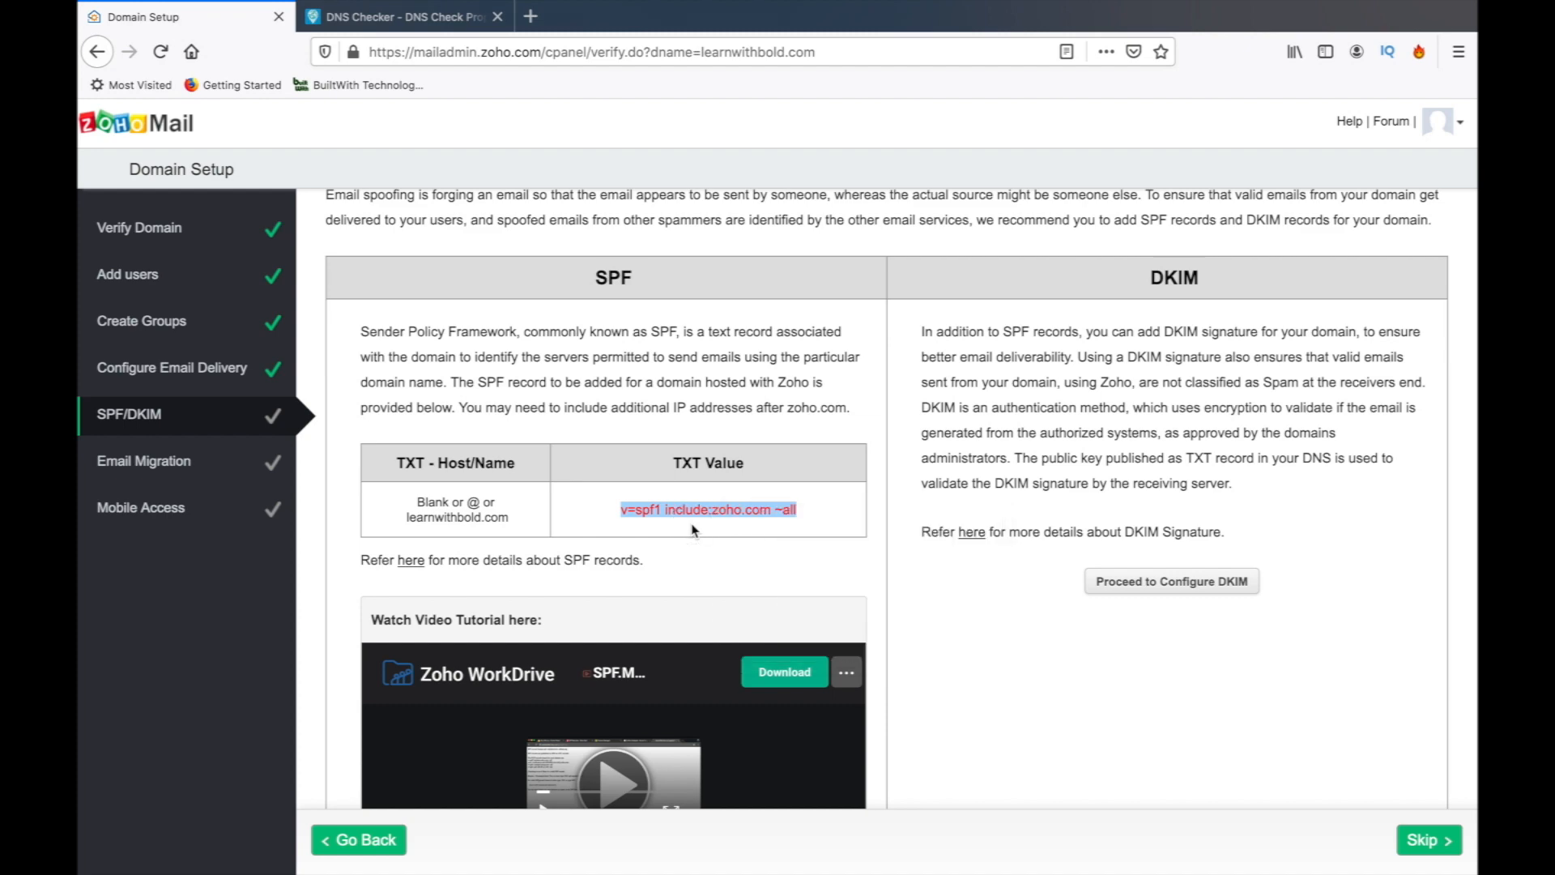
{"action": "key", "text": "ctrl+Right"}
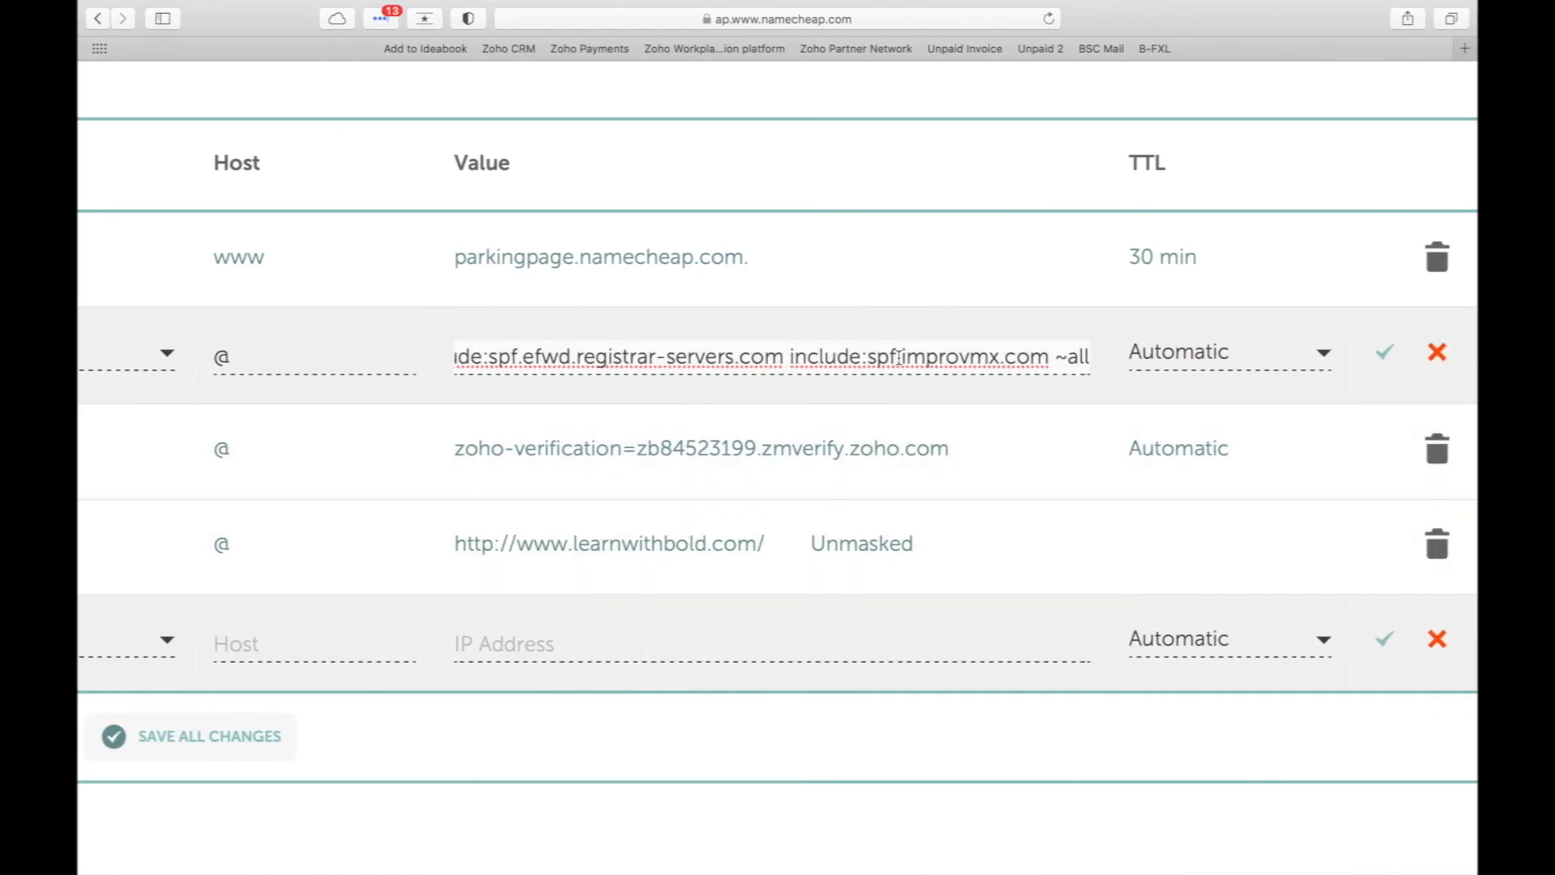
Switch back to the Zoho domain setup and copy only include:zoho.com from the SPF TXT value.
{"action": "key", "text": "ctrl+Left"}
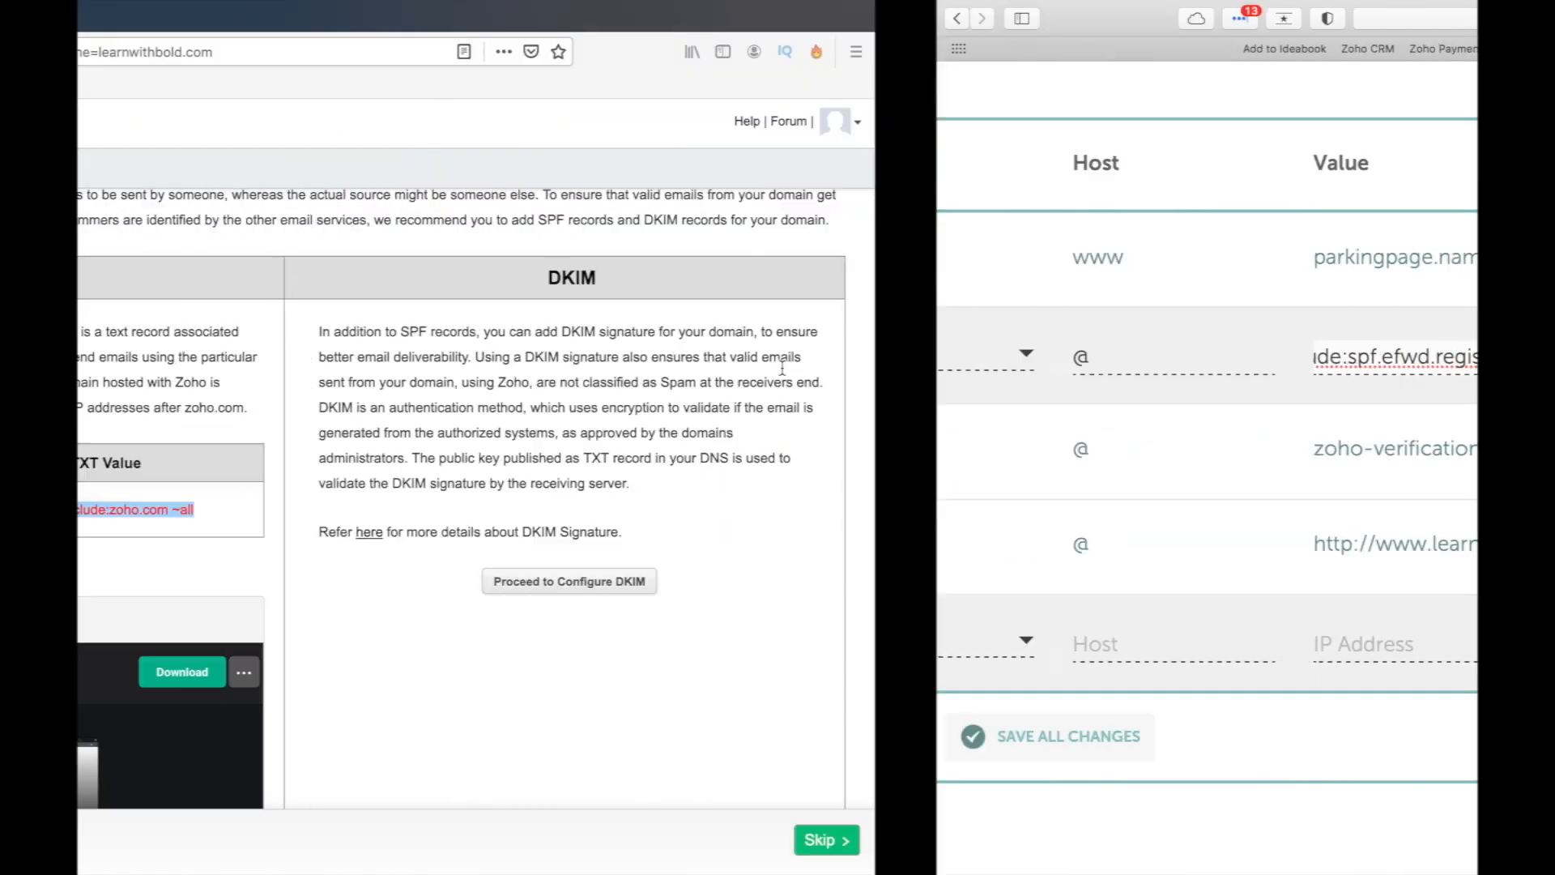
{"action": "left_click", "coordinate": [701, 516]}
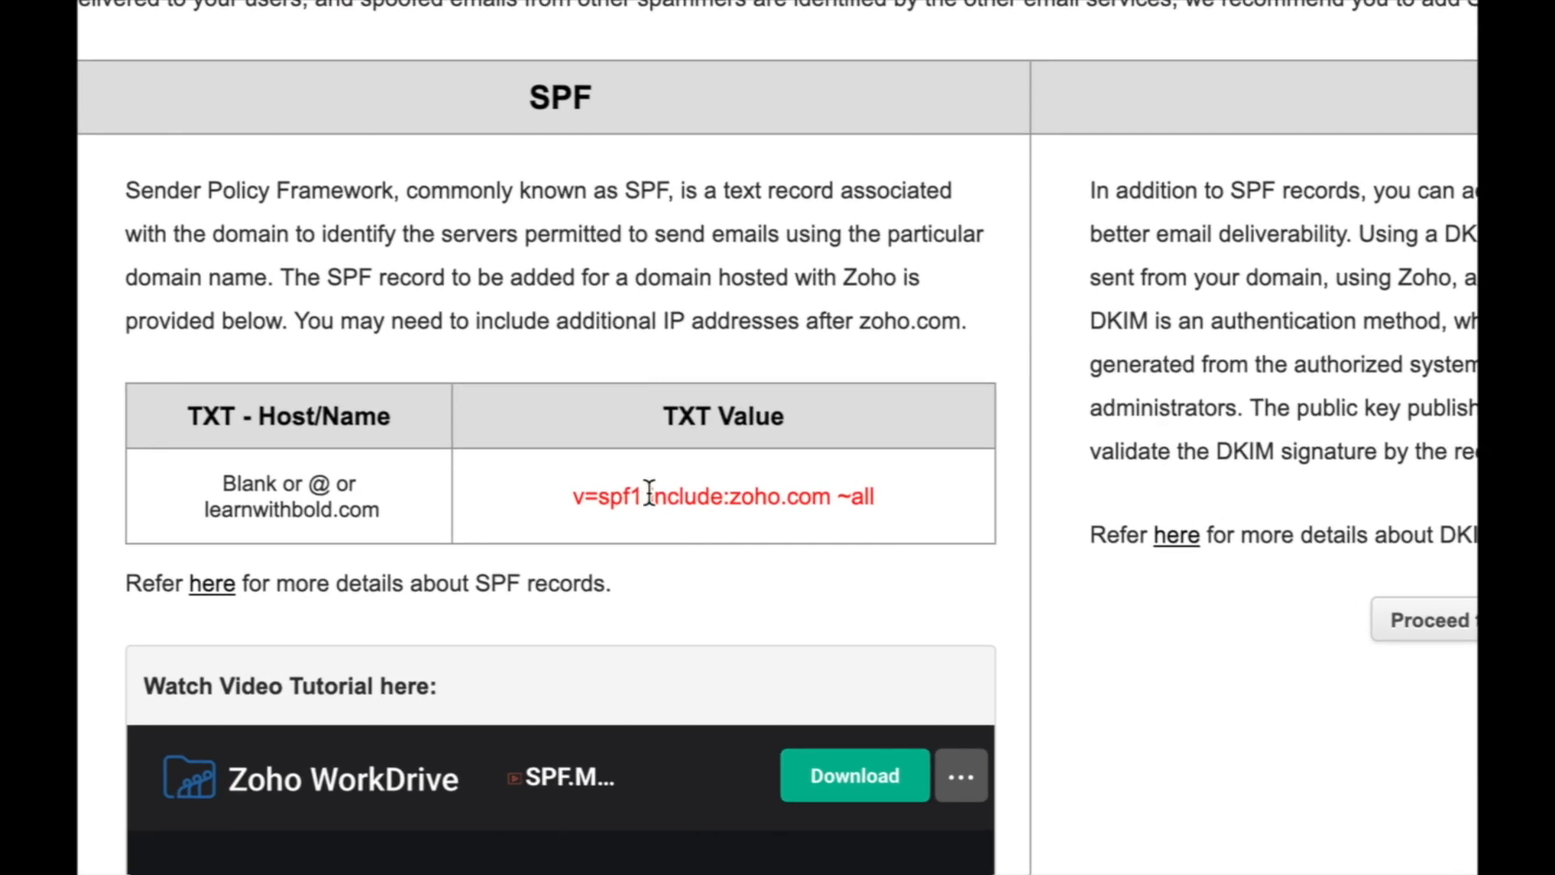
{"action": "left_click_drag", "start_coordinate": [650, 492], "coordinate": [825, 486]}
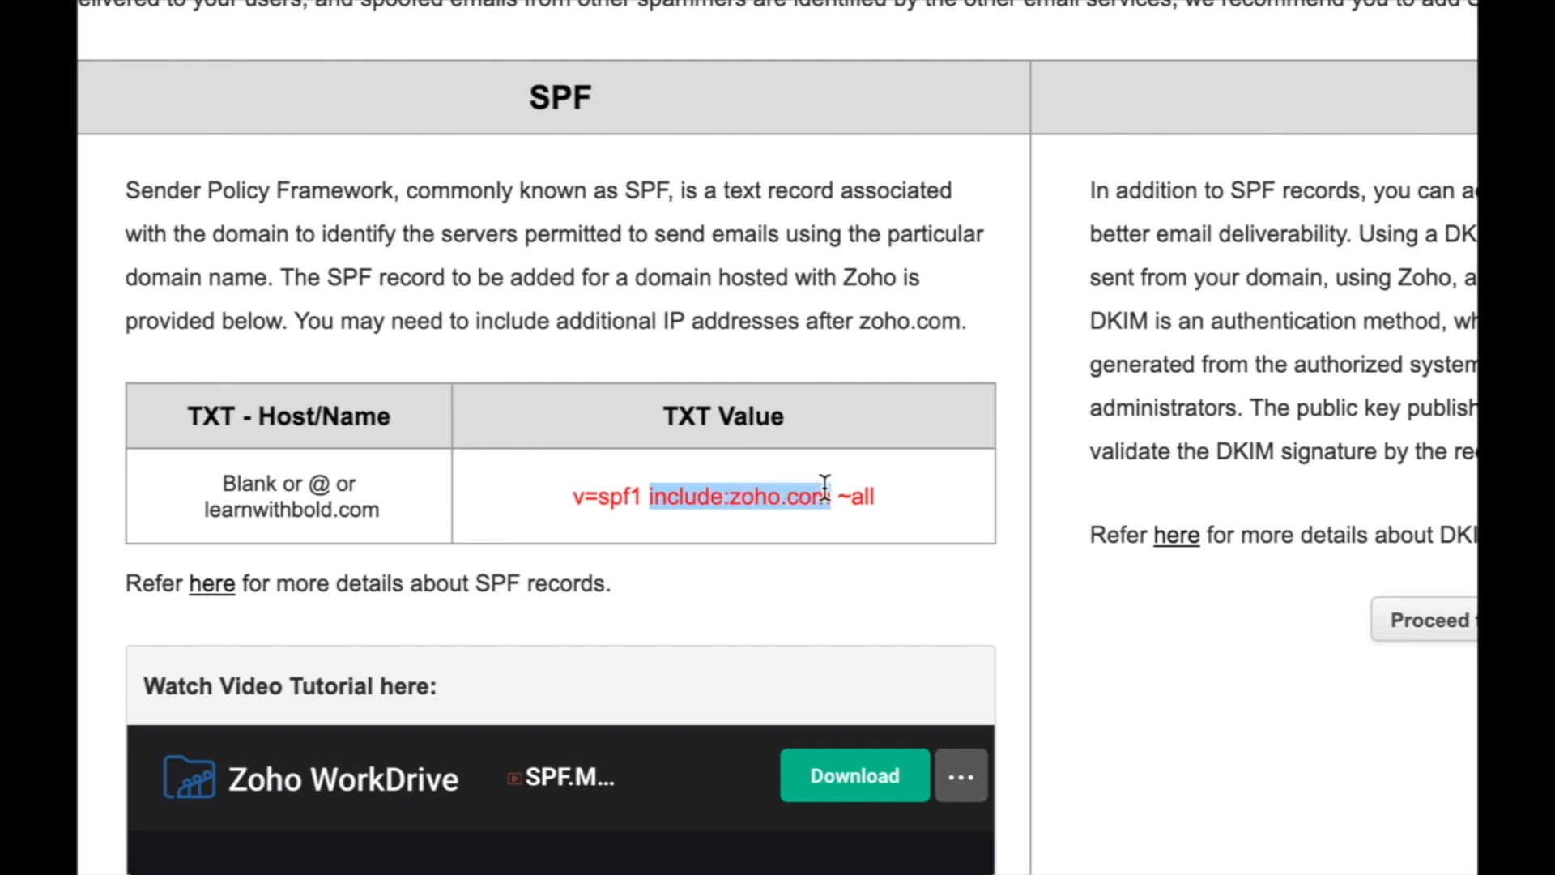
{"action": "right_click", "coordinate": [808, 493]}
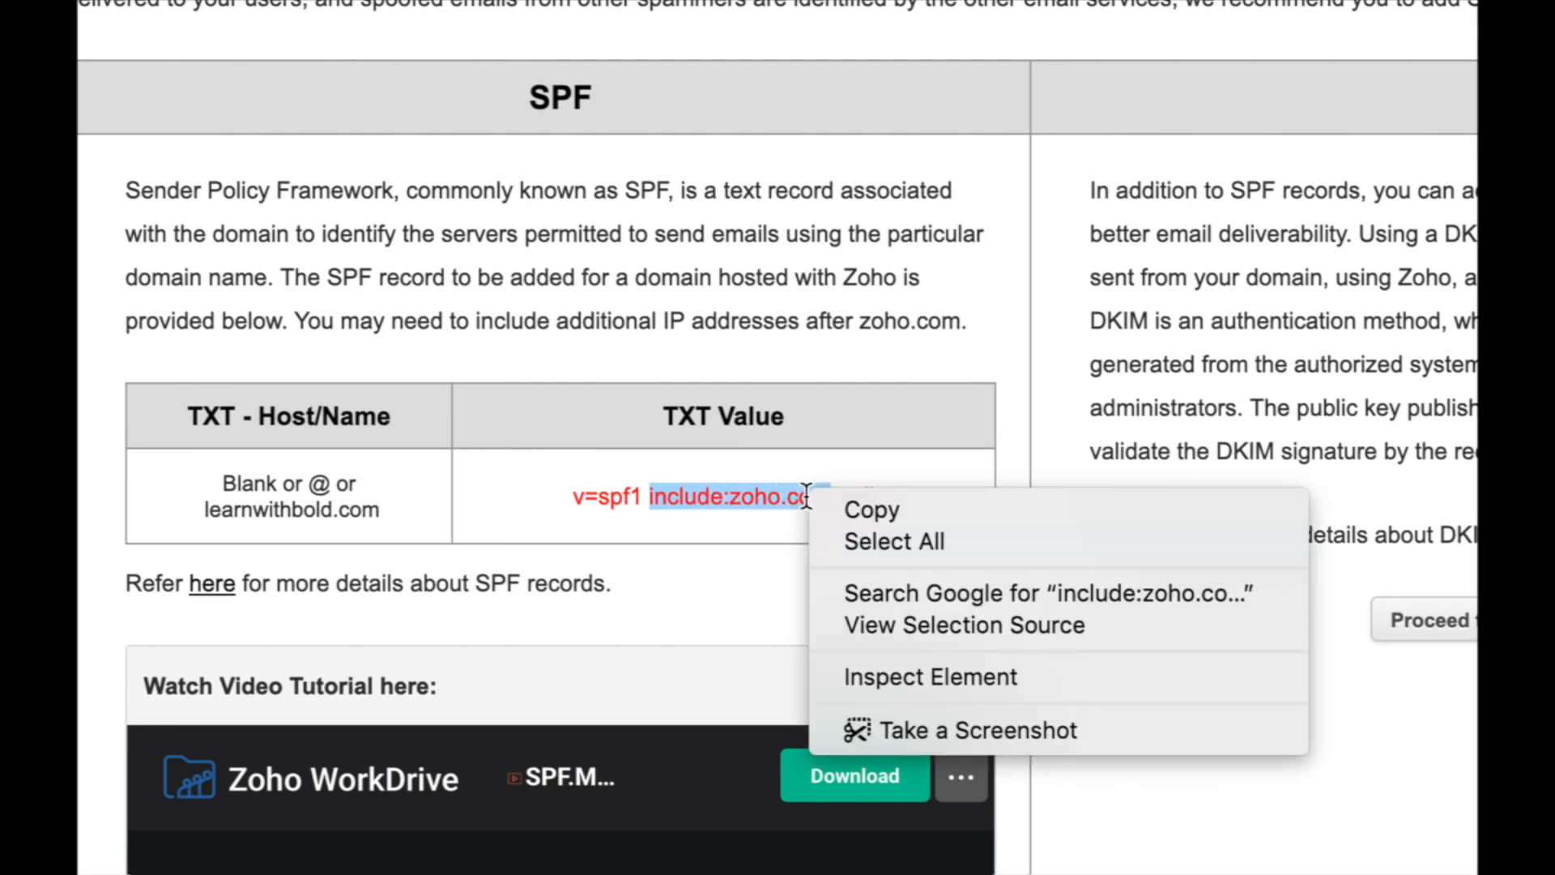
{"action": "left_click", "coordinate": [860, 518]}
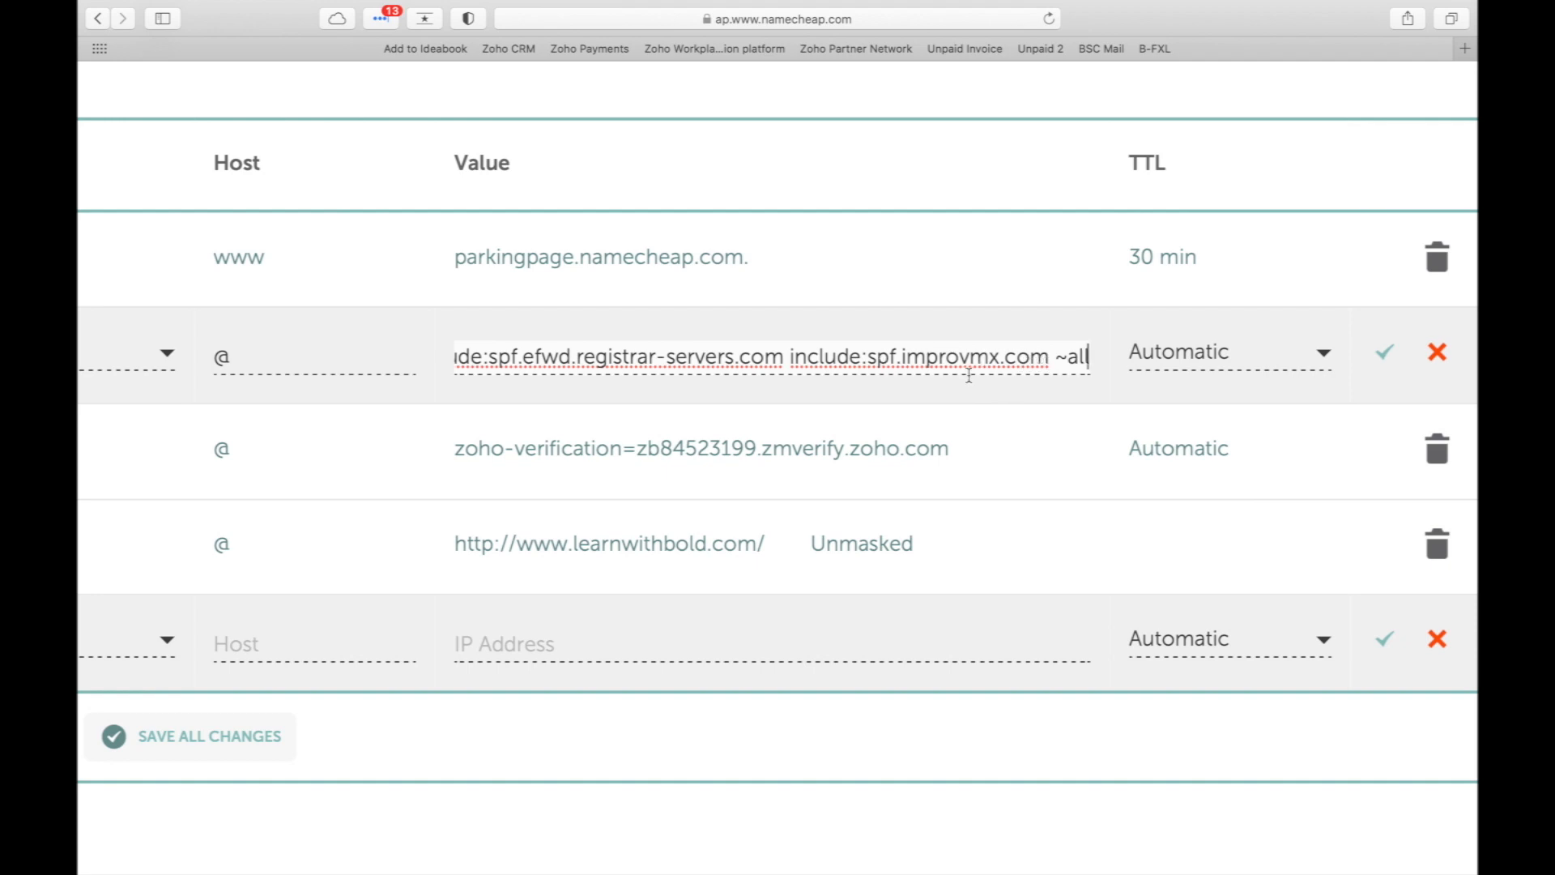
In Namecheap, insert include:zoho.com before ~all in the existing SPF TXT record's value and save the record.
{"action": "left_click", "coordinate": [1047, 361]}
{"action": "type", "text": "include:zoho.com"}
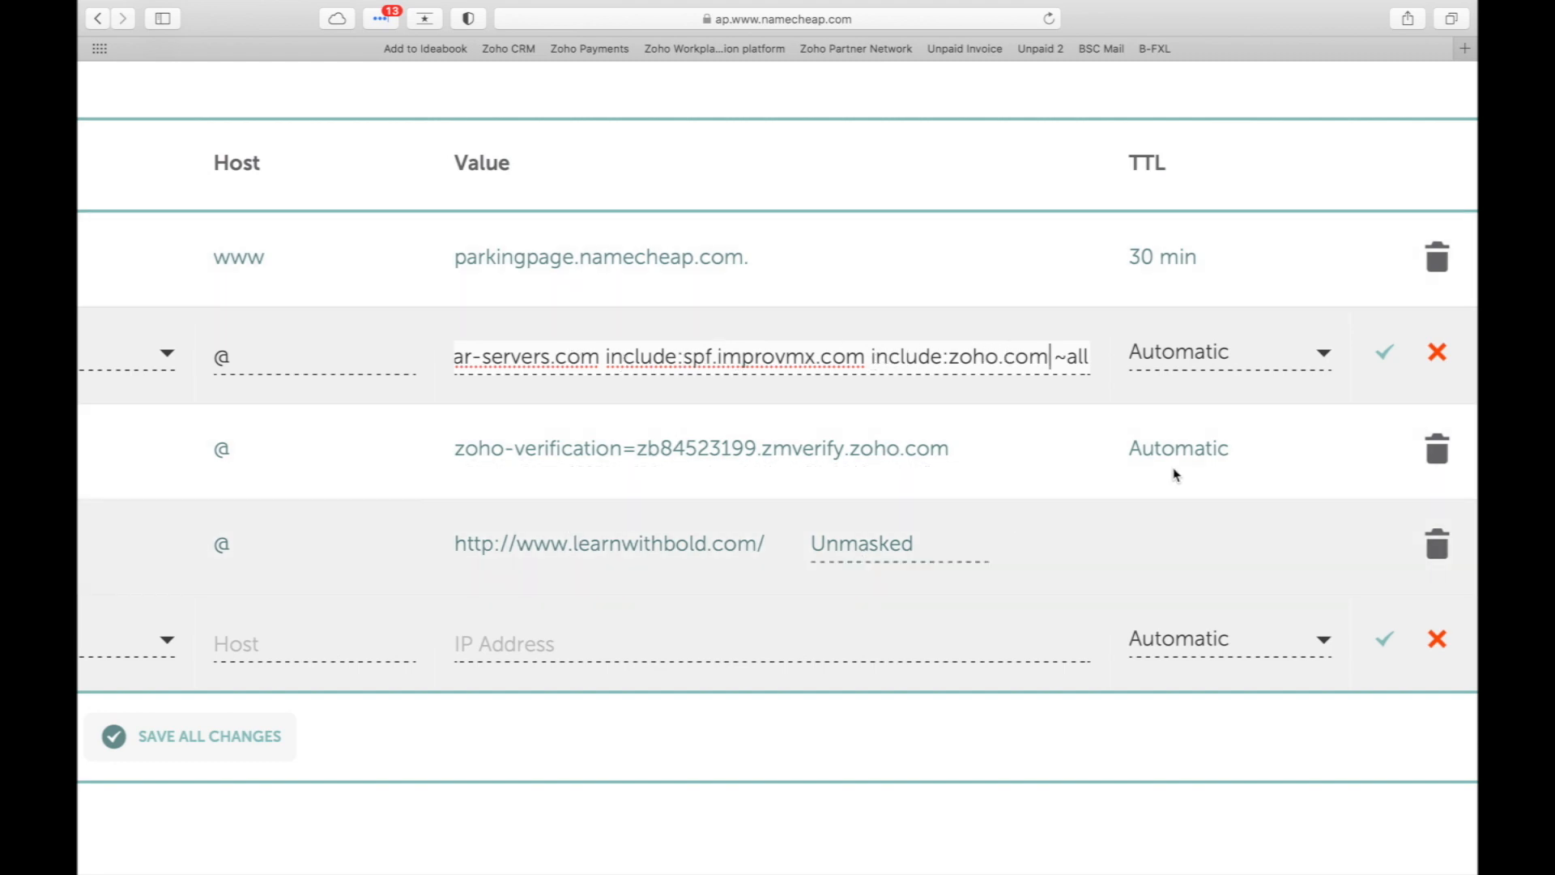
{"action": "left_click", "coordinate": [1388, 353]}
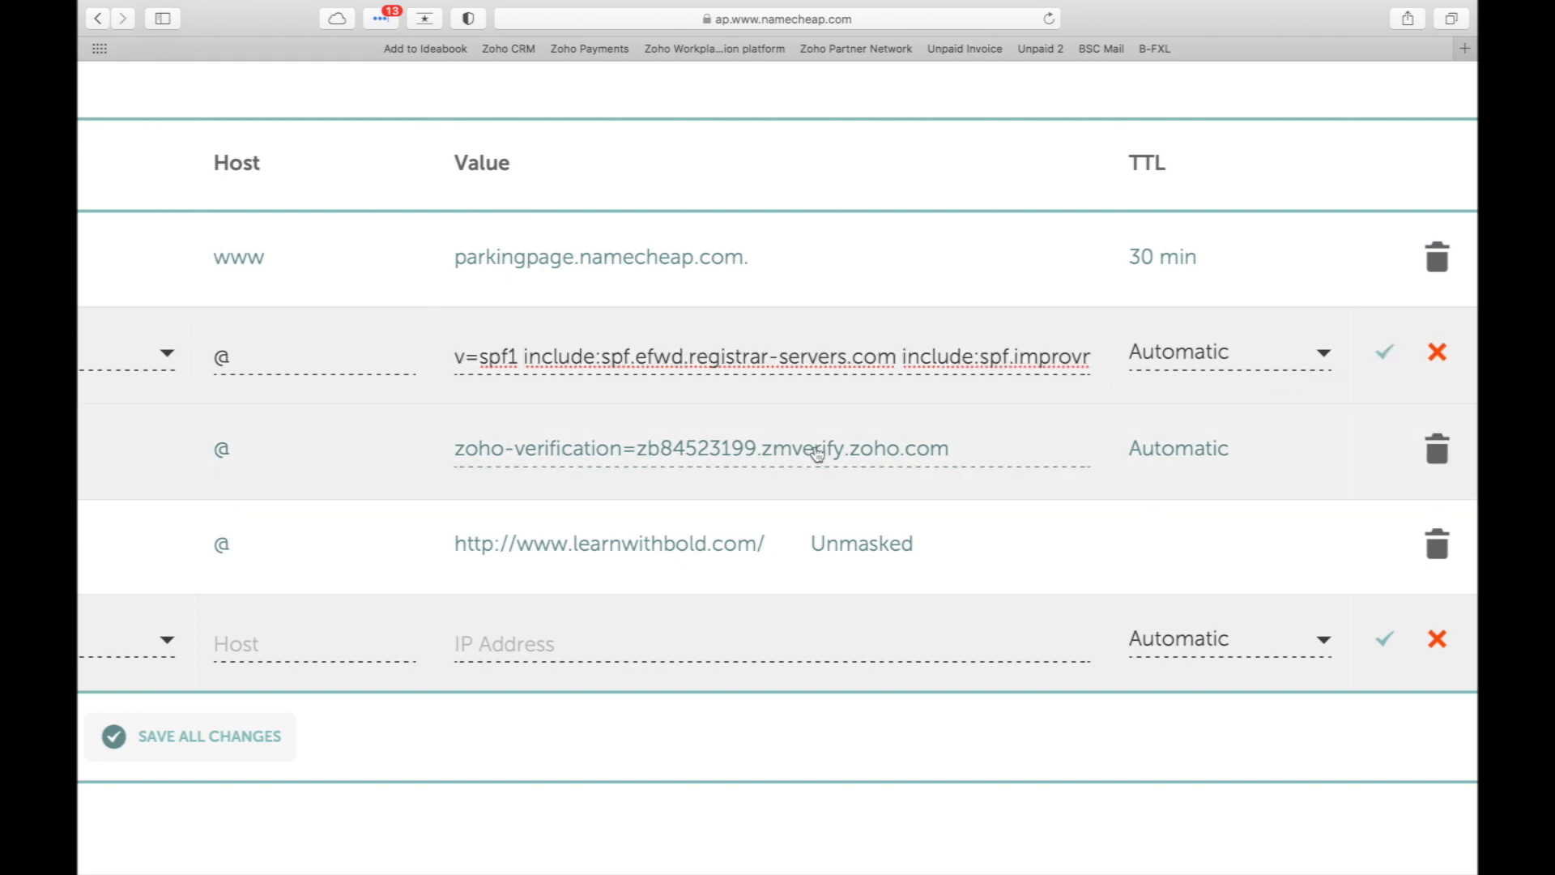
{"action": "scroll", "coordinate": [817, 454], "scroll_direction": "down", "scroll_amount": 2}
{"action": "scroll", "coordinate": [817, 454], "scroll_direction": "down", "scroll_amount": 4}
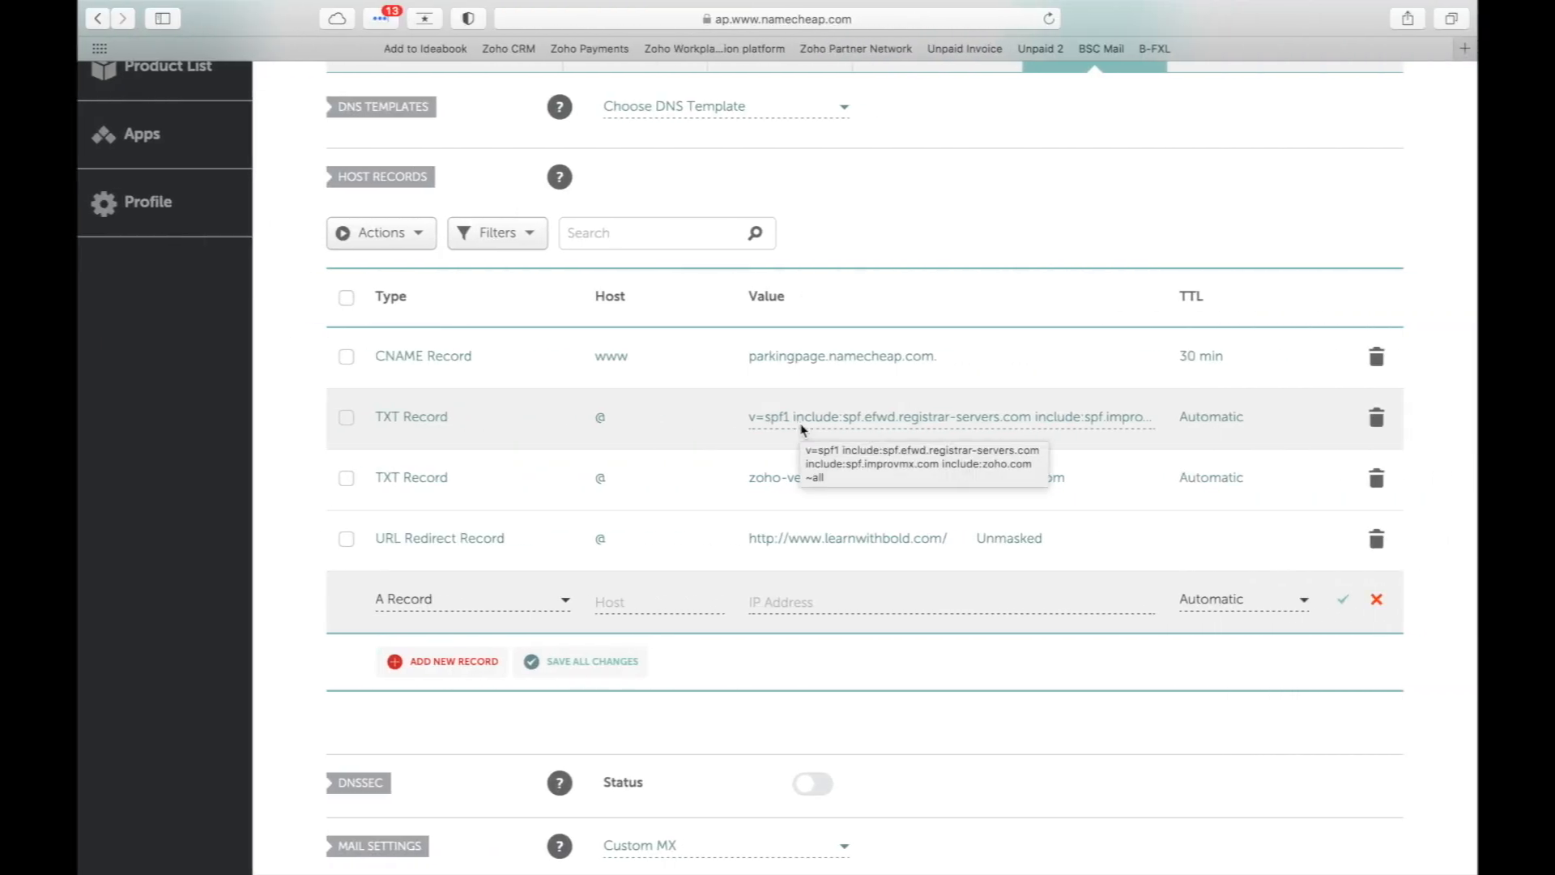
Return to the Zoho domain setup, proceed to the DKIM configuration and open learnwithbold.com for editing.
{"action": "key", "text": "ctrl+Left"}
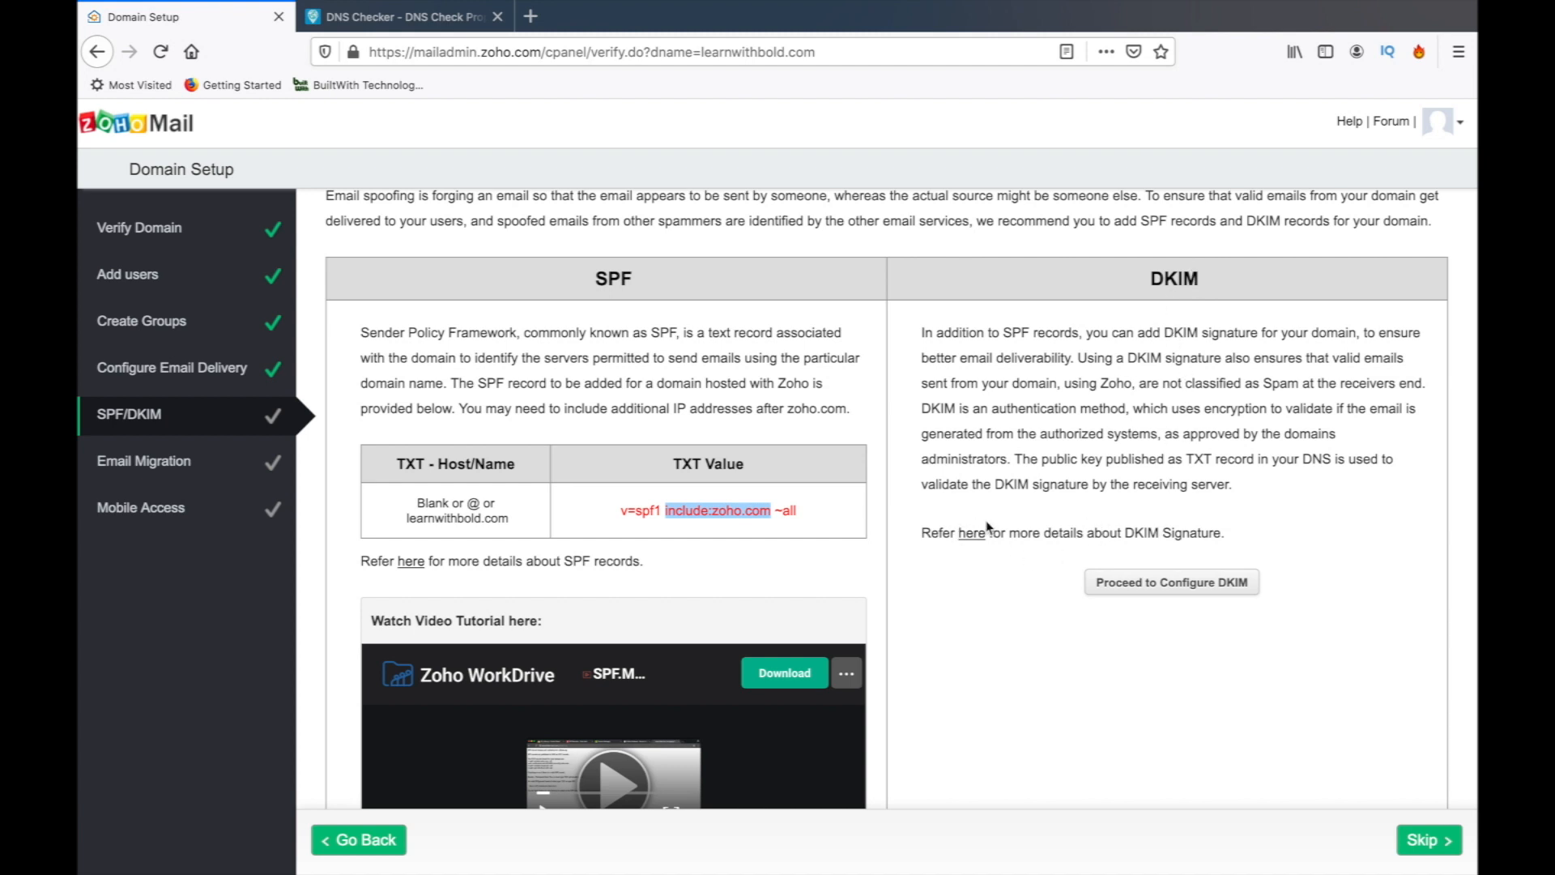
{"action": "double_click", "coordinate": [1172, 282]}
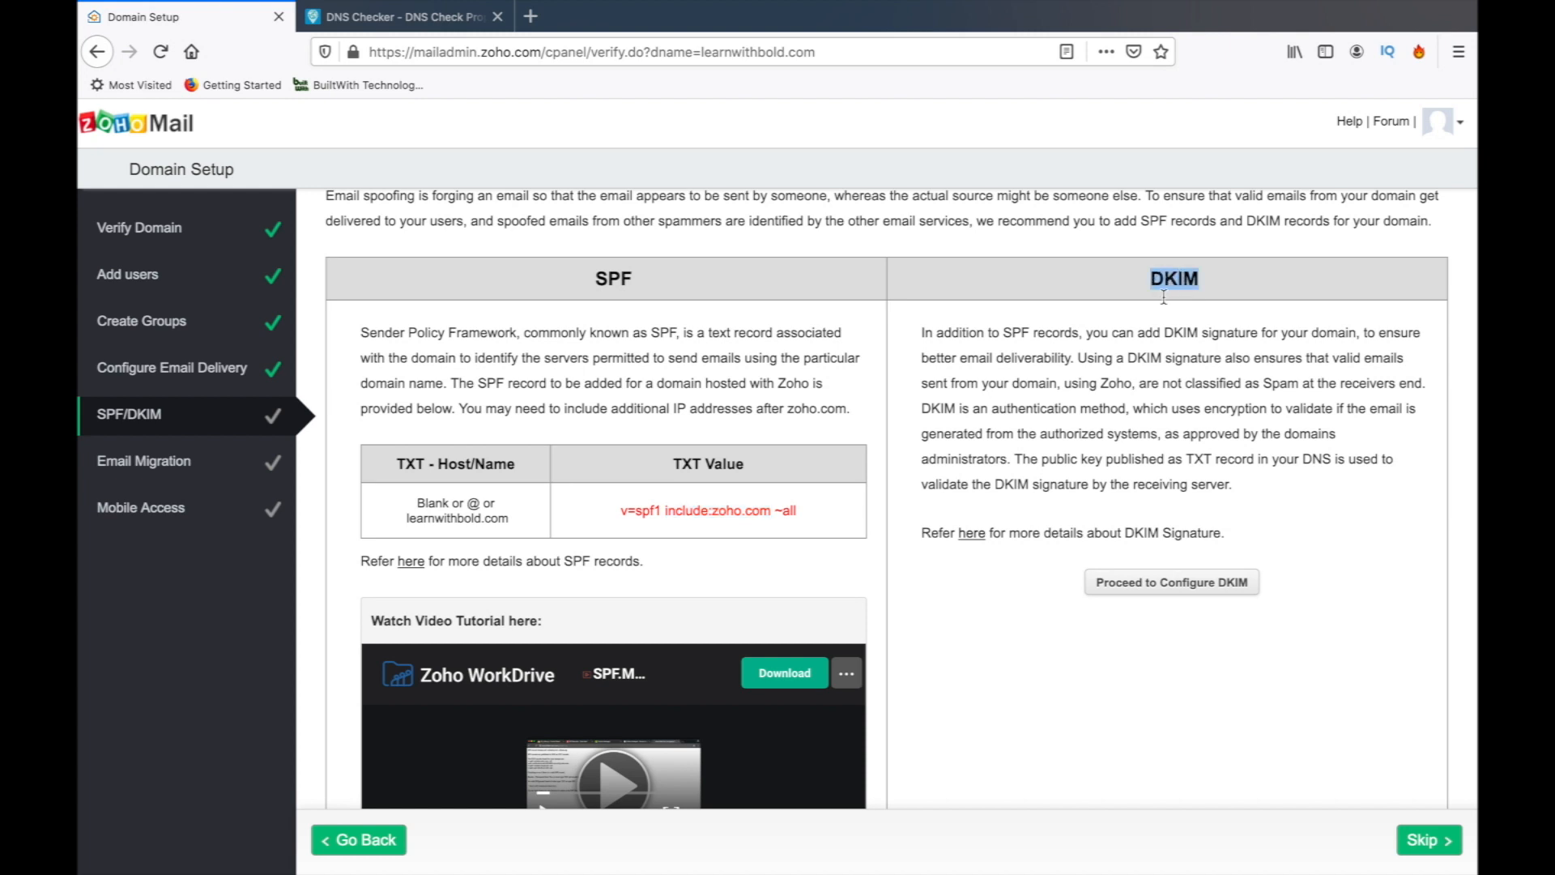
{"action": "scroll", "coordinate": [1048, 540], "scroll_direction": "down", "scroll_amount": 2}
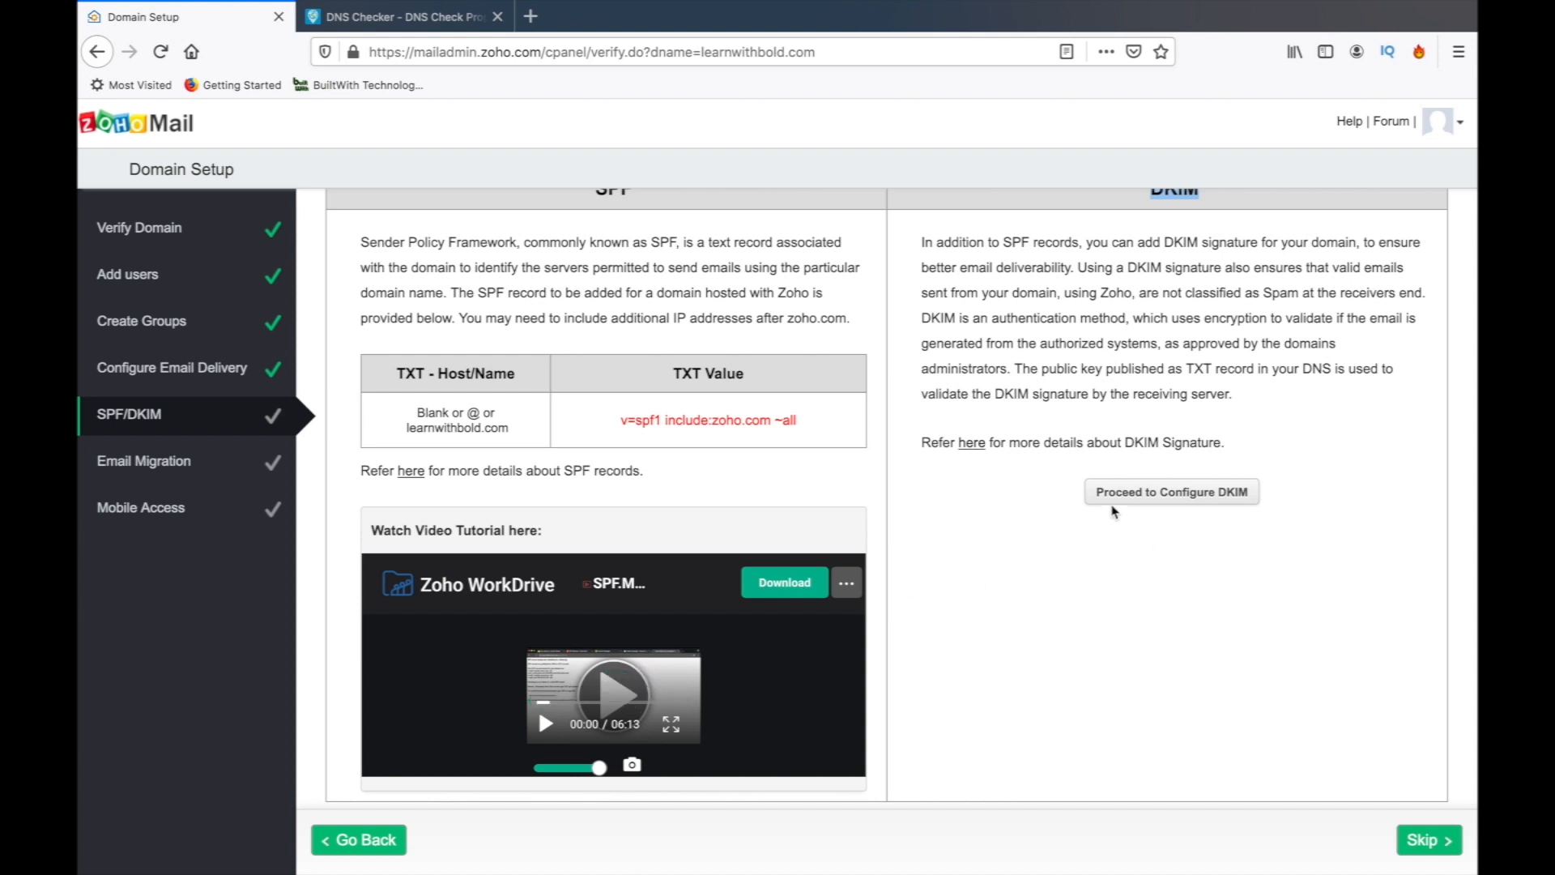
{"action": "left_click", "coordinate": [1191, 495]}
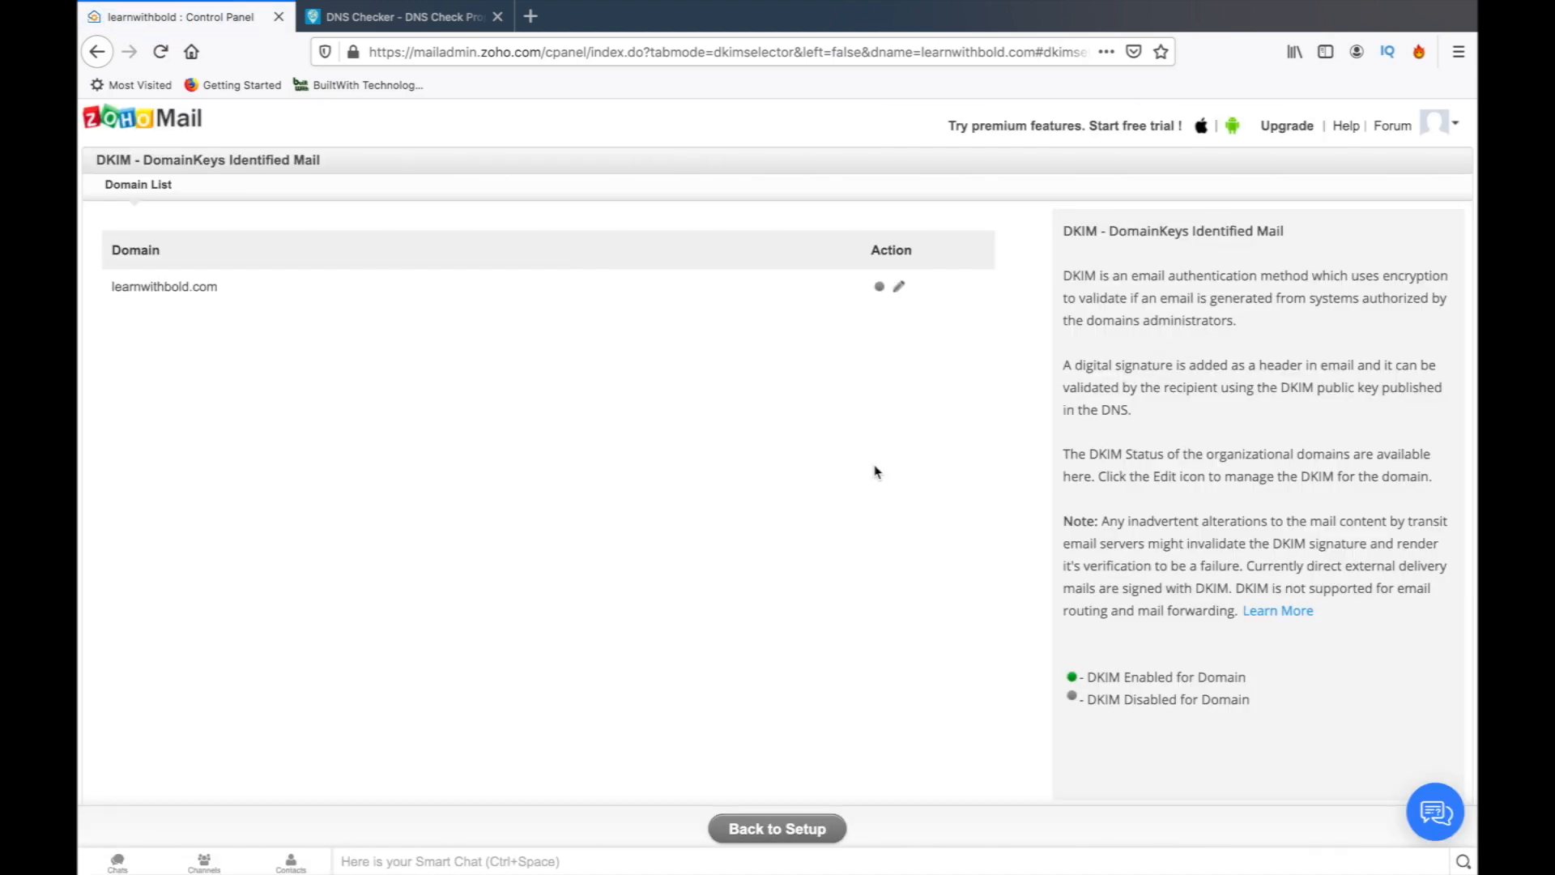
{"action": "left_click", "coordinate": [901, 289]}
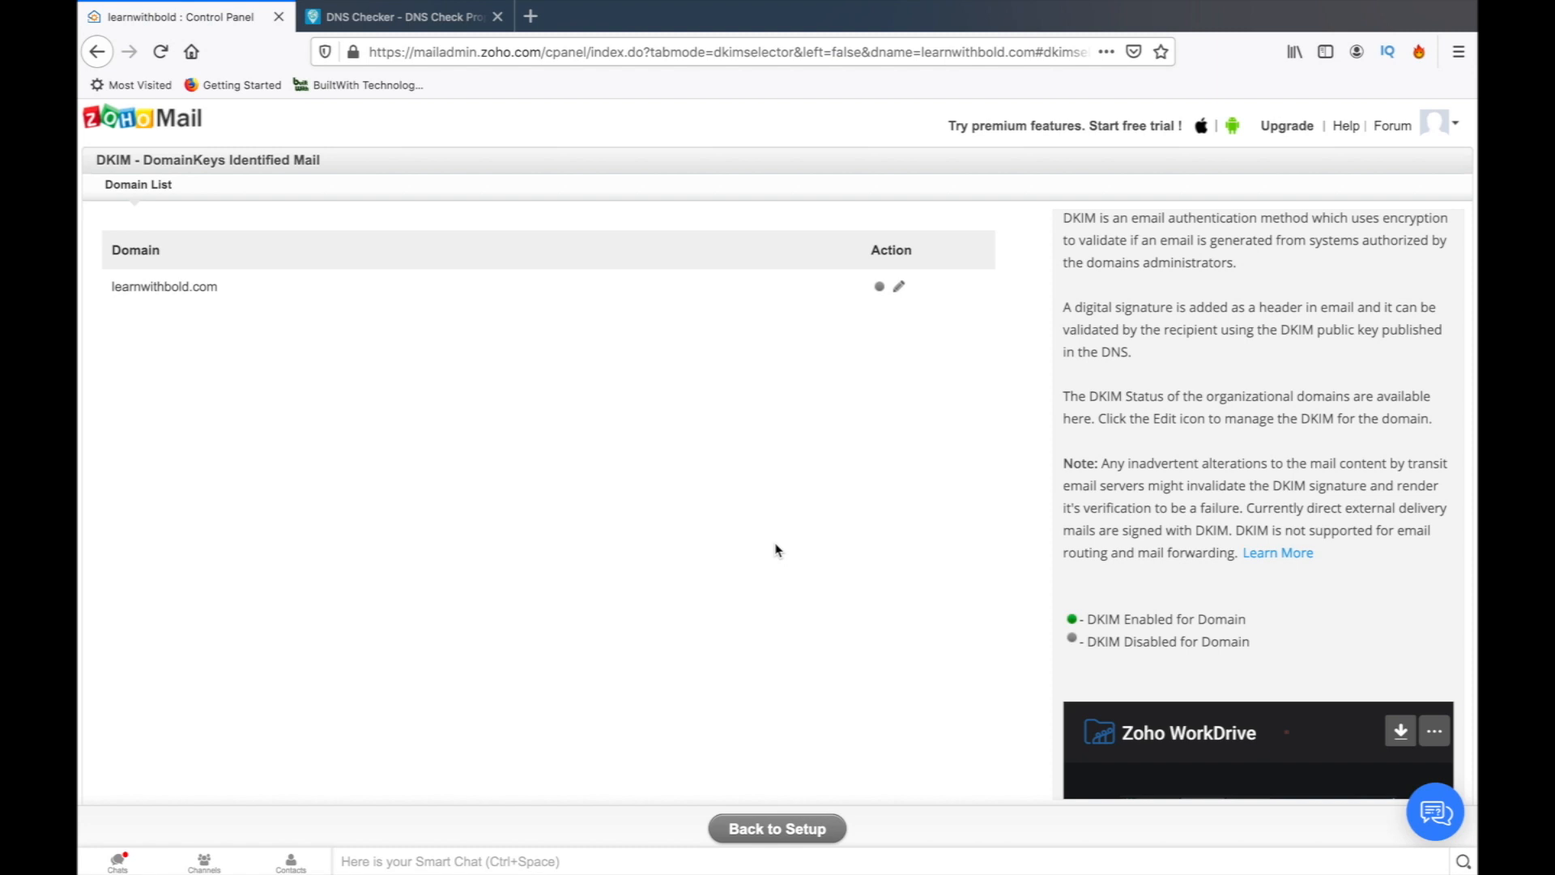
{"action": "left_click", "coordinate": [897, 292]}
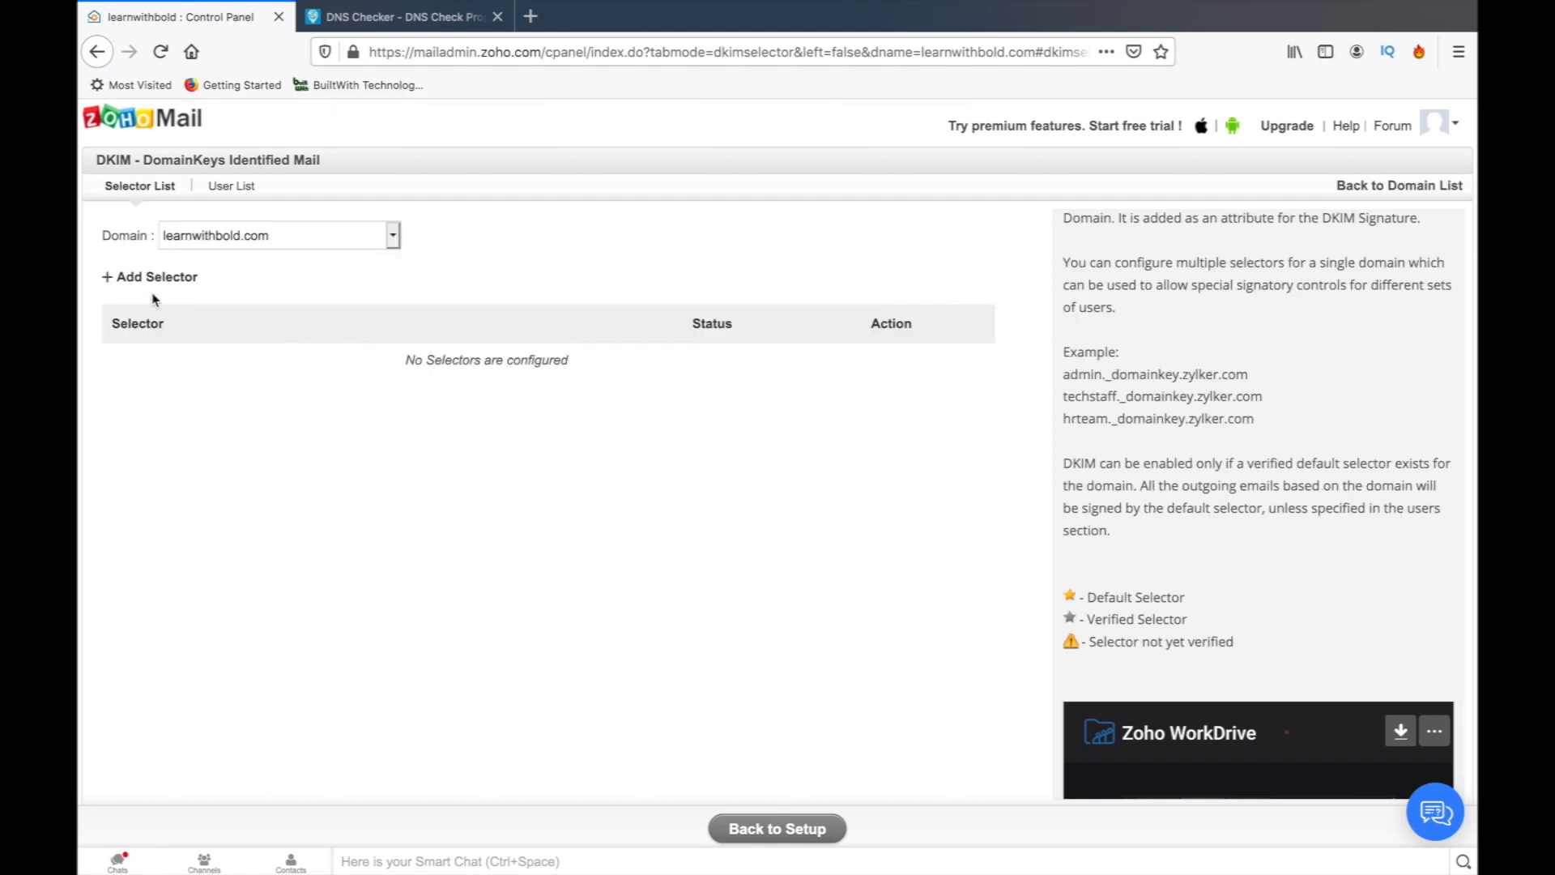
Add a DKIM selector named zoho for learnwithbold.com and save it.
{"action": "left_click", "coordinate": [114, 277]}
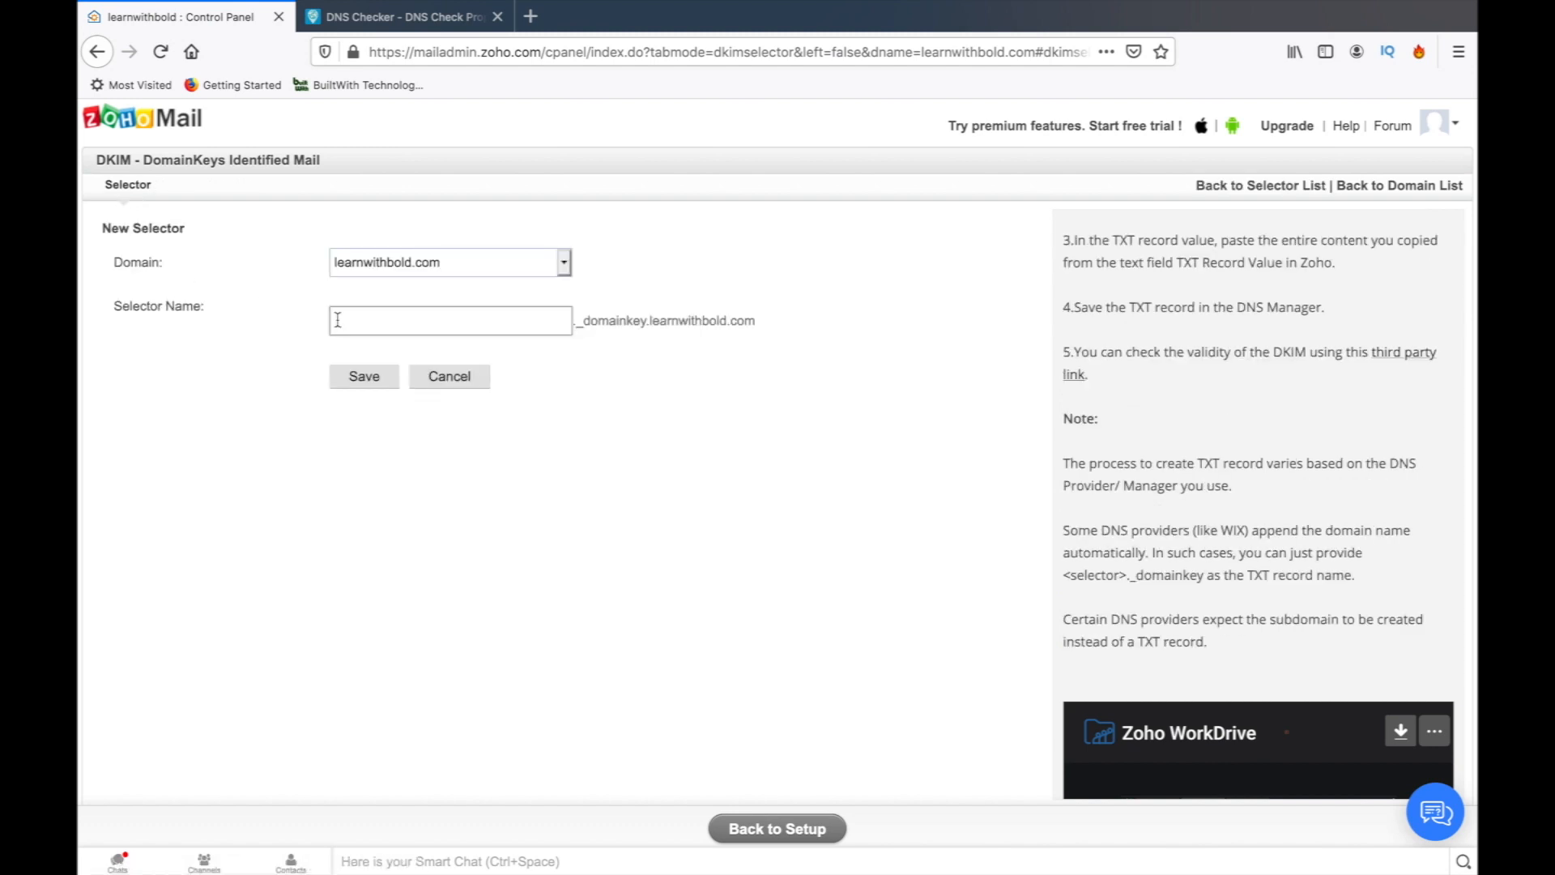
{"action": "type", "text": "zoho"}
{"action": "left_click", "coordinate": [374, 376]}
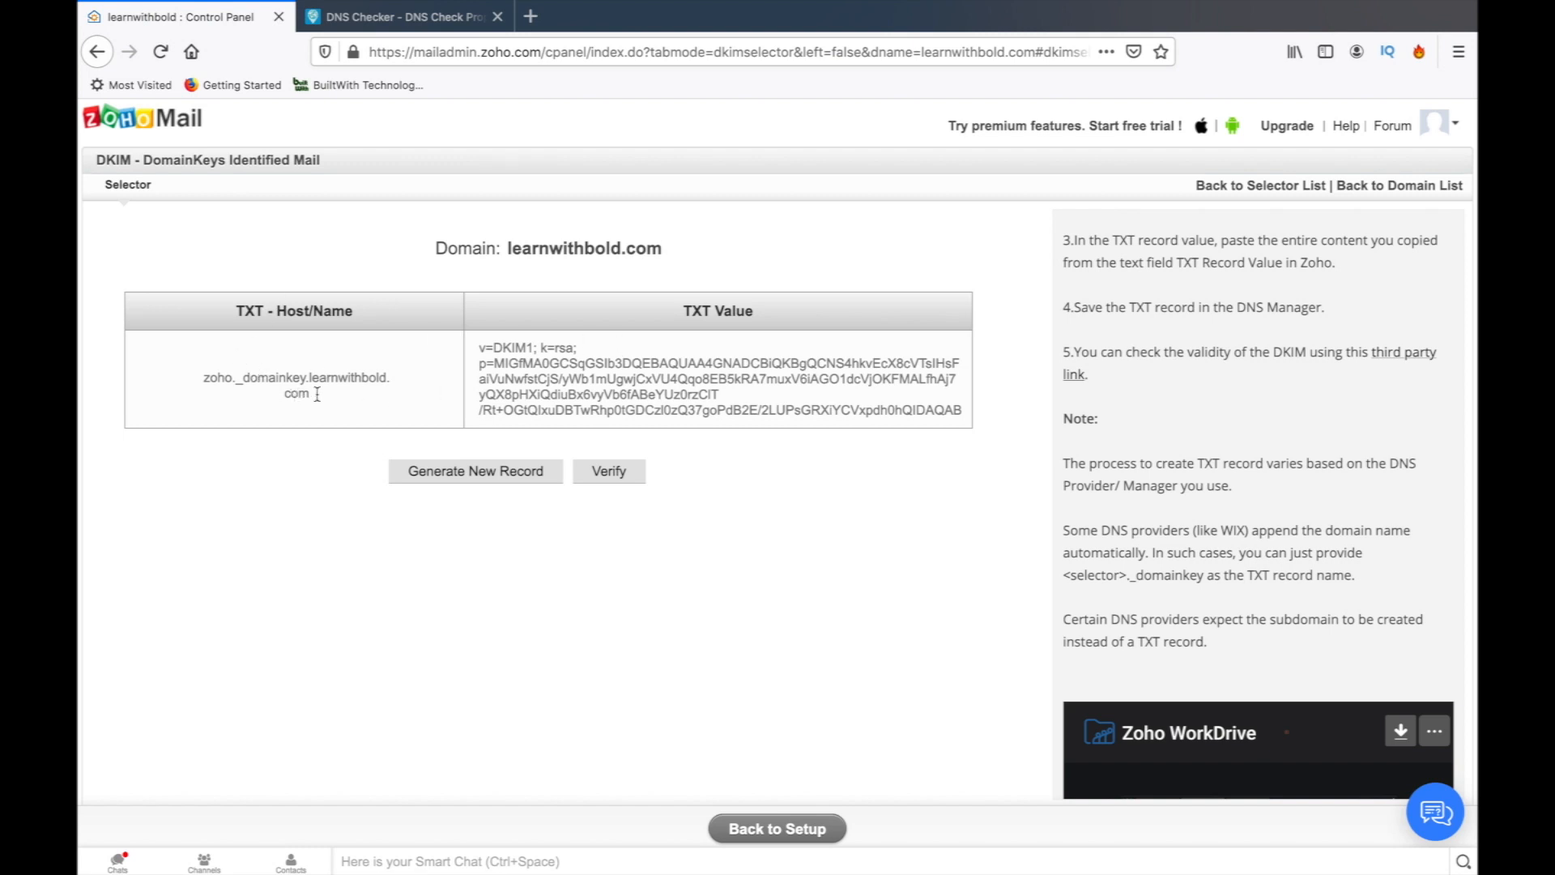
Copy the DKIM host name and, in Namecheap, set the new record to TXT with host zoho._domainkey.learnwithbold.com.
{"action": "left_click_drag", "start_coordinate": [316, 394], "coordinate": [198, 378]}
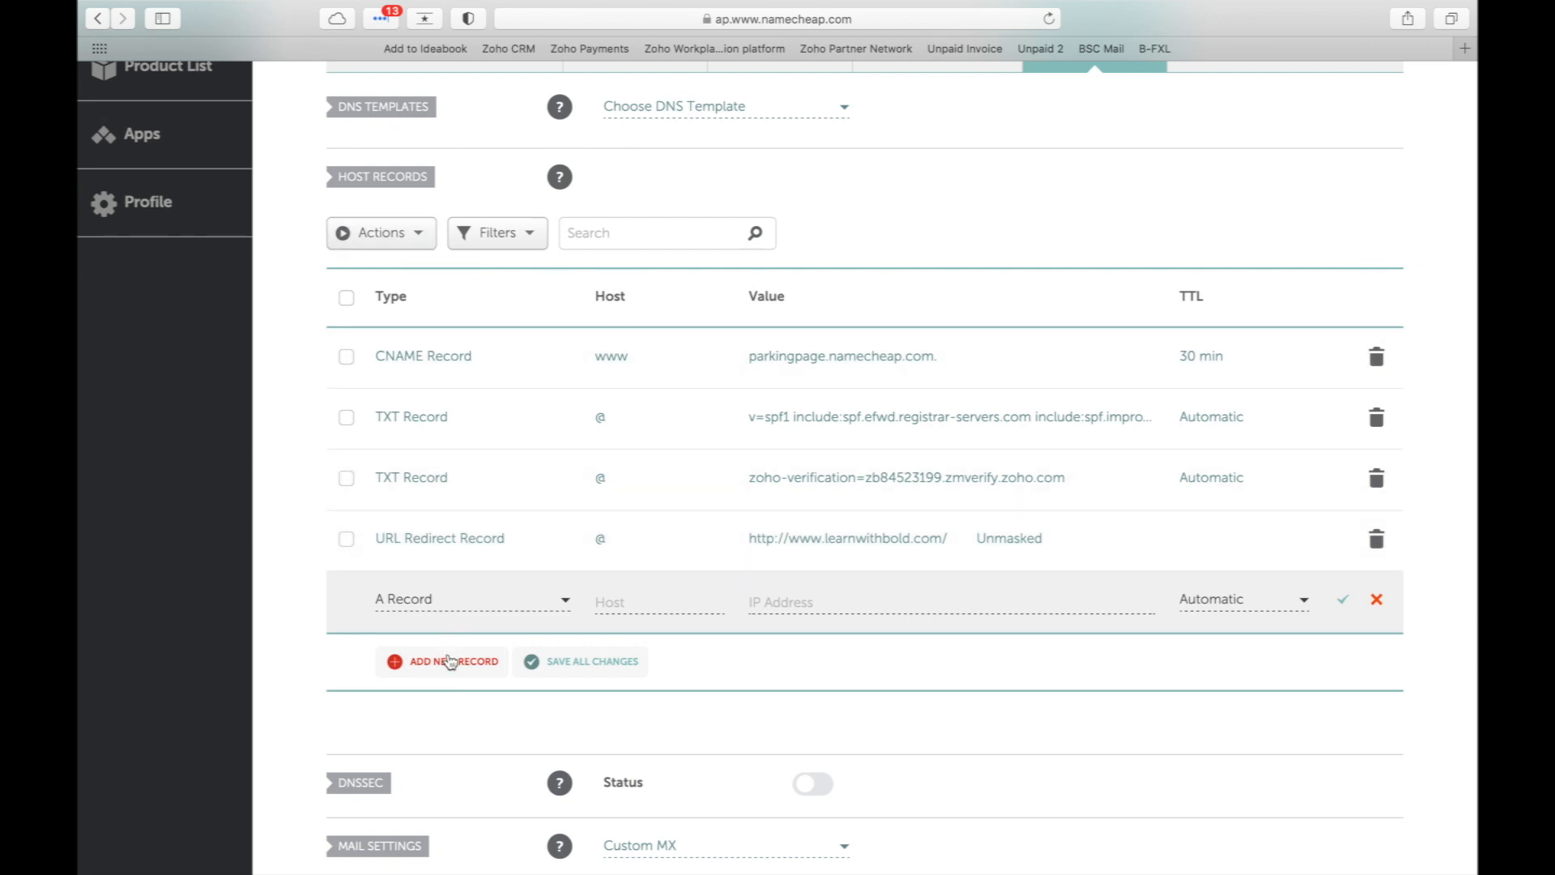
{"action": "left_click", "coordinate": [461, 603]}
{"action": "scroll", "coordinate": [451, 732], "scroll_direction": "down", "scroll_amount": 5}
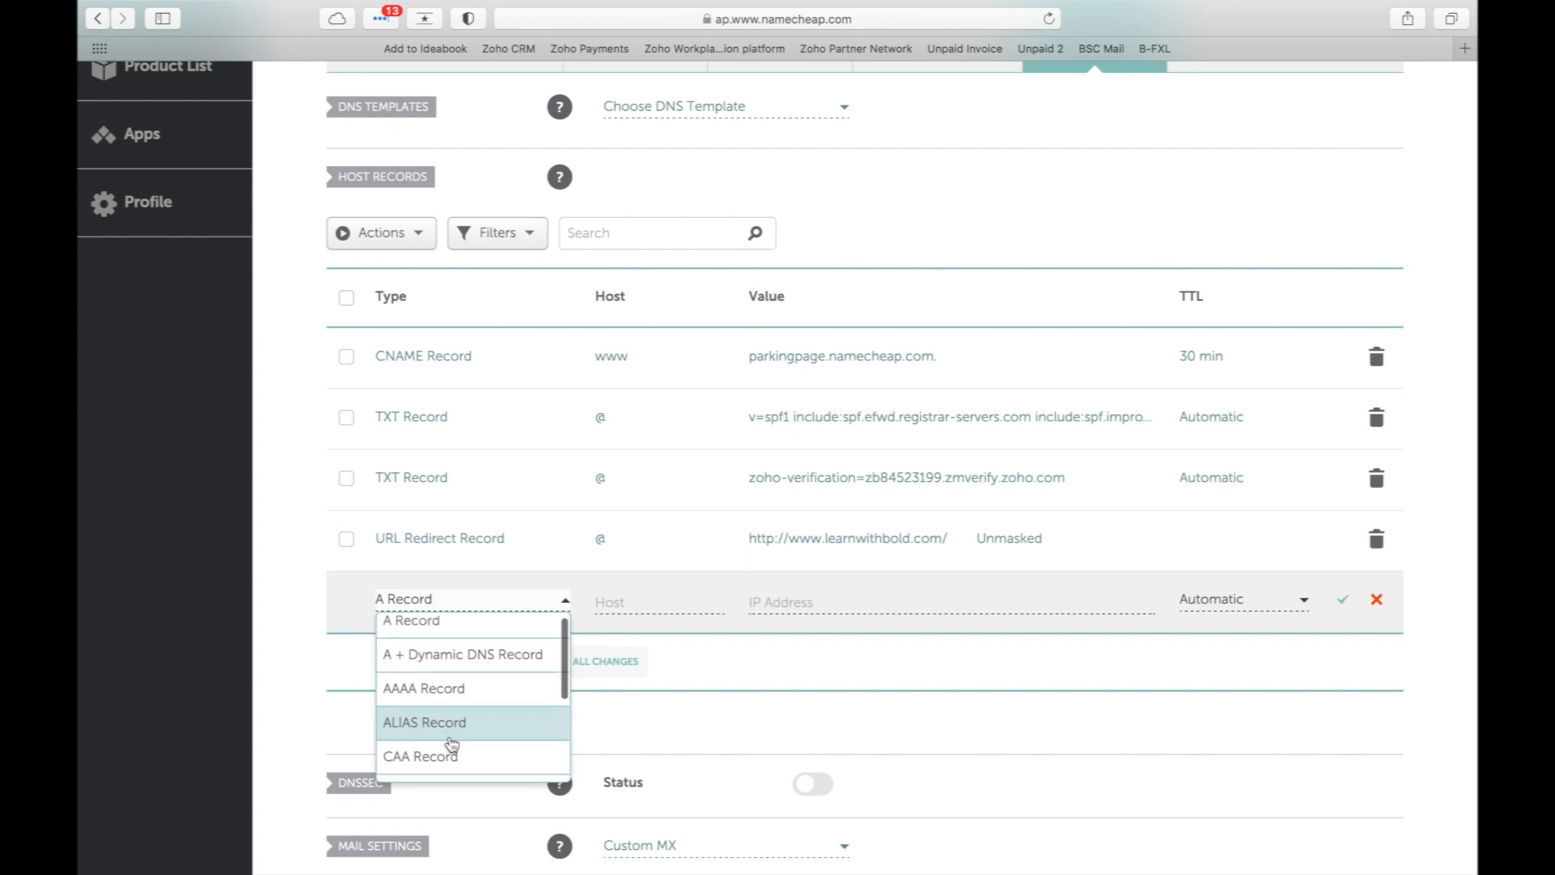
{"action": "left_click", "coordinate": [450, 732]}
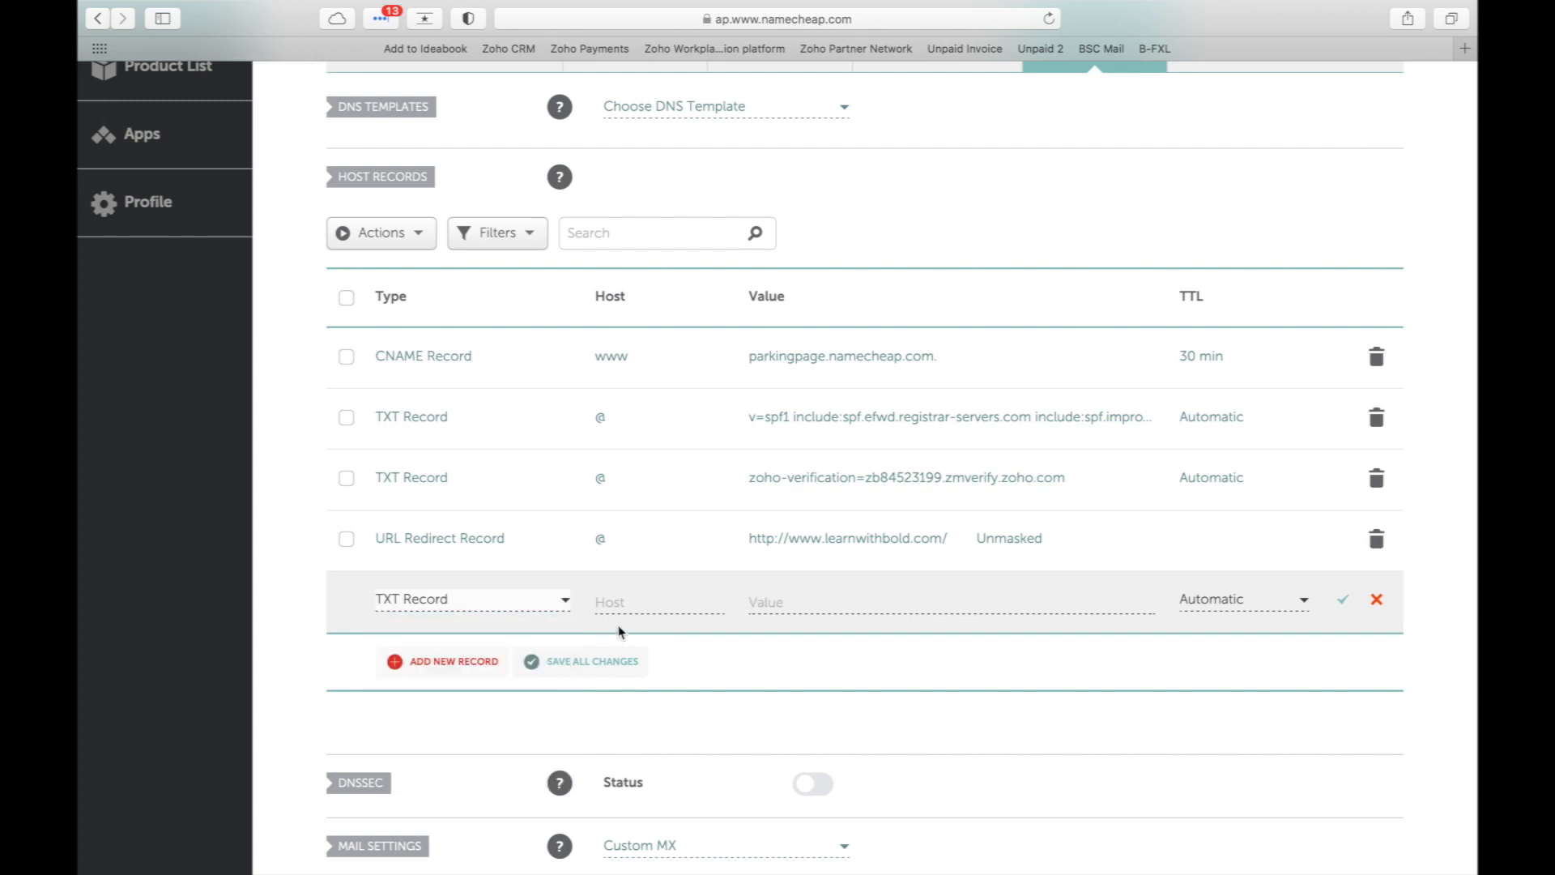
{"action": "left_click", "coordinate": [637, 609]}
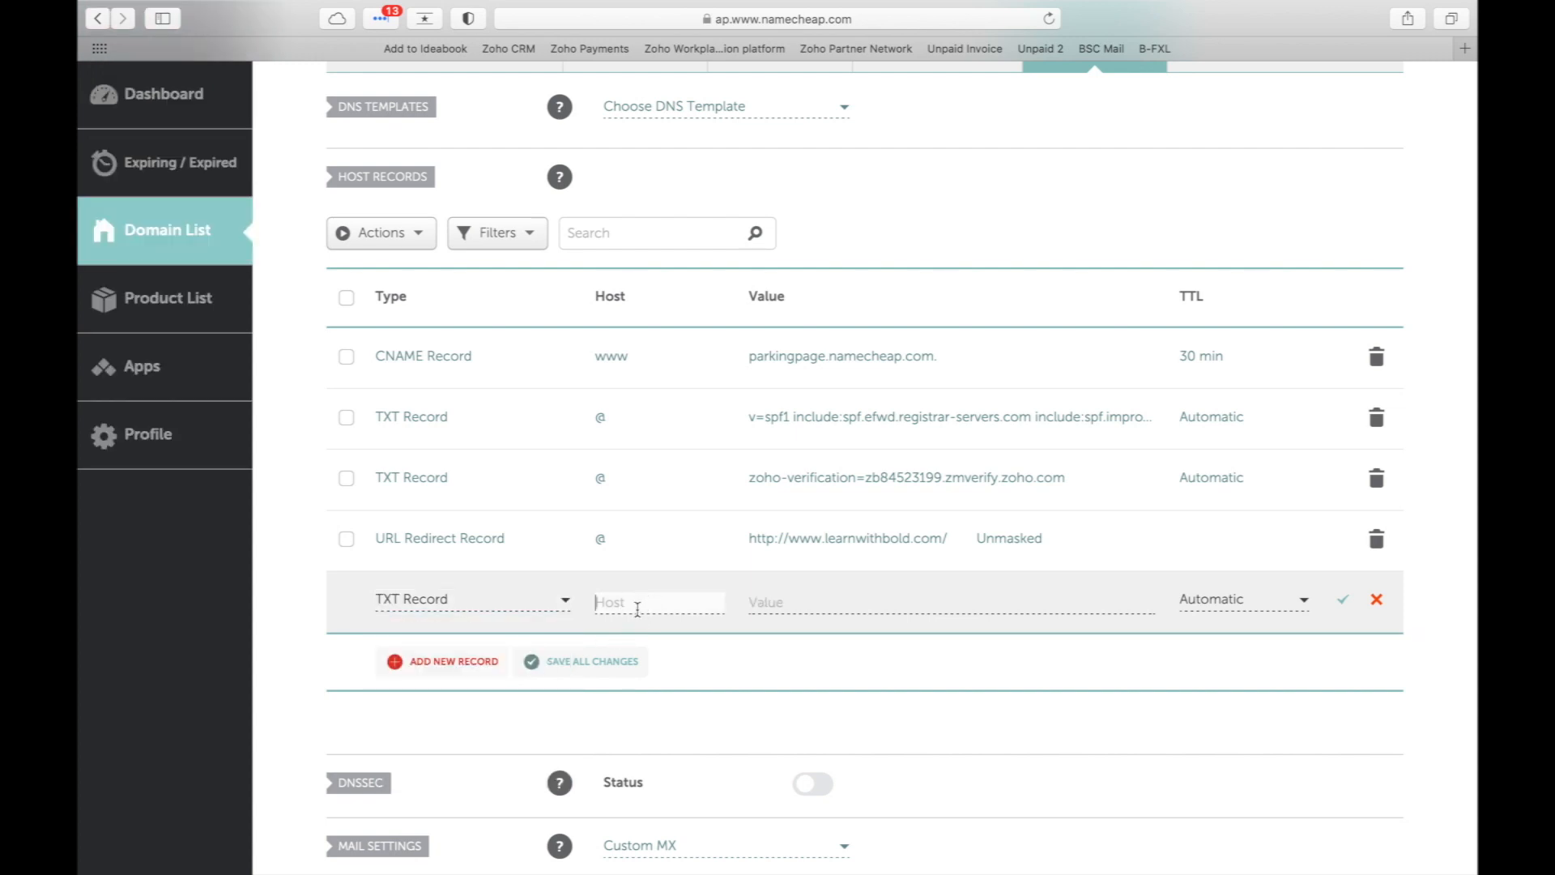
{"action": "key", "text": "super+v"}
Copy the DKIM TXT value from Zoho into the new Namecheap TXT record's value and save the record.
{"action": "left_click", "coordinate": [825, 601]}
{"action": "key", "text": "ctrl+Left"}
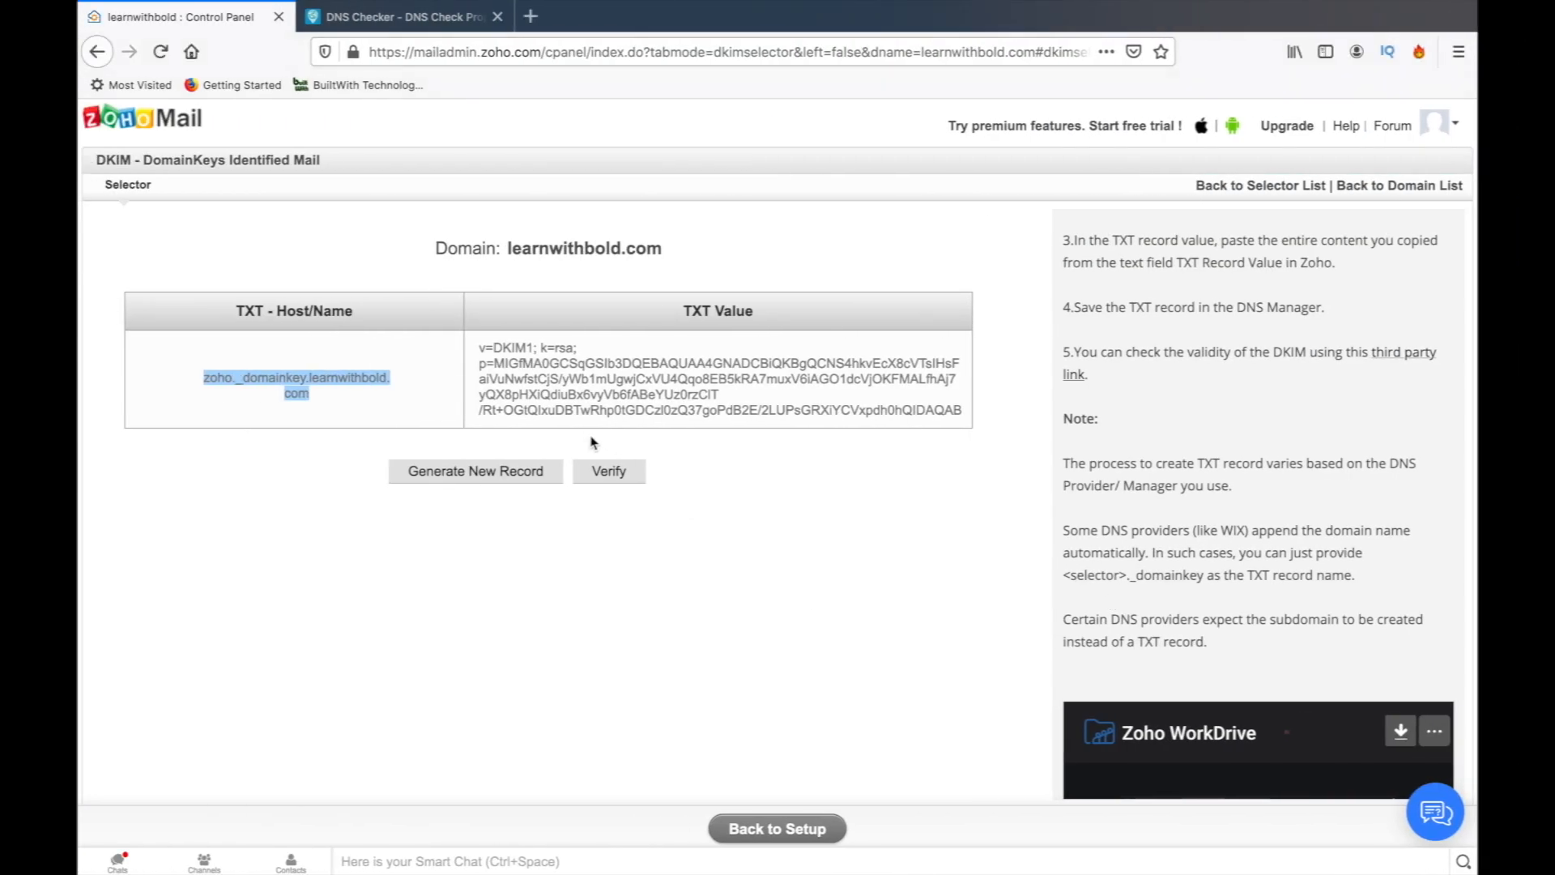
{"action": "triple_click", "coordinate": [574, 405]}
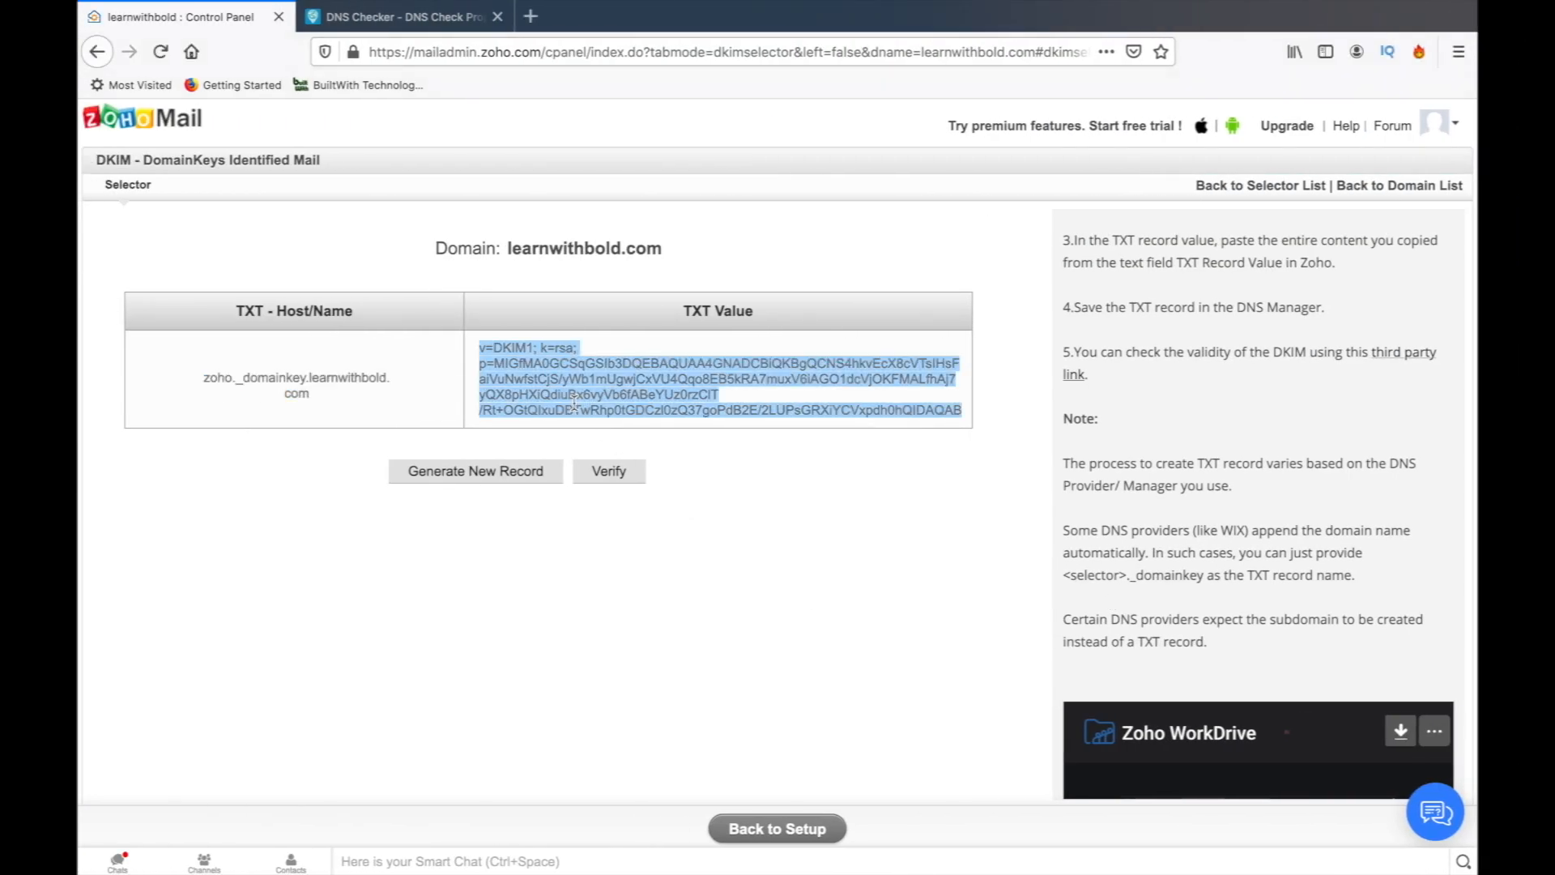
{"action": "key", "text": "ctrl+Right"}
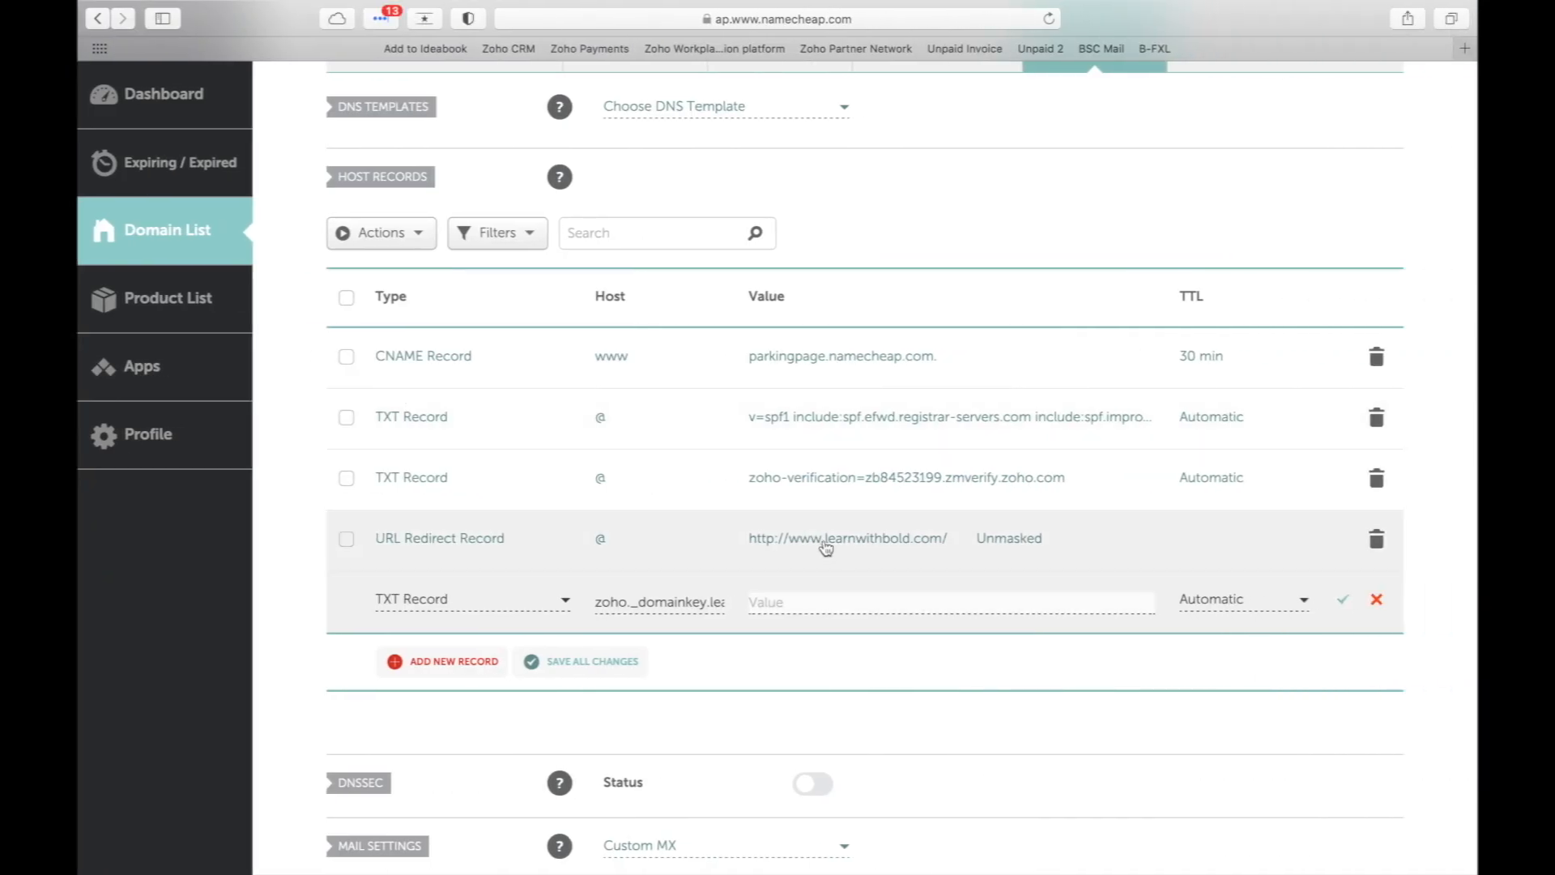
{"action": "key", "text": "super+v"}
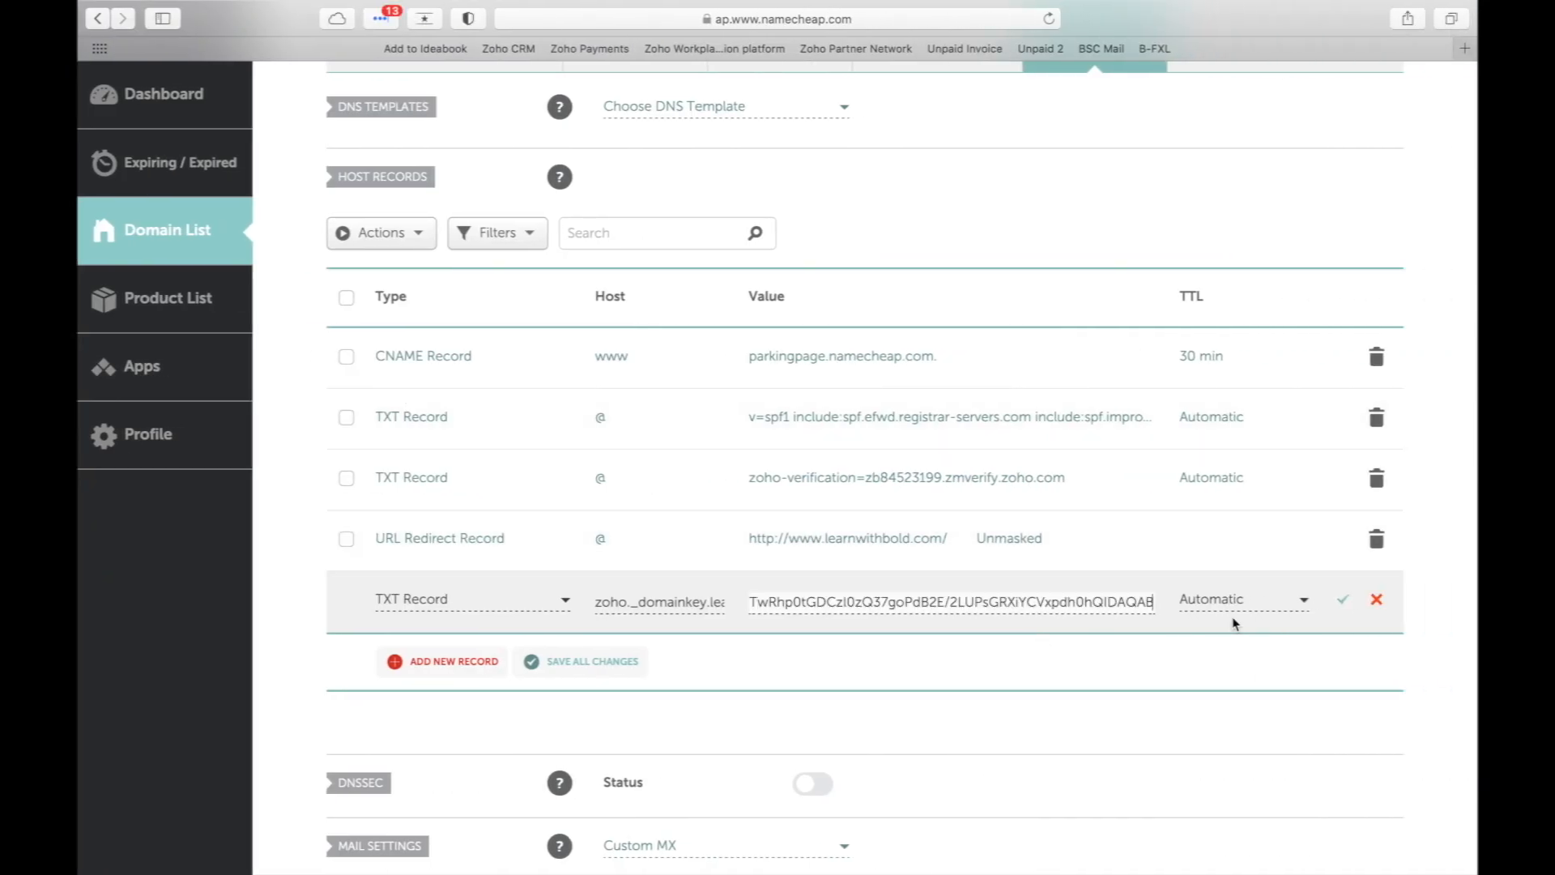
{"action": "left_click", "coordinate": [1344, 602]}
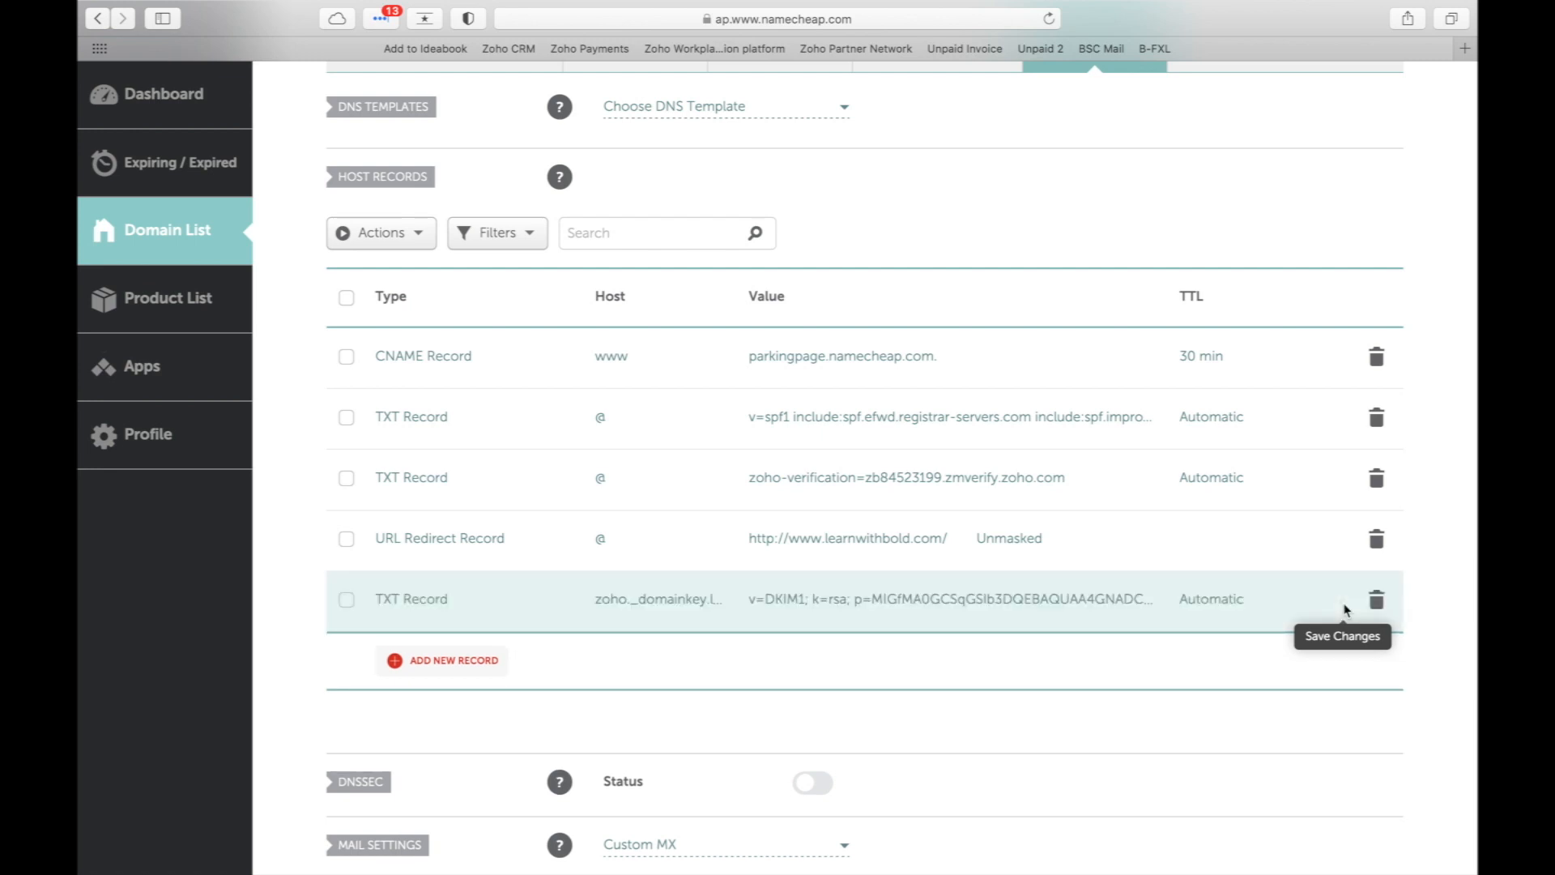
Switch back to Zoho, try to verify the DKIM TXT record and dismiss the resulting dialog.
{"action": "key", "text": "ctrl+Left"}
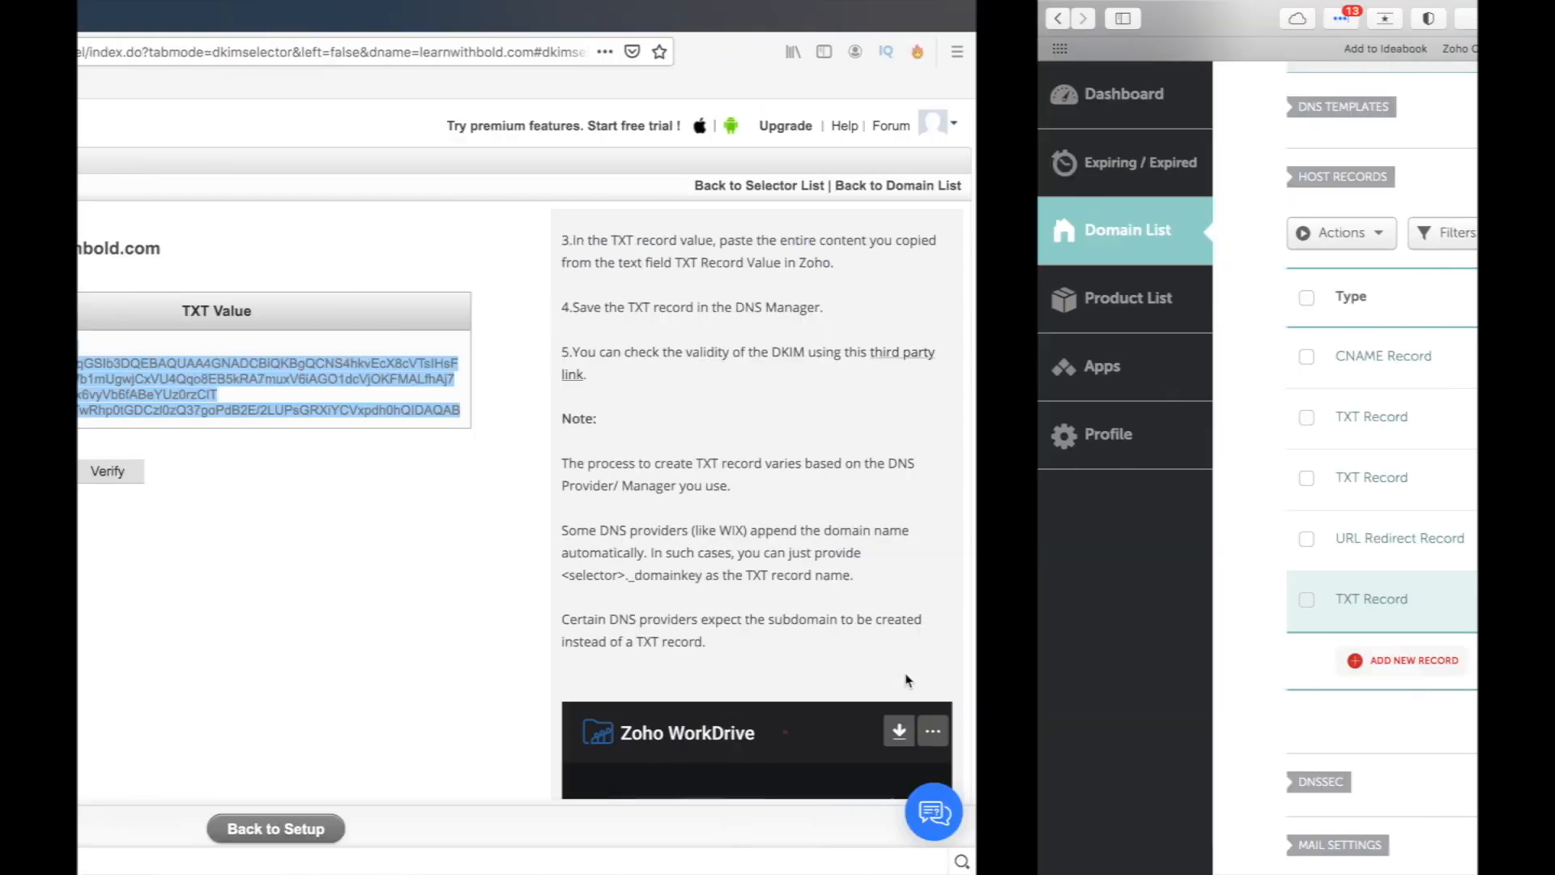
{"action": "left_click", "coordinate": [780, 567]}
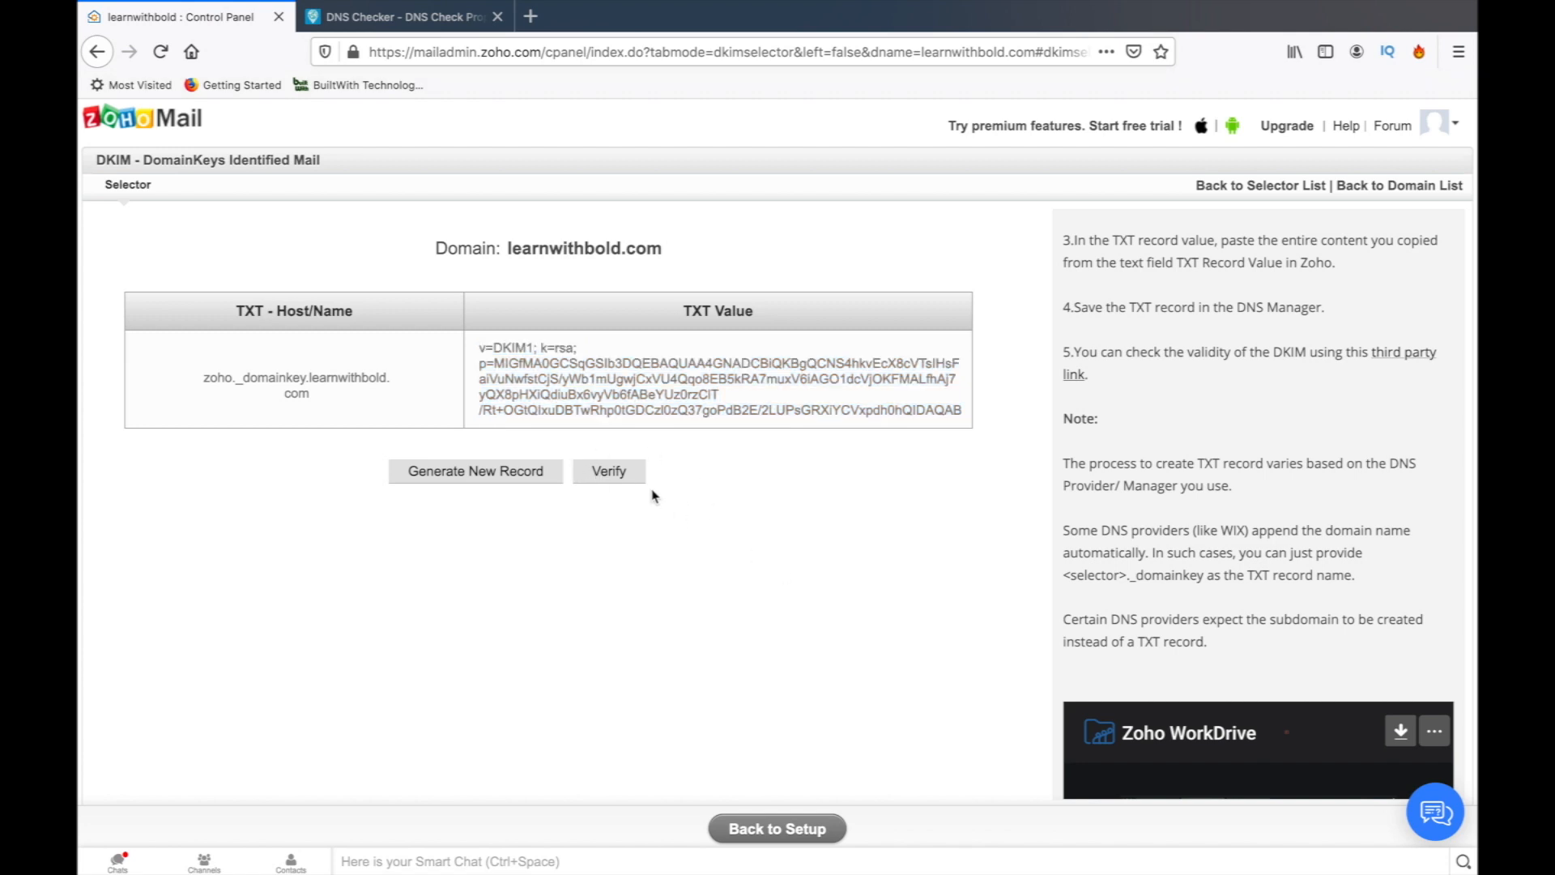
{"action": "left_click", "coordinate": [609, 482]}
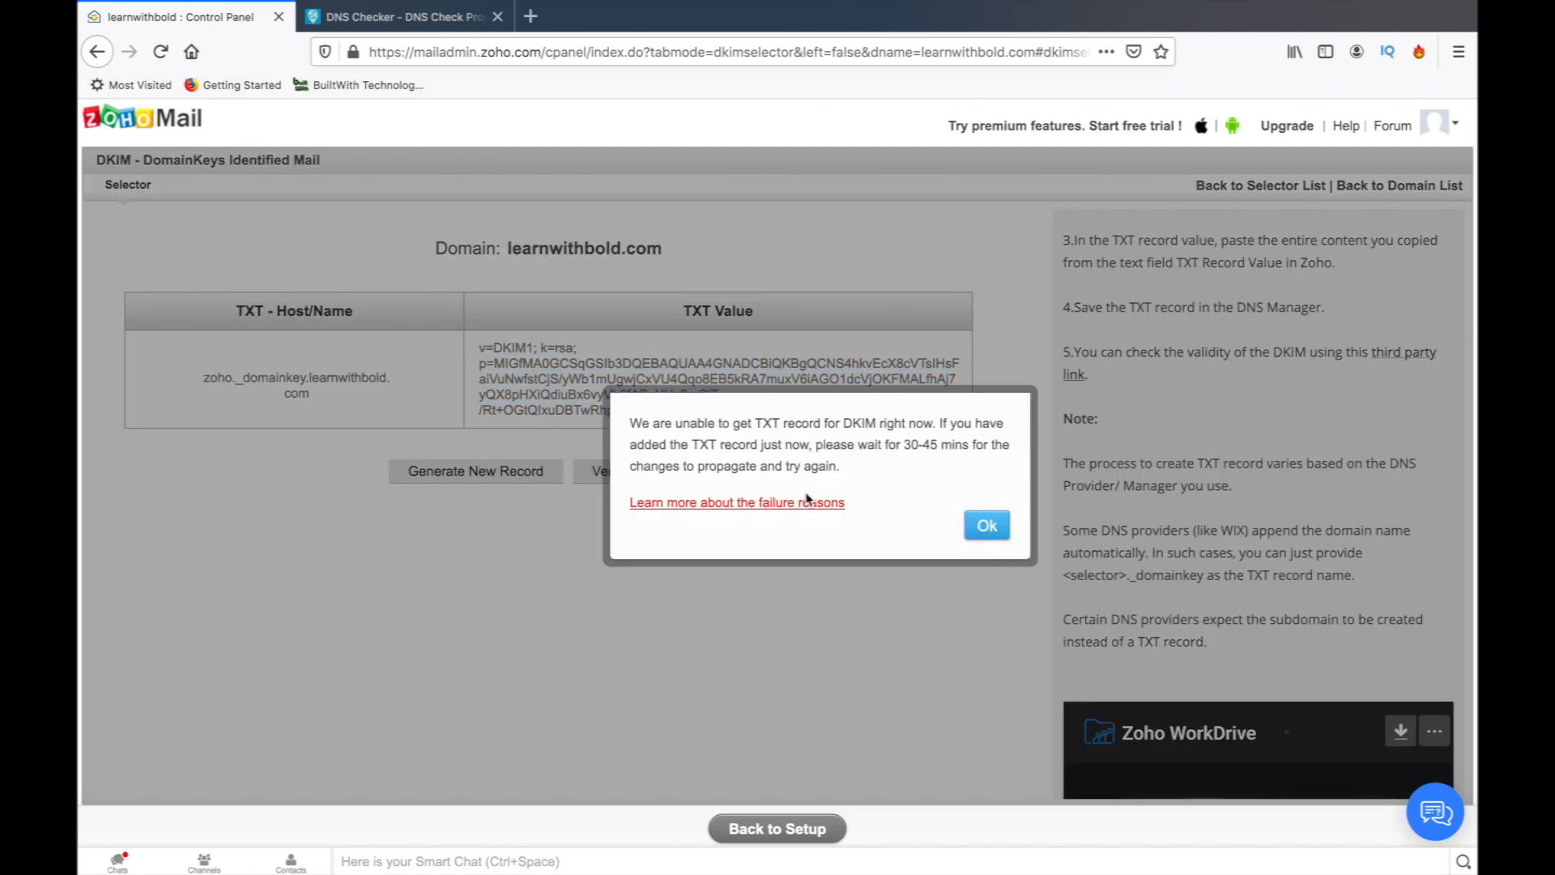
{"action": "left_click", "coordinate": [987, 533]}
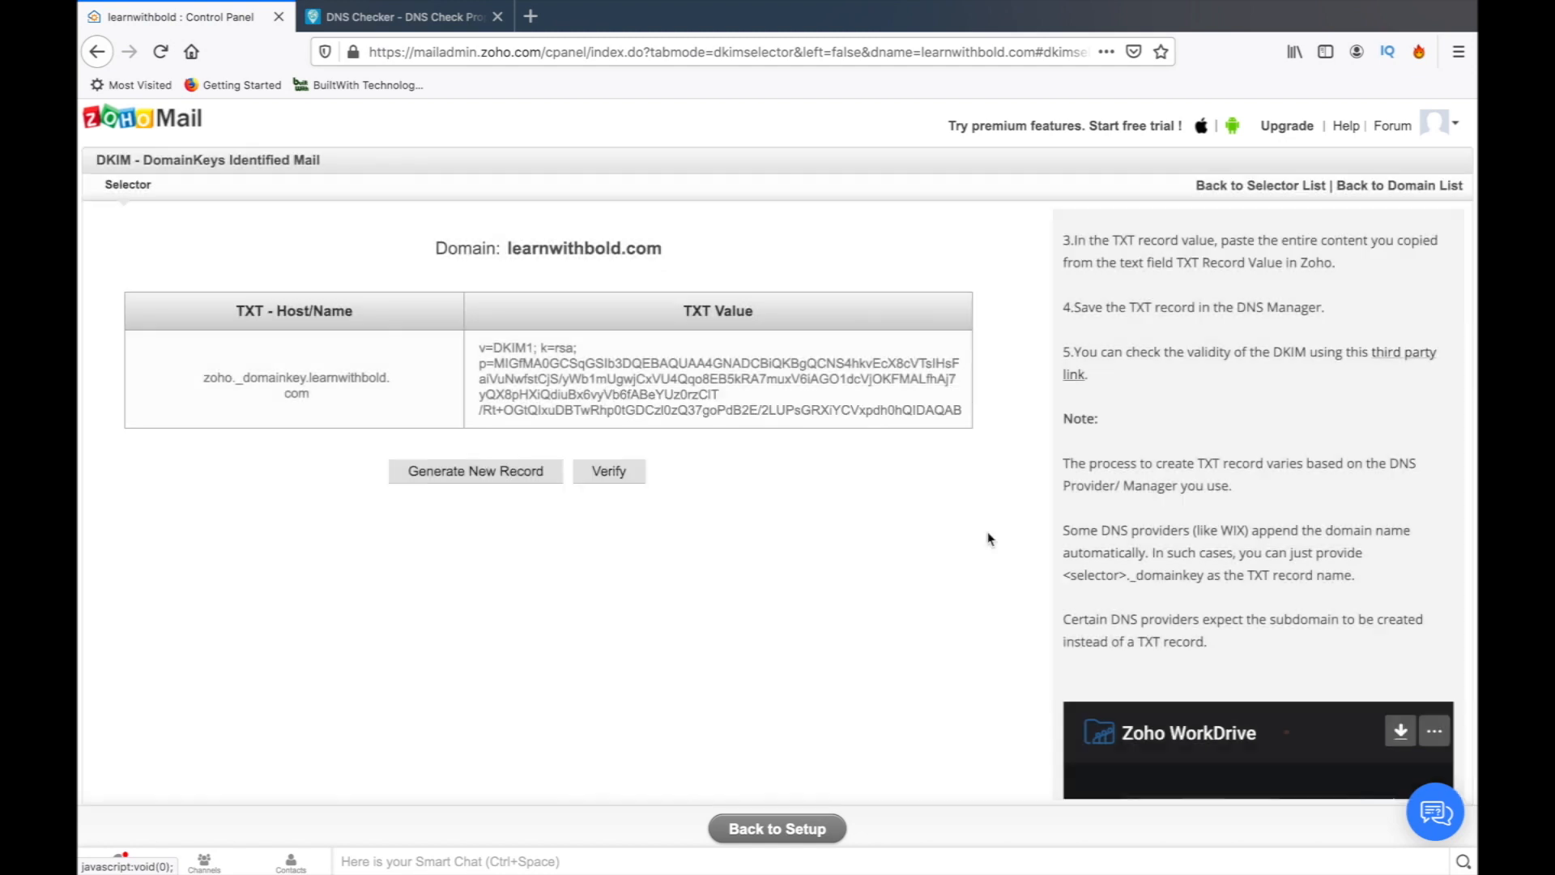
Go back to the domain setup, skip the Email Migration stage and look over the Mobile Access page.
{"action": "left_click", "coordinate": [778, 829]}
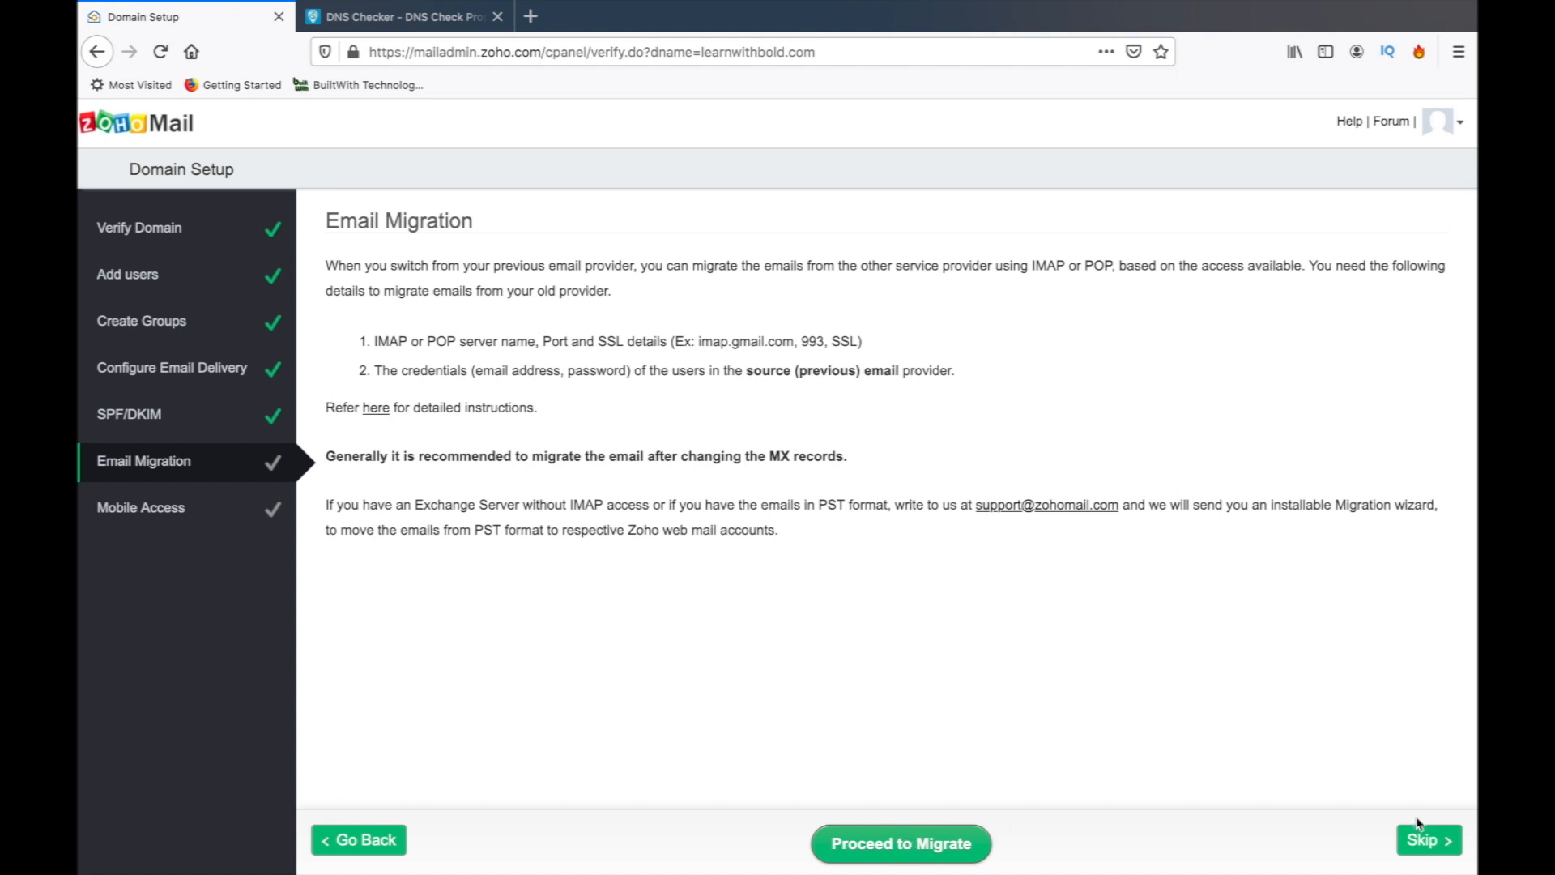
{"action": "left_click", "coordinate": [1433, 845]}
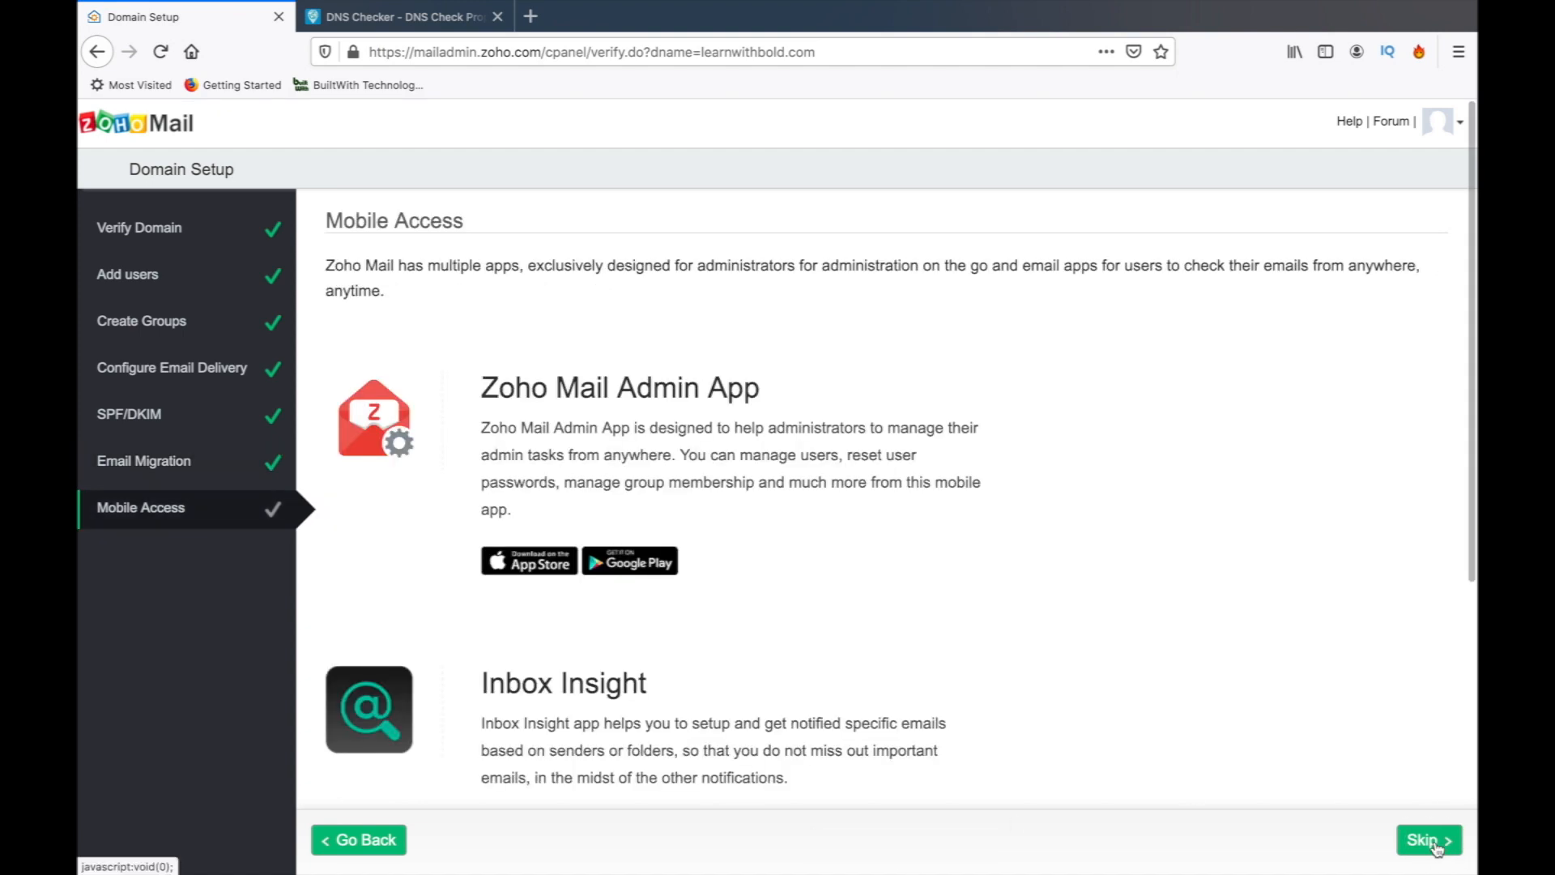
{"action": "scroll", "coordinate": [1134, 682], "scroll_direction": "down", "scroll_amount": 5}
{"action": "scroll", "coordinate": [1134, 682], "scroll_direction": "up", "scroll_amount": 2}
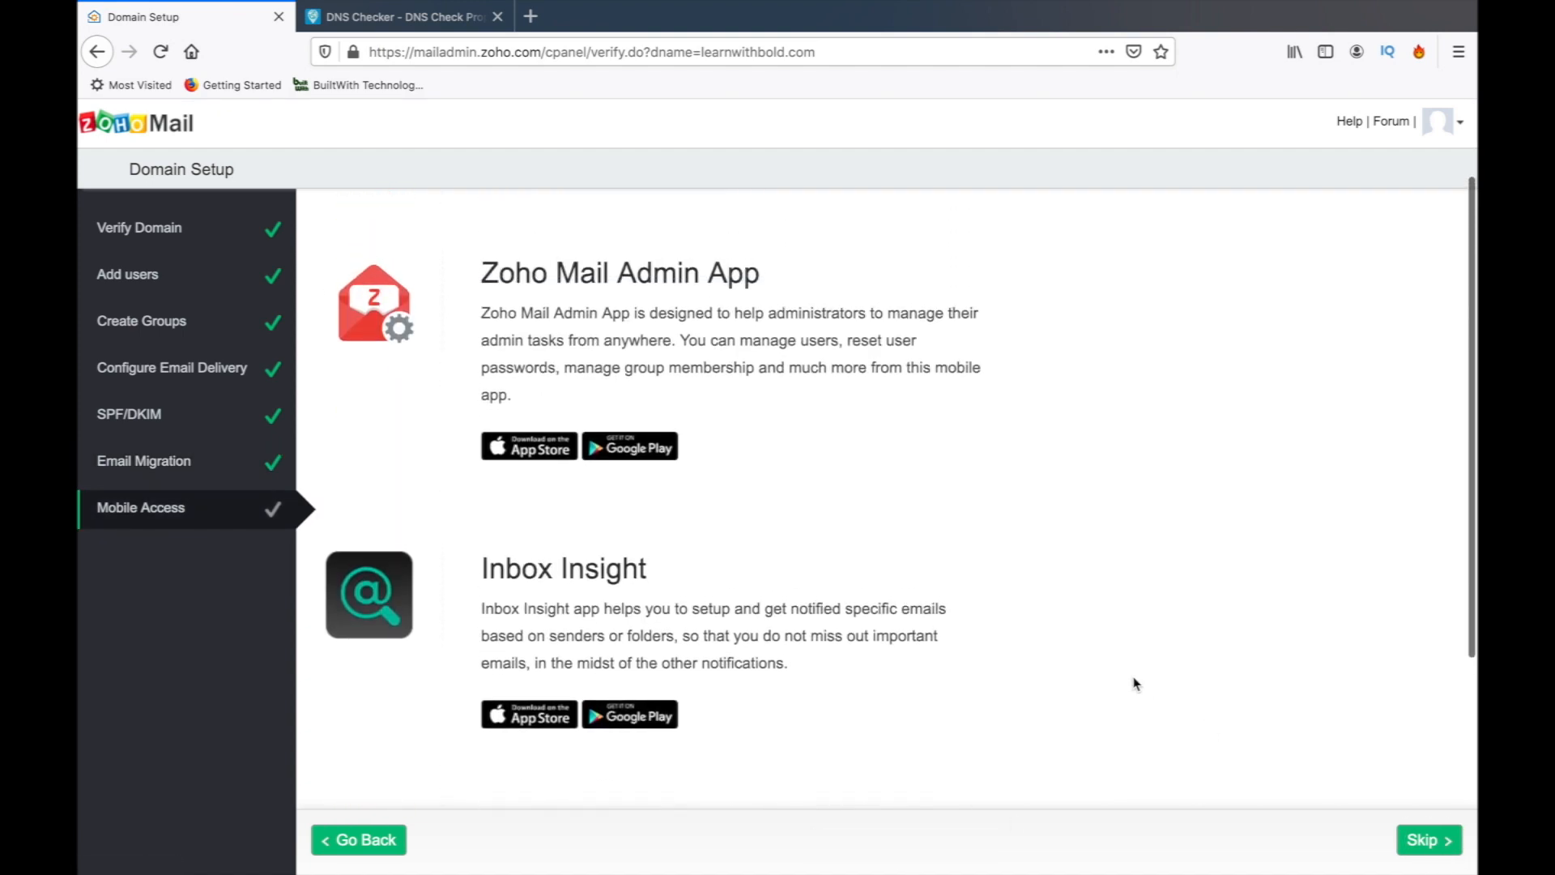
Look over the mobile apps offered on the Mobile Access page and skip this stage to finish the domain setup.
{"action": "scroll", "coordinate": [1134, 683], "scroll_direction": "down", "scroll_amount": 3}
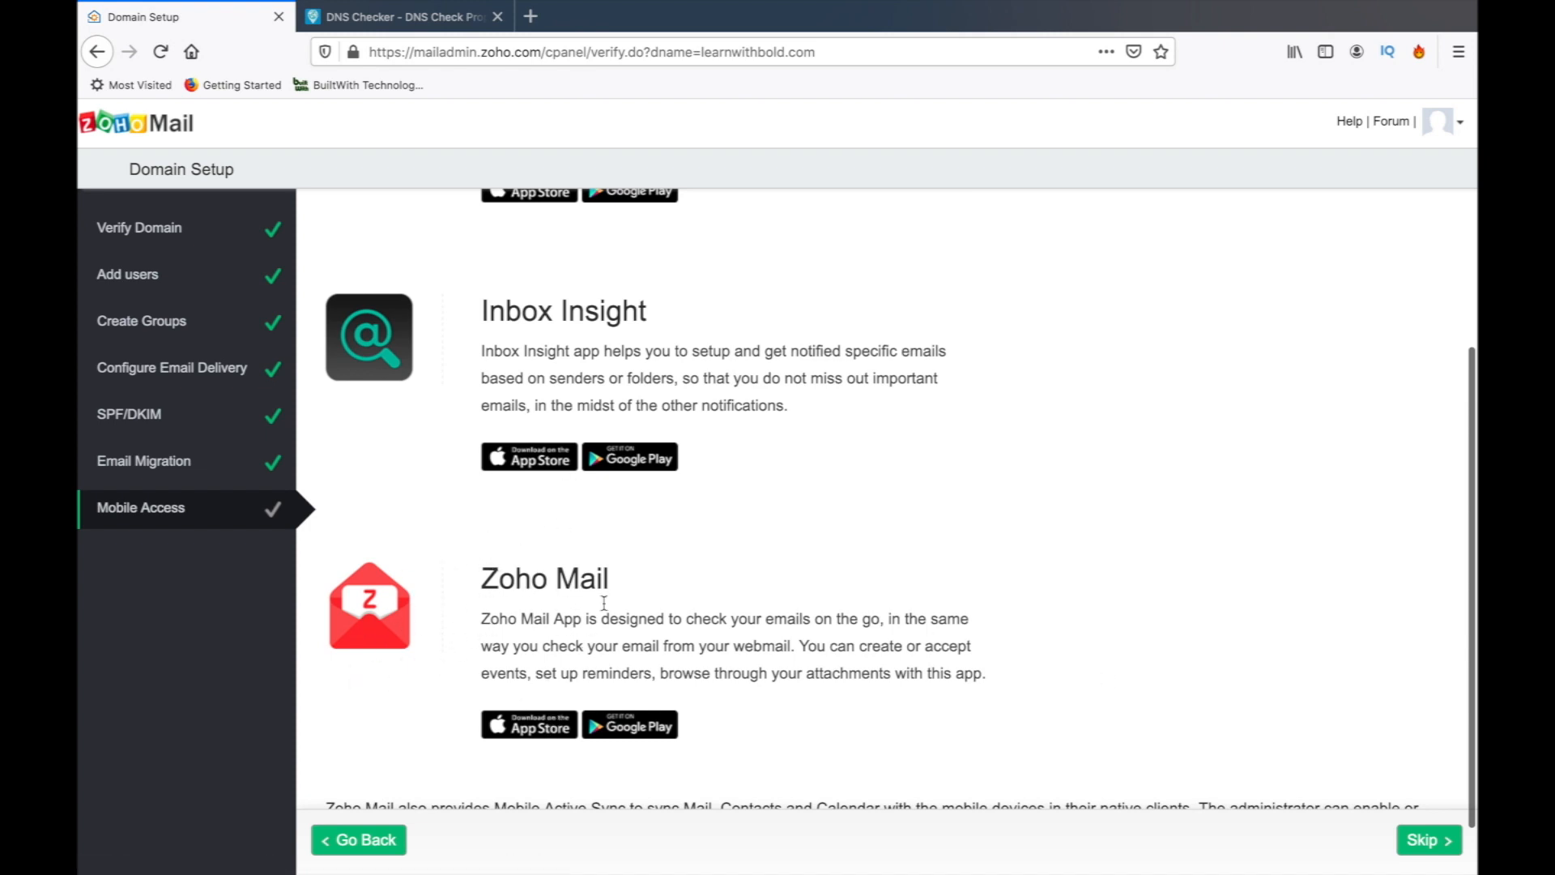
{"action": "scroll", "coordinate": [716, 613], "scroll_direction": "up", "scroll_amount": 5}
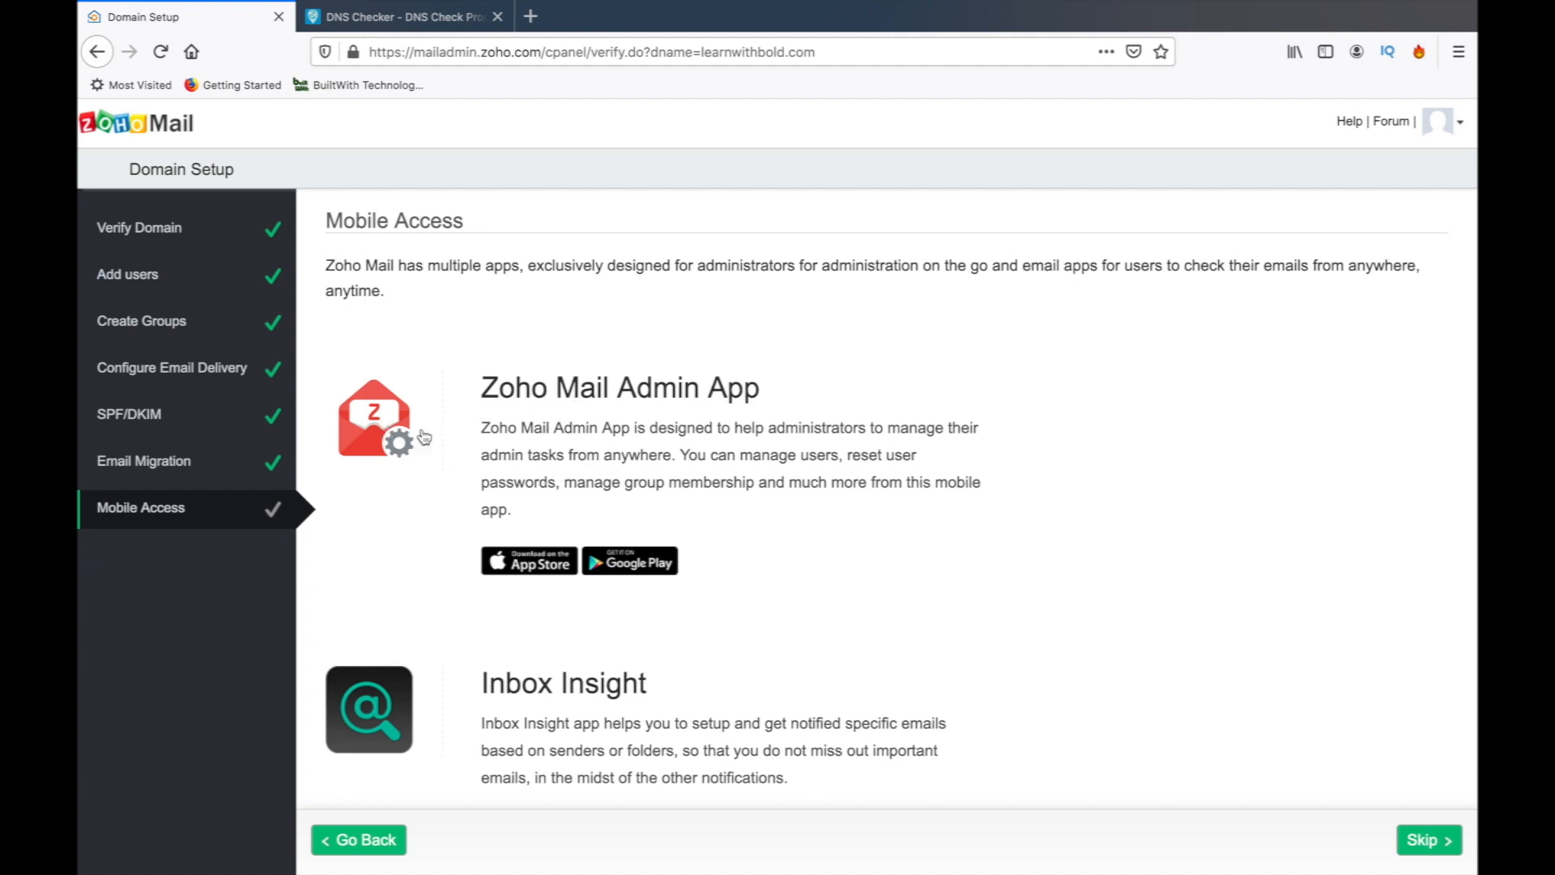
{"action": "scroll", "coordinate": [427, 639], "scroll_direction": "down", "scroll_amount": 4}
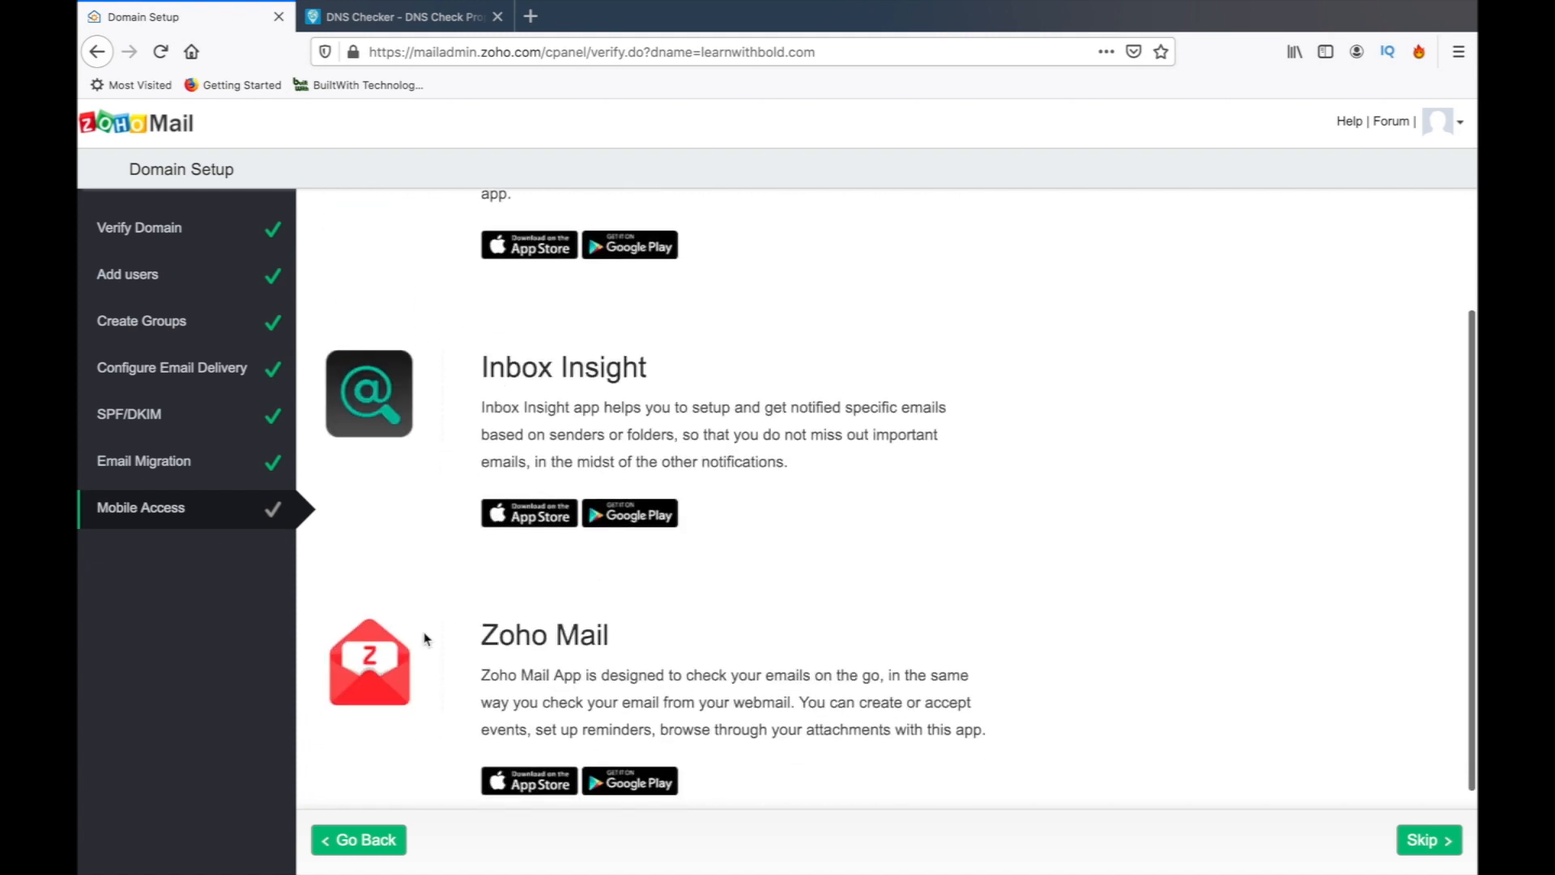
{"action": "scroll", "coordinate": [492, 671], "scroll_direction": "down", "scroll_amount": 2}
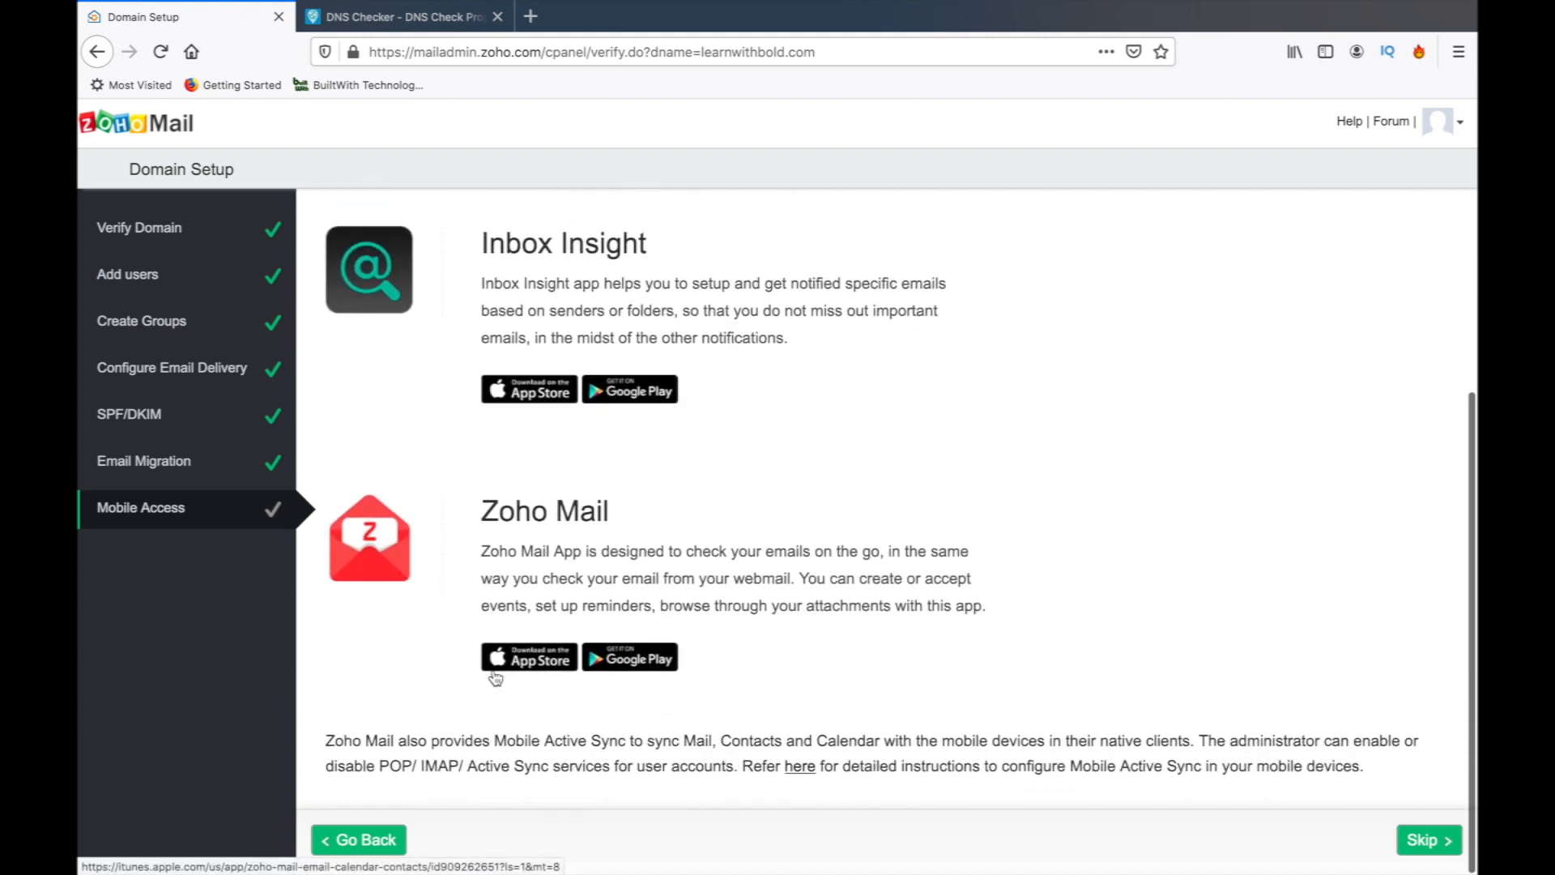
{"action": "left_click", "coordinate": [1423, 846]}
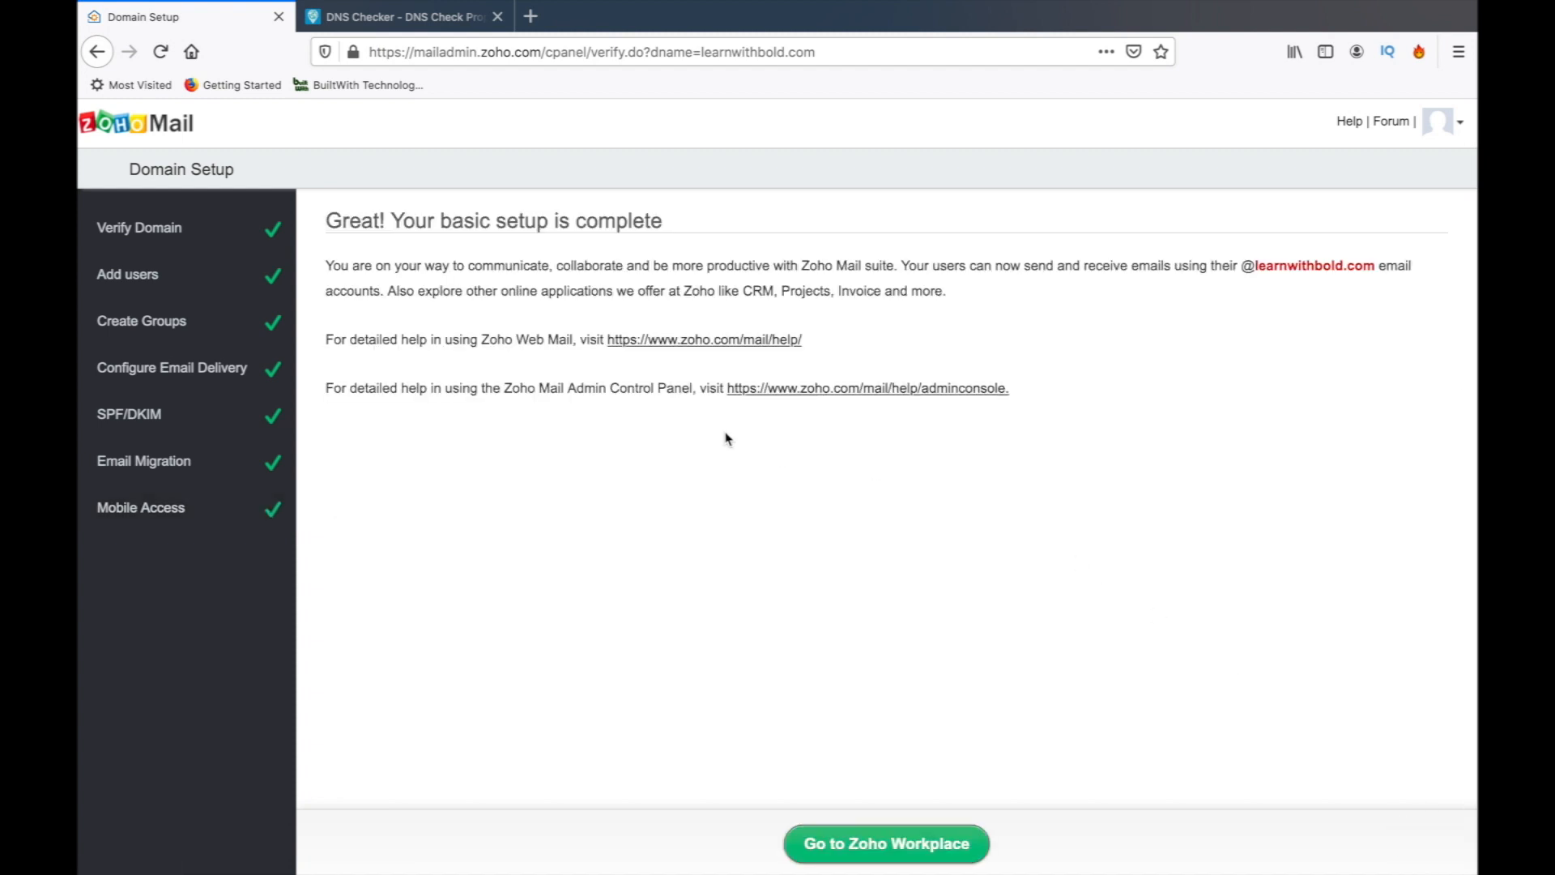
Go to Zoho Workplace, declining the welcome tour, and look over the dashboard widgets.
{"action": "left_click", "coordinate": [867, 852]}
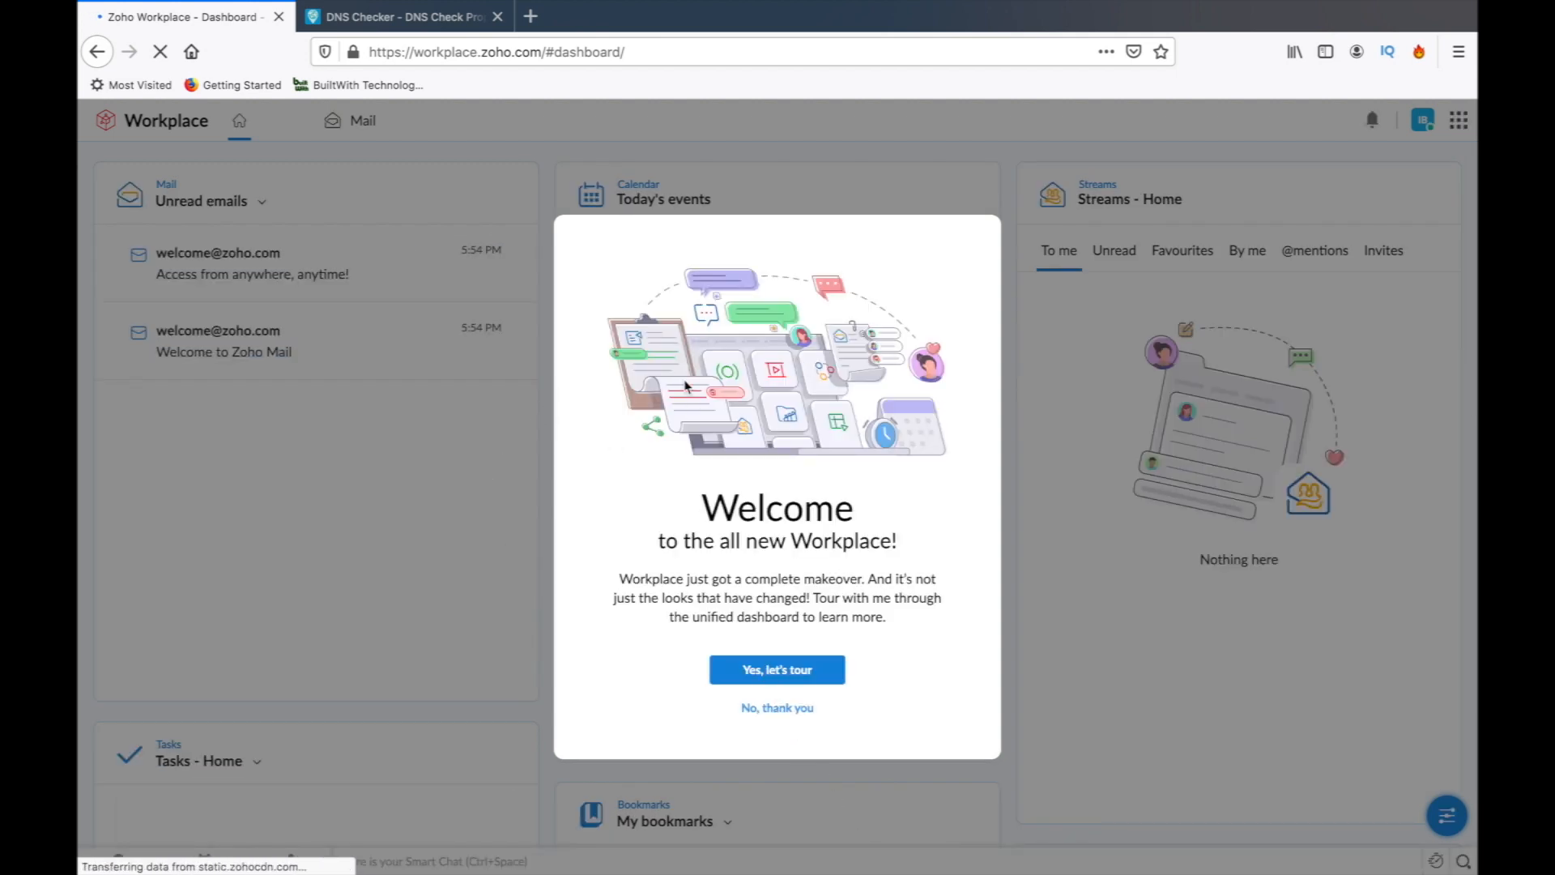
{"action": "left_click", "coordinate": [773, 709]}
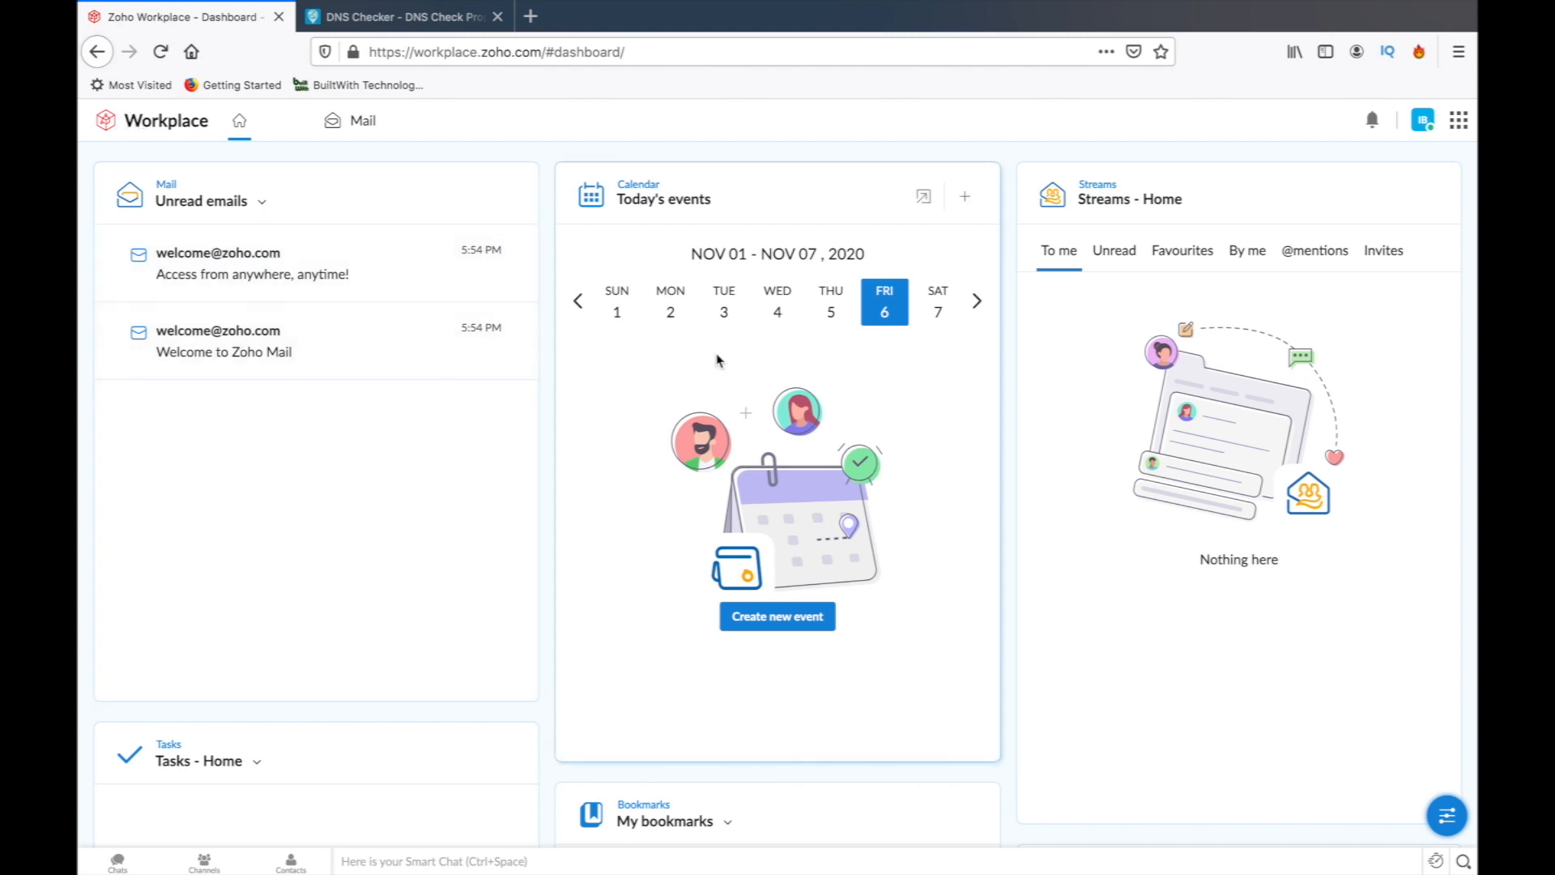
{"action": "scroll", "coordinate": [1156, 469], "scroll_direction": "down", "scroll_amount": 5}
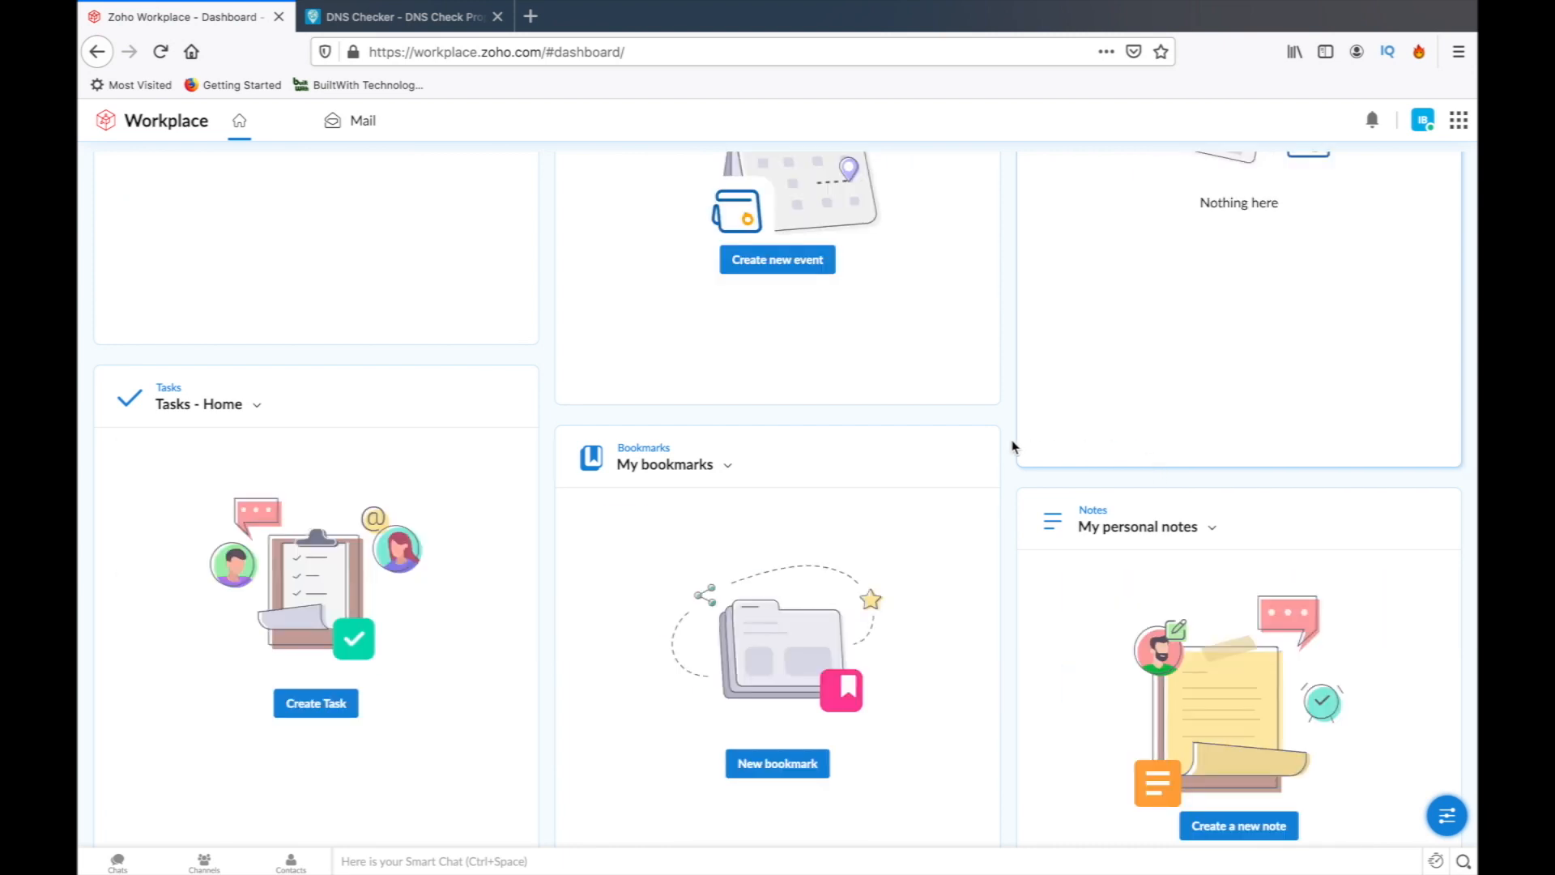
{"action": "scroll", "coordinate": [1010, 485], "scroll_direction": "down", "scroll_amount": 3}
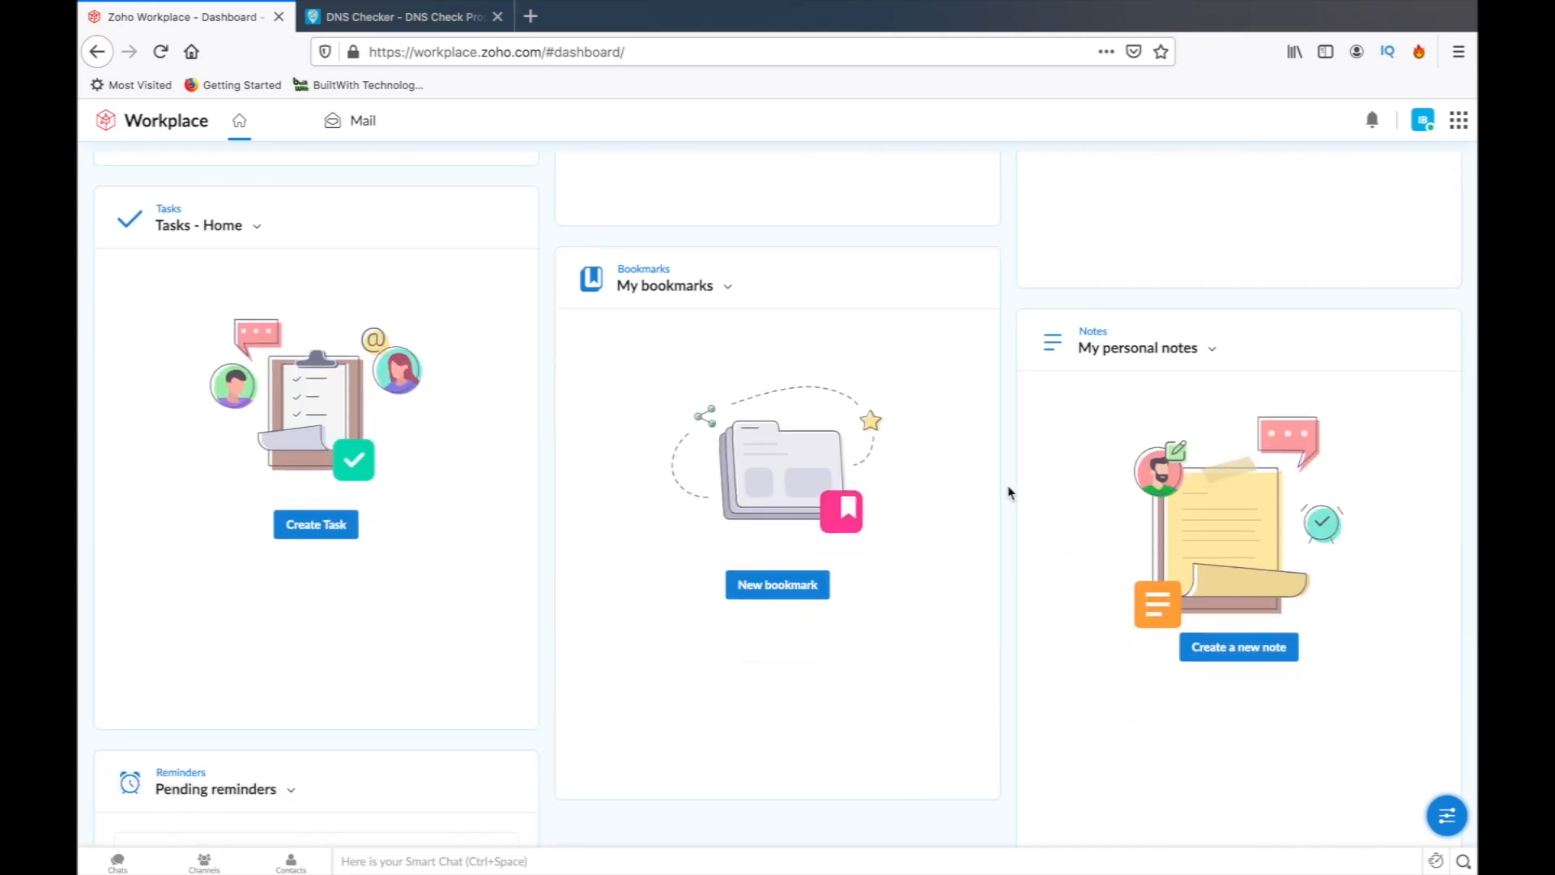
{"action": "scroll", "coordinate": [1009, 492], "scroll_direction": "down", "scroll_amount": 5}
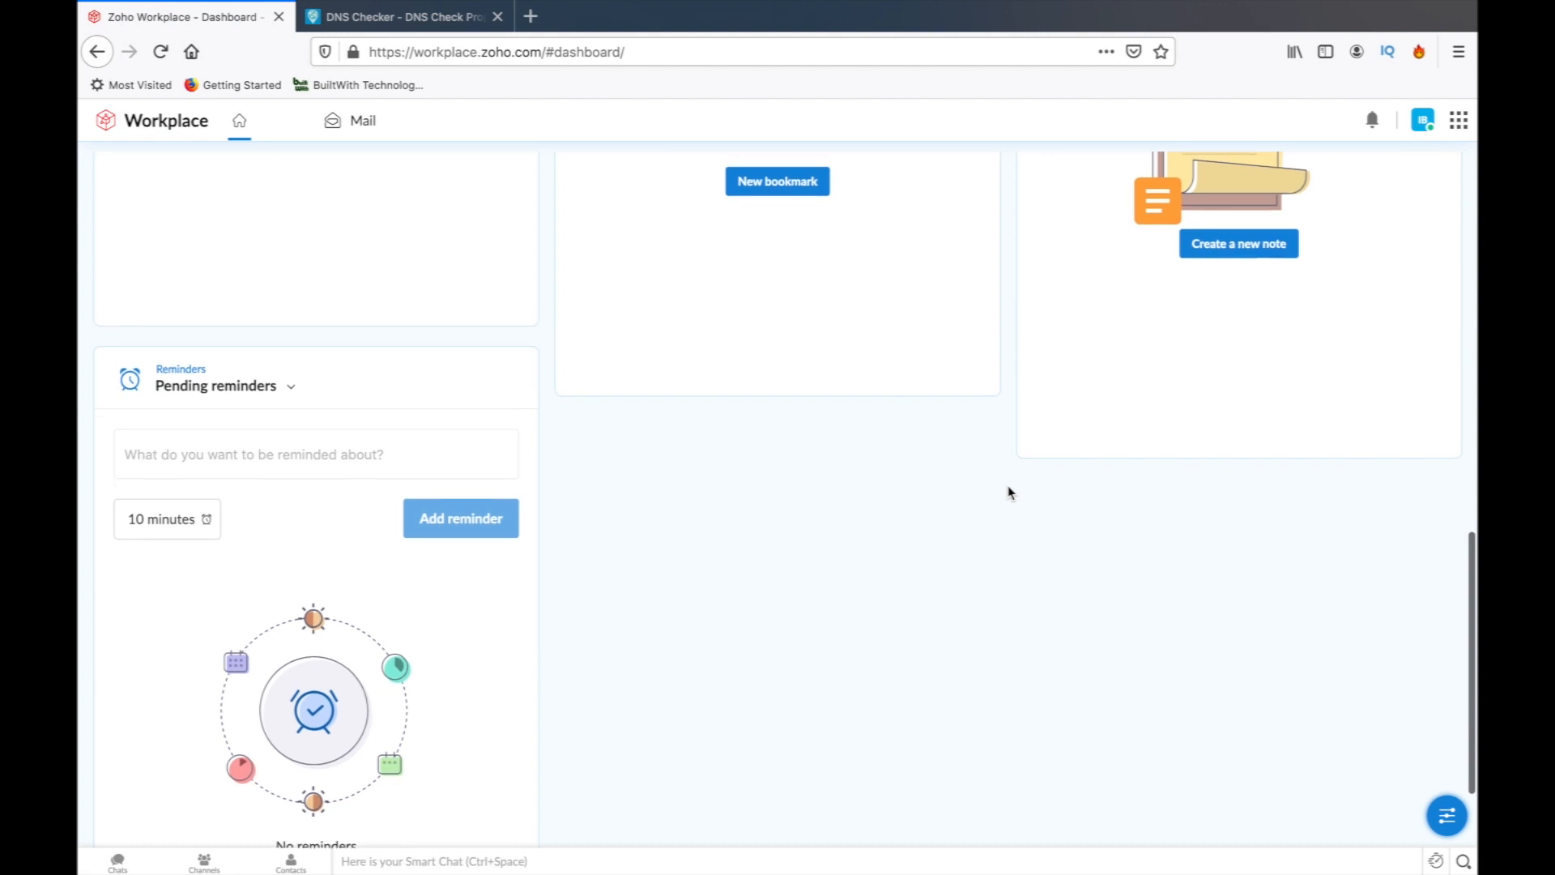
{"action": "scroll", "coordinate": [1009, 489], "scroll_direction": "up", "scroll_amount": 2}
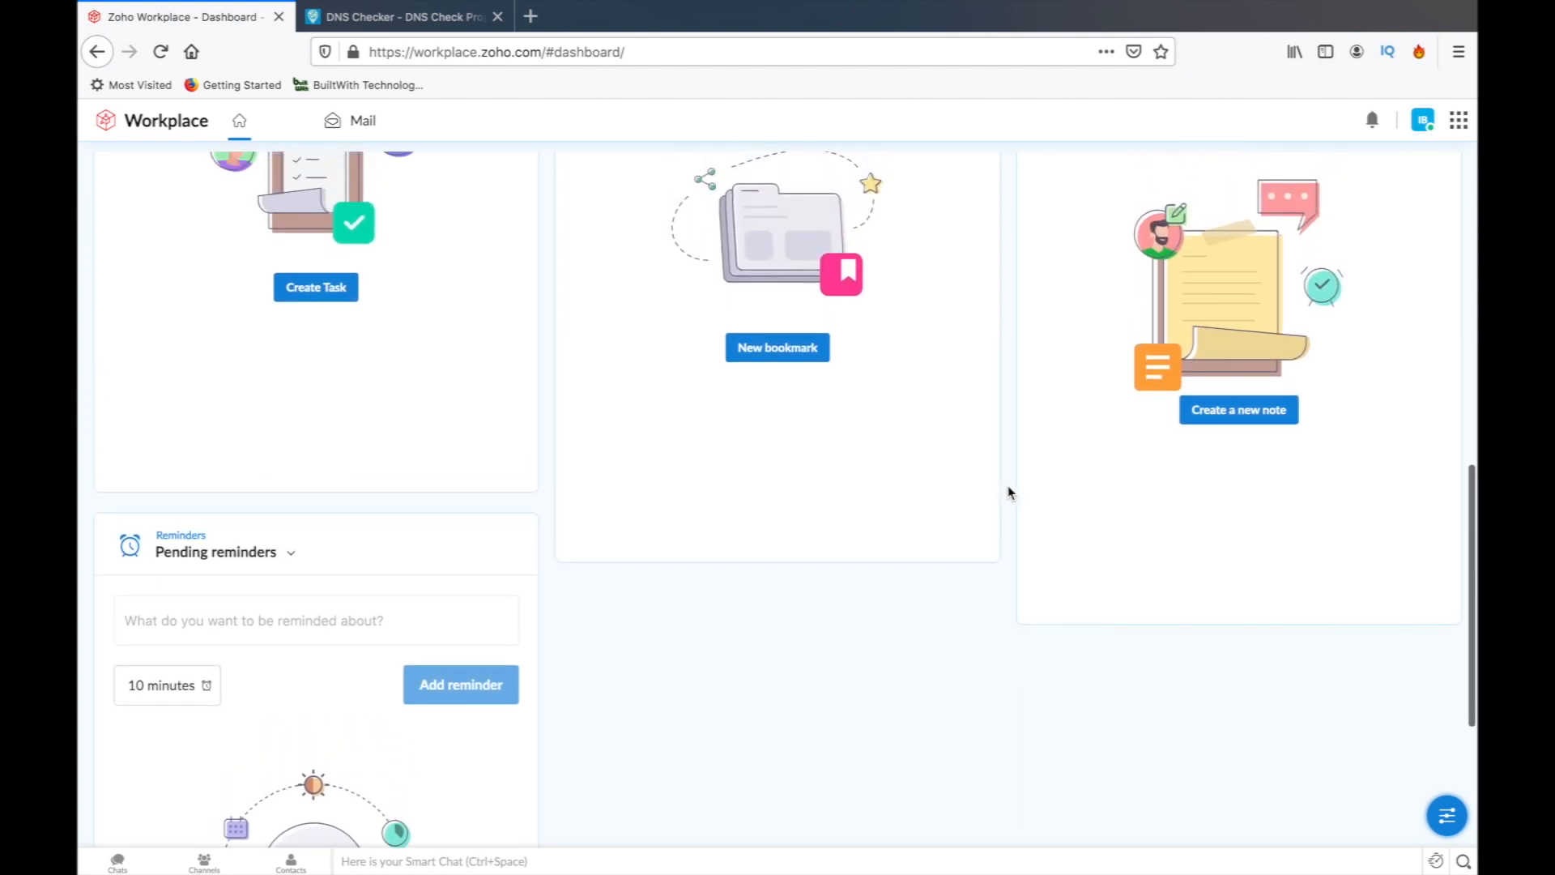
{"action": "scroll", "coordinate": [1008, 492], "scroll_direction": "up", "scroll_amount": 7}
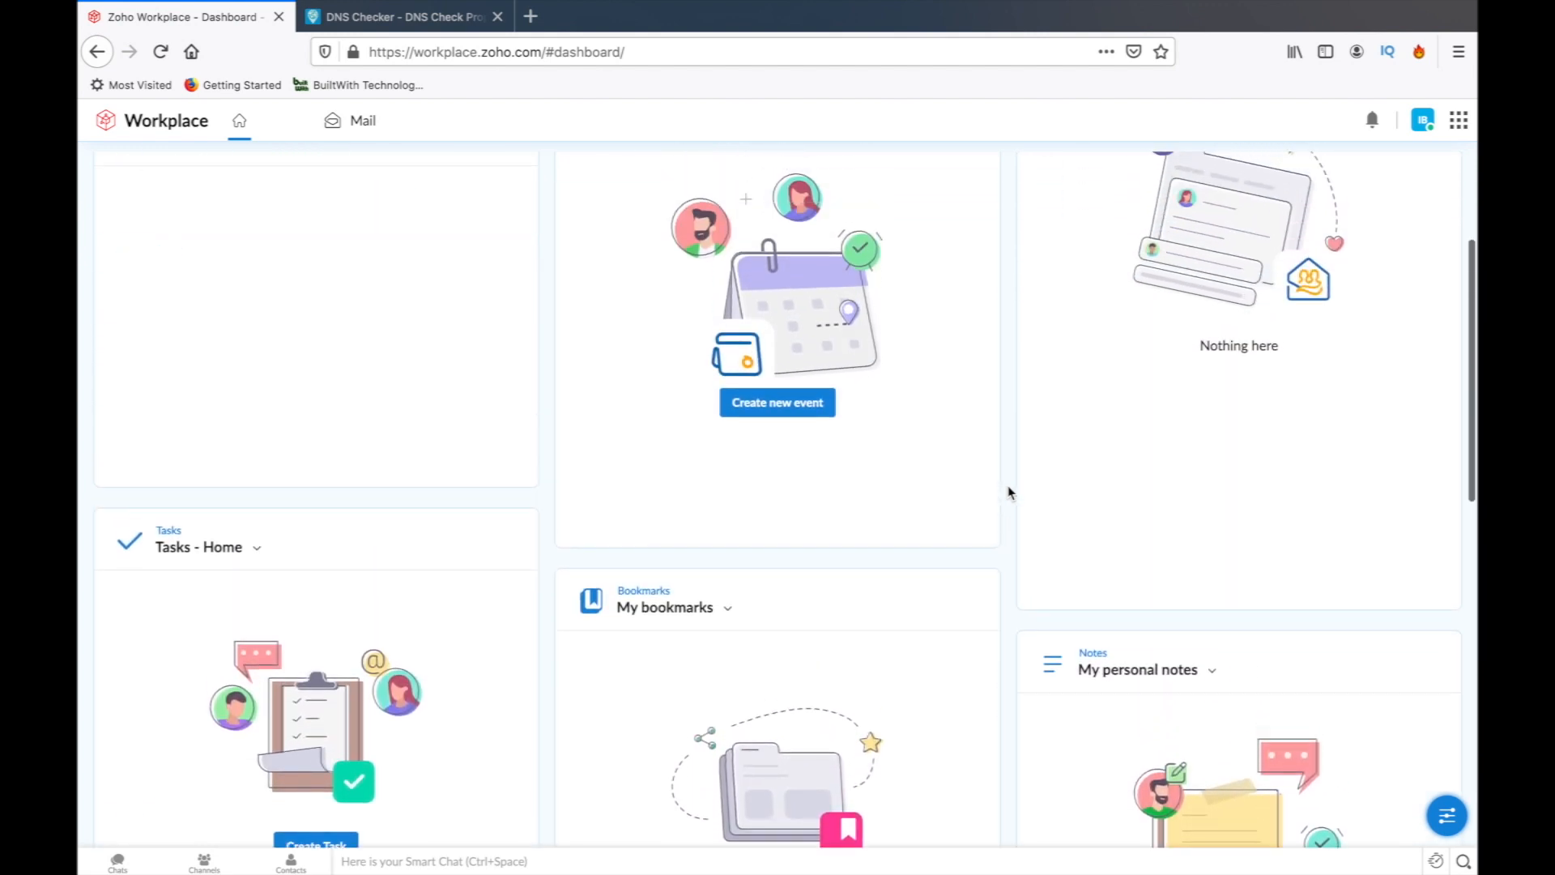
{"action": "scroll", "coordinate": [1008, 491], "scroll_direction": "up", "scroll_amount": 3}
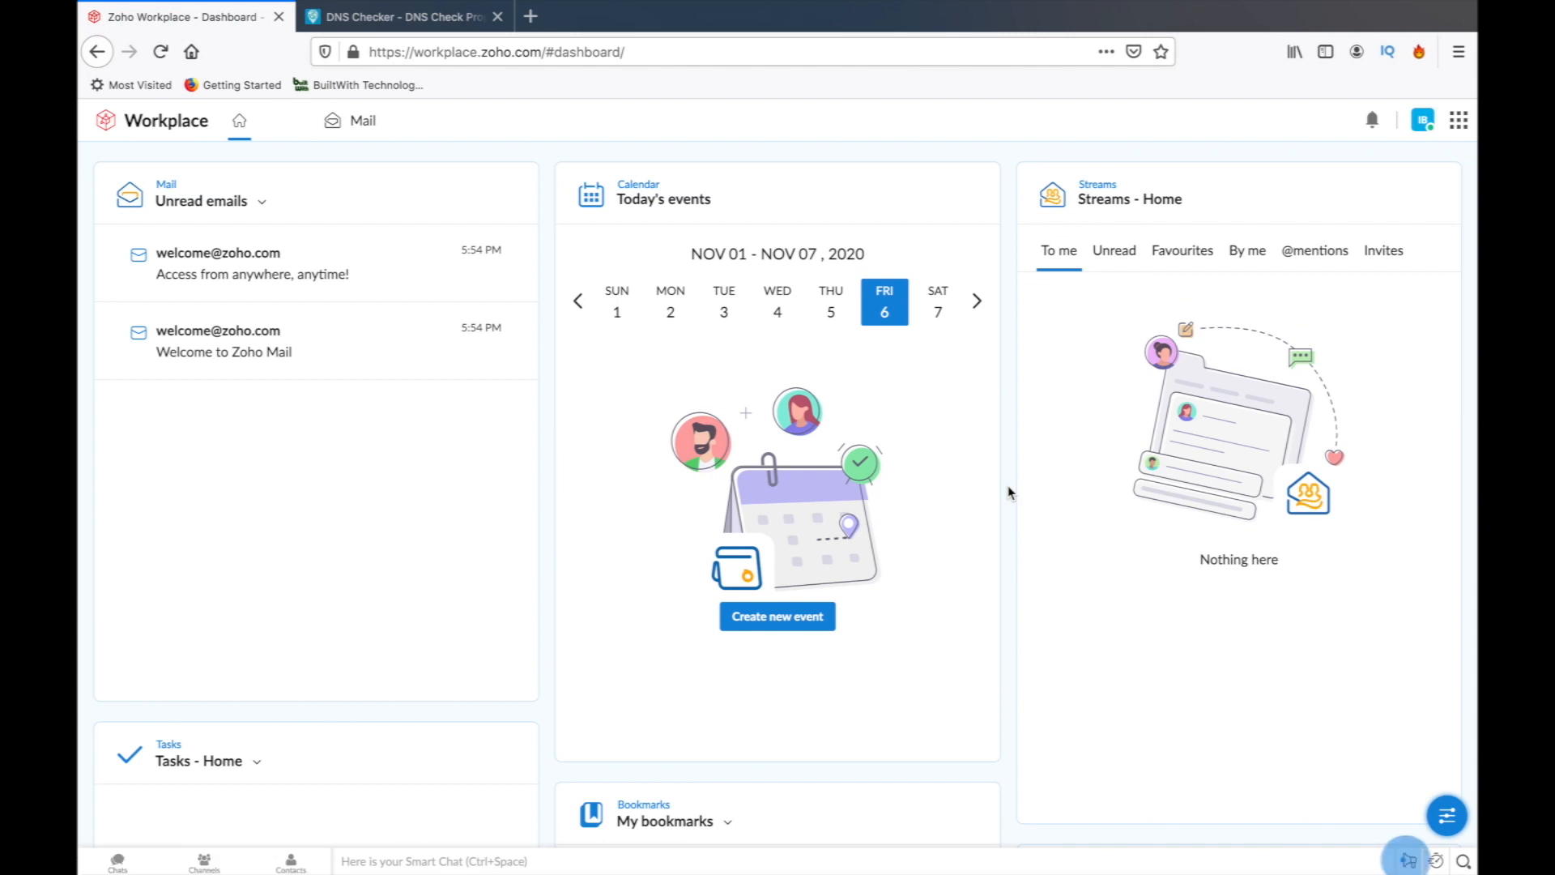
Open the Mail inbox without its welcome introduction and open the mail settings.
{"action": "left_click", "coordinate": [335, 142]}
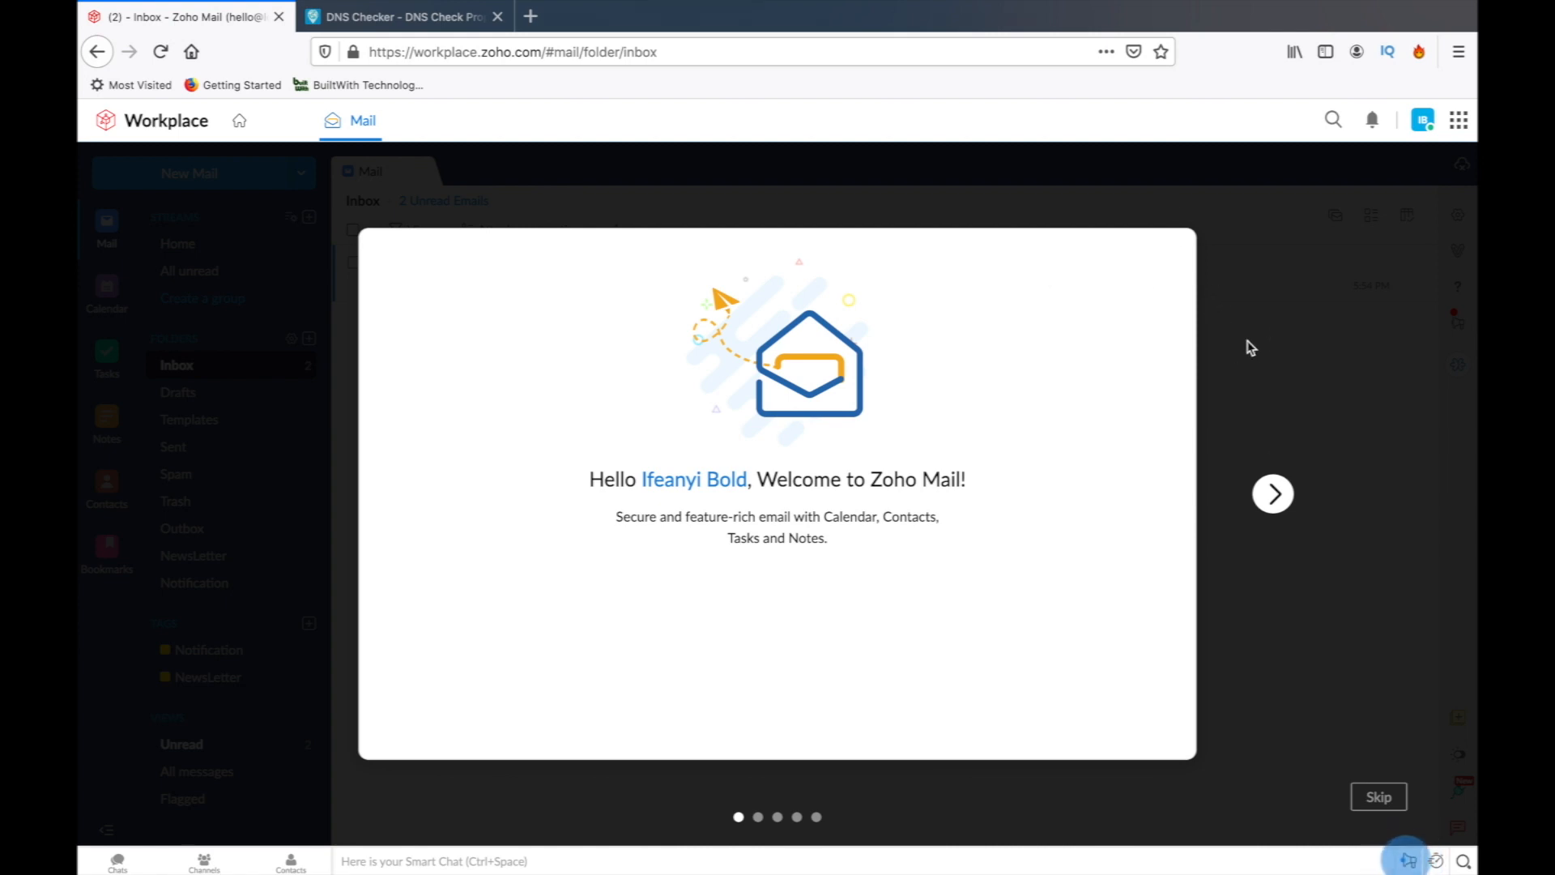
{"action": "left_click", "coordinate": [1381, 798]}
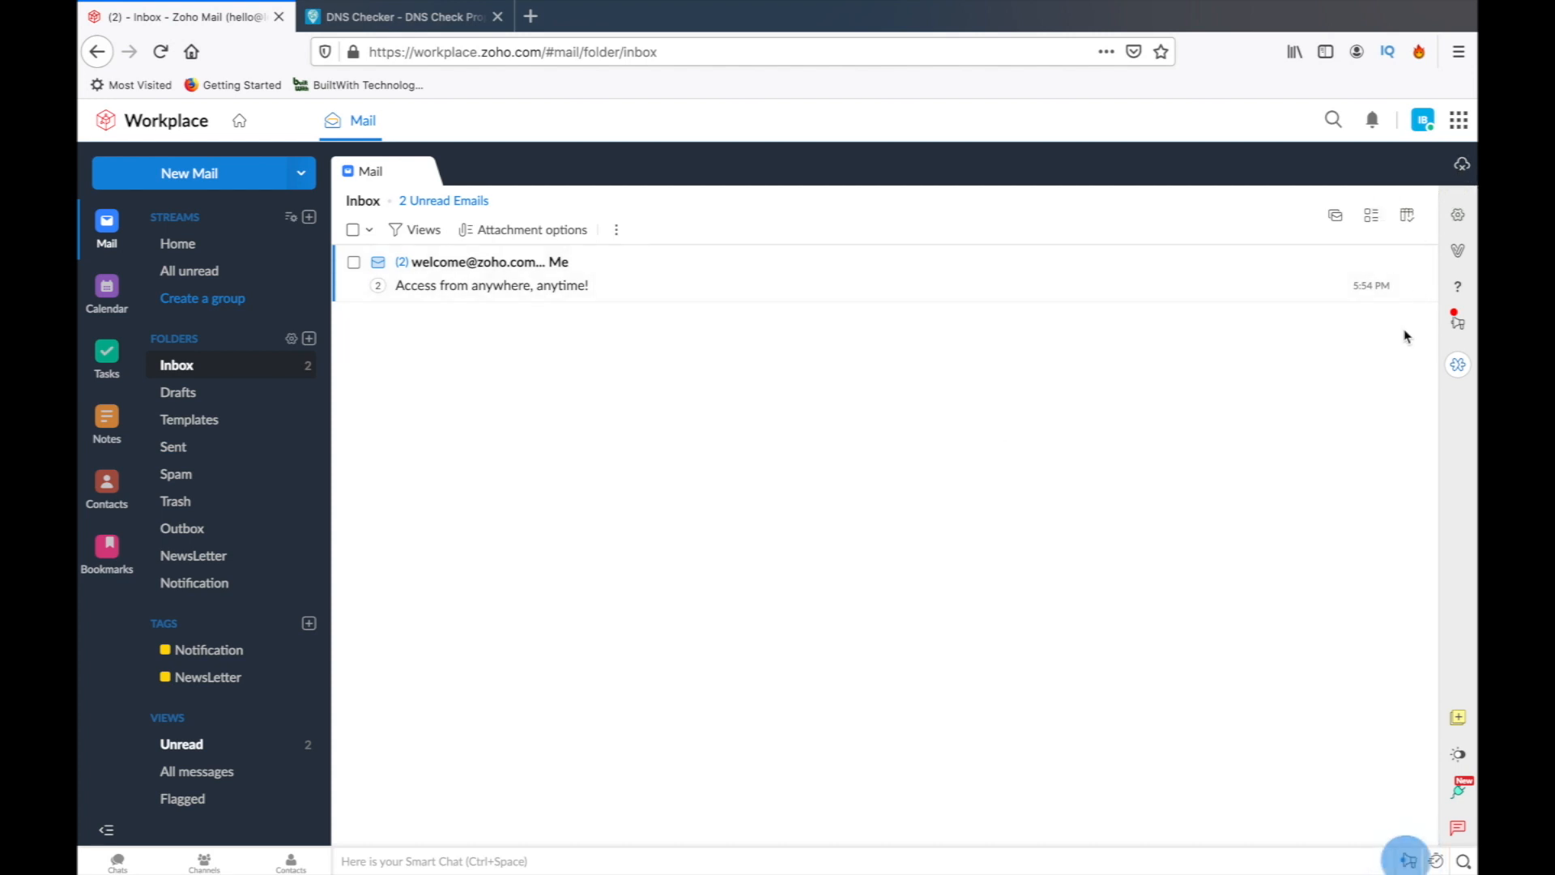
{"action": "left_click", "coordinate": [1460, 217]}
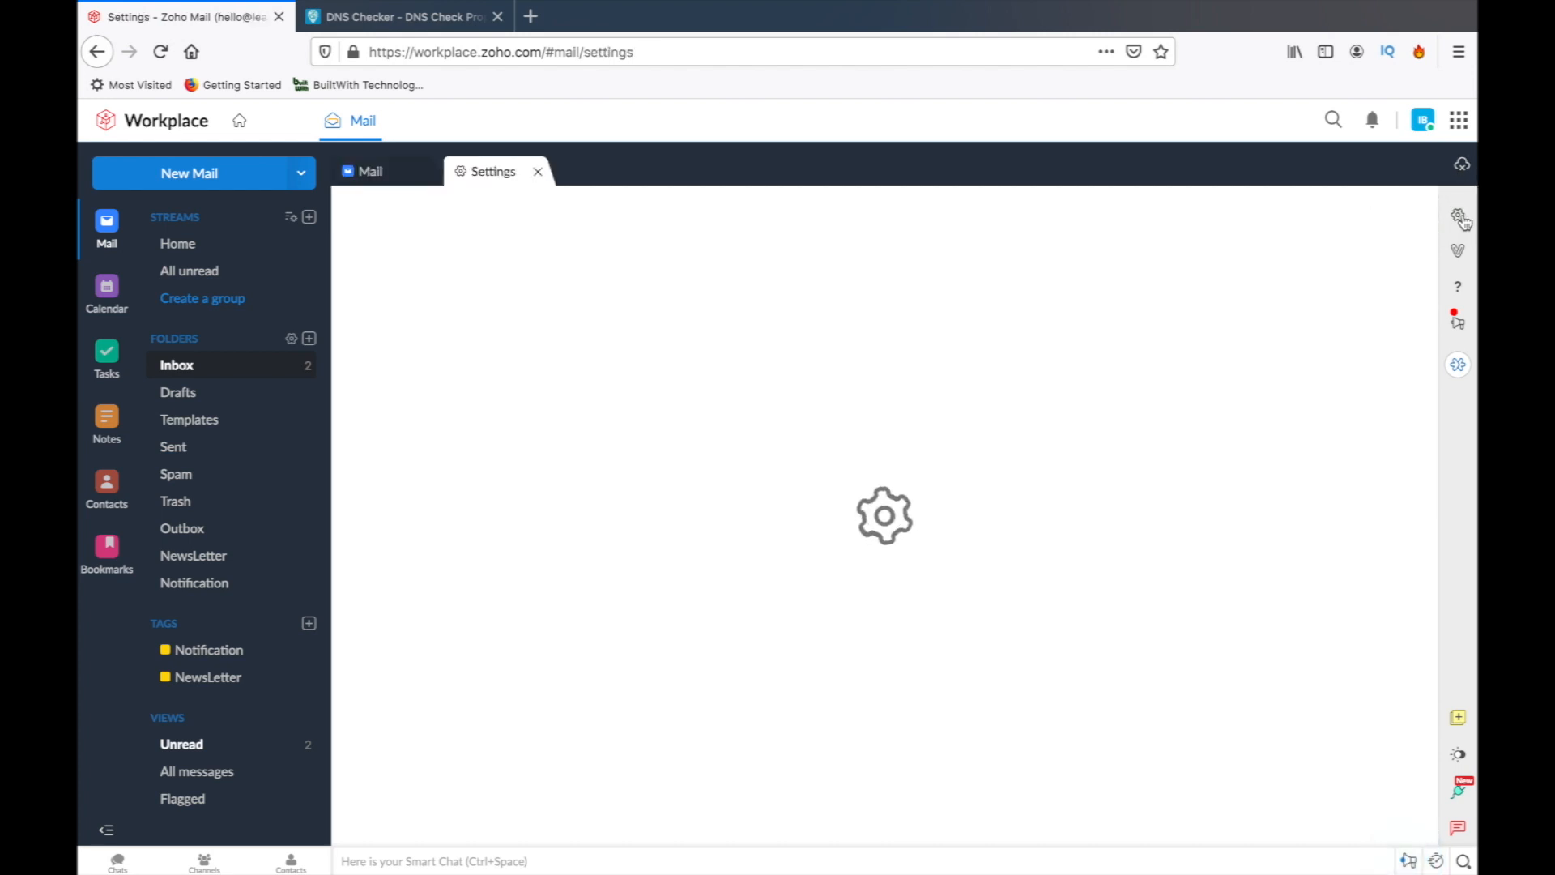
Open the Control Panel from the account profile and dismiss the Configure MX notice.
{"action": "left_click", "coordinate": [1422, 121]}
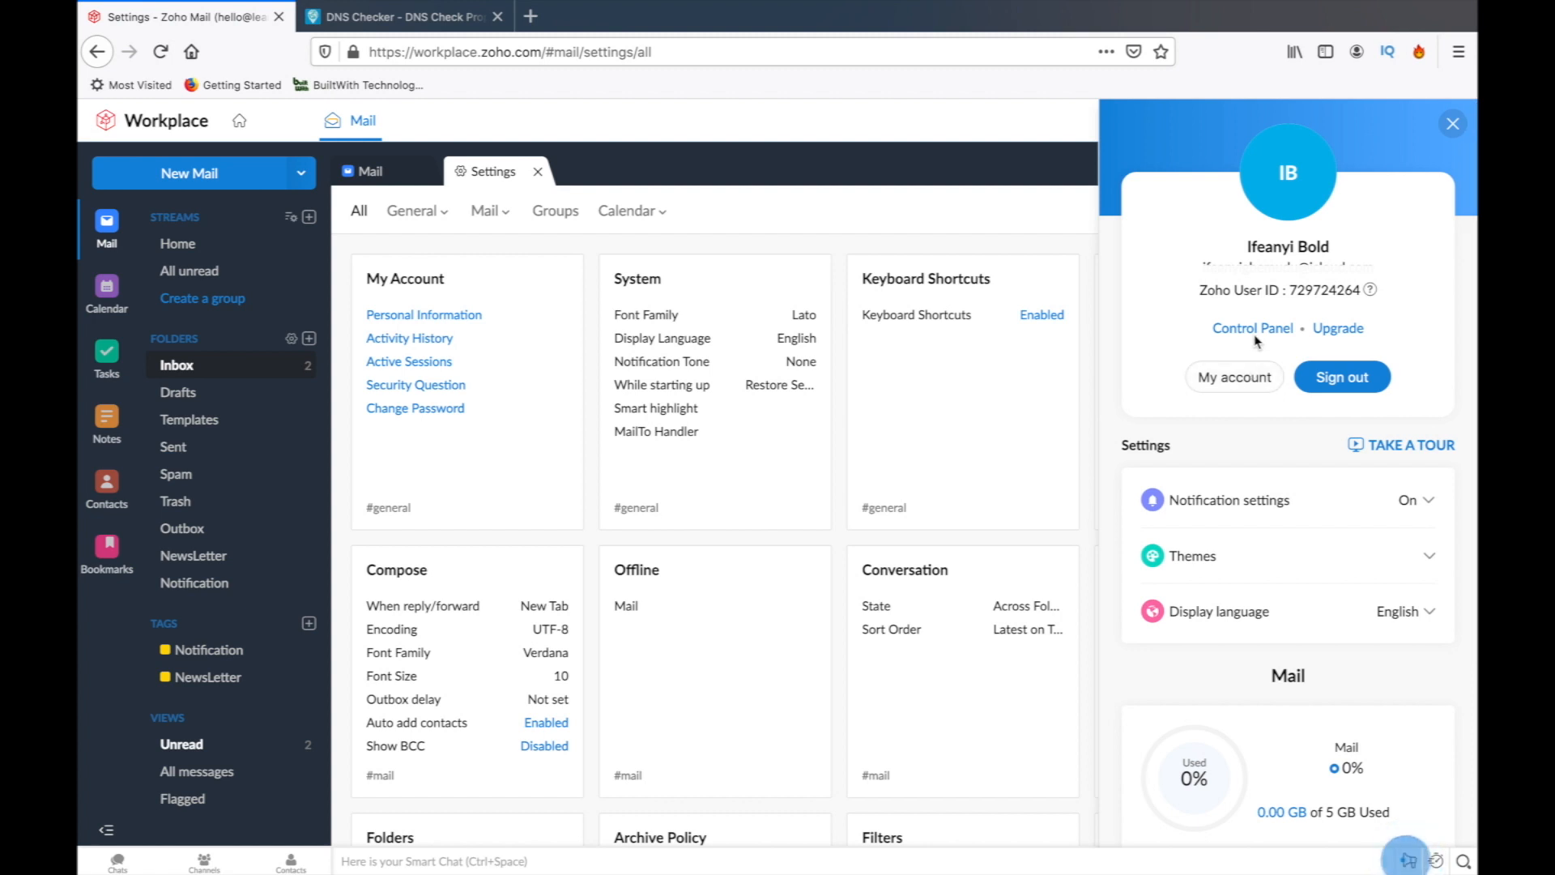
{"action": "left_click", "coordinate": [1227, 326]}
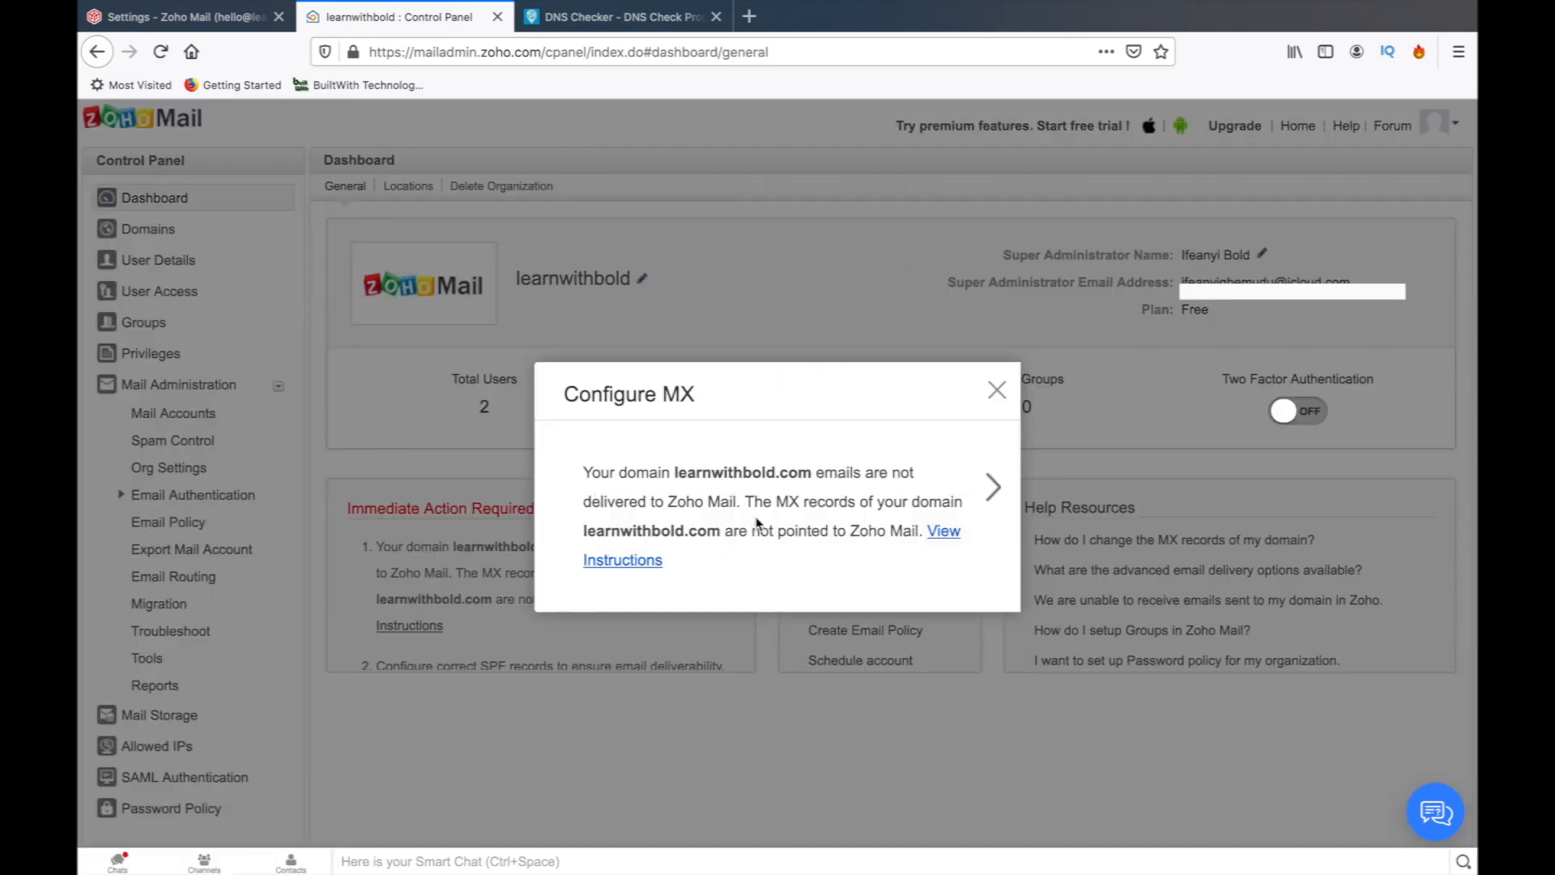
{"action": "left_click", "coordinate": [998, 393]}
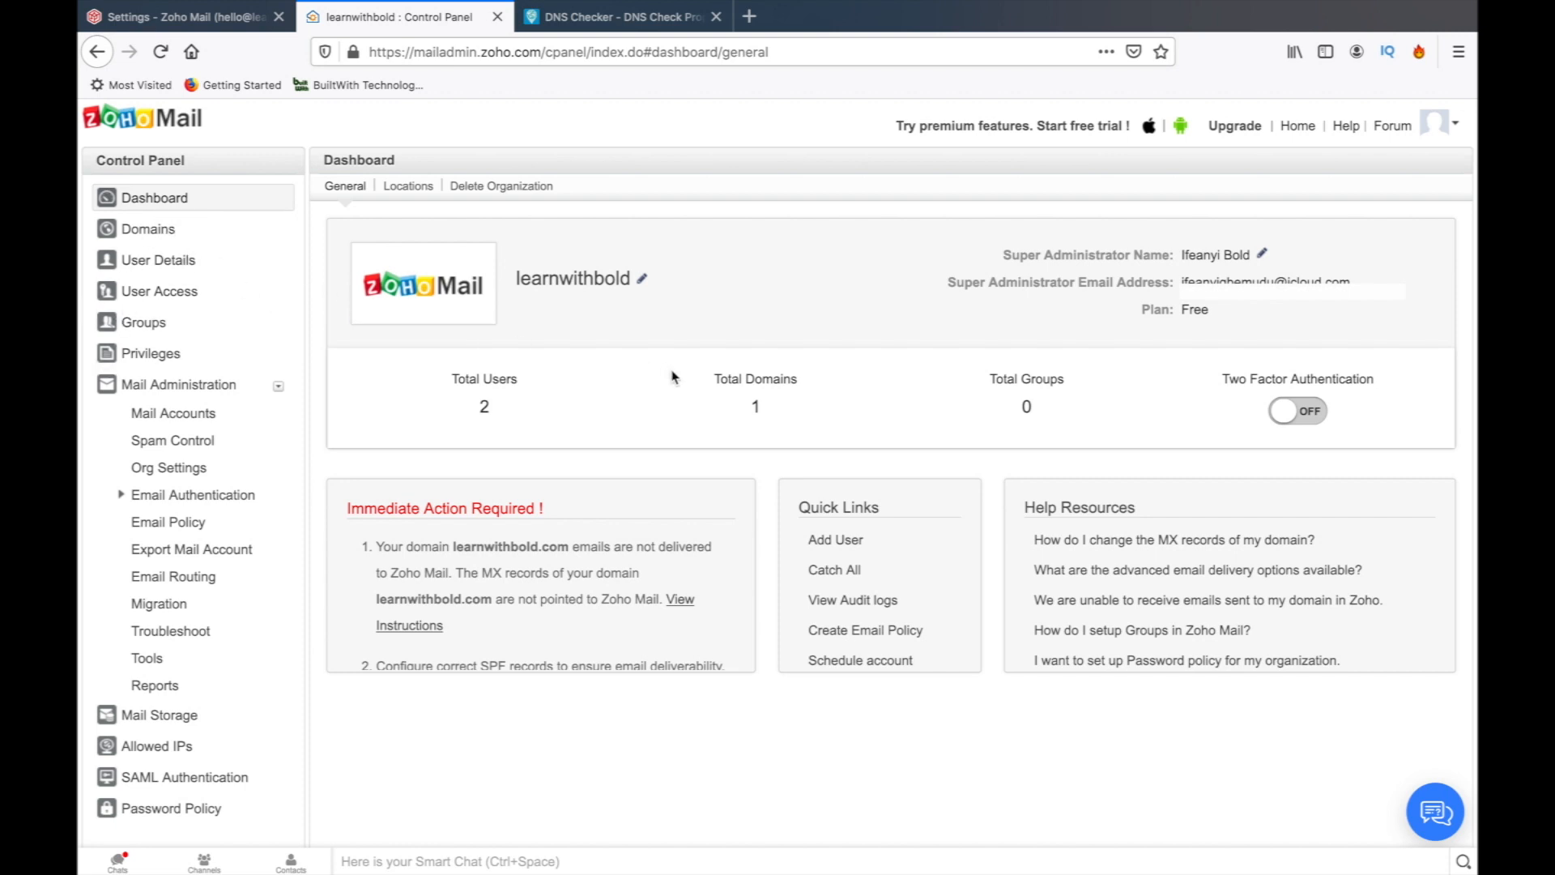
Recheck the MX, SPF and DKIM status of learnwithbold.com in the domain list and return to that list.
{"action": "left_click", "coordinate": [756, 410]}
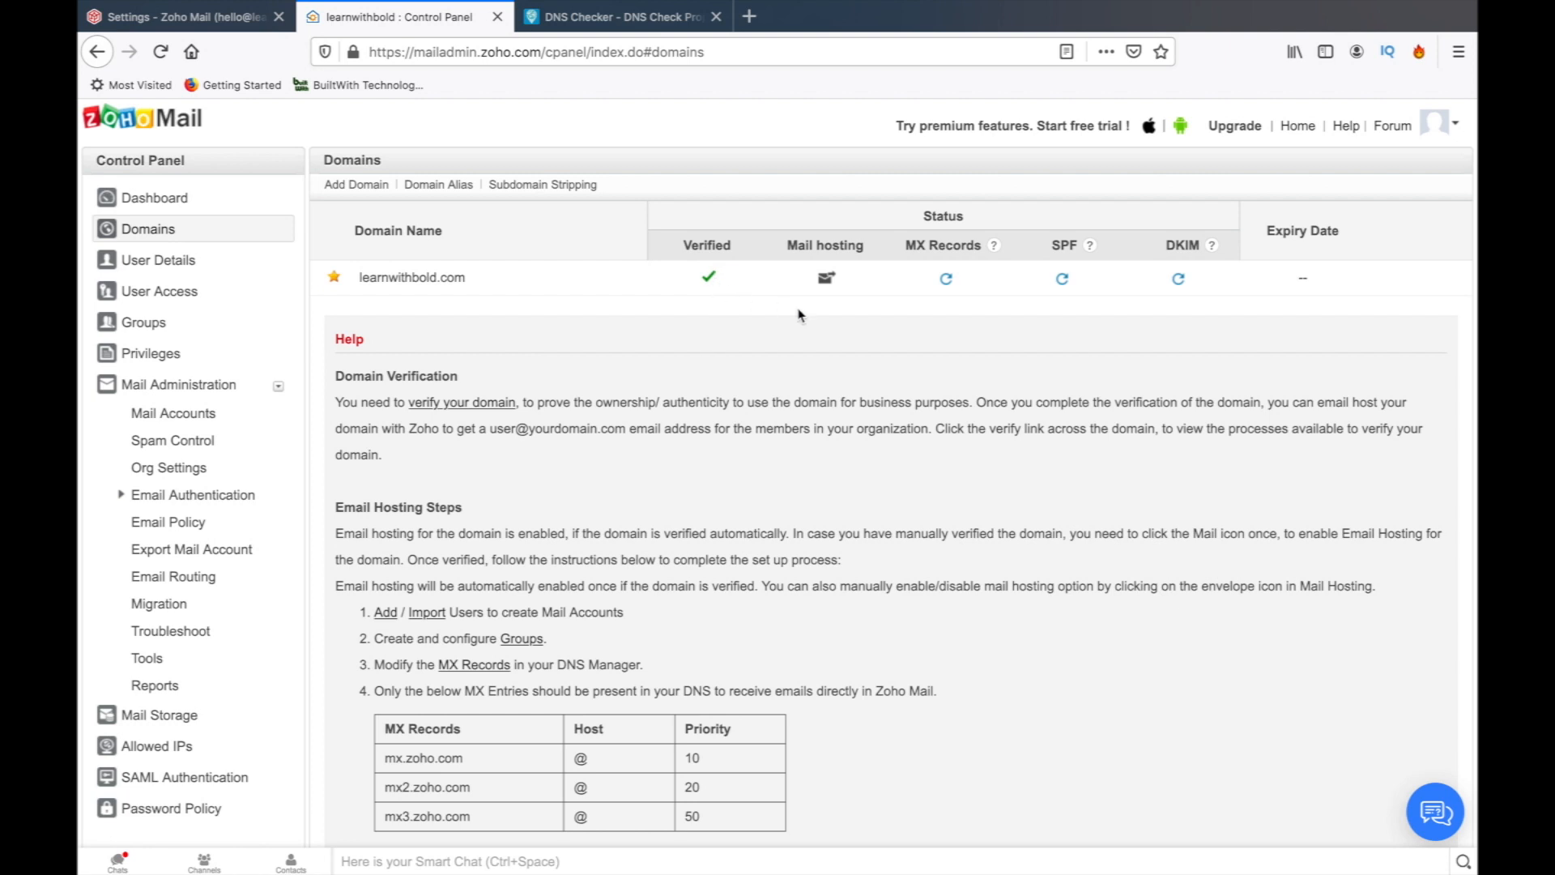
{"action": "left_click", "coordinate": [949, 280]}
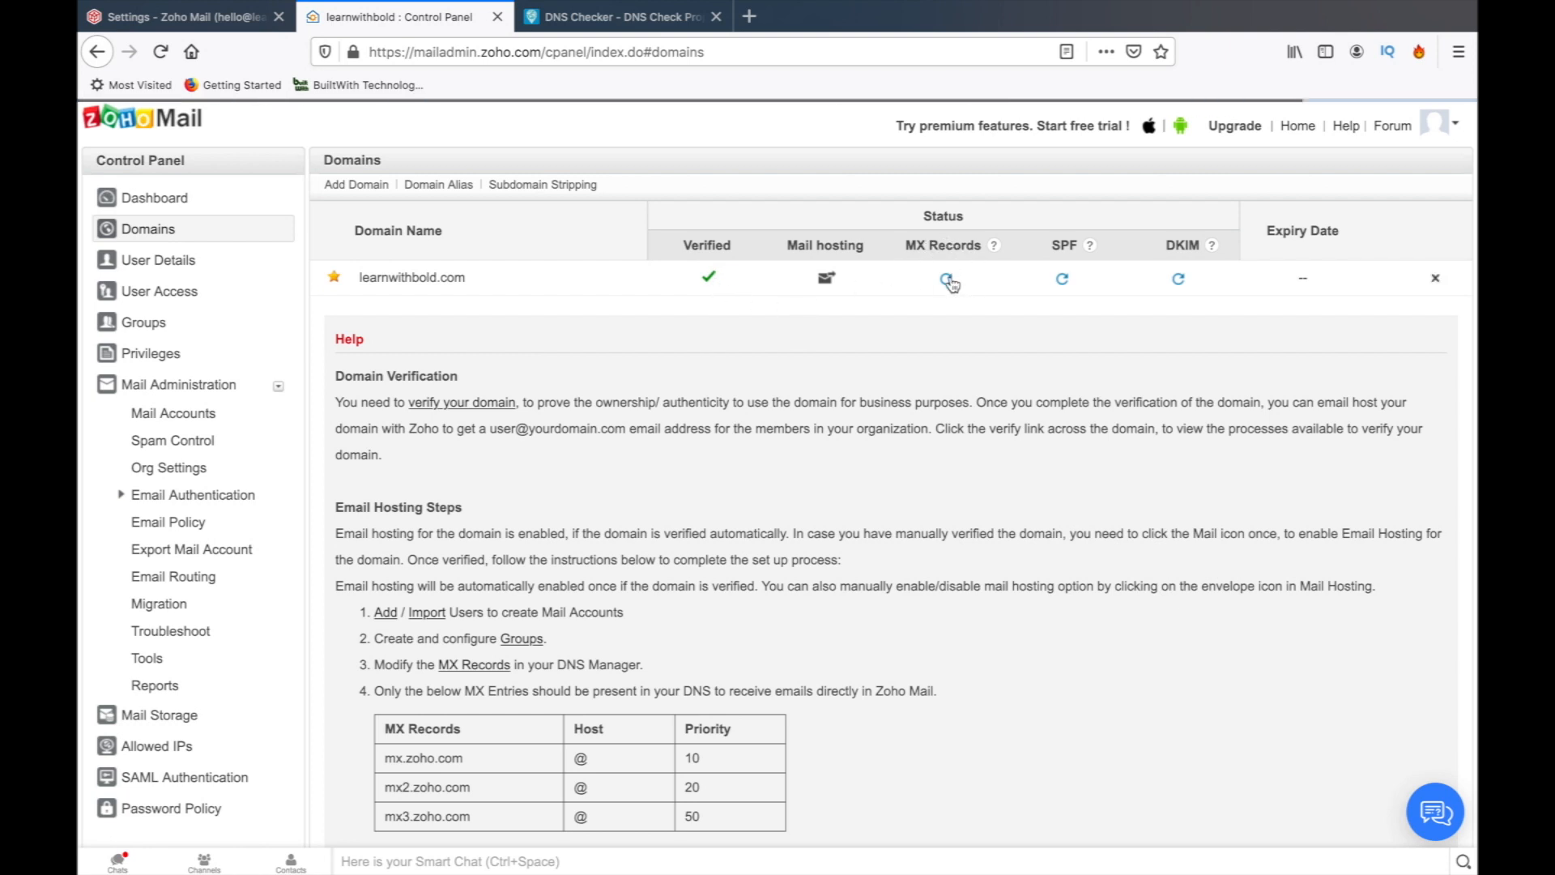
{"action": "left_click", "coordinate": [1063, 279]}
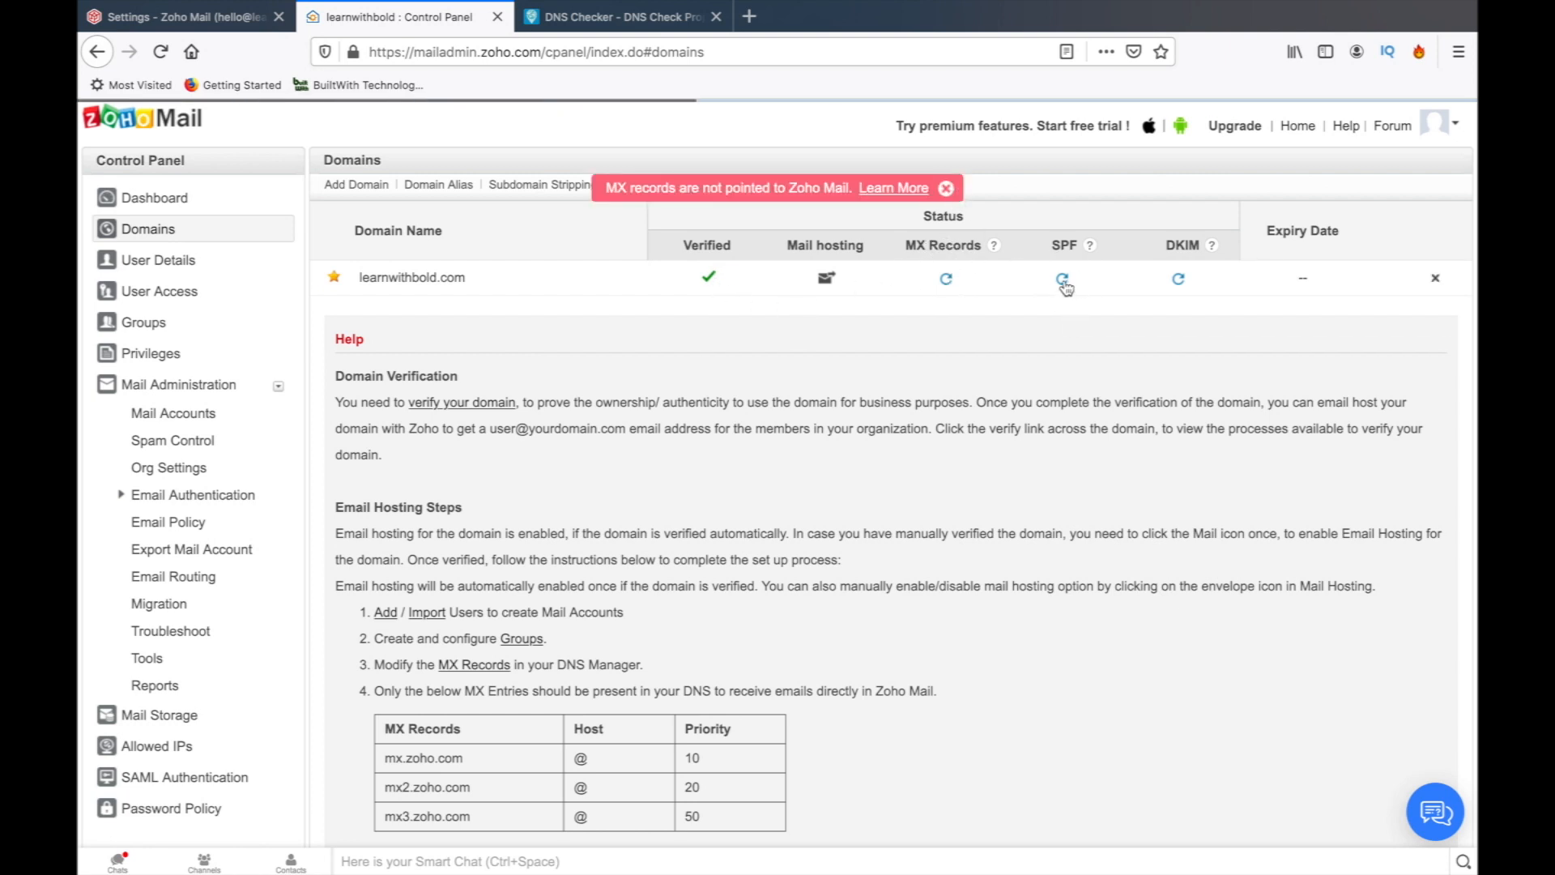
{"action": "left_click", "coordinate": [1178, 280]}
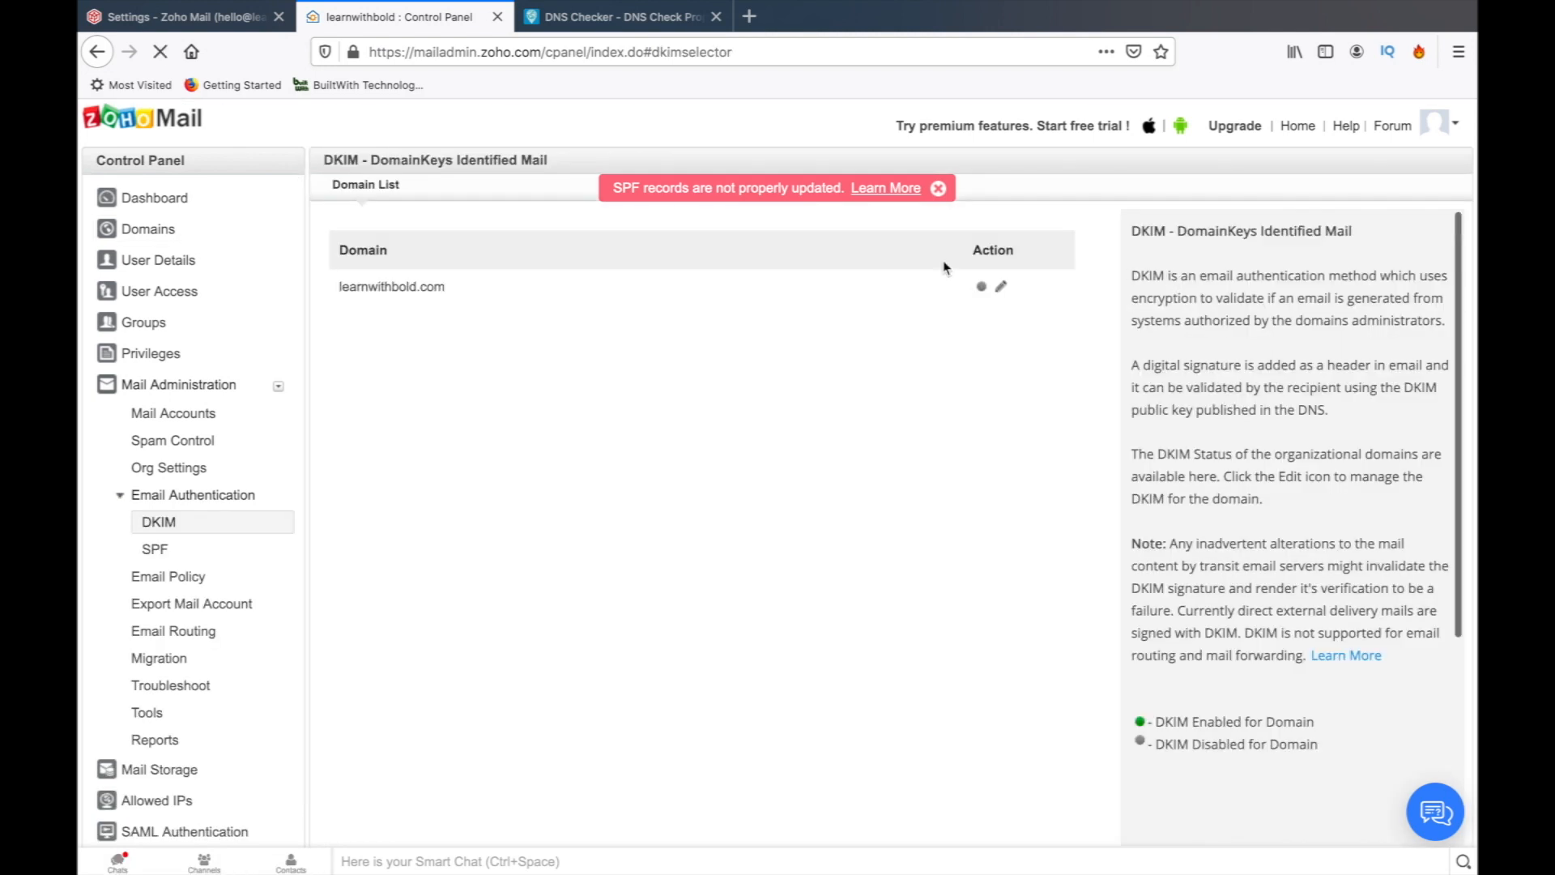
{"action": "left_click", "coordinate": [171, 233]}
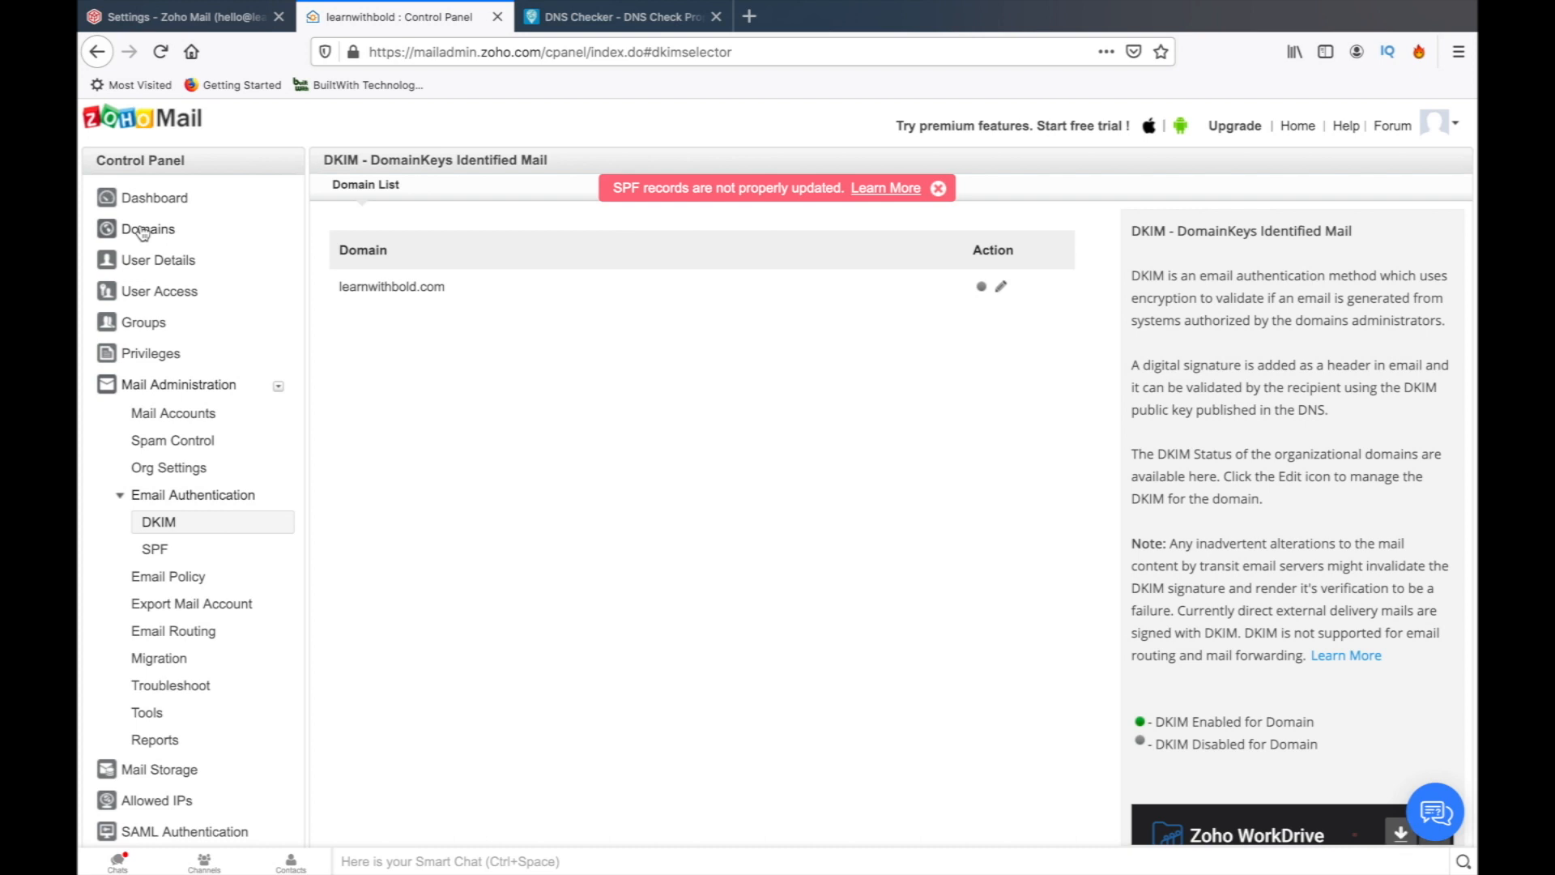
{"action": "left_click", "coordinate": [143, 230]}
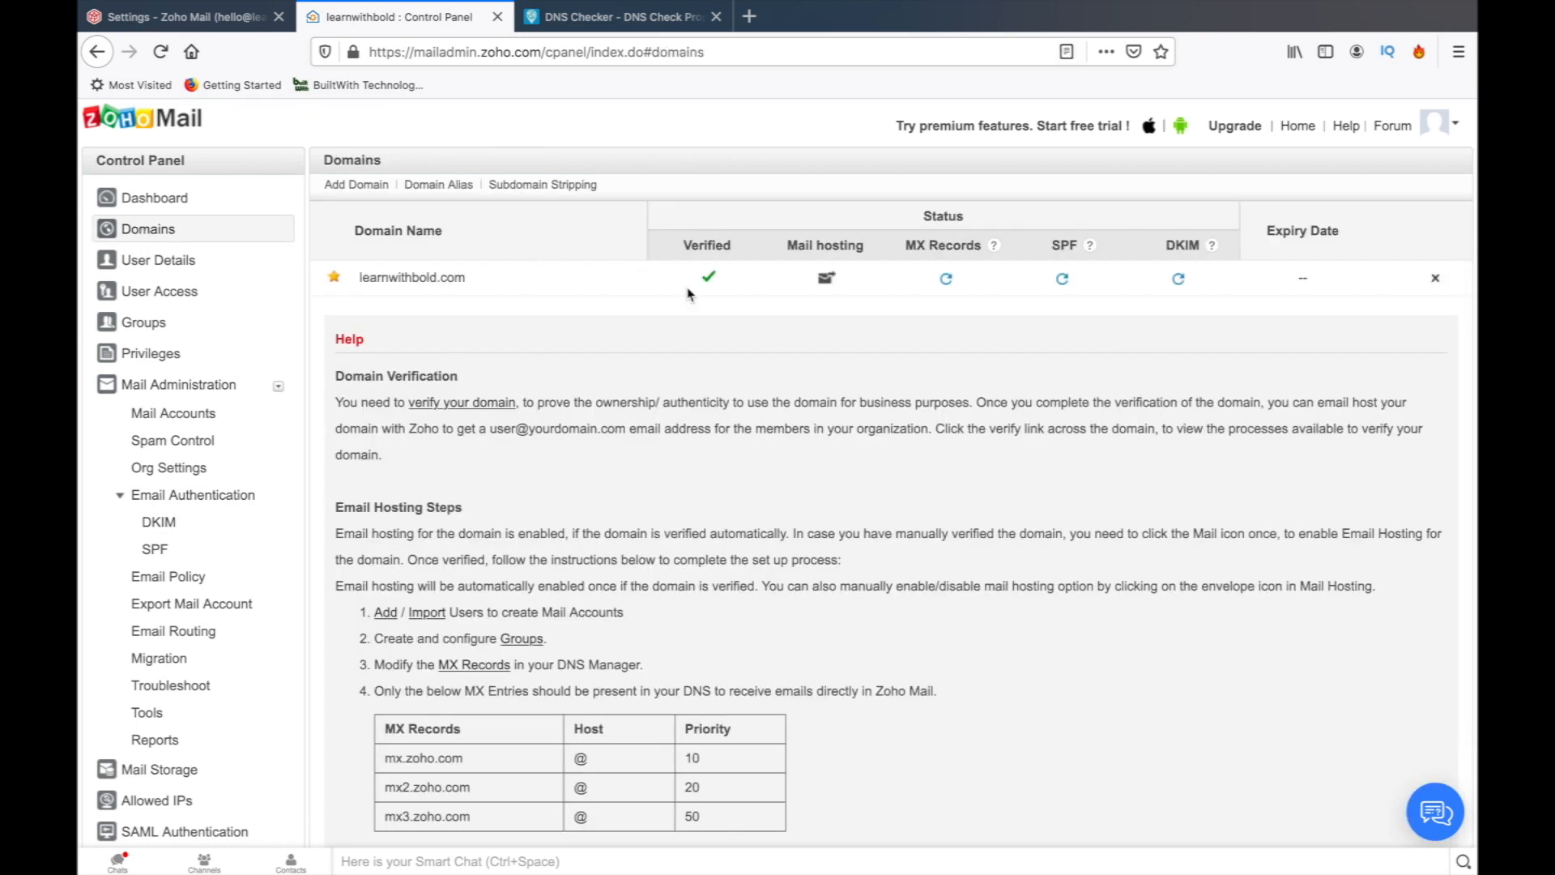
Try to enable DKIM for learnwithbold.com and verify its zoho selector, and return to the domain list.
{"action": "mouse_move", "coordinate": [862, 8]}
{"action": "mouse_move", "coordinate": [814, 8]}
{"action": "left_click", "coordinate": [1180, 281]}
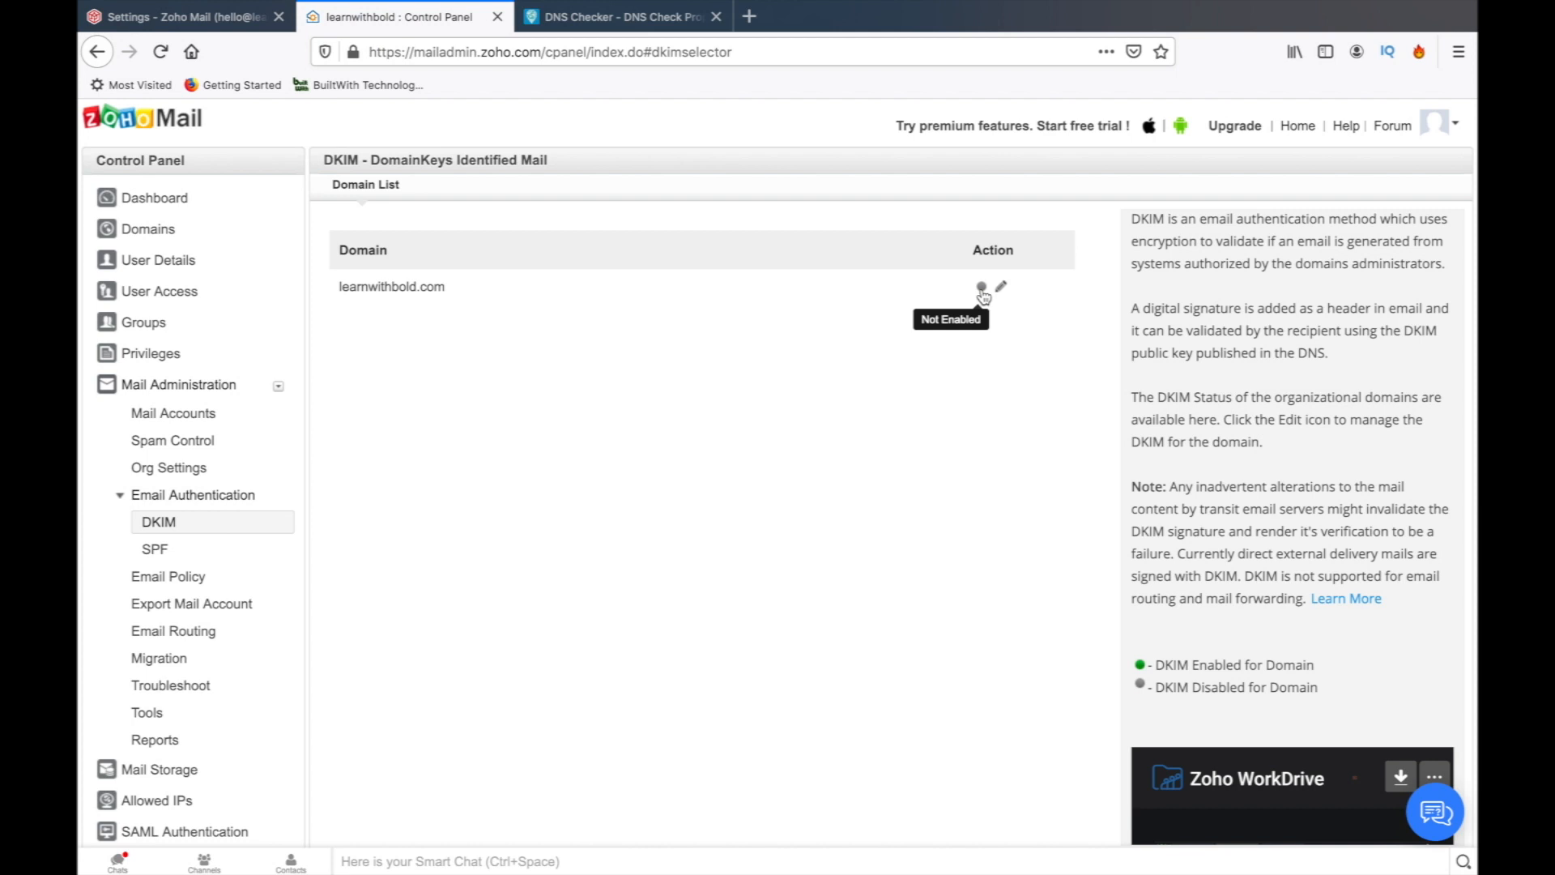
{"action": "left_click", "coordinate": [981, 289]}
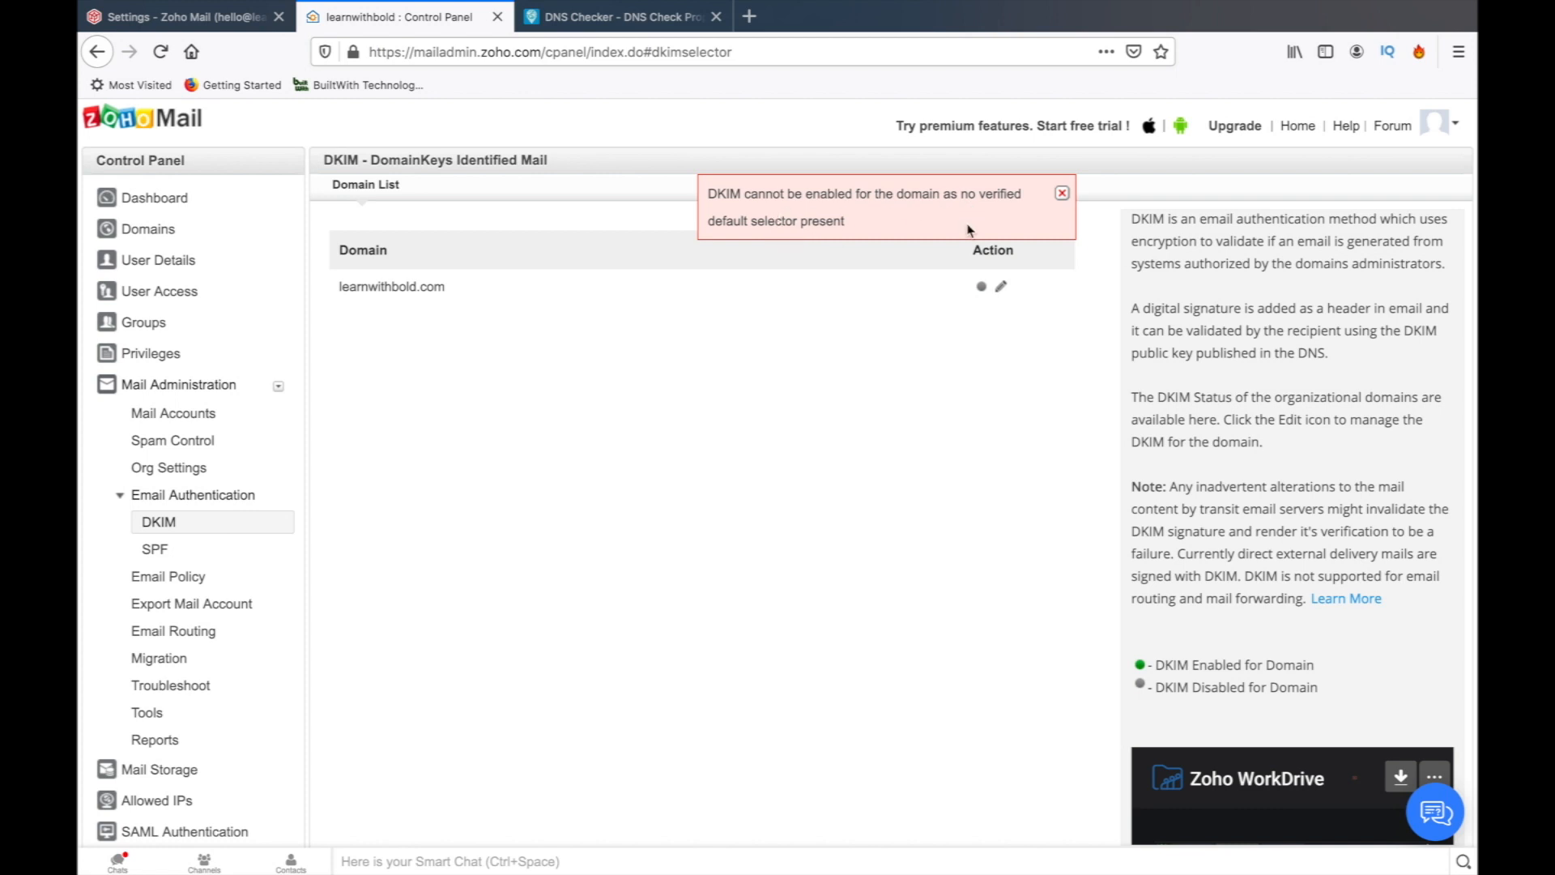
{"action": "left_click", "coordinate": [389, 290]}
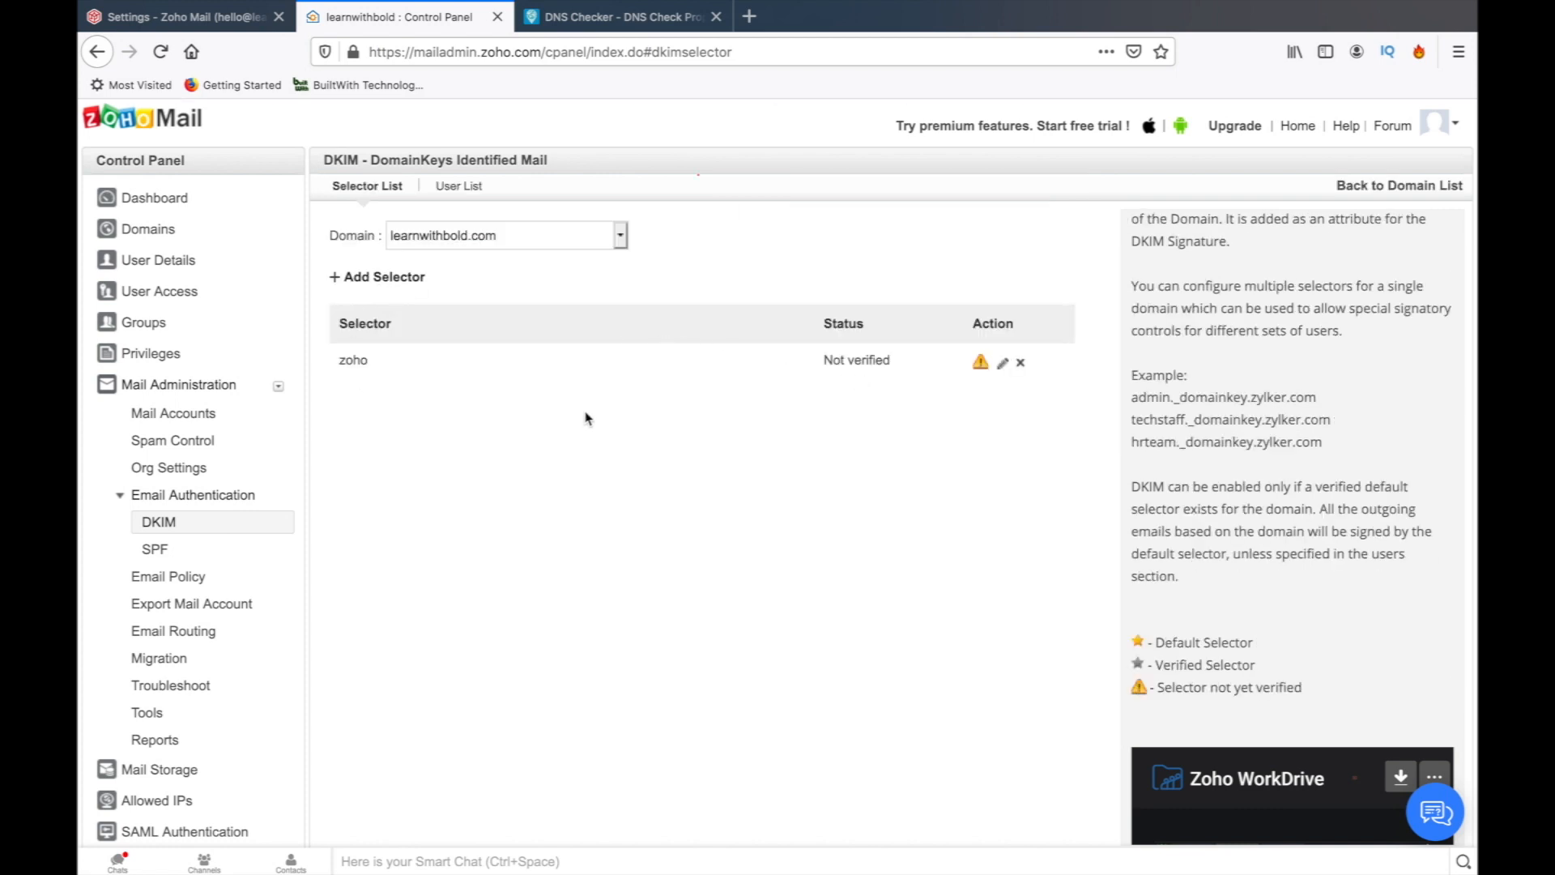
{"action": "left_click", "coordinate": [981, 365]}
{"action": "left_click", "coordinate": [1100, 549]}
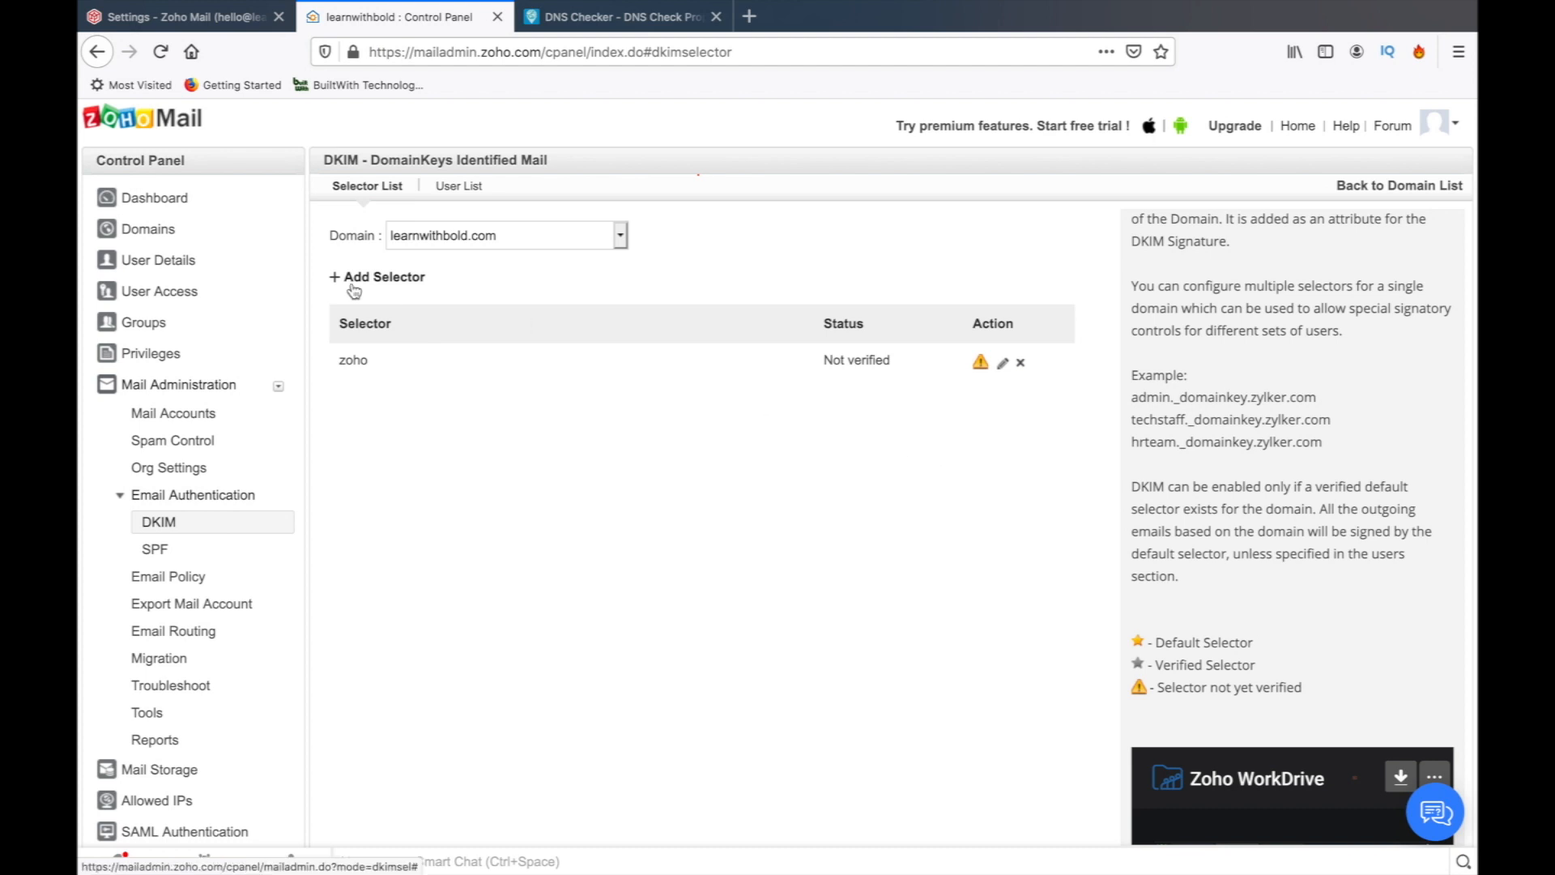
{"action": "left_click", "coordinate": [168, 233]}
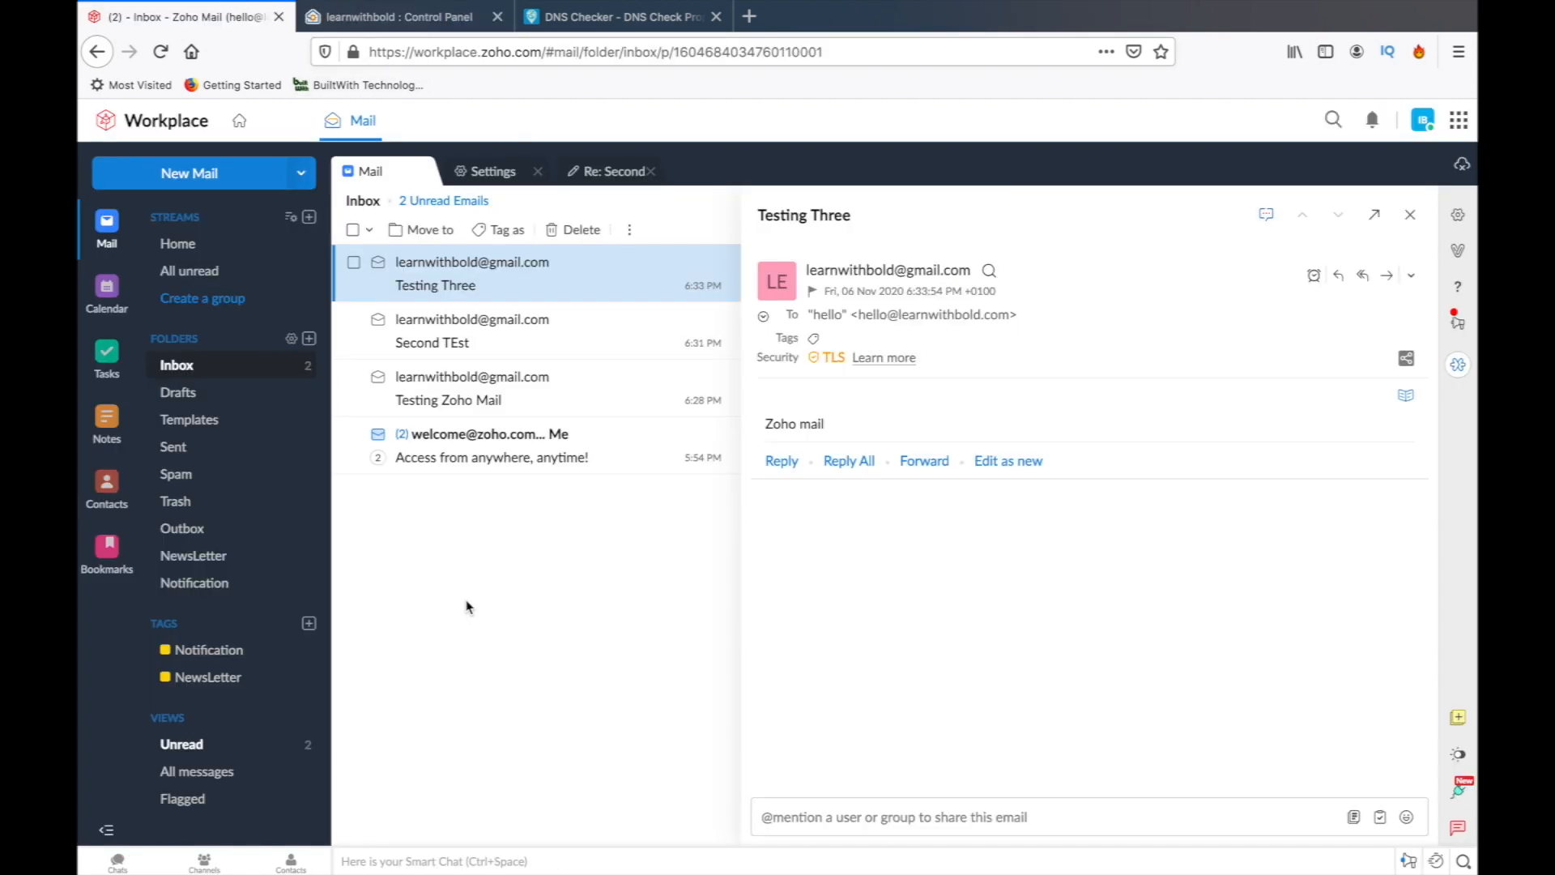
Send a new email to the Gmail test address with the subject "Sending from Zoho mail" and the body "Test".
{"action": "left_click", "coordinate": [231, 185]}
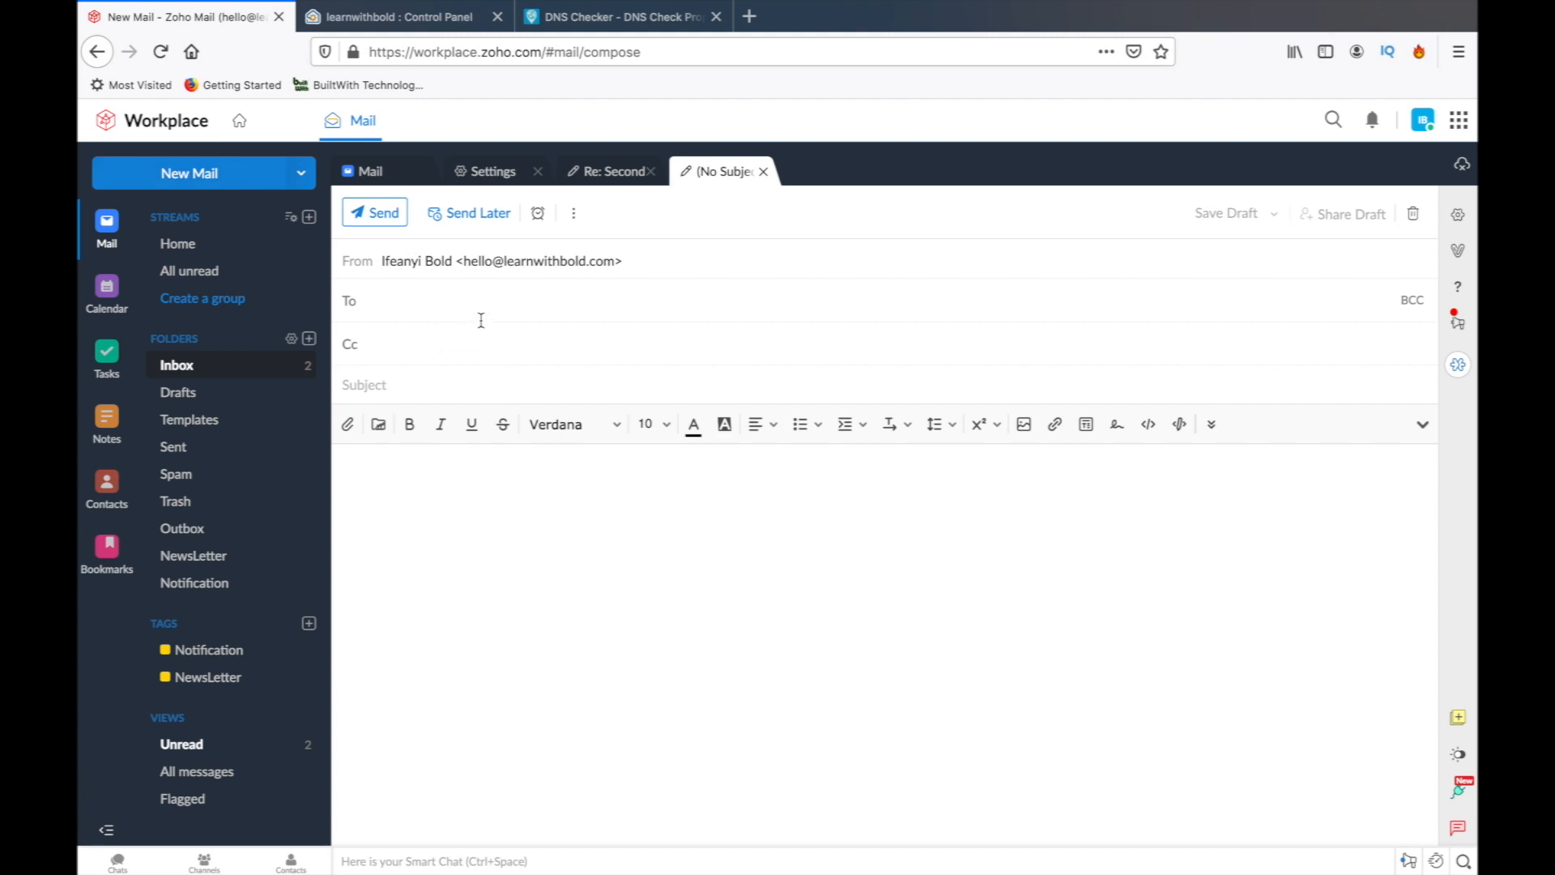
{"action": "key", "text": "Tab"}
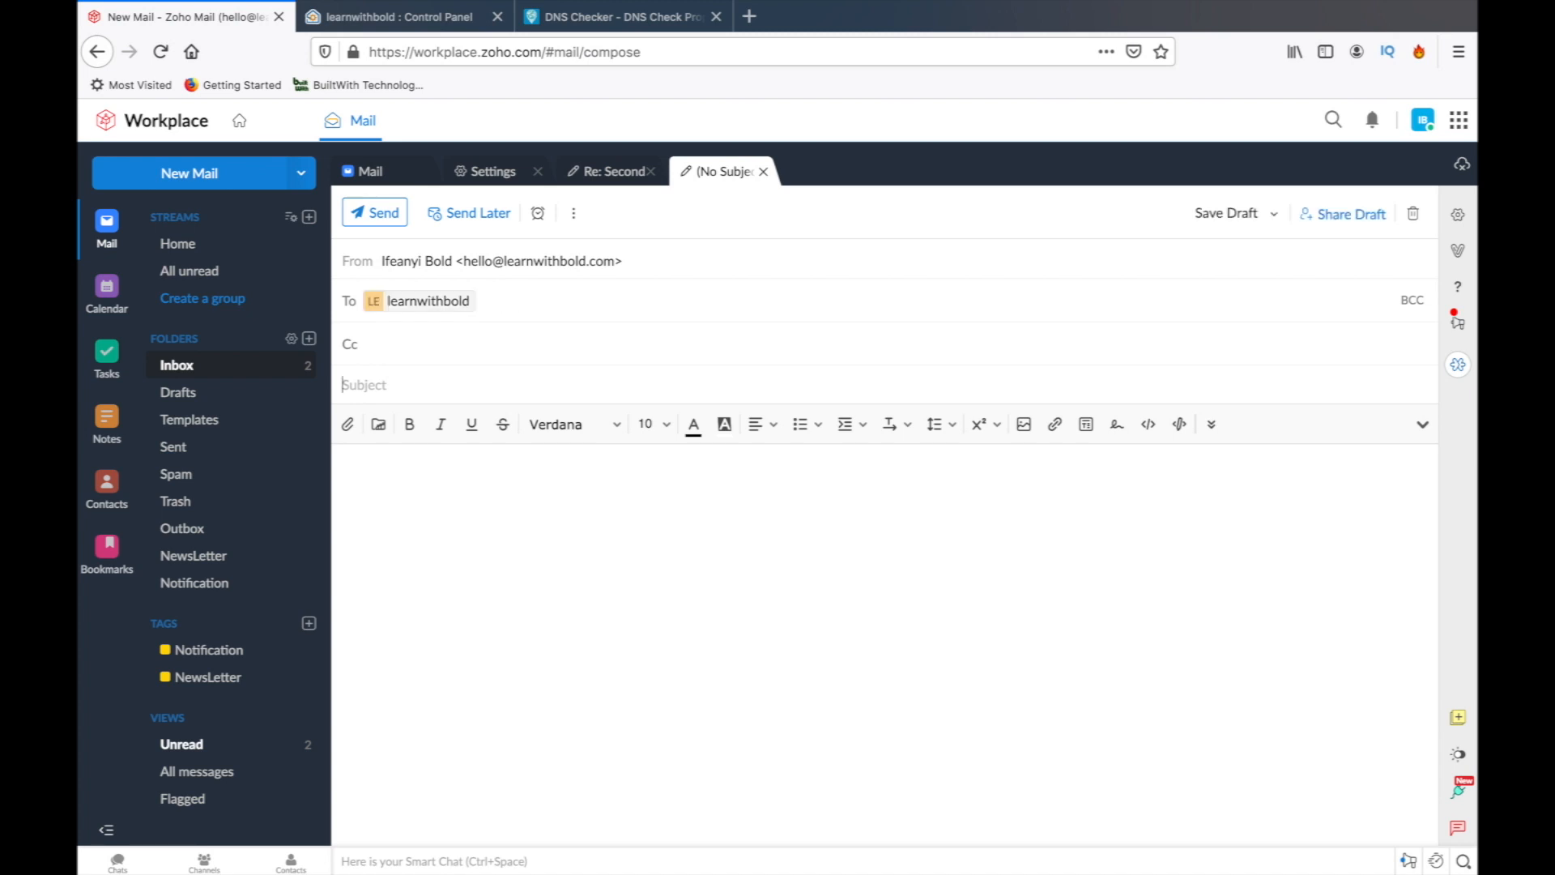
{"action": "type", "text": "Sending from Zoho mail"}
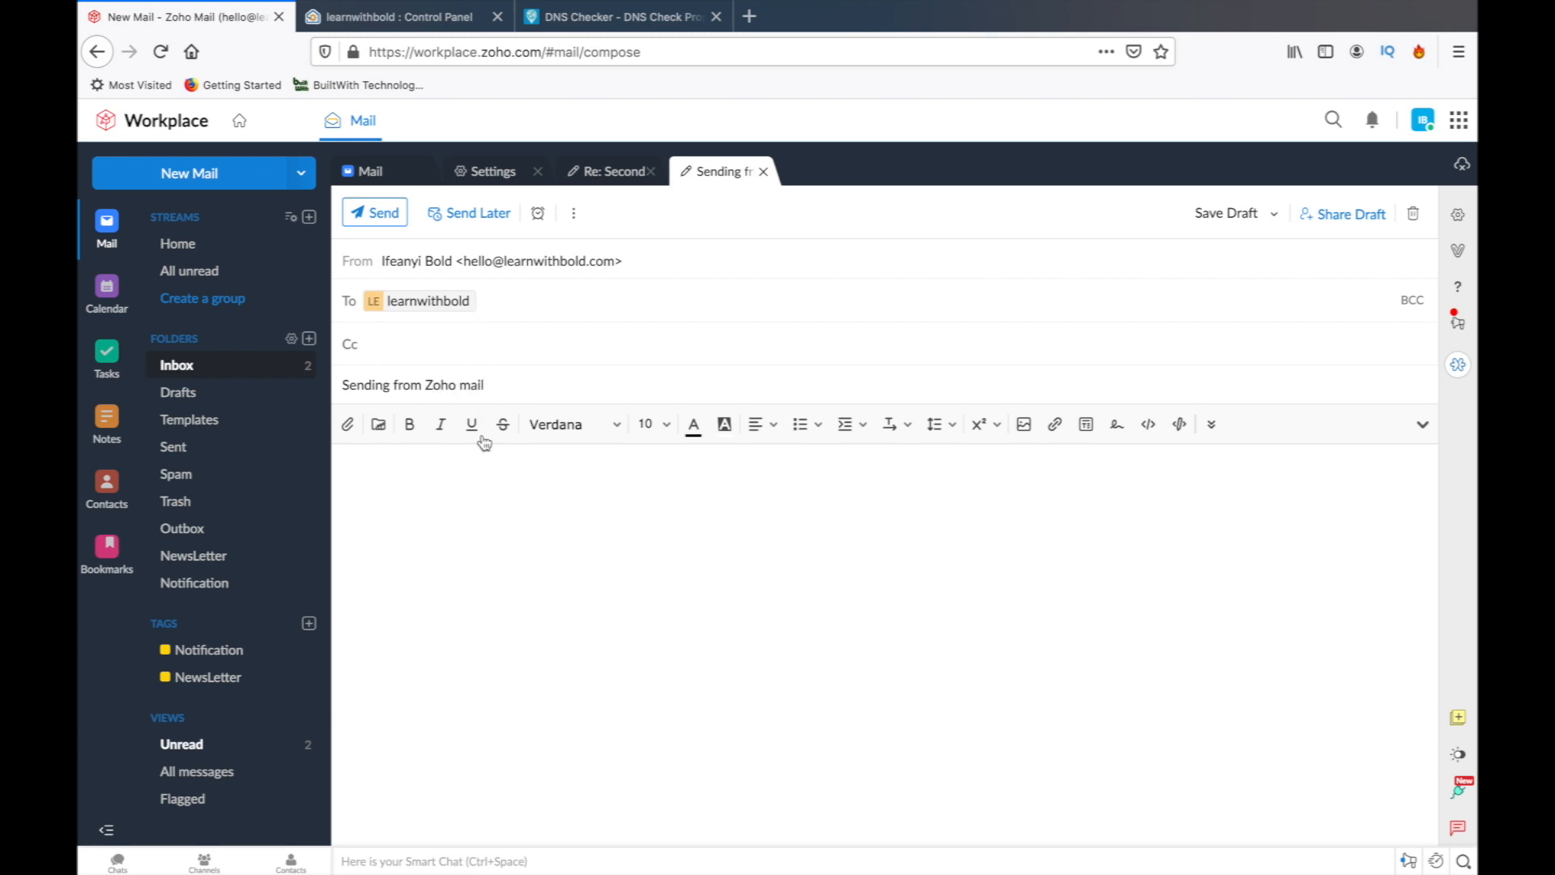
{"action": "left_click", "coordinate": [487, 484]}
{"action": "left_click", "coordinate": [379, 213]}
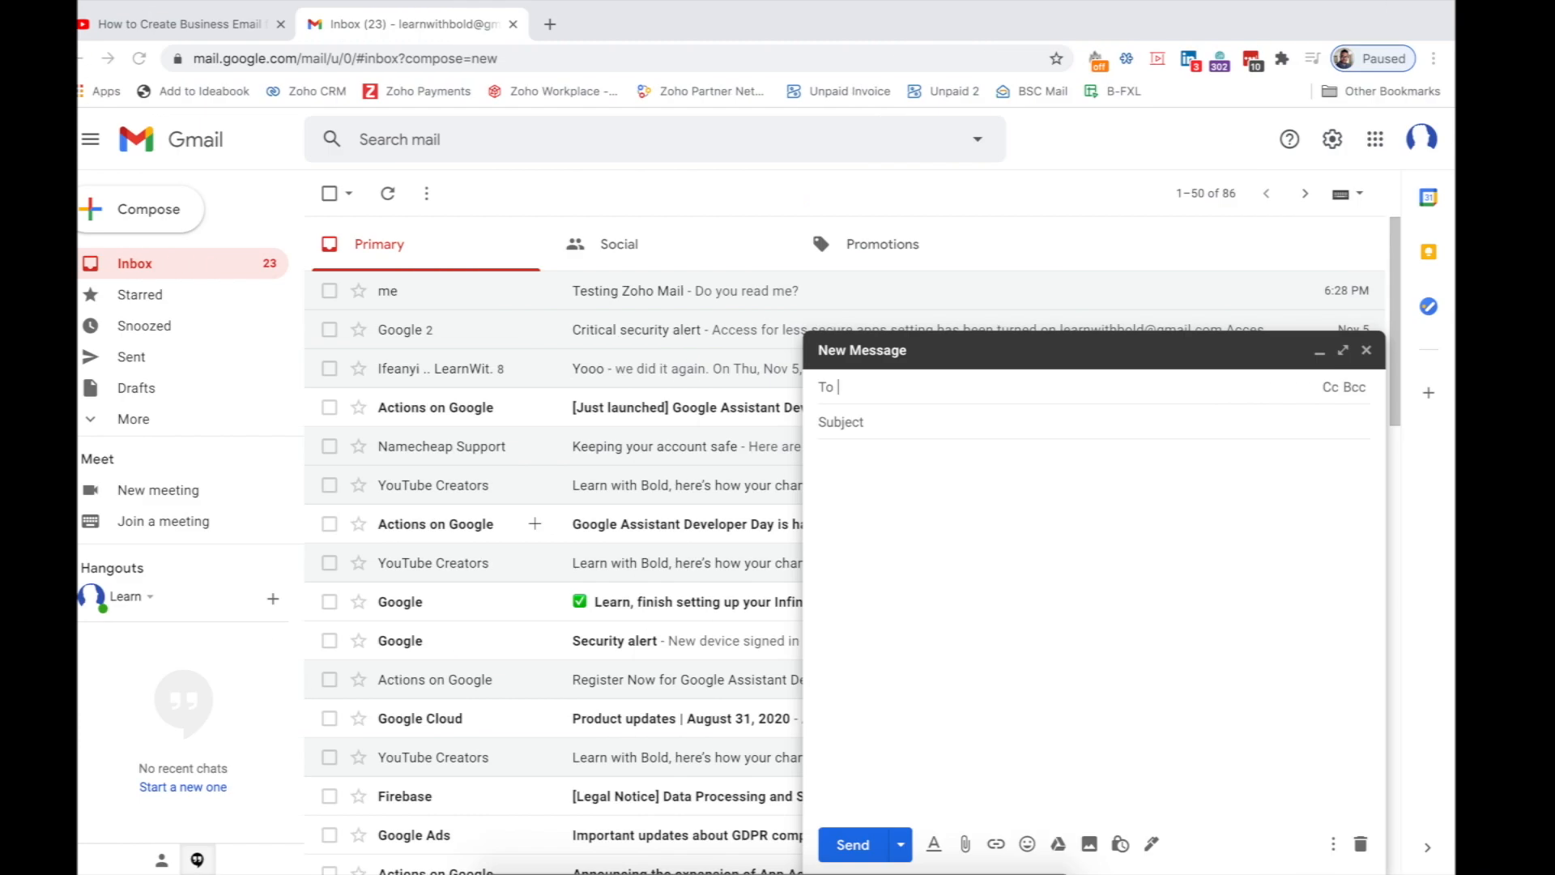
Close the blank Gmail draft, open the received "Sending from Zoho mail" message, check its sender address and start a reply.
{"action": "left_click", "coordinate": [1366, 350]}
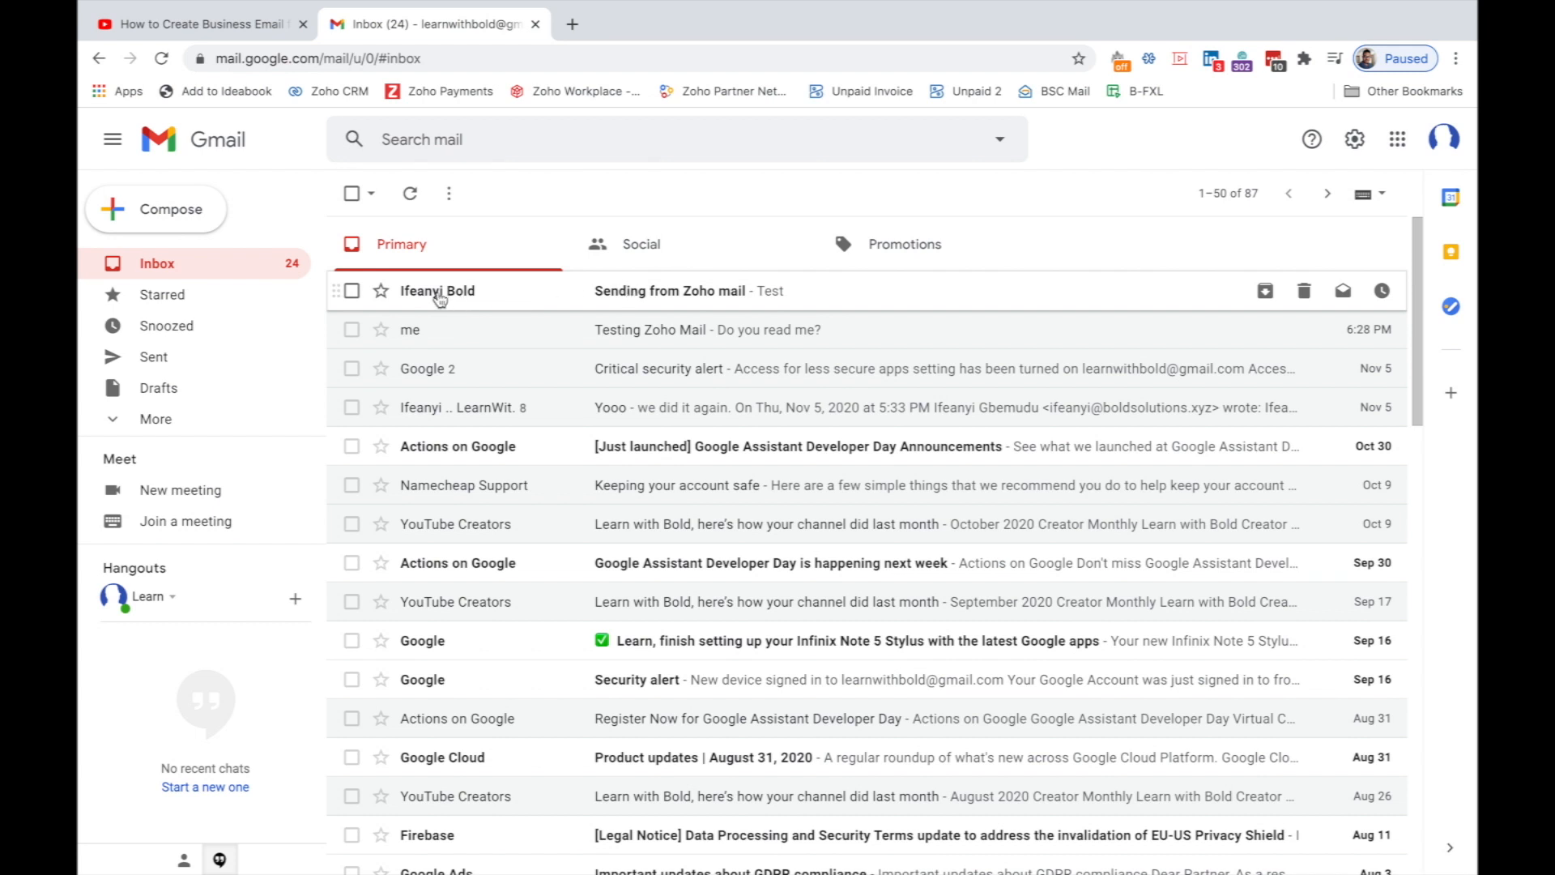
{"action": "left_click", "coordinate": [696, 290]}
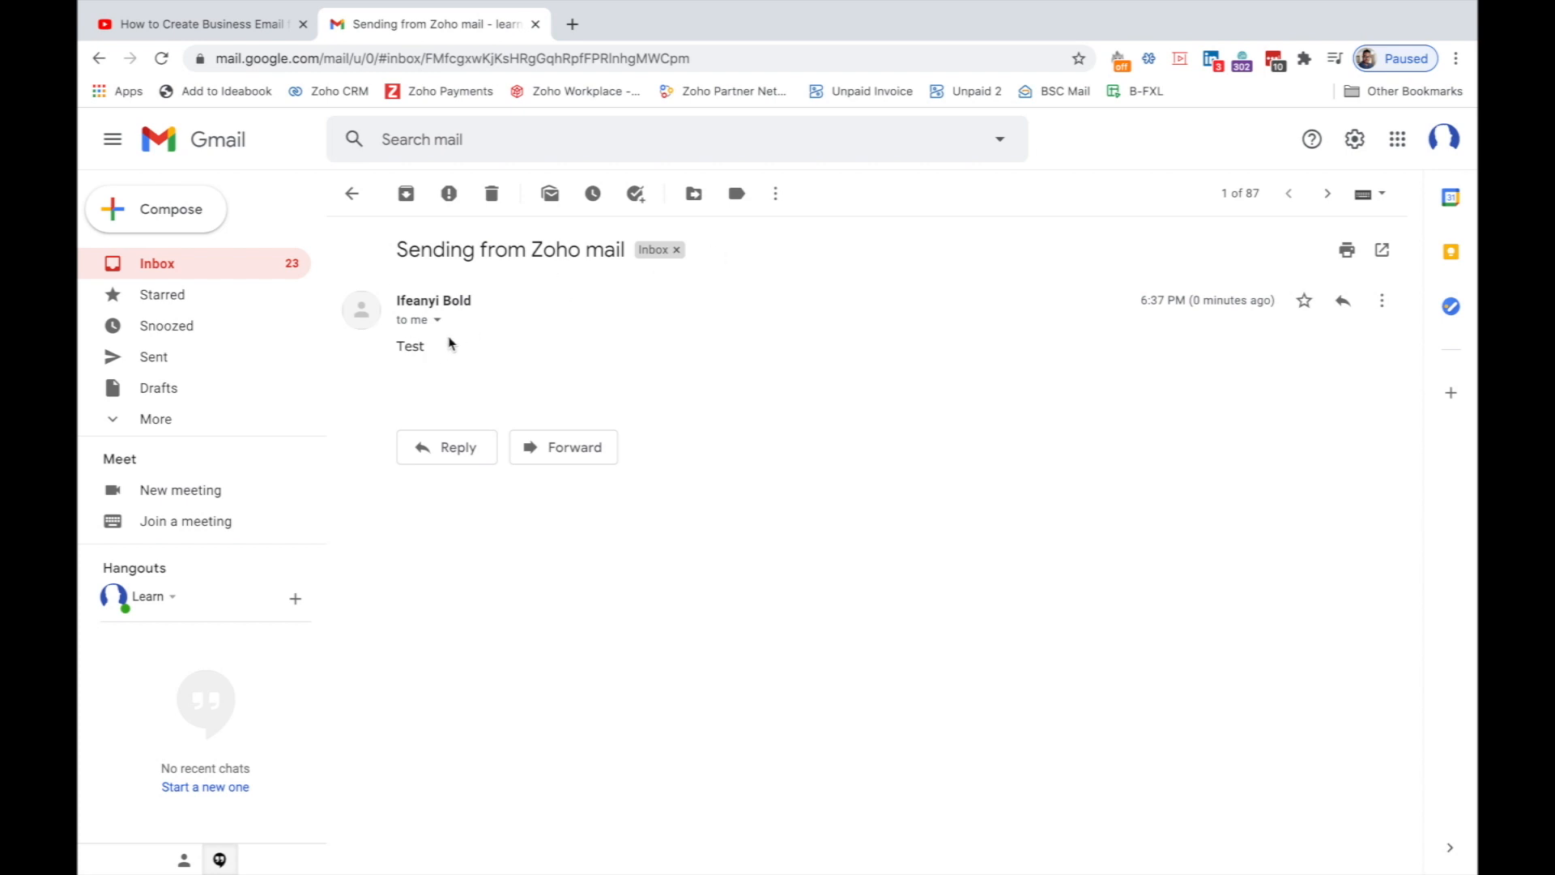
{"action": "mouse_move", "coordinate": [410, 309]}
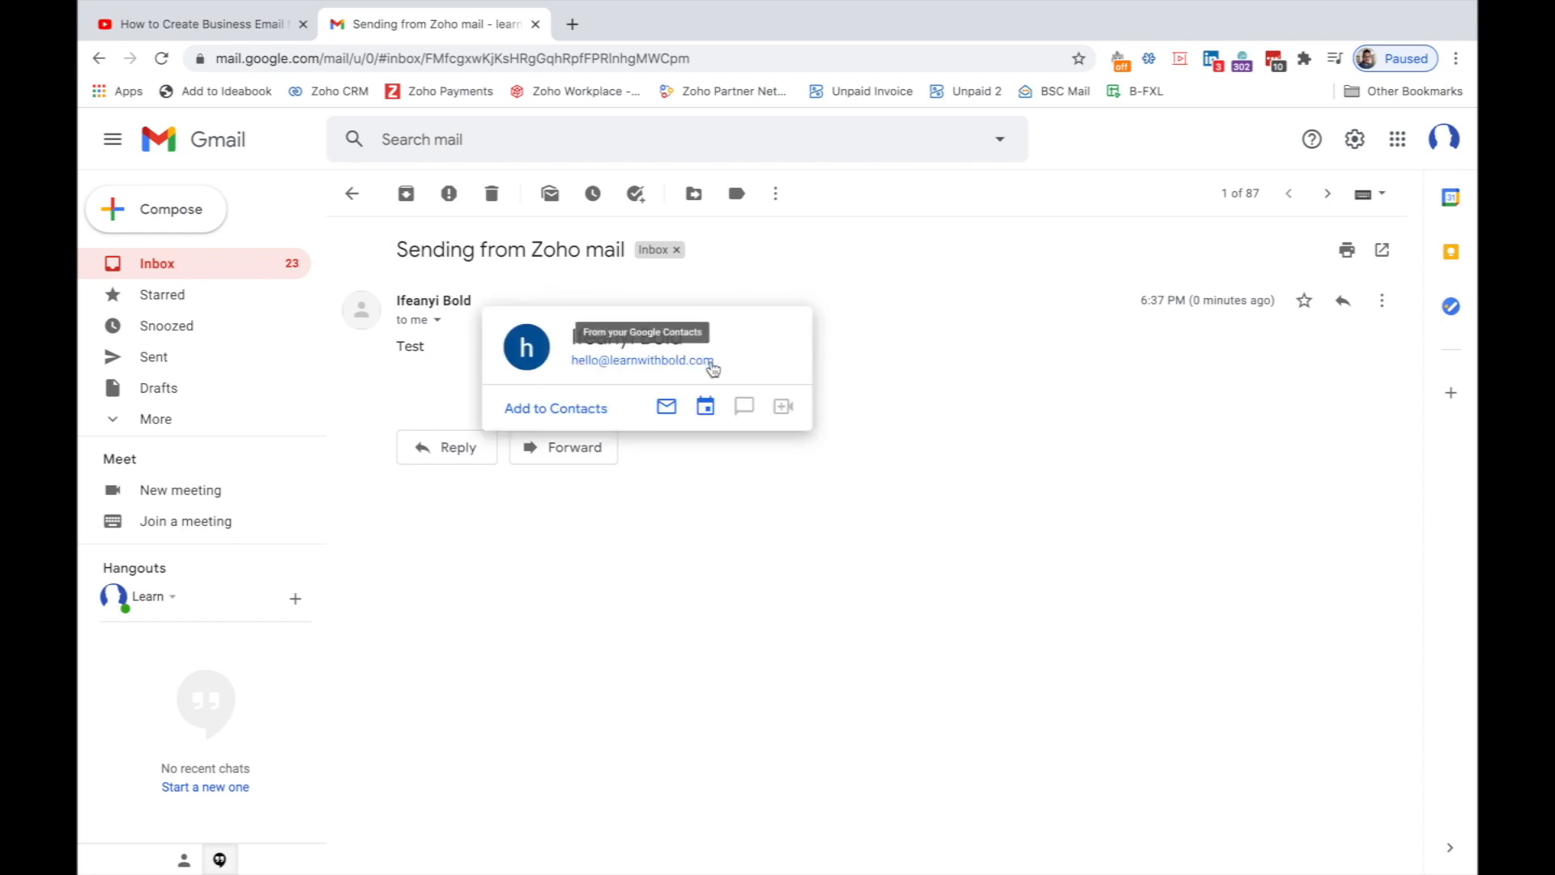
{"action": "left_click", "coordinate": [443, 451]}
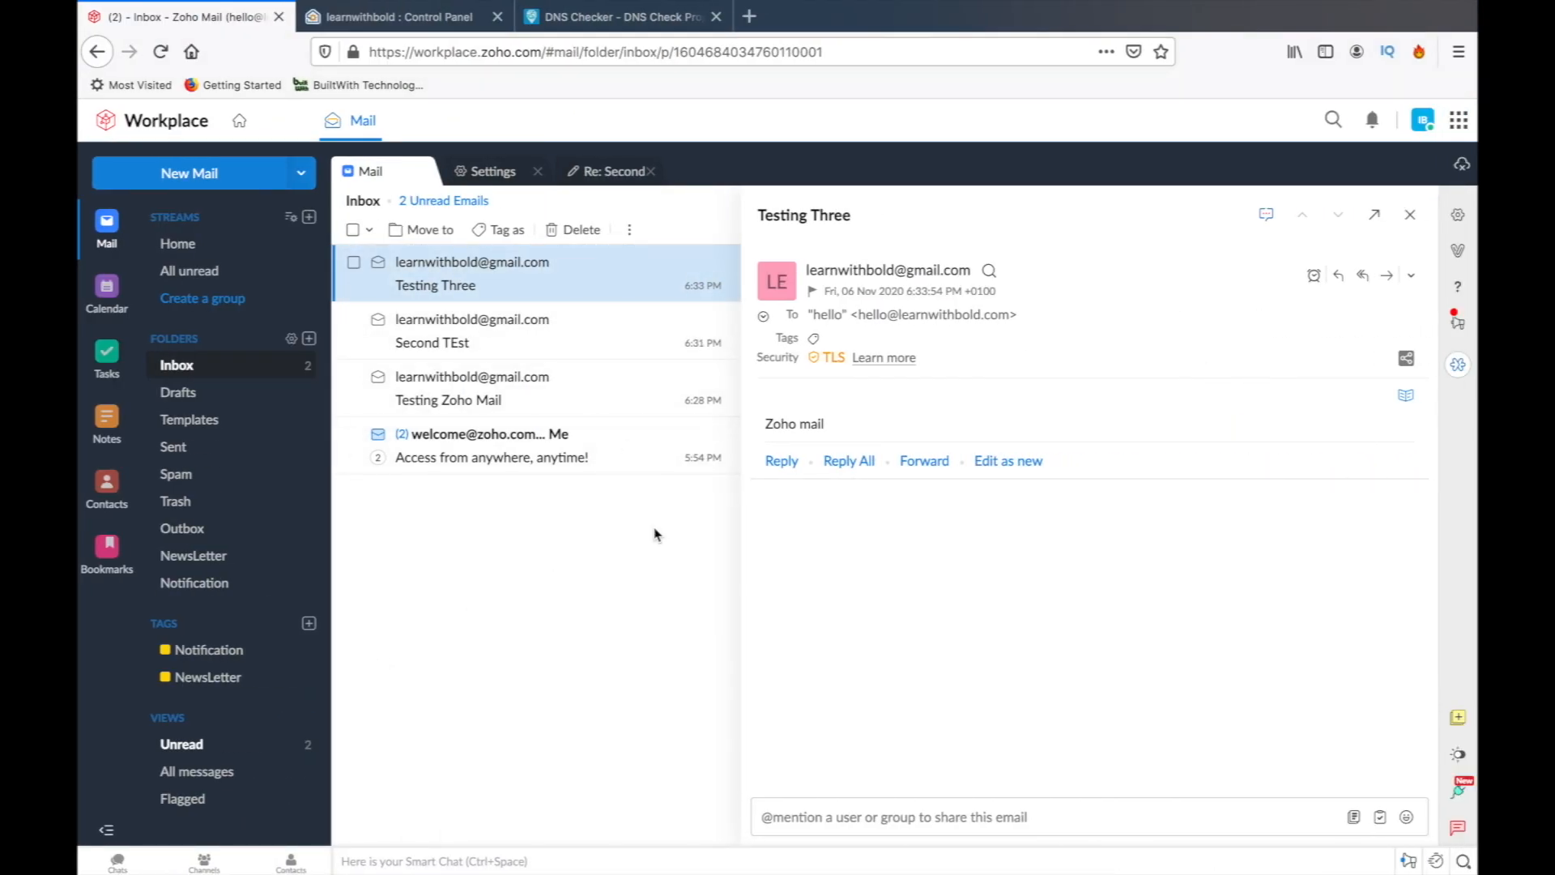
Switch to Zoho Mail, open the Control Panel from the account profile and dismiss the Configure DKIM notice.
{"action": "left_click", "coordinate": [404, 25]}
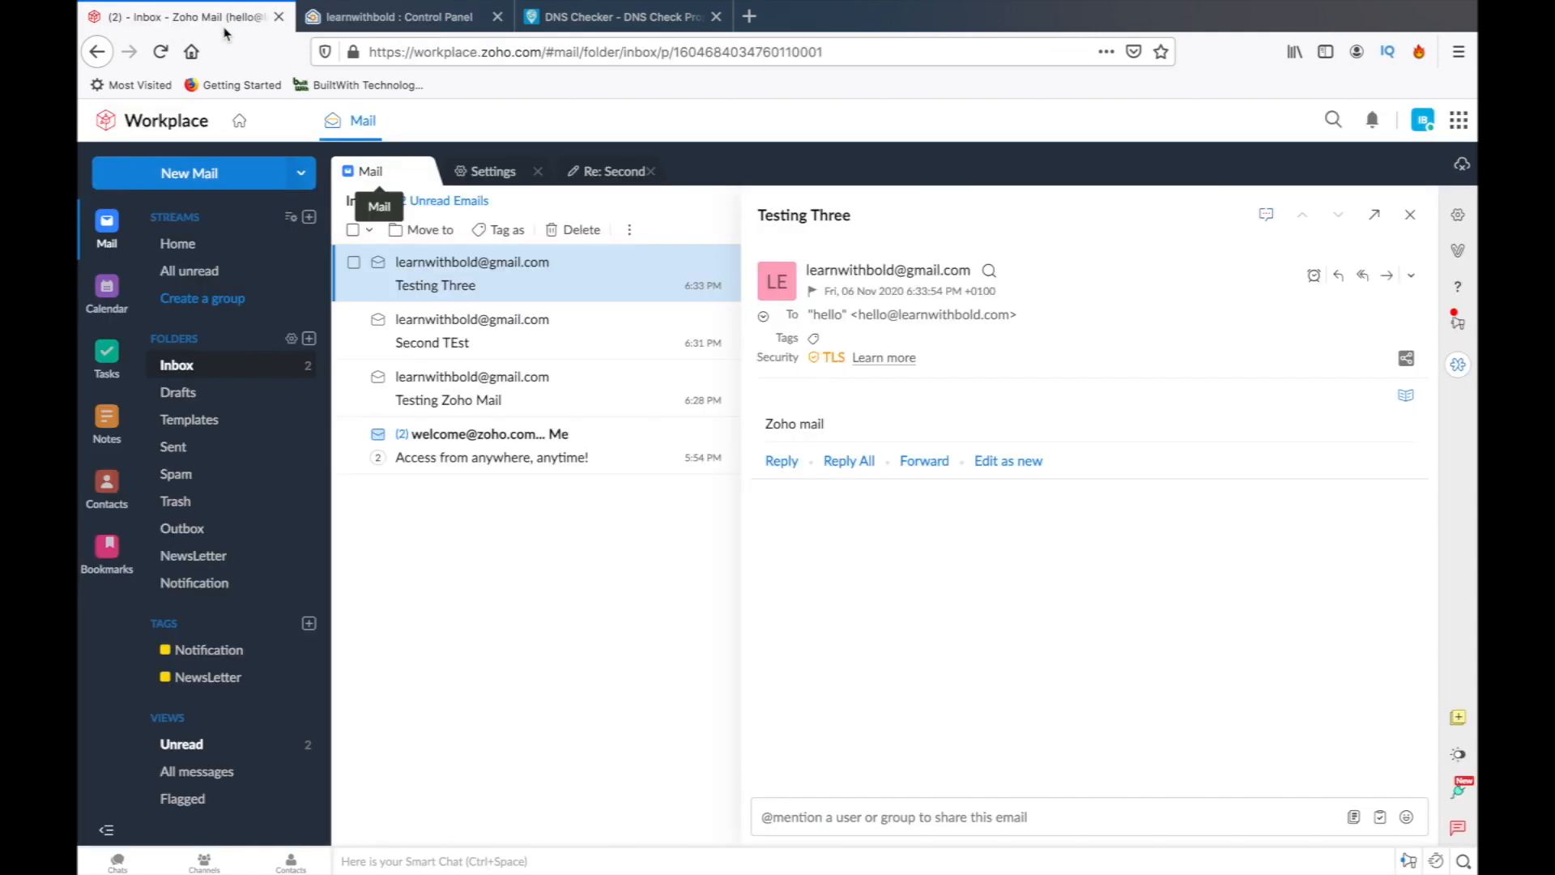
{"action": "left_click", "coordinate": [183, 17]}
{"action": "left_click", "coordinate": [1422, 124]}
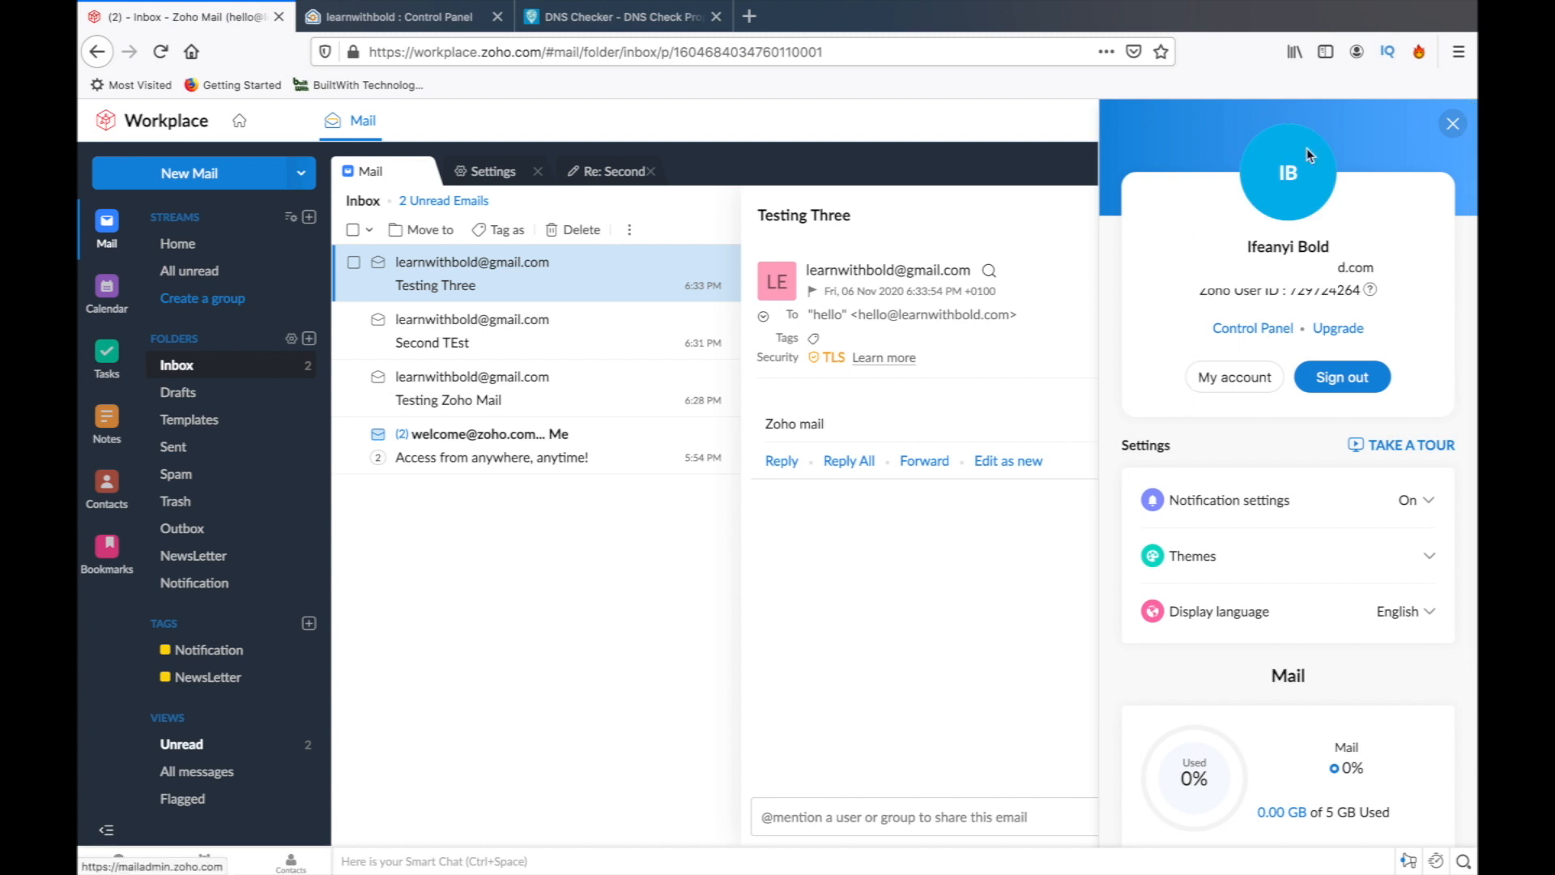
{"action": "left_click", "coordinate": [1252, 330]}
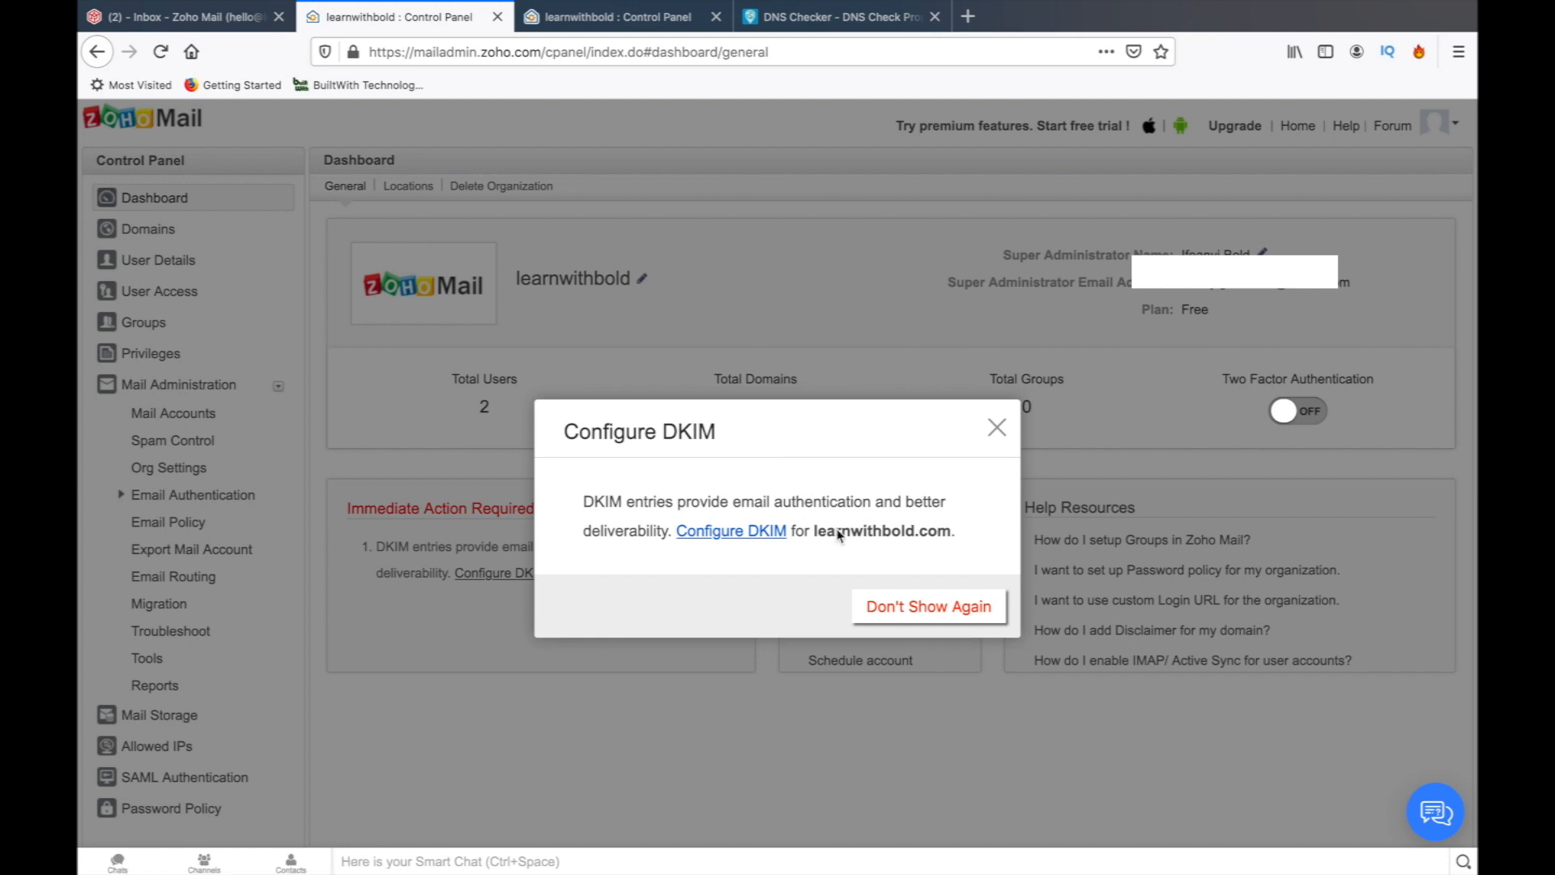
{"action": "left_click", "coordinate": [998, 430]}
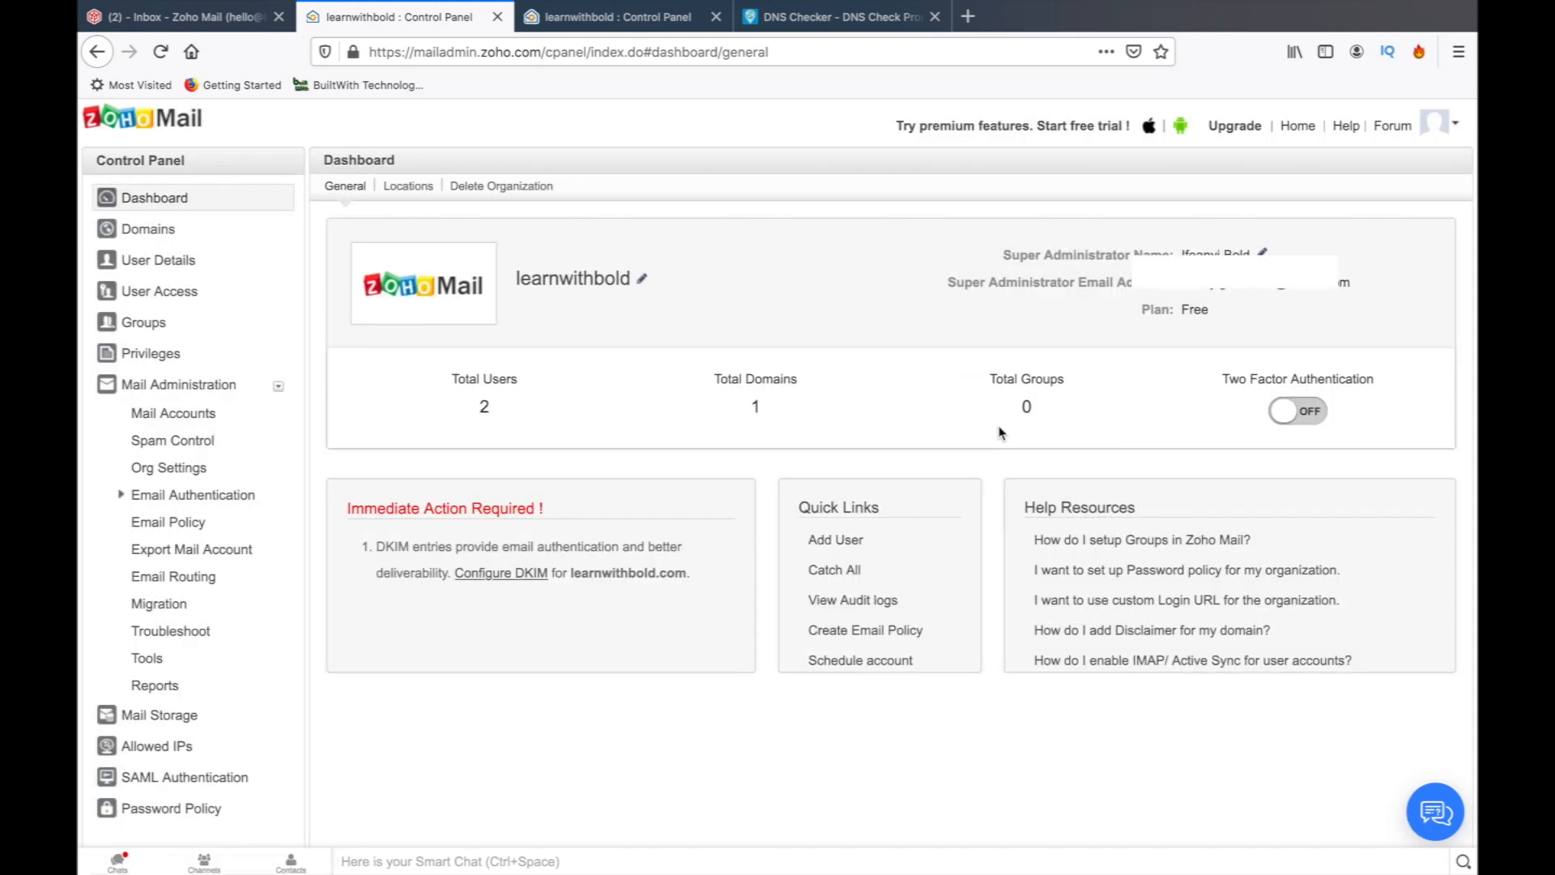
Load the Control Panel directly from the address mailadmin.zoho.com in the browser tab showing the domain list.
{"action": "left_click", "coordinate": [609, 18]}
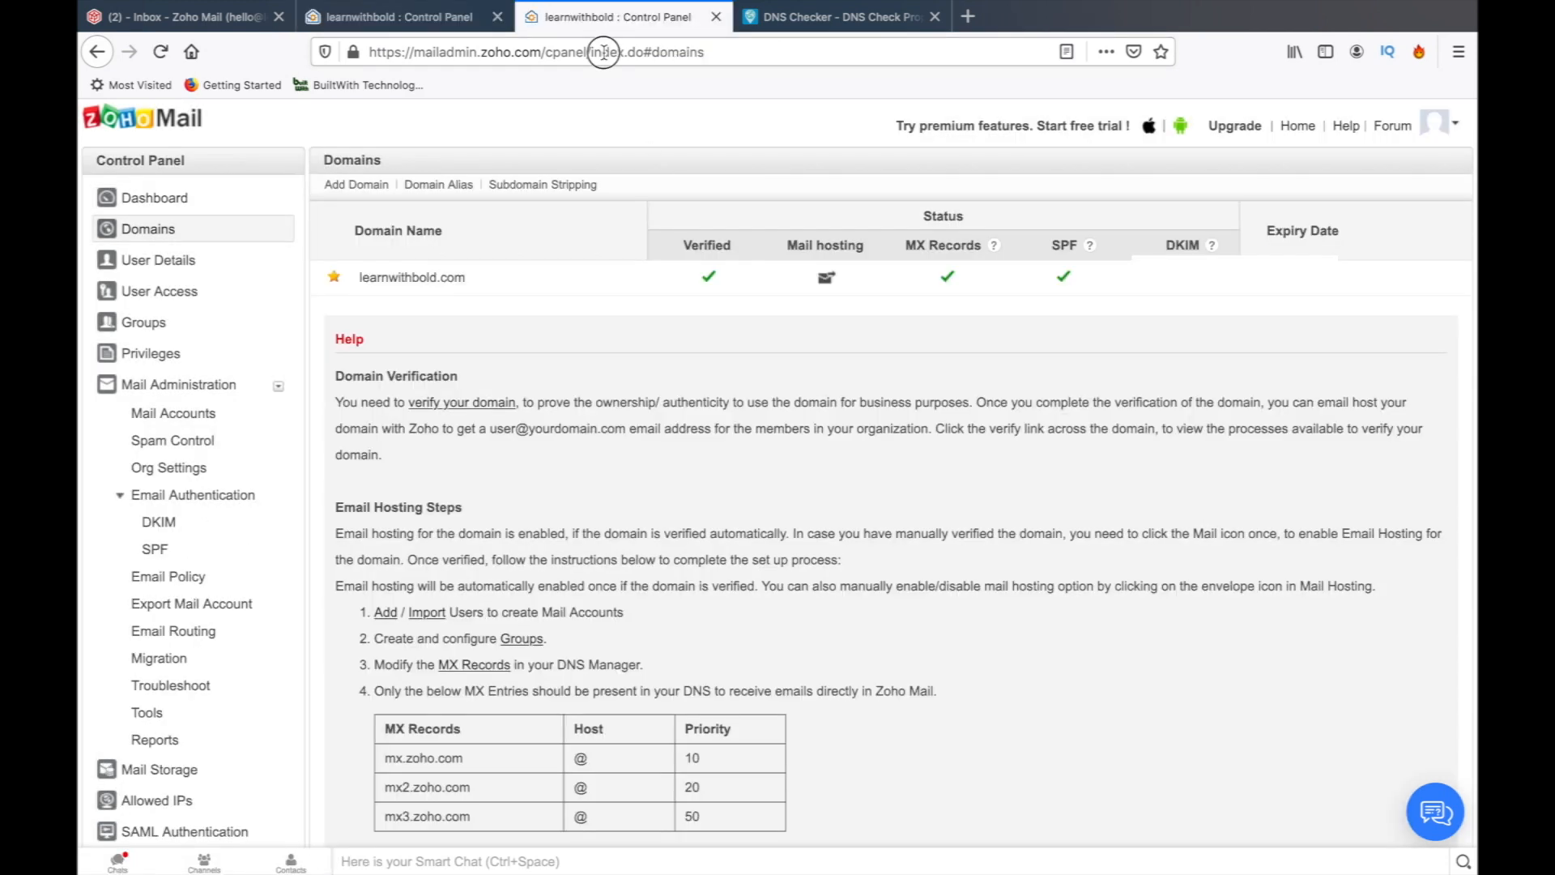
{"action": "left_click", "coordinate": [607, 52]}
{"action": "type", "text": "mailaa"}
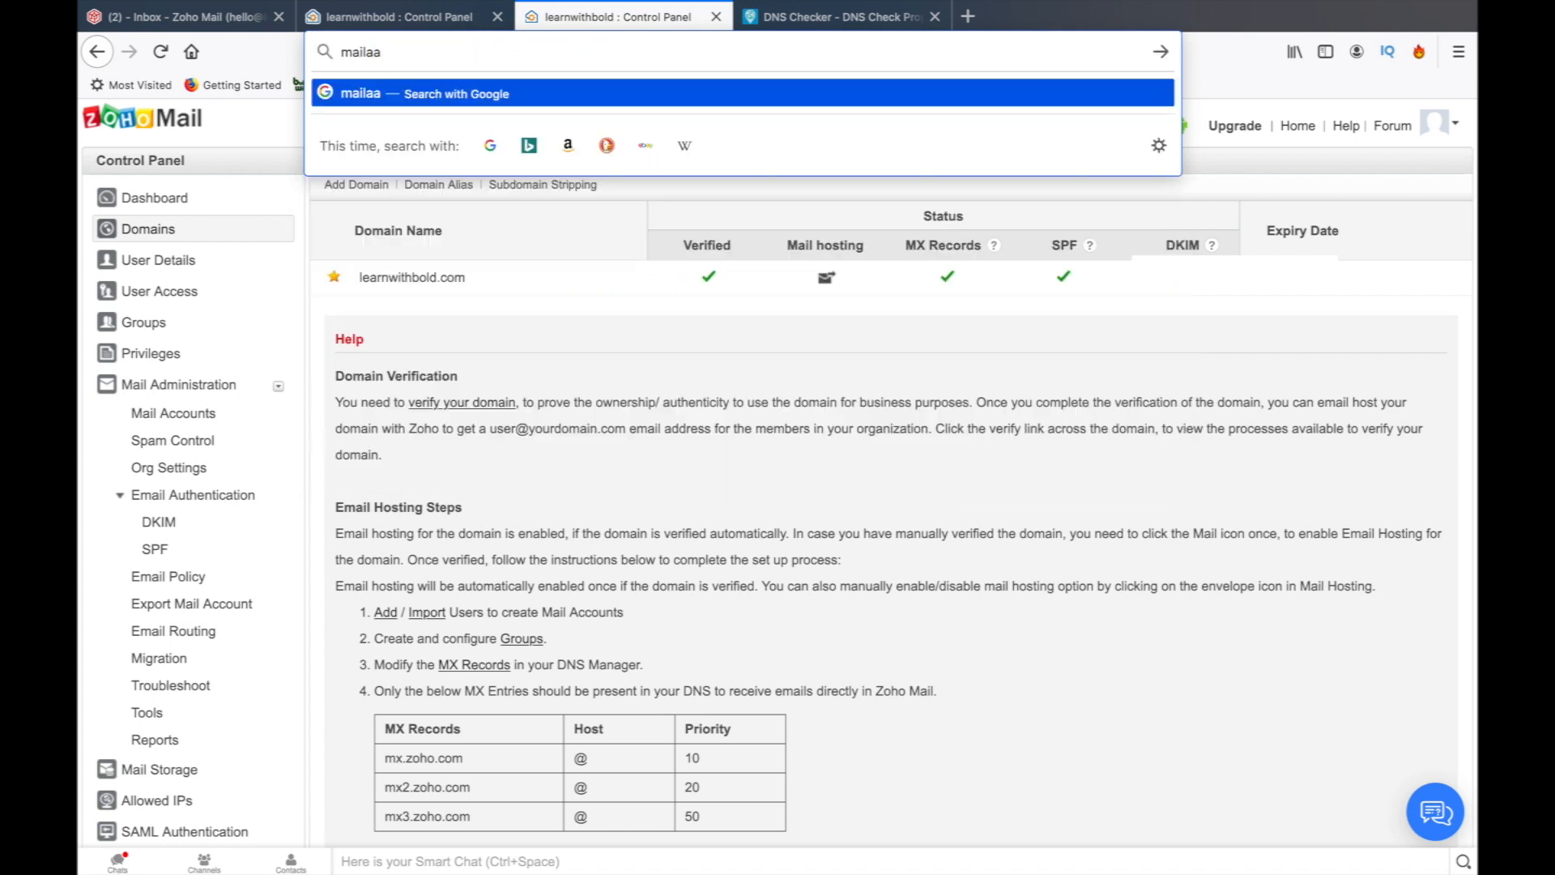
{"action": "key", "text": "BackSpace"}
{"action": "type", "text": "dmin.zoho.com/"}
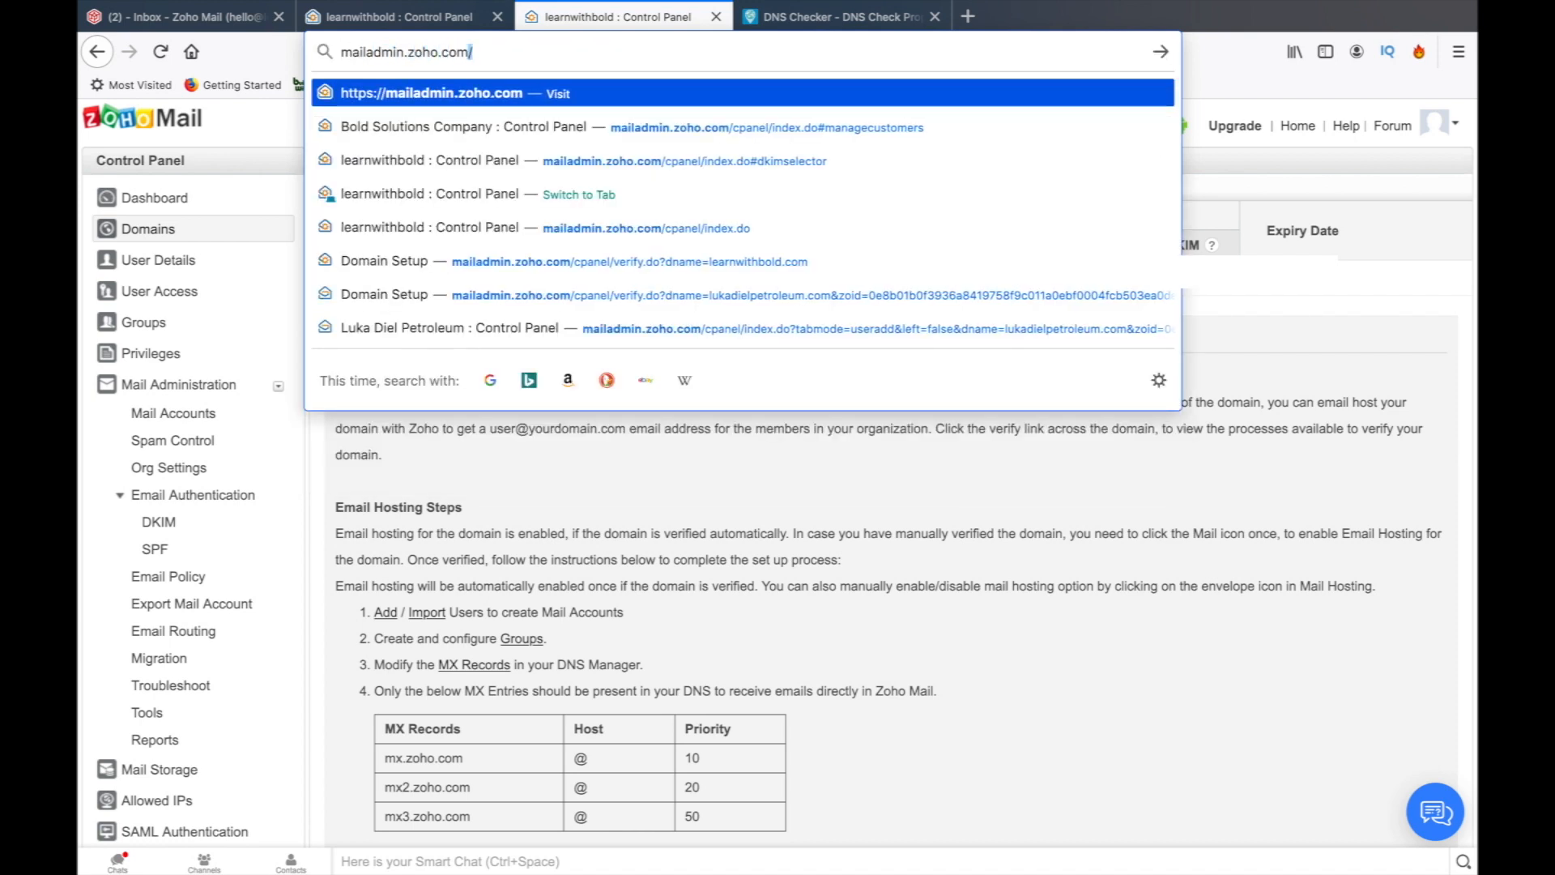
{"action": "key", "text": "Return"}
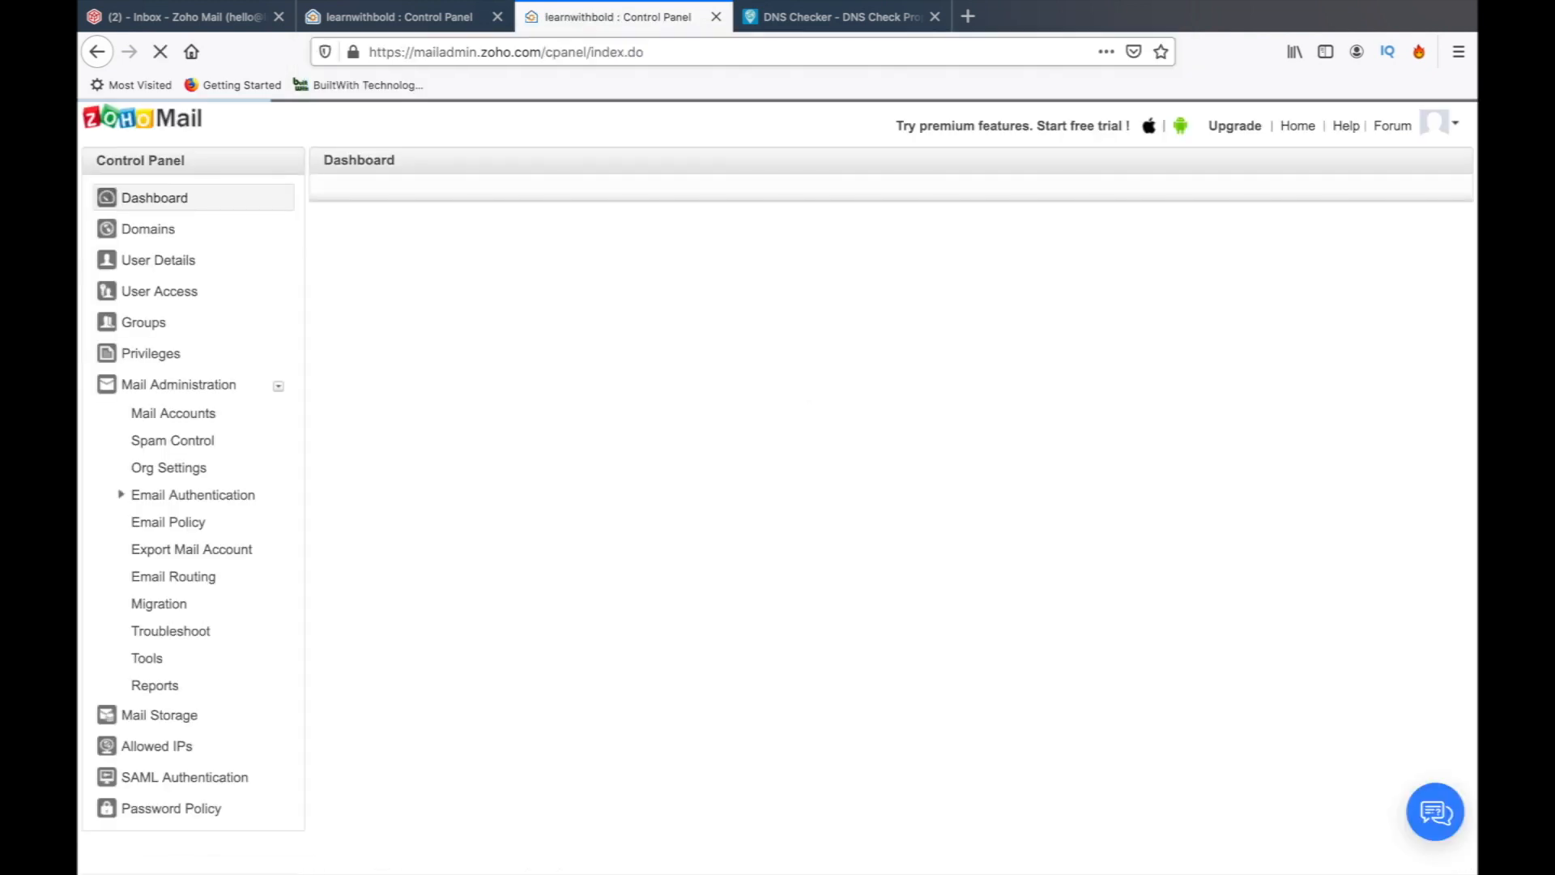
Close the DNS Checker tab, then dismiss the Configure DKIM notice and close the duplicate Control Panel tab.
{"action": "left_click", "coordinate": [935, 16]}
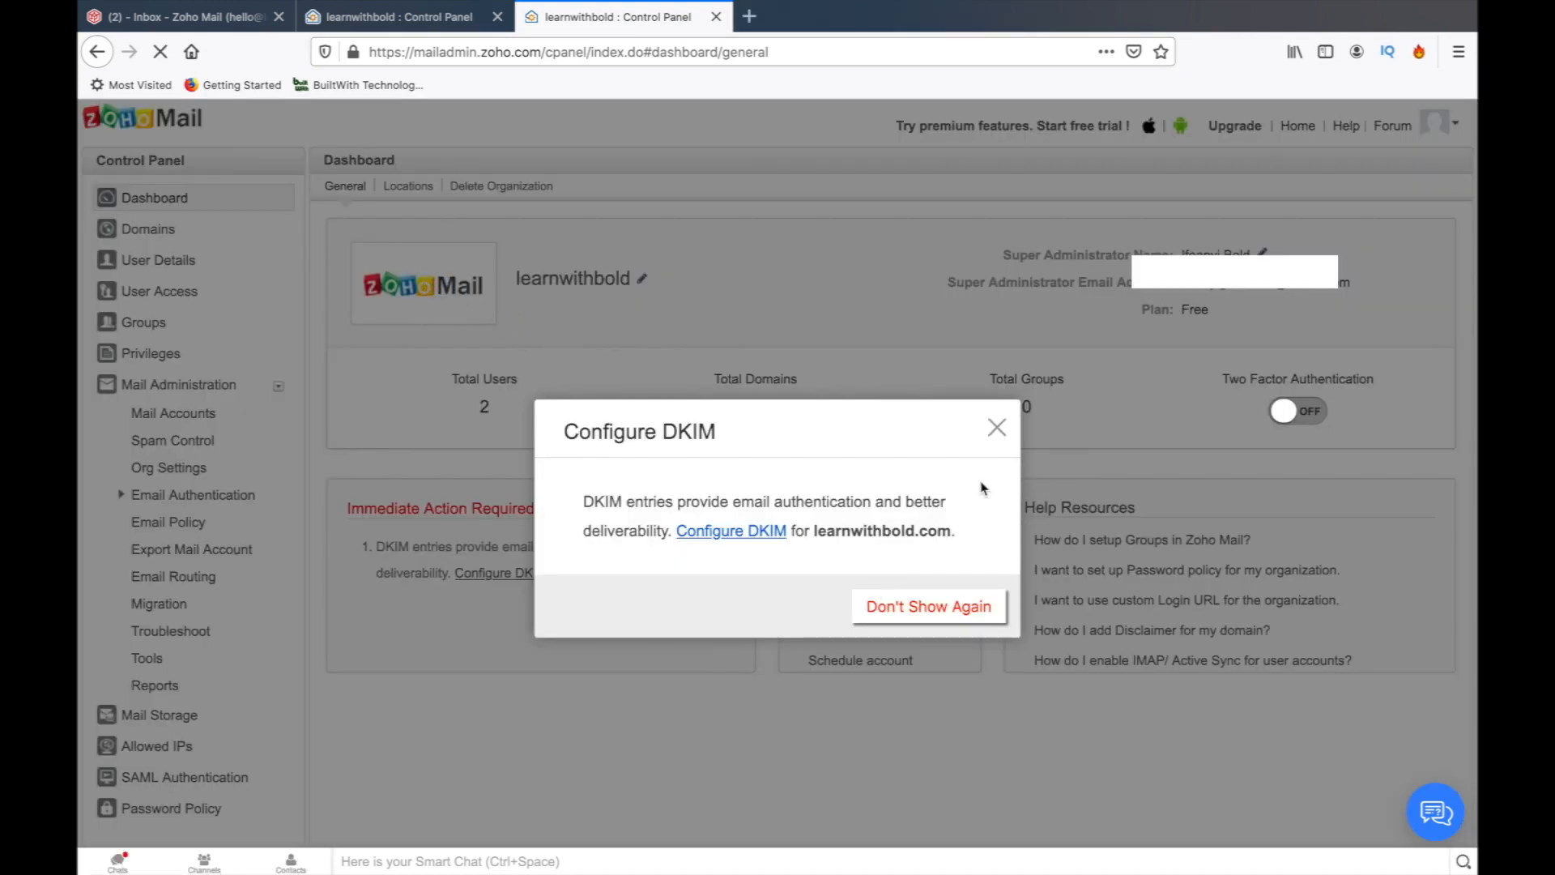
{"action": "left_click", "coordinate": [996, 428]}
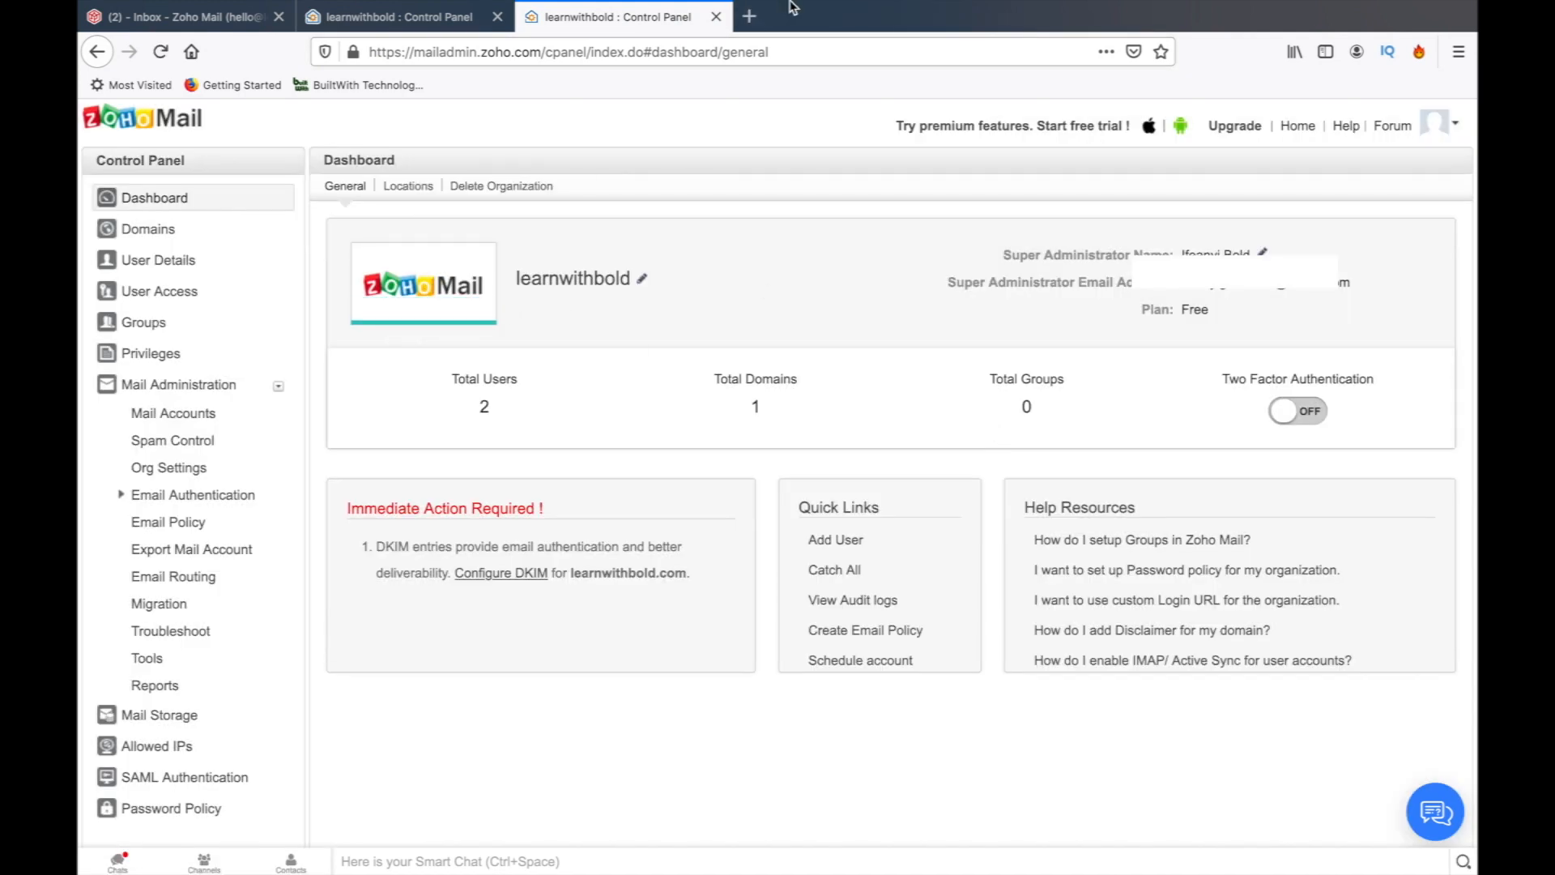
{"action": "left_click", "coordinate": [718, 14]}
Upload Avatar.png from the LWB folder as the organization logo on the Control Panel dashboard.
{"action": "mouse_move", "coordinate": [433, 320]}
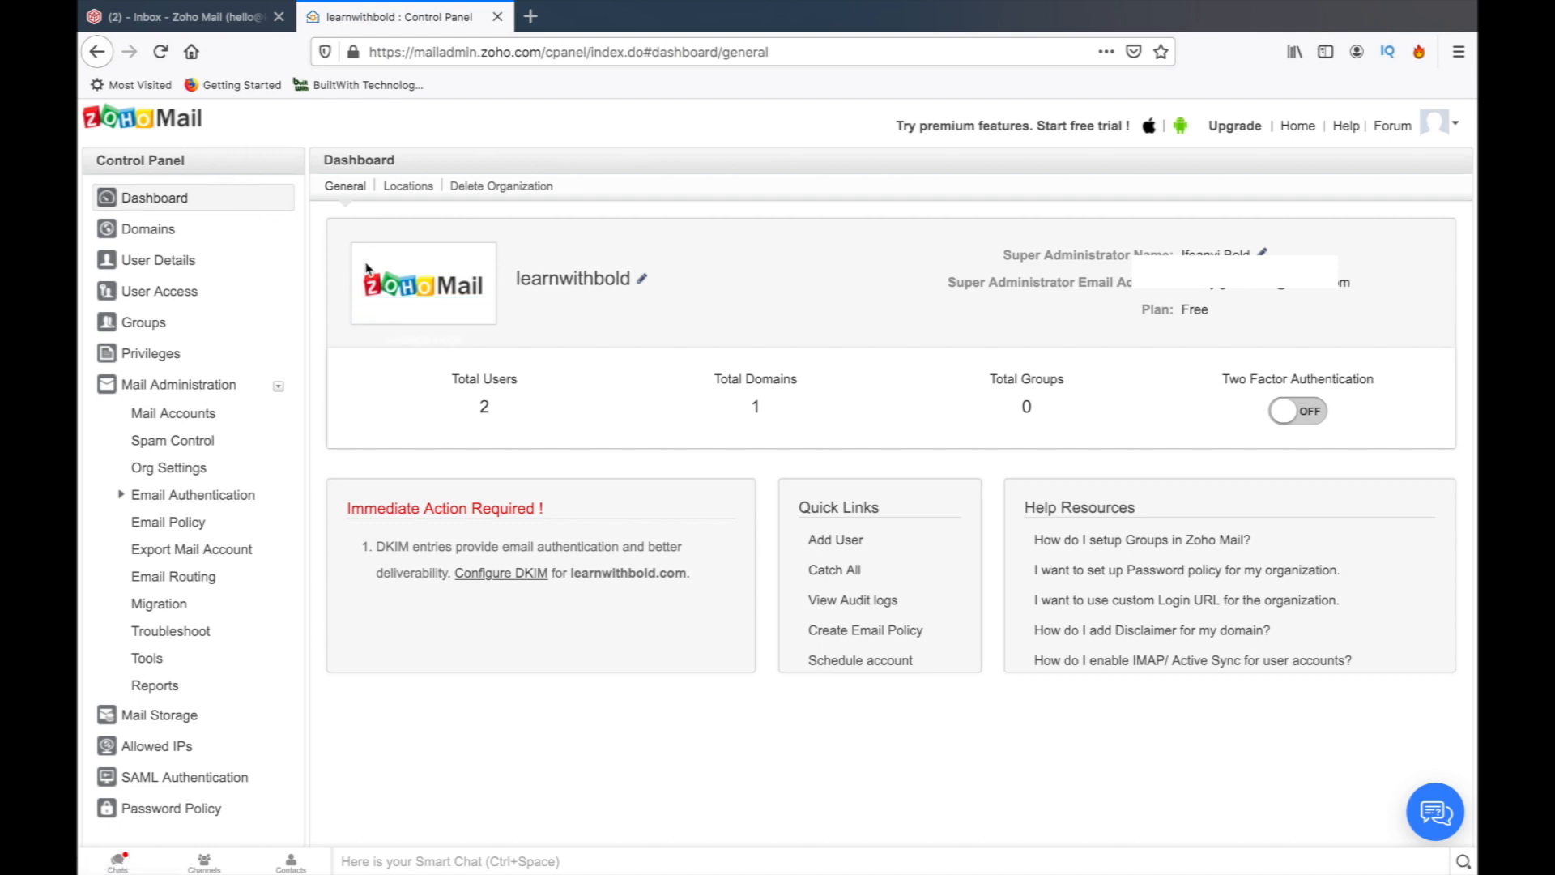
{"action": "left_click", "coordinate": [417, 320]}
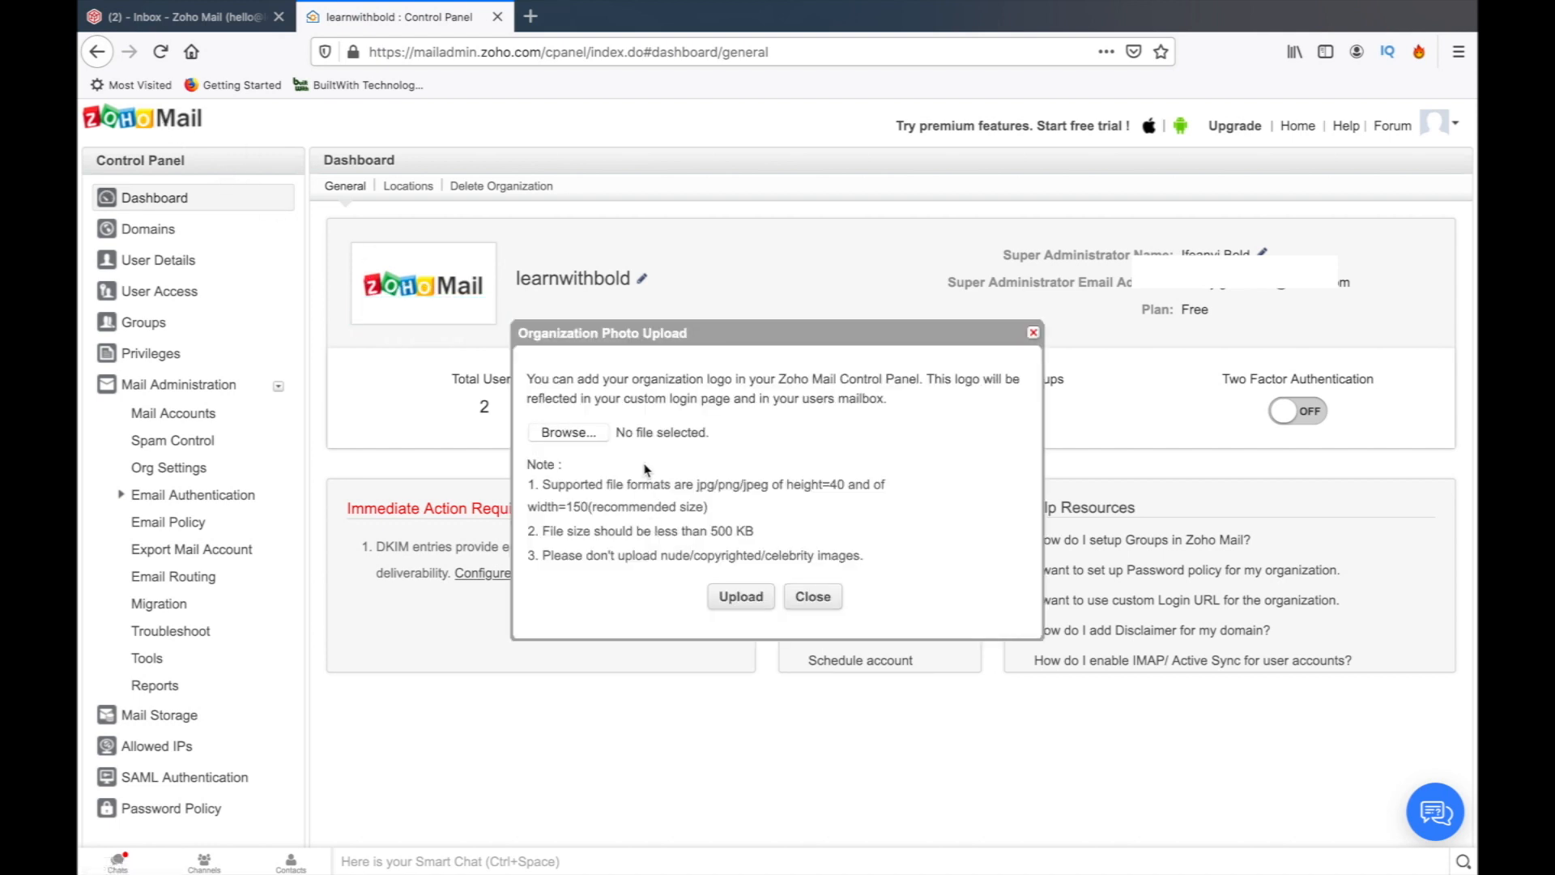
{"action": "left_click", "coordinate": [583, 440]}
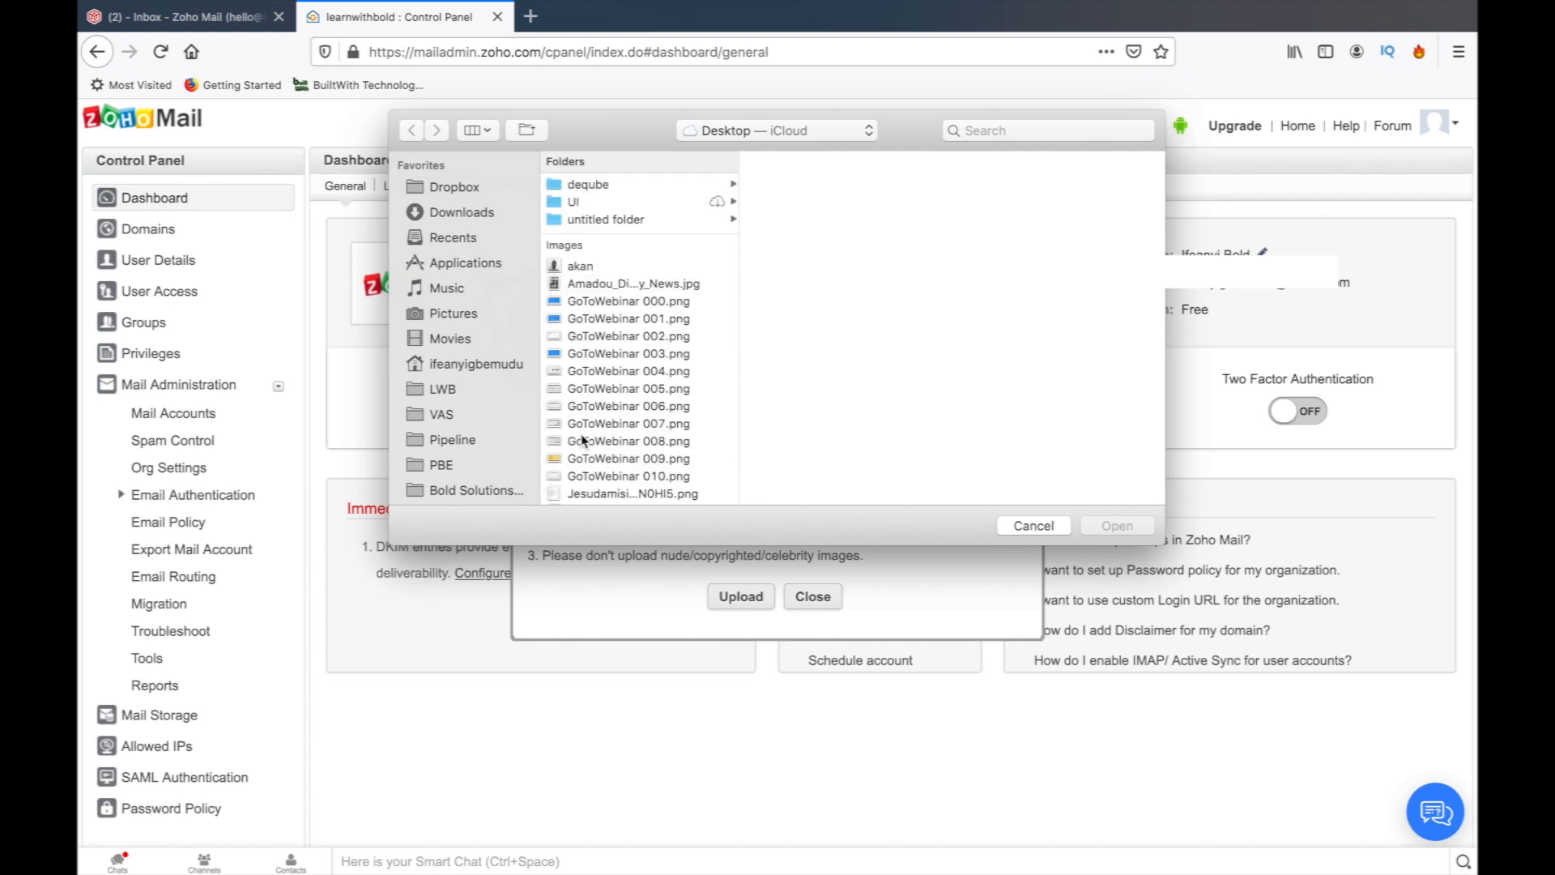
{"action": "left_click", "coordinate": [453, 392]}
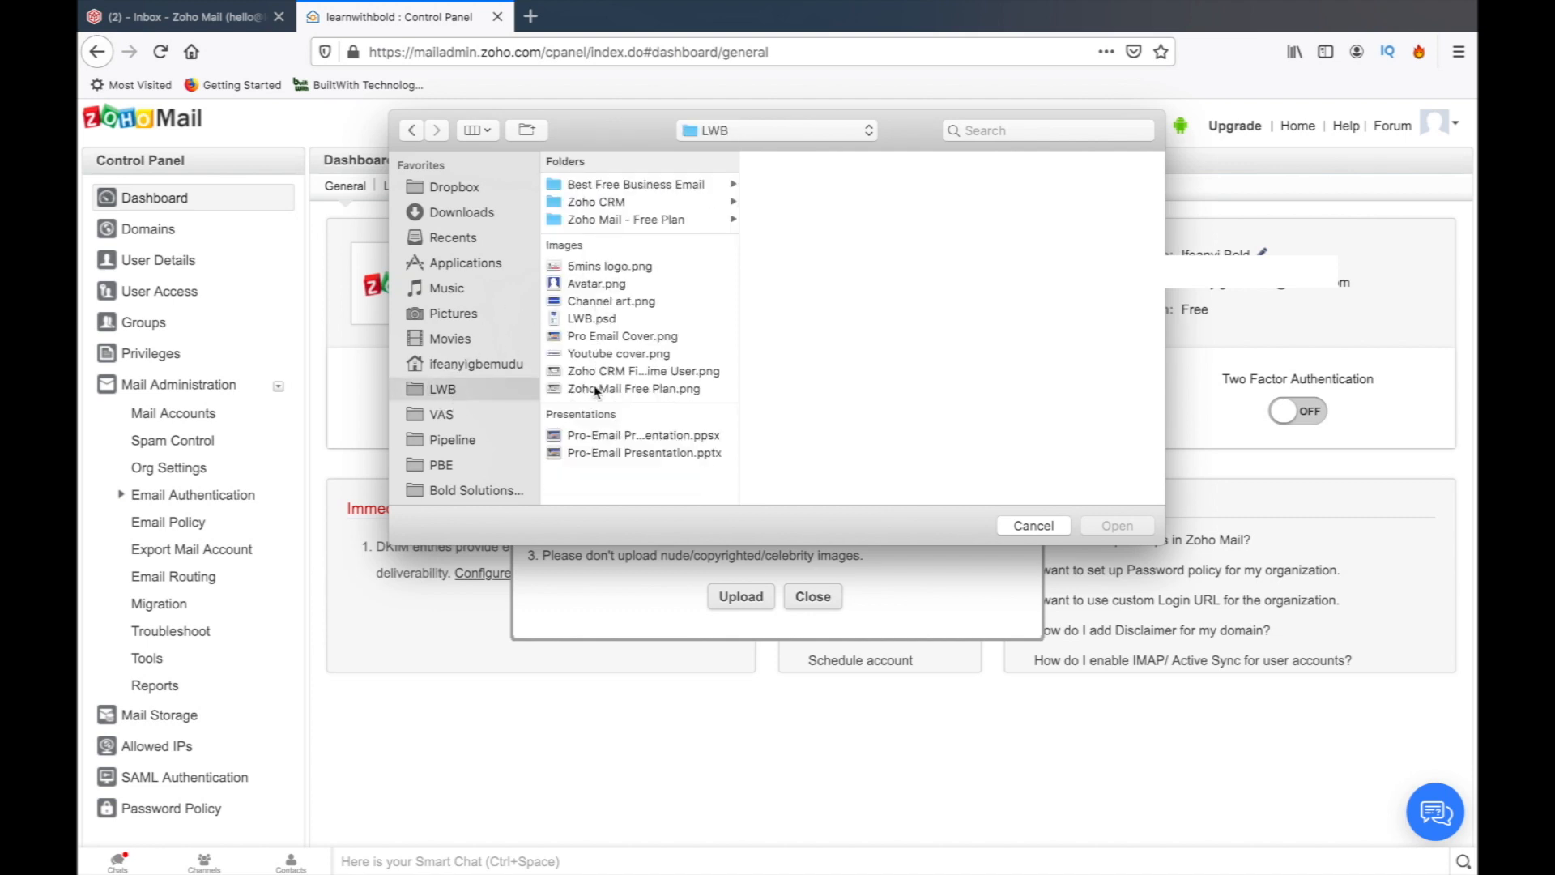
{"action": "left_click", "coordinate": [596, 284]}
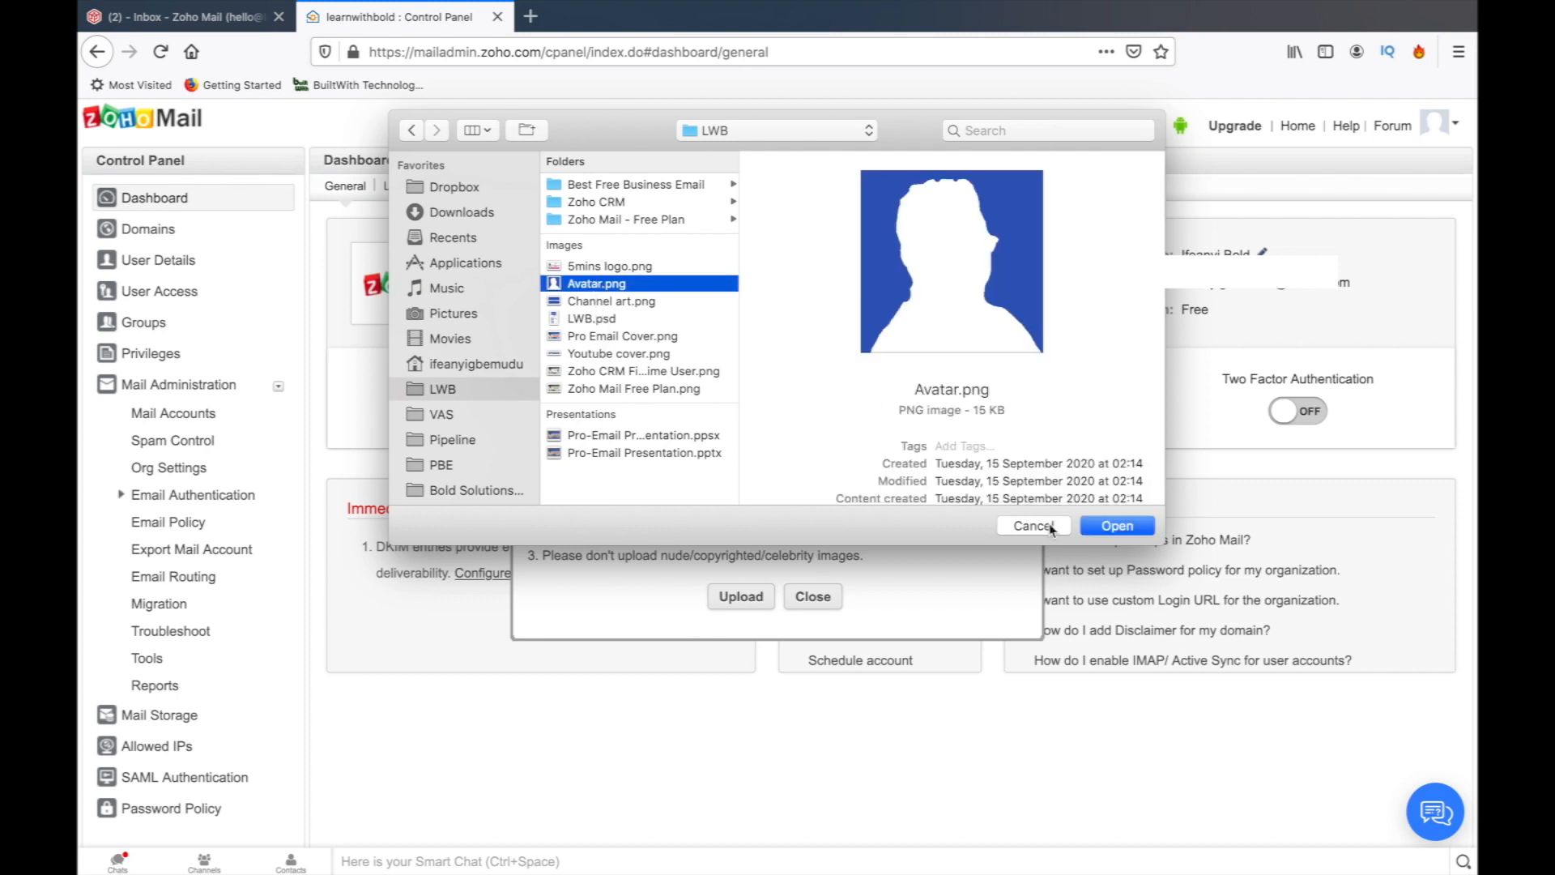
{"action": "left_click", "coordinate": [1109, 526]}
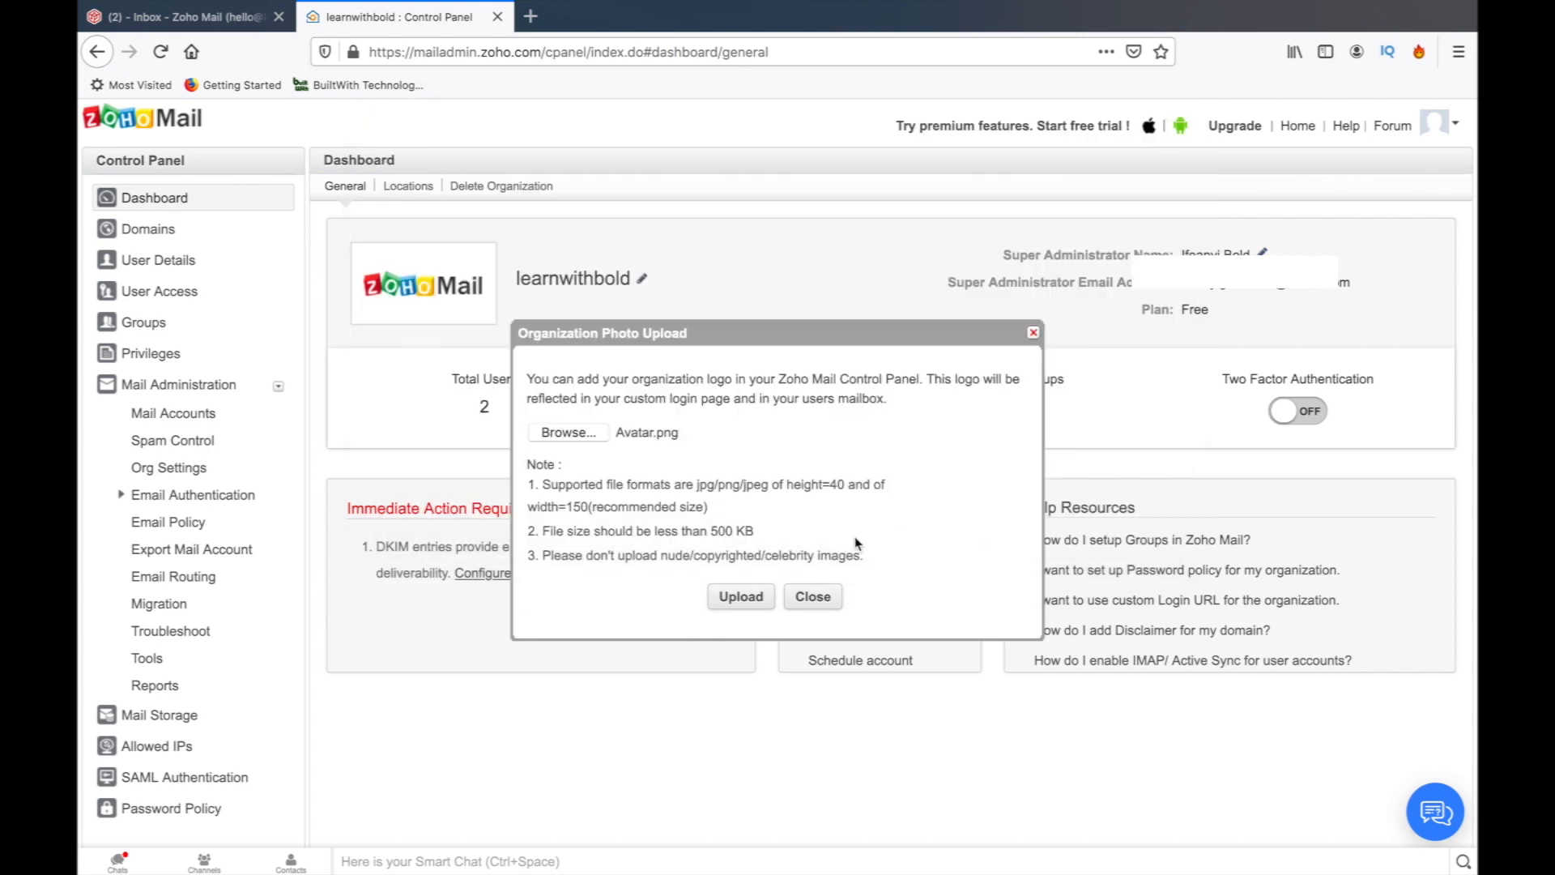
{"action": "left_click", "coordinate": [740, 596]}
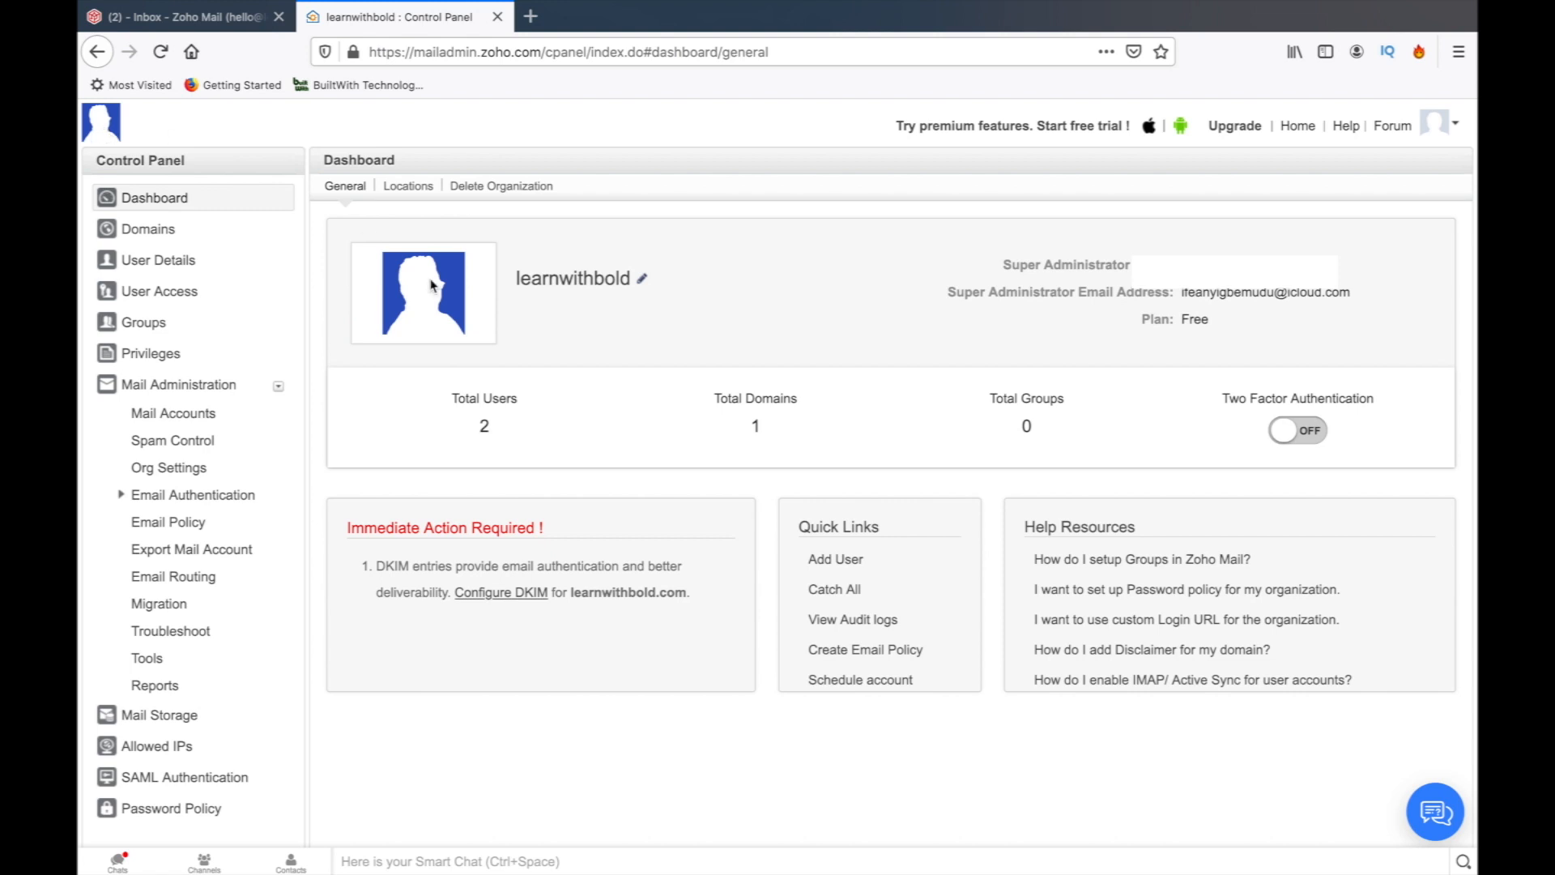
Reload the Zoho Mail inbox to check the organization logo there, and return to the Control Panel.
{"action": "left_click", "coordinate": [223, 18]}
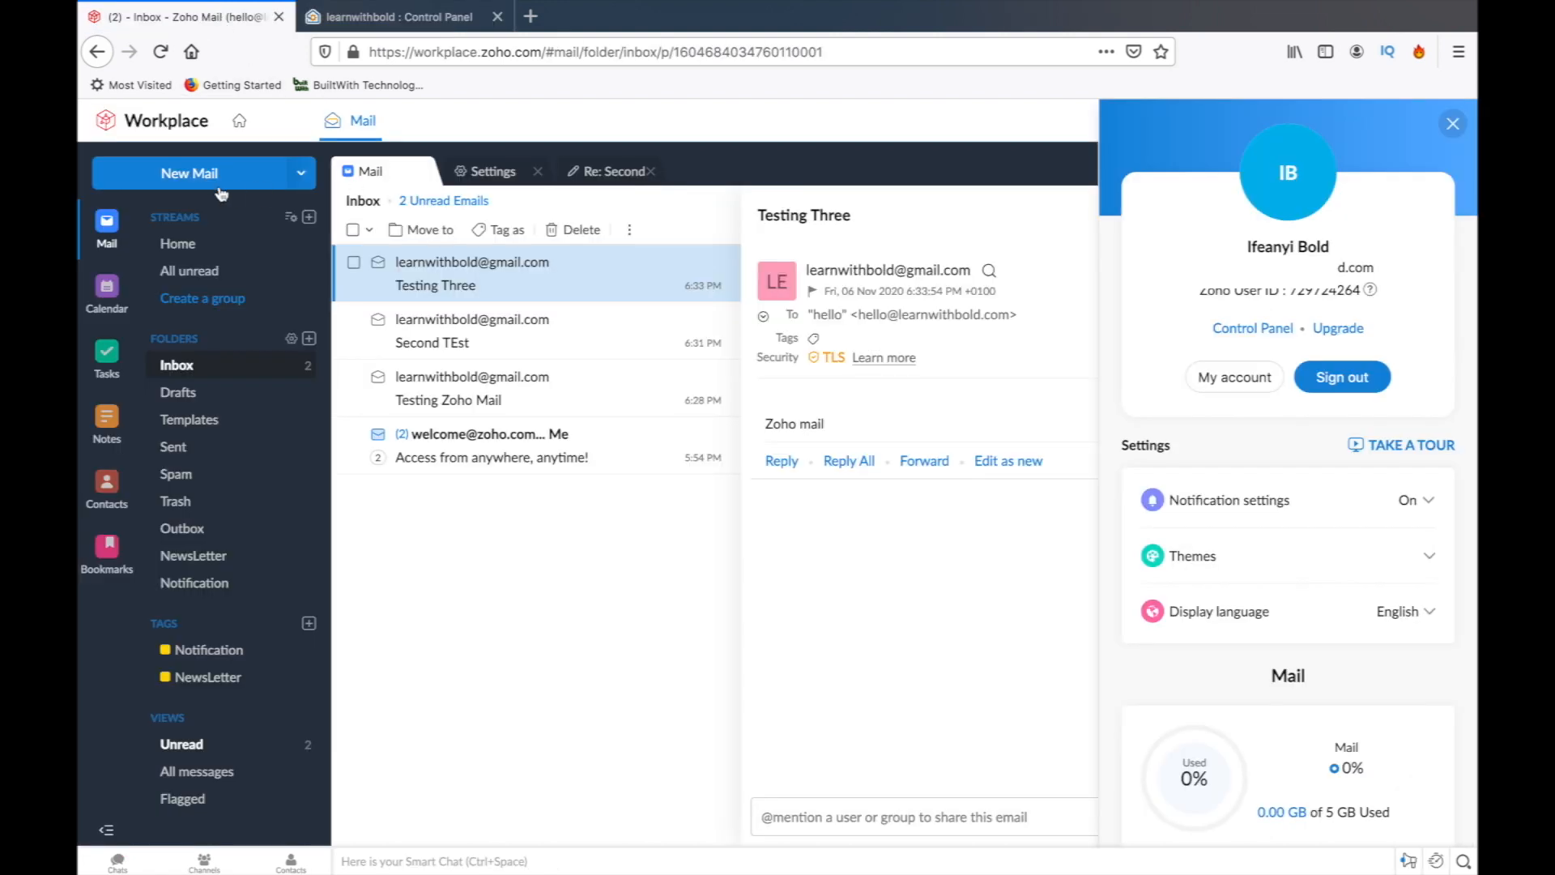
{"action": "left_click", "coordinate": [159, 53]}
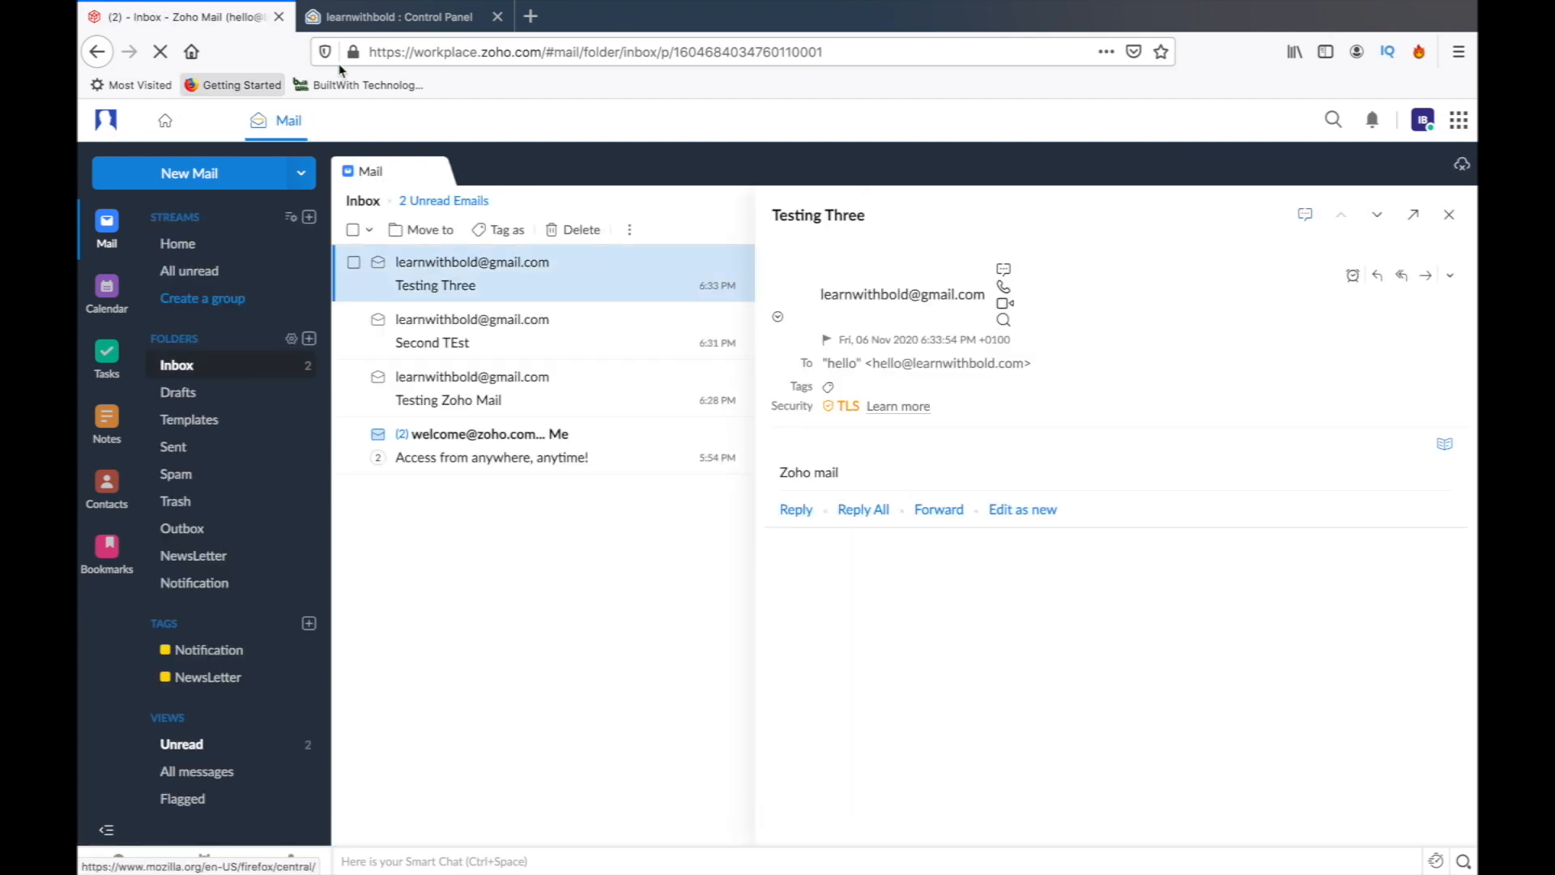
{"action": "left_click", "coordinate": [369, 12]}
{"action": "left_click", "coordinate": [370, 11]}
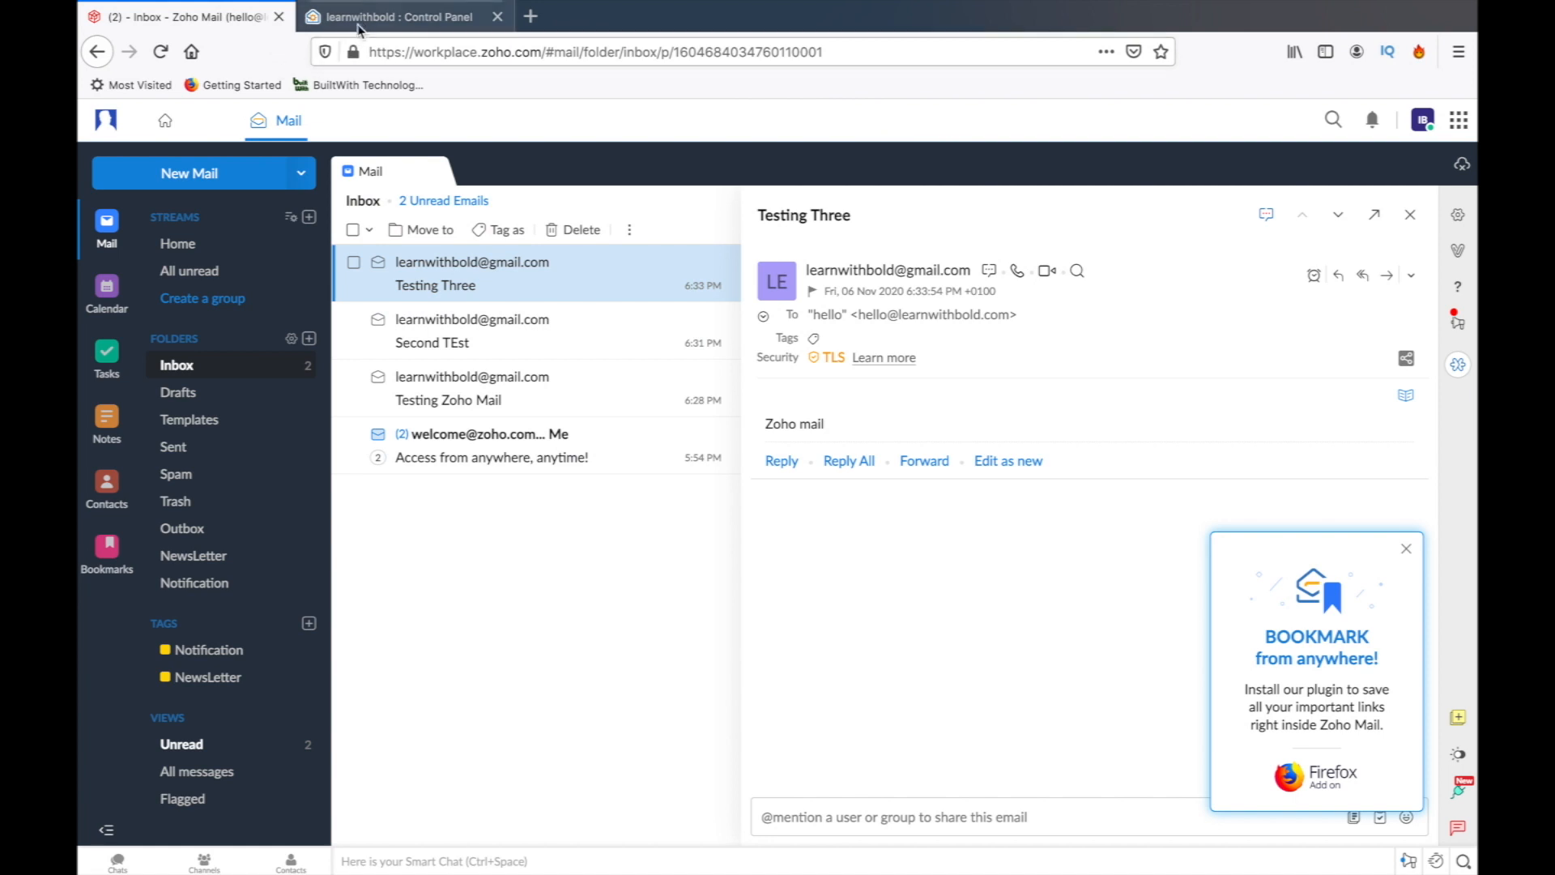
{"action": "left_click", "coordinate": [360, 24]}
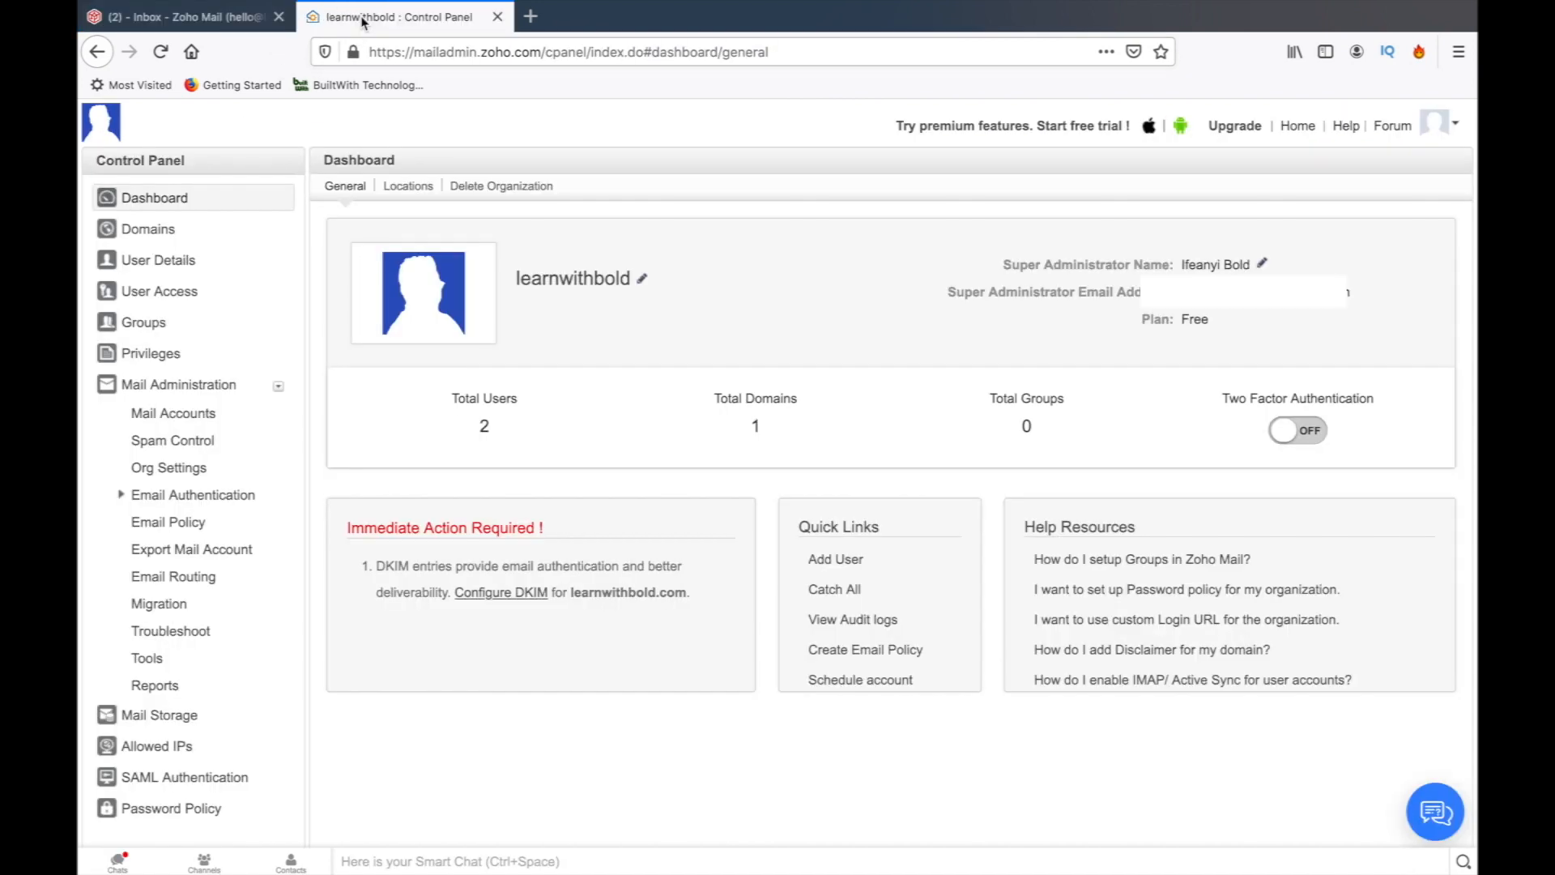
Review the logo file requirements in the organization photo dialog, close it and open the user list from the total users count.
{"action": "left_click", "coordinate": [438, 339]}
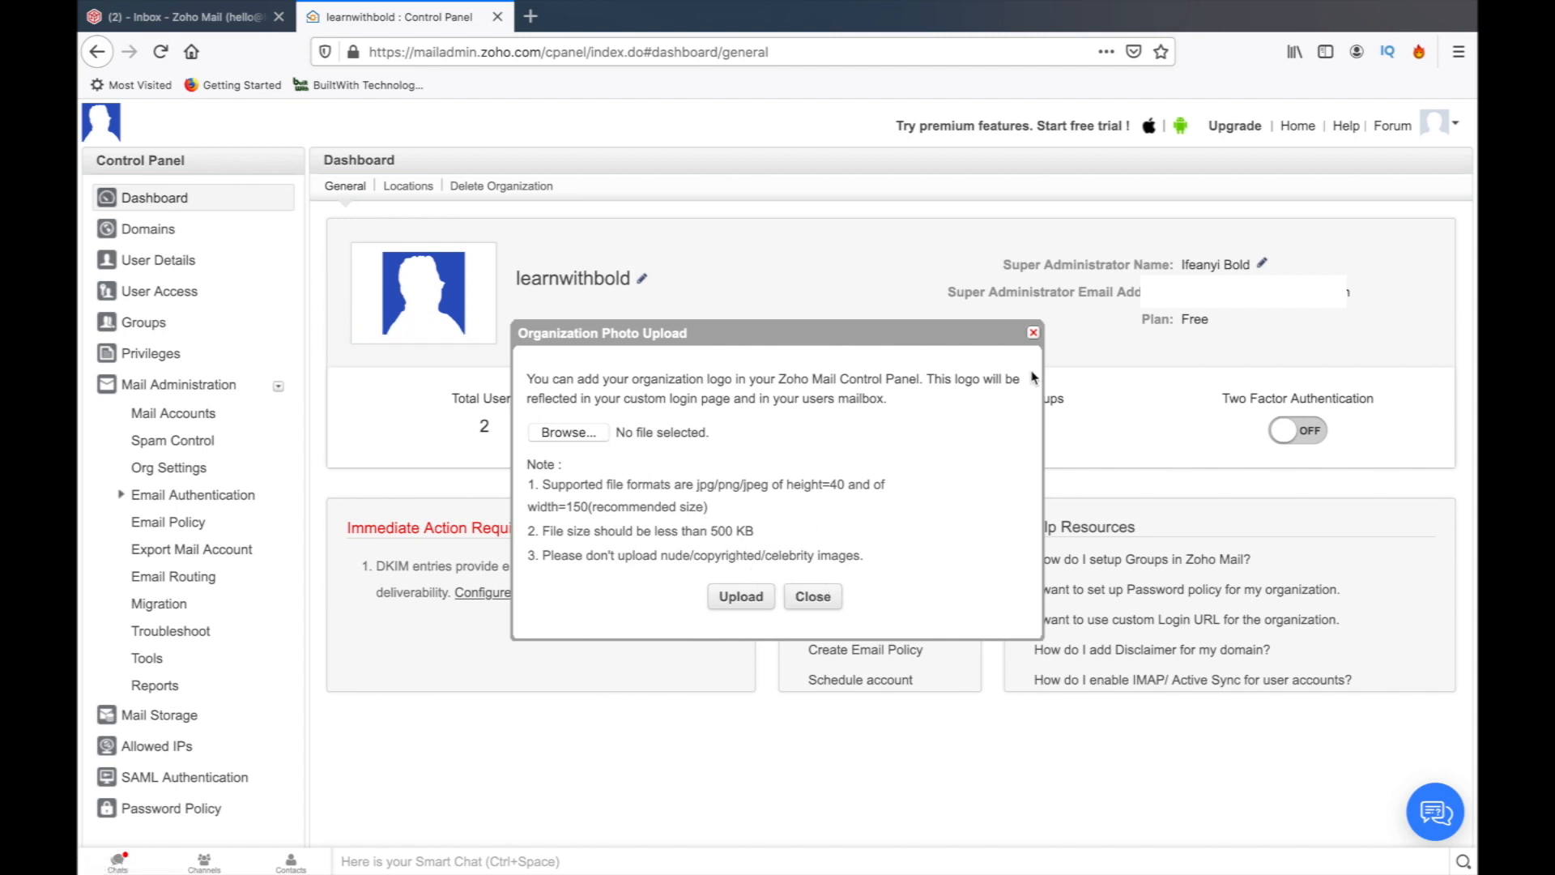
{"action": "left_click", "coordinate": [1032, 333]}
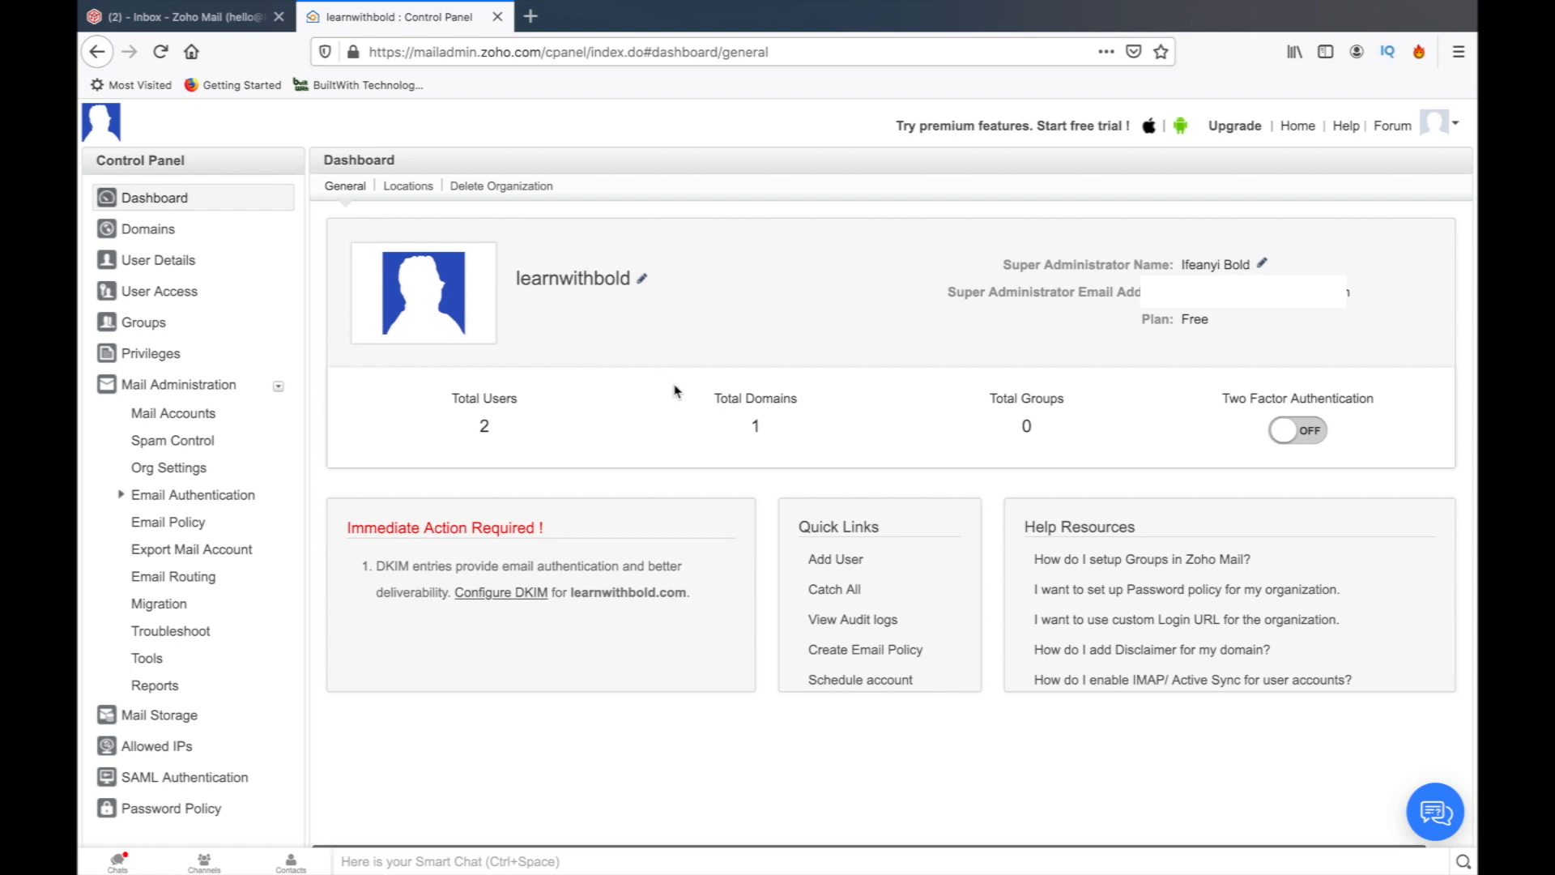
{"action": "left_click", "coordinate": [487, 427]}
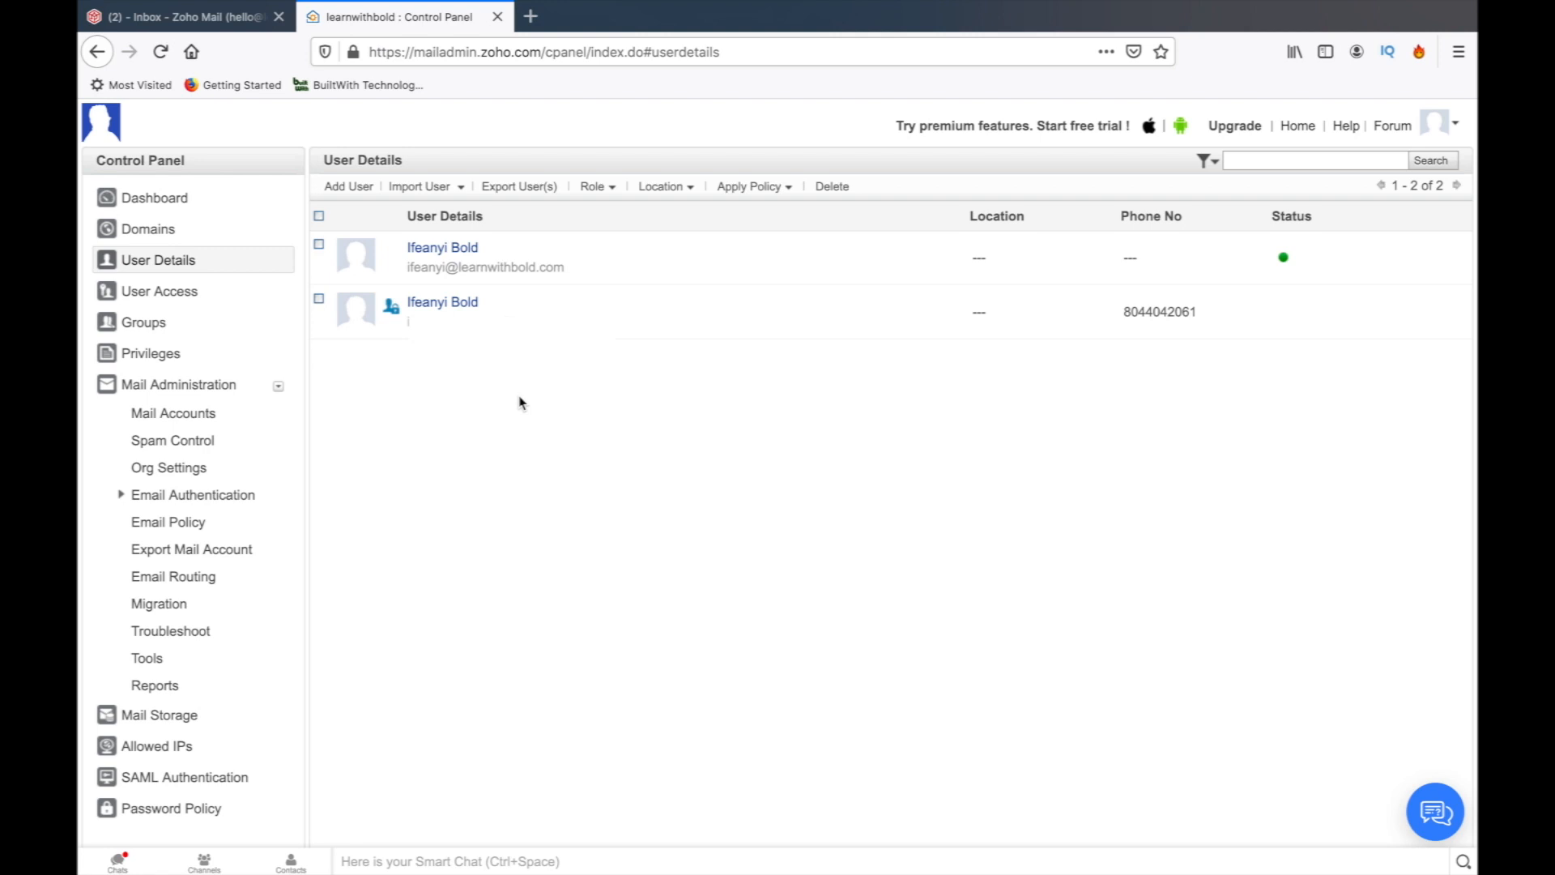
Compare the mailbox with the Control Panel once more and close the Control Panel tab, leaving the Zoho Mail inbox open.
{"action": "left_click", "coordinate": [225, 24]}
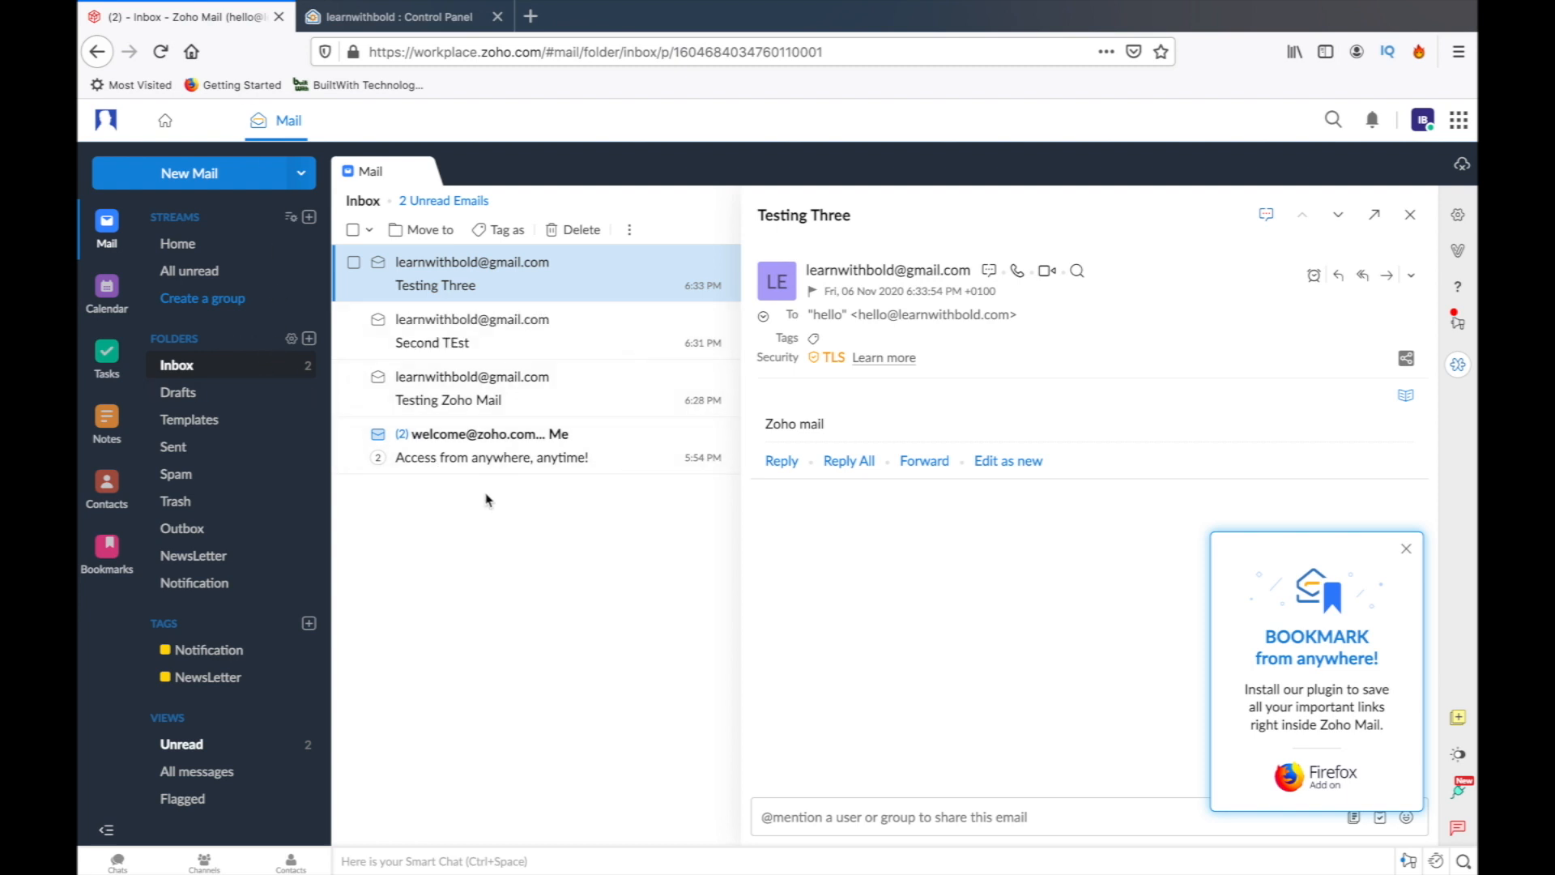
{"action": "left_click", "coordinate": [396, 24]}
{"action": "left_click", "coordinate": [497, 17]}
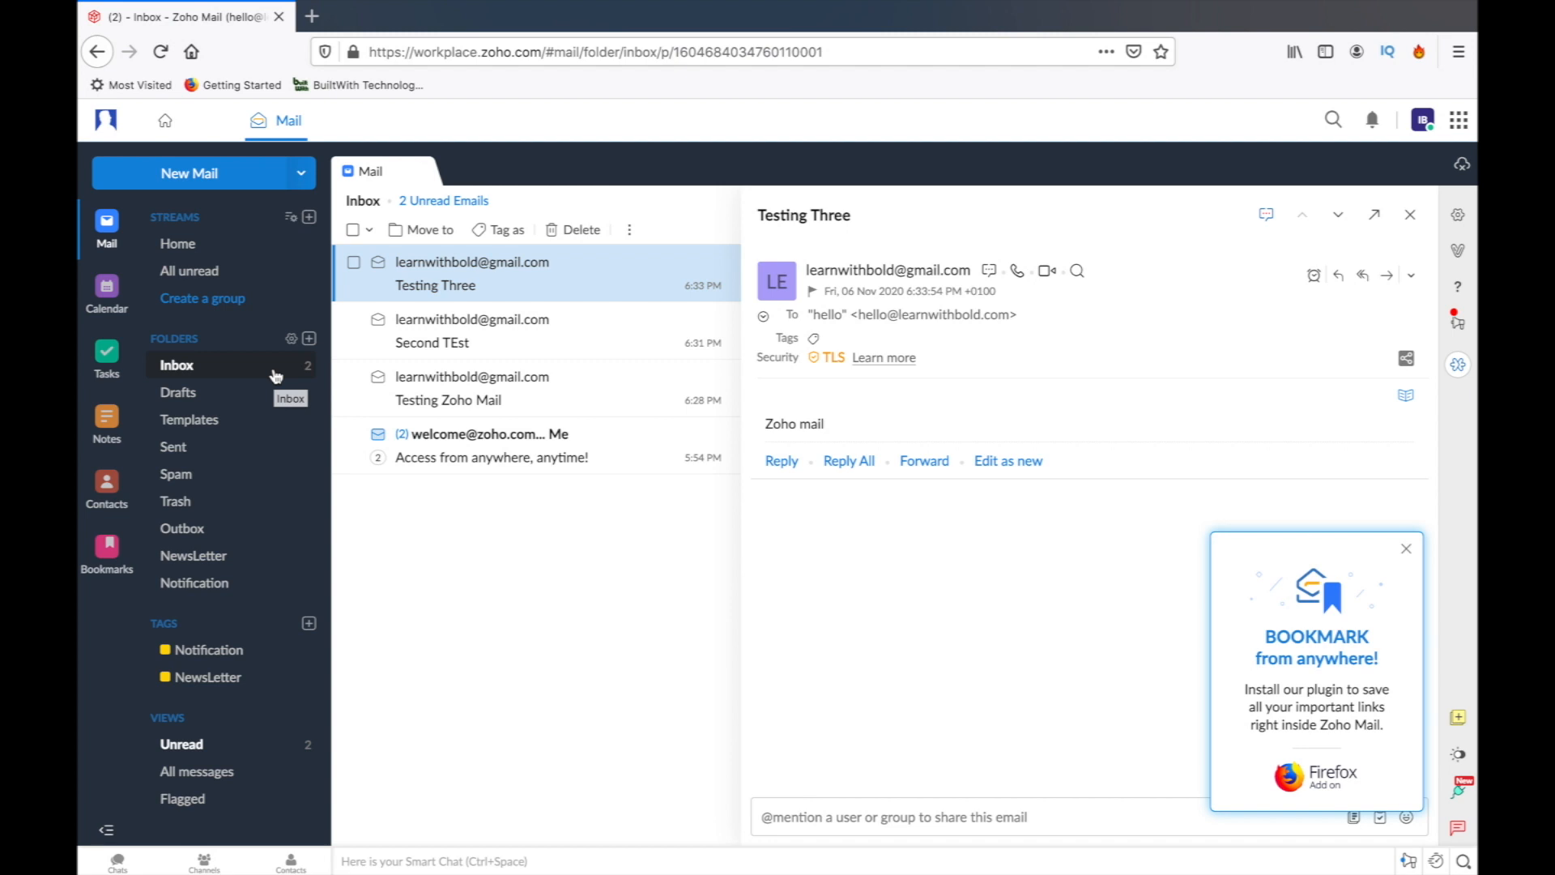
{"action": "mouse_move", "coordinate": [593, 7]}
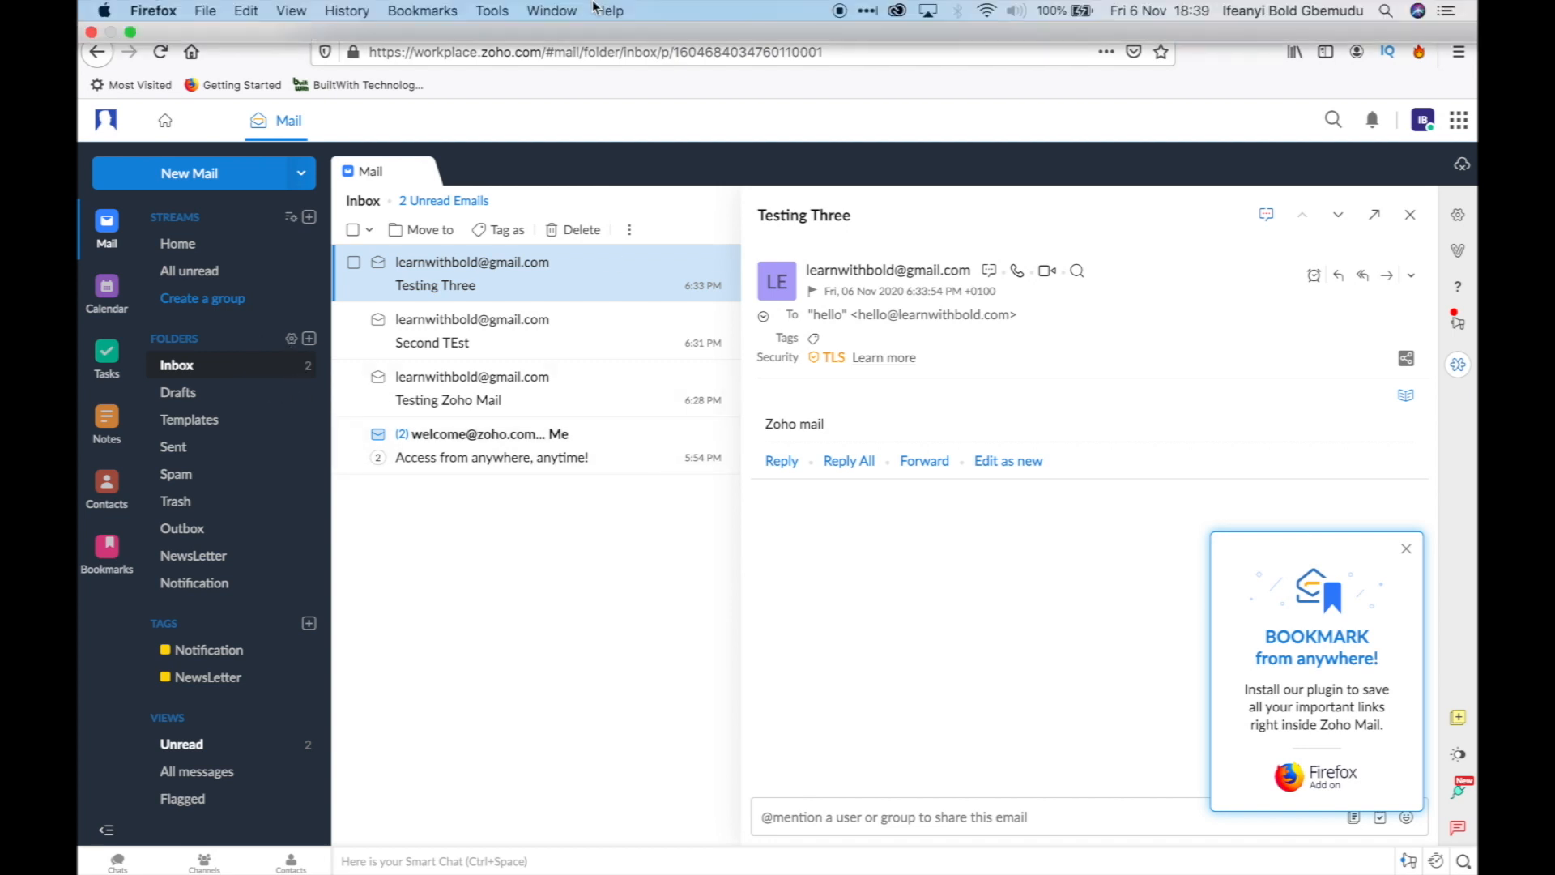